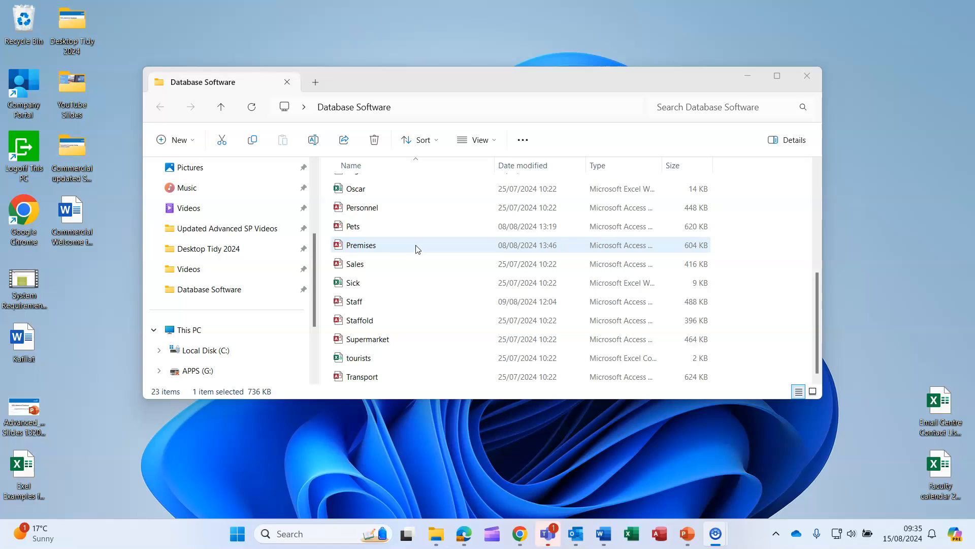
# Open the Pets database from the Database Software folder and open Pet Entry Form in Design View.
pyautogui.click(418, 231)
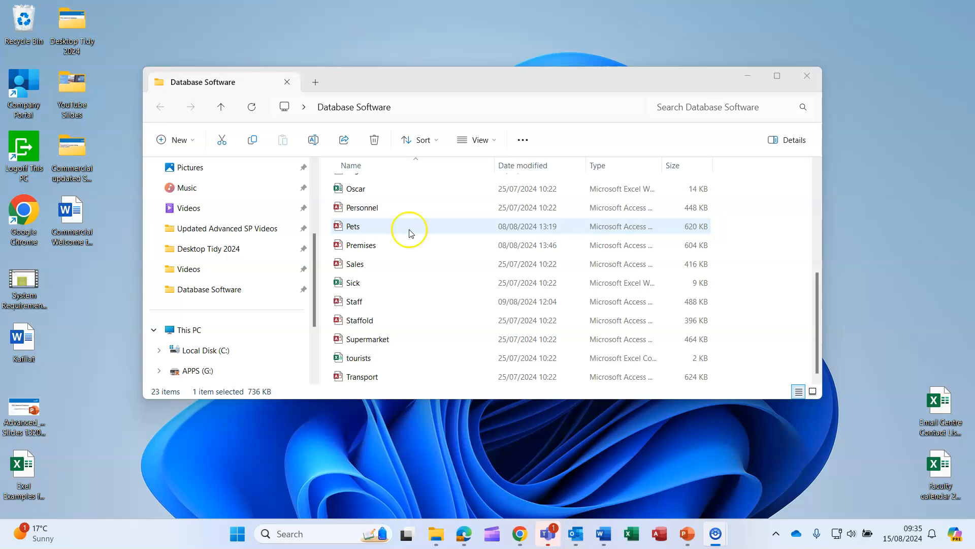
pyautogui.click(354, 229)
pyautogui.doubleClick(354, 228)
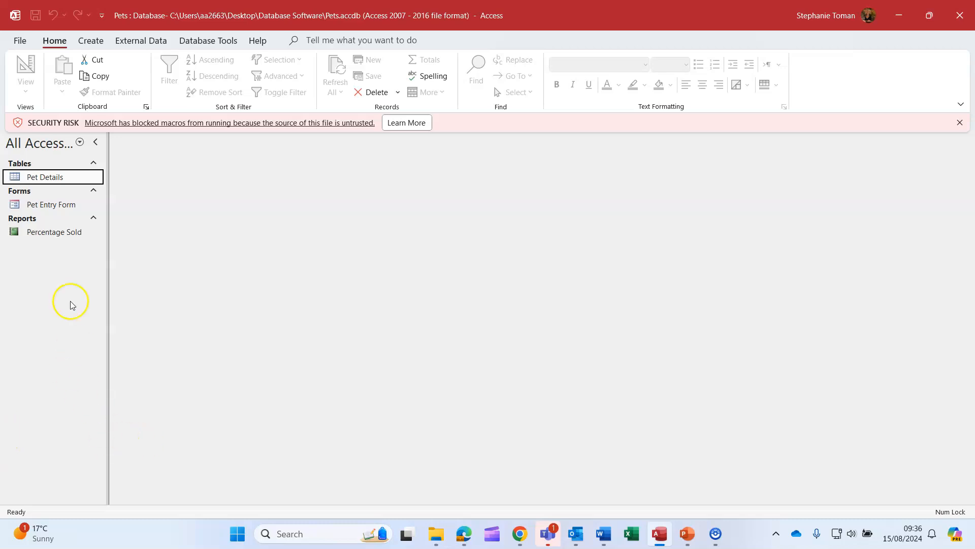
pyautogui.rightClick(59, 205)
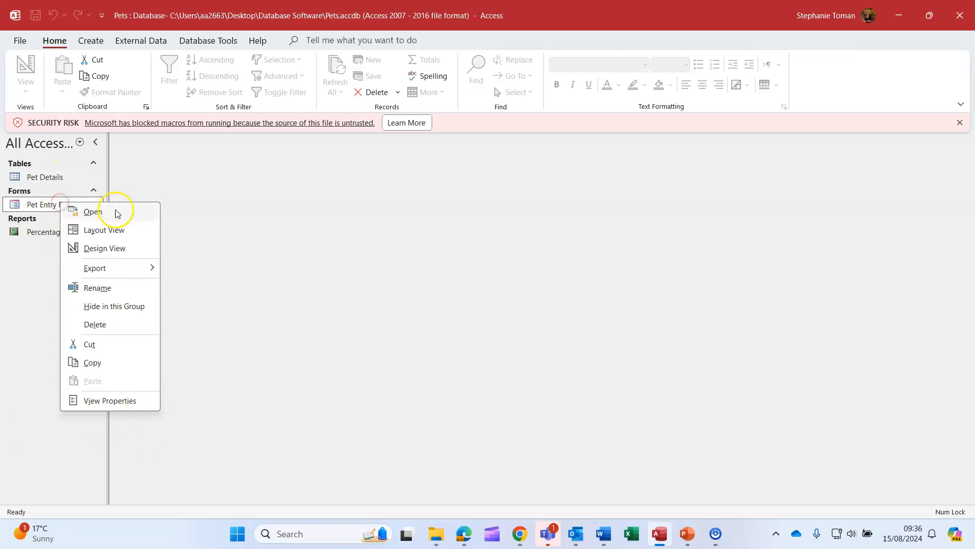
pyautogui.click(105, 248)
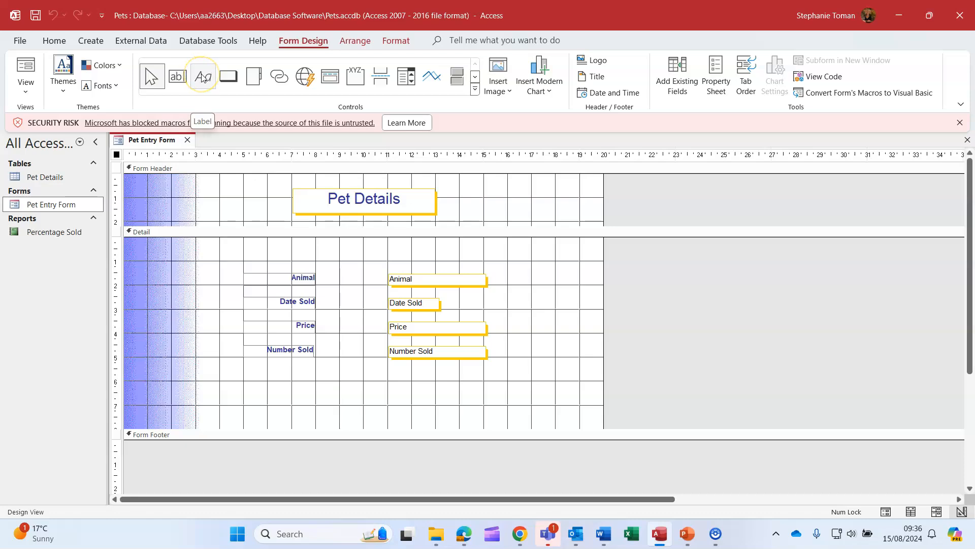
# Examine the available form controls and the property sheets of the form, the Number Sold text box and the Price text box.
pyautogui.click(228, 78)
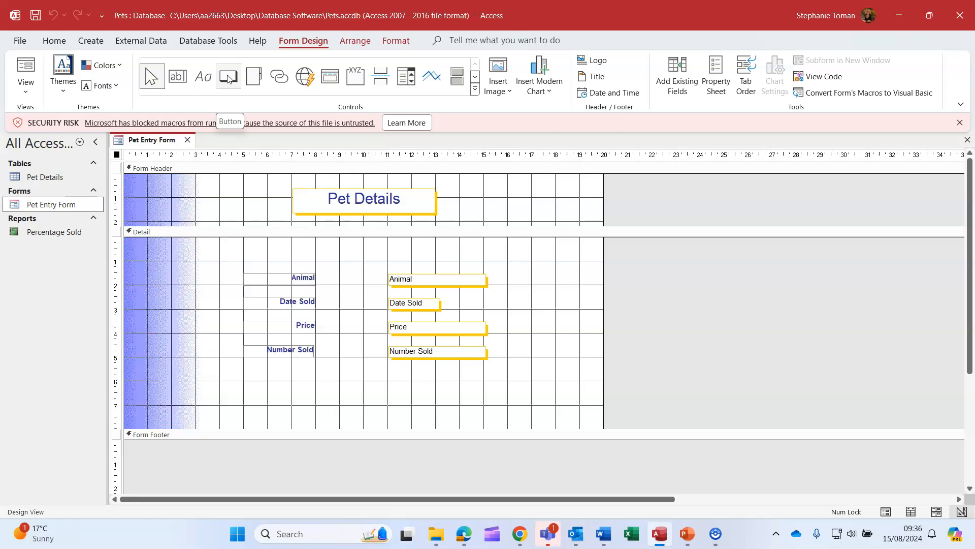
pyautogui.click(355, 79)
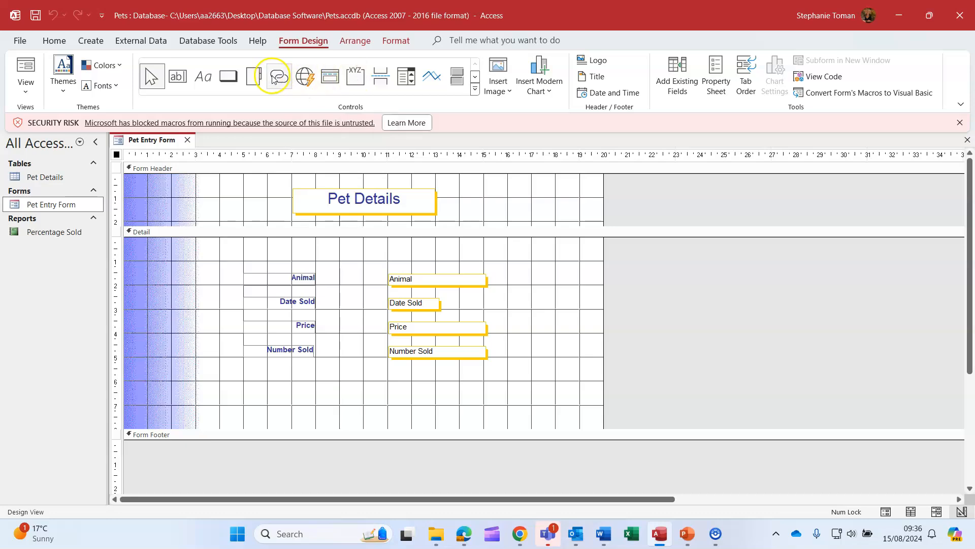
pyautogui.click(147, 77)
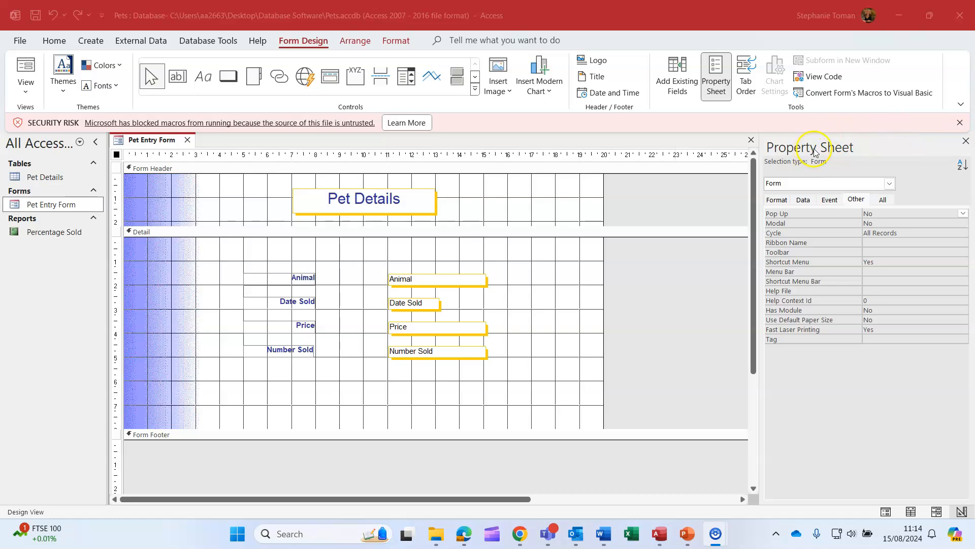
pyautogui.click(967, 142)
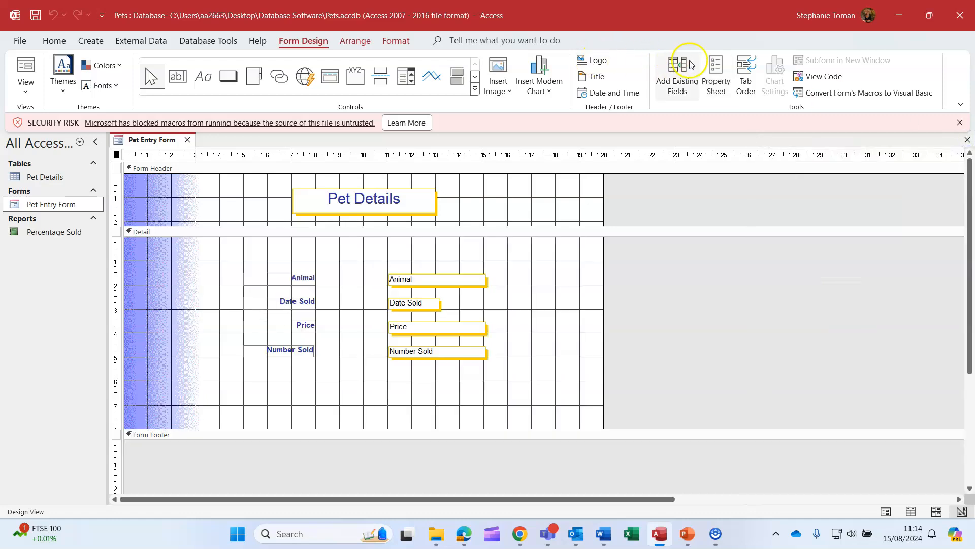
pyautogui.click(455, 349)
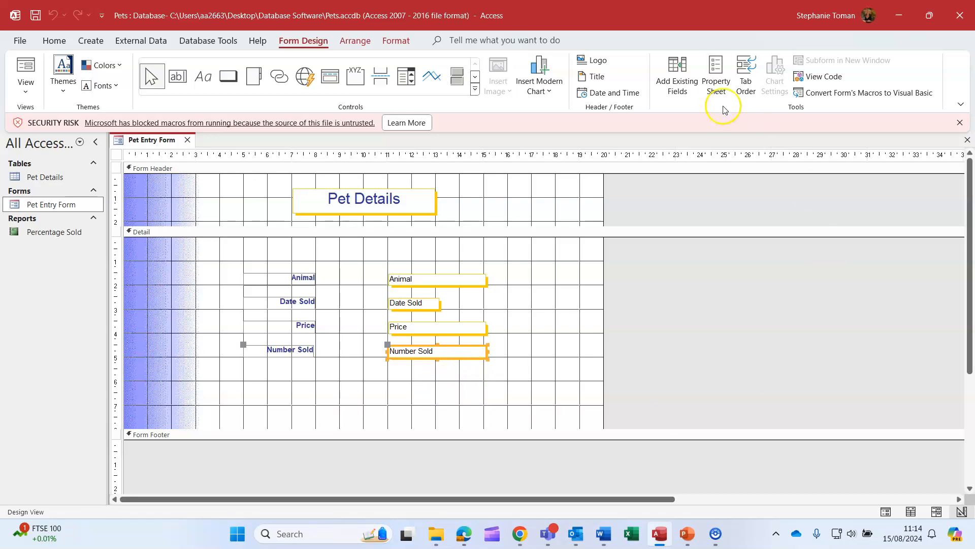
pyautogui.click(717, 64)
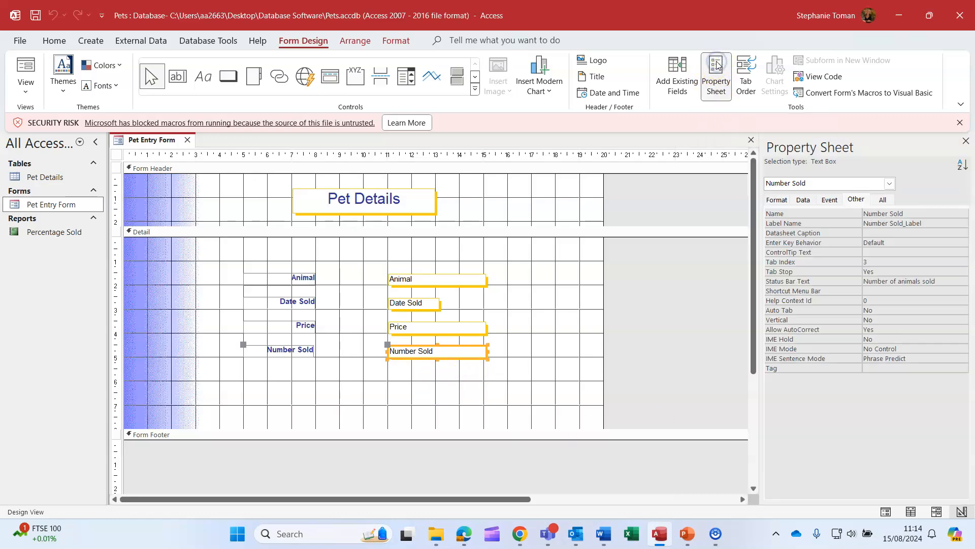
pyautogui.click(718, 66)
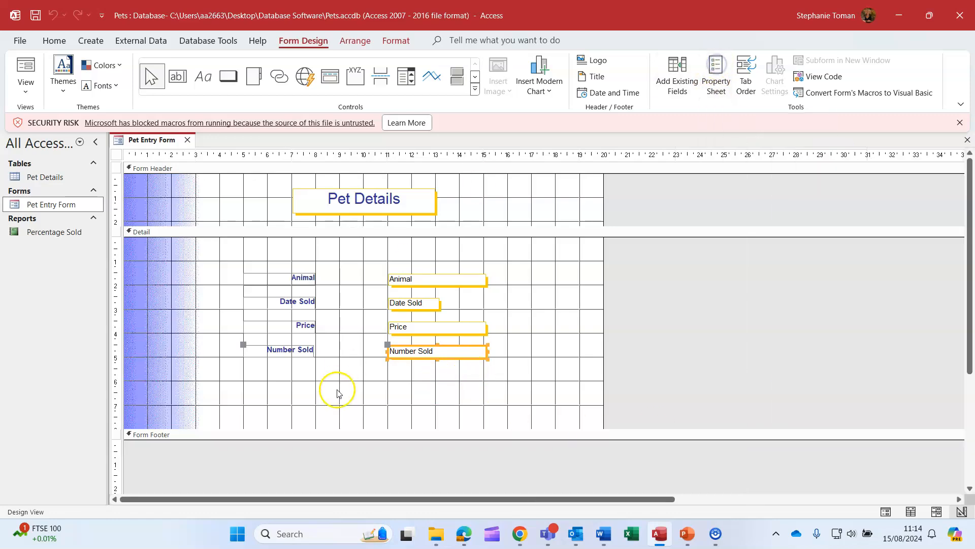
pyautogui.click(432, 327)
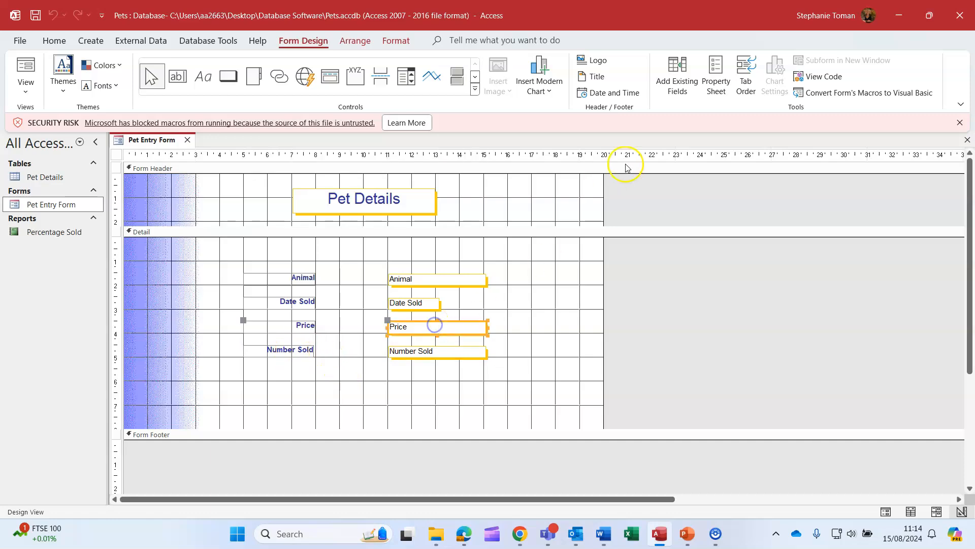
pyautogui.click(716, 70)
pyautogui.click(716, 69)
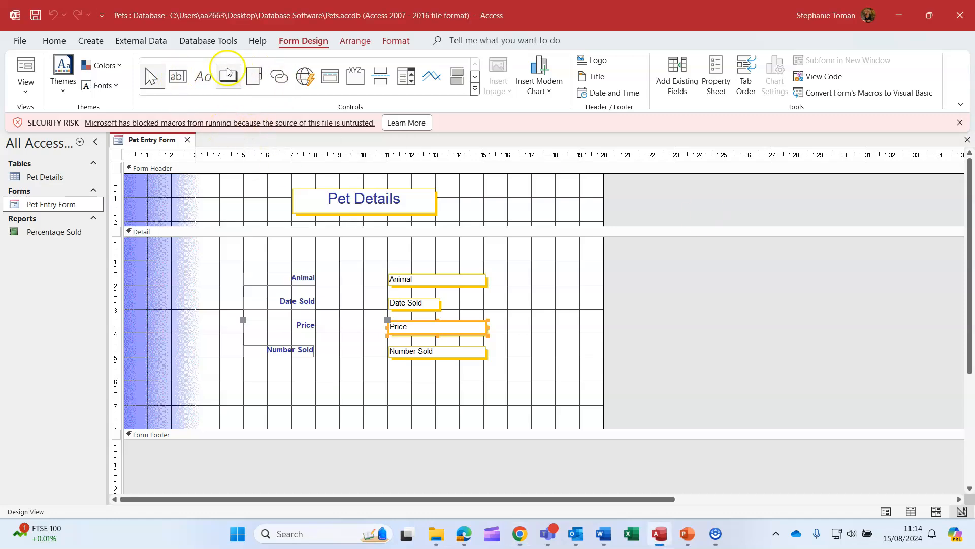
# Draw a text box about 3.9 cm wide and 0.5 cm high below Number Sold and move its label under the other labels.
pyautogui.click(178, 76)
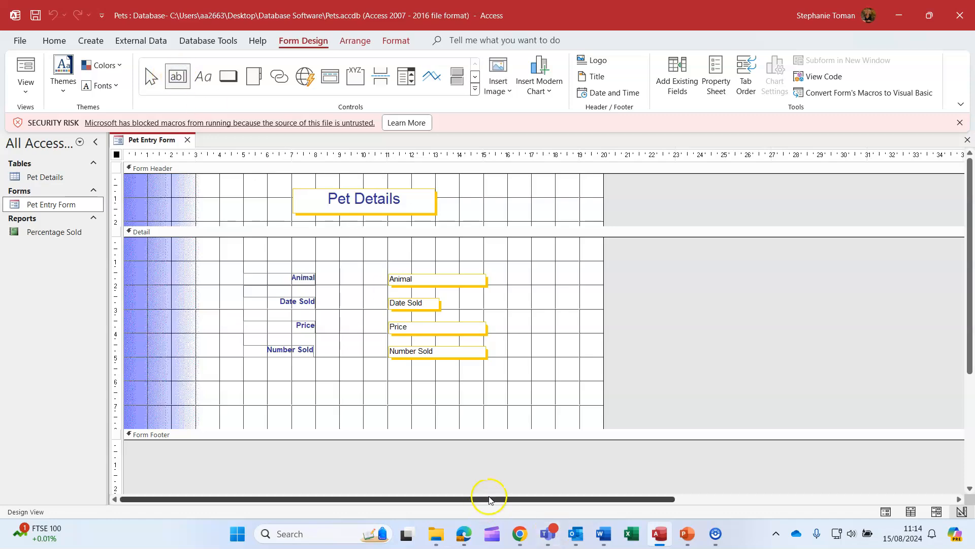
pyautogui.moveTo(389, 380); pyautogui.dragTo(484, 395)
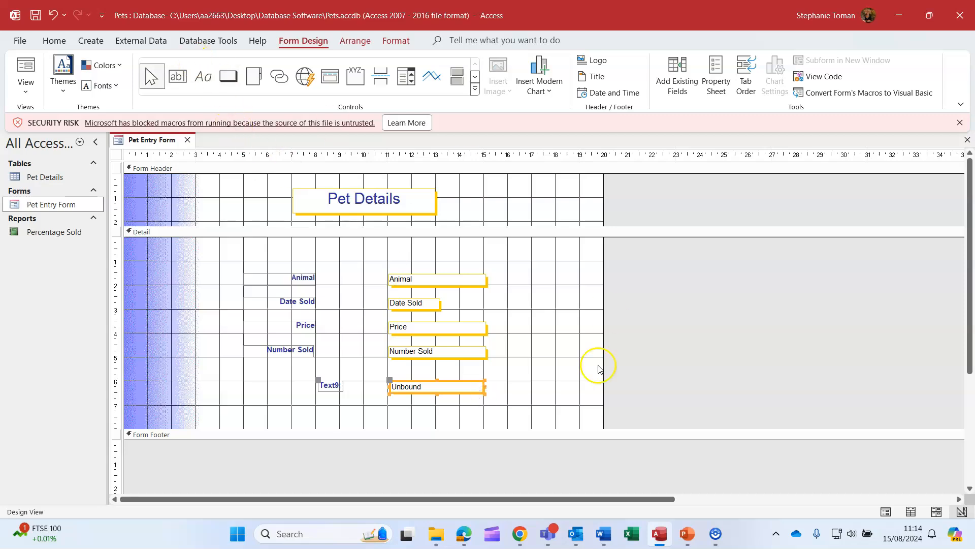
pyautogui.click(331, 385)
pyautogui.moveTo(318, 379); pyautogui.dragTo(288, 381)
pyautogui.click(416, 382)
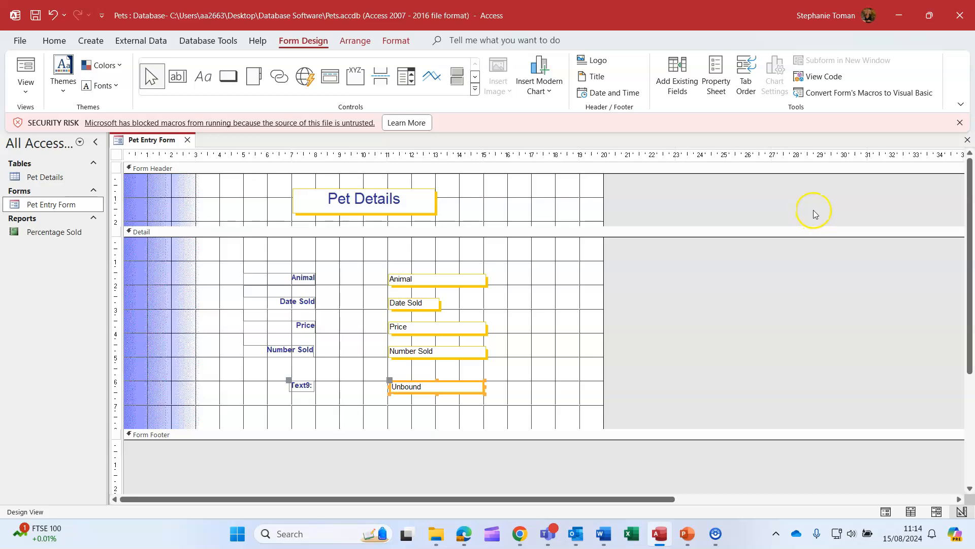
# Set the caption of the new text box's label to Animal in its format properties.
pyautogui.click(303, 386)
pyautogui.click(717, 76)
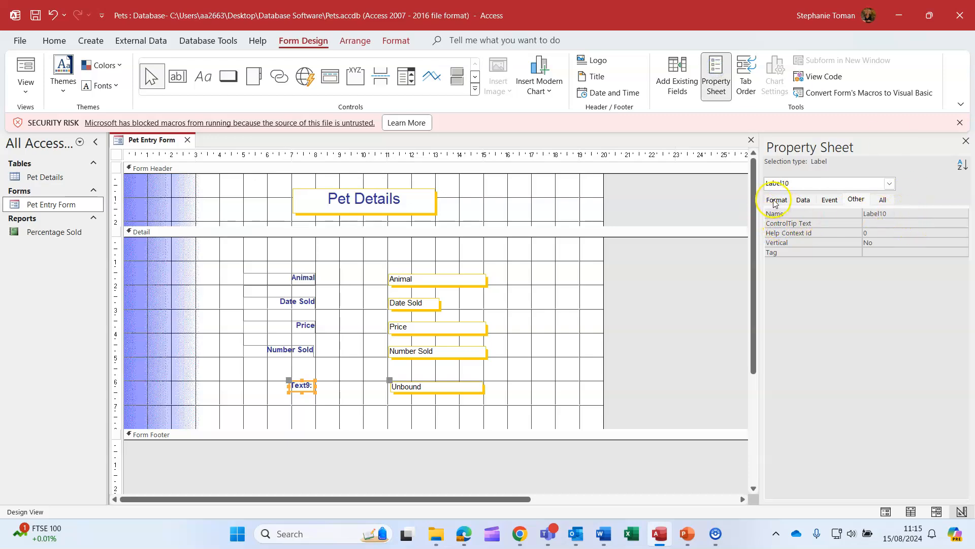
pyautogui.click(801, 202)
pyautogui.click(776, 200)
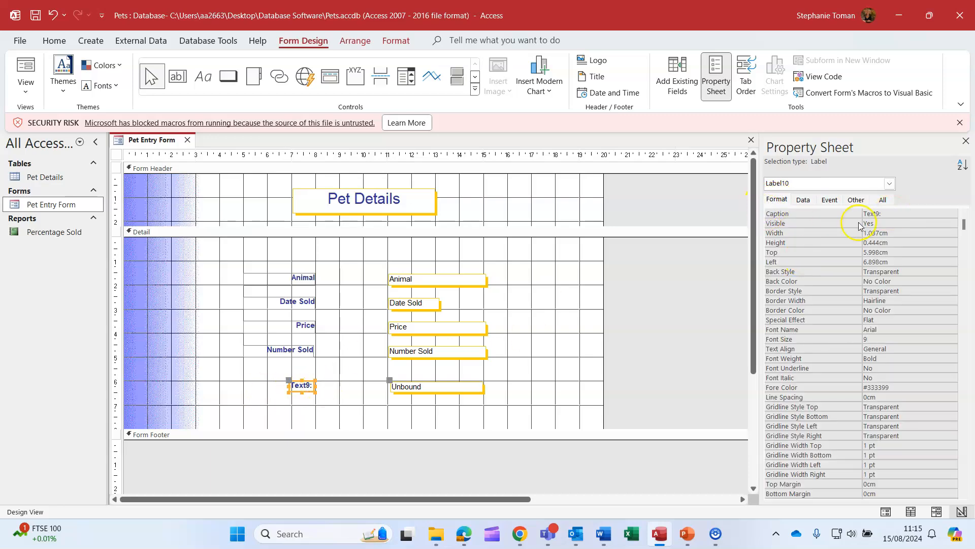
pyautogui.click(886, 213)
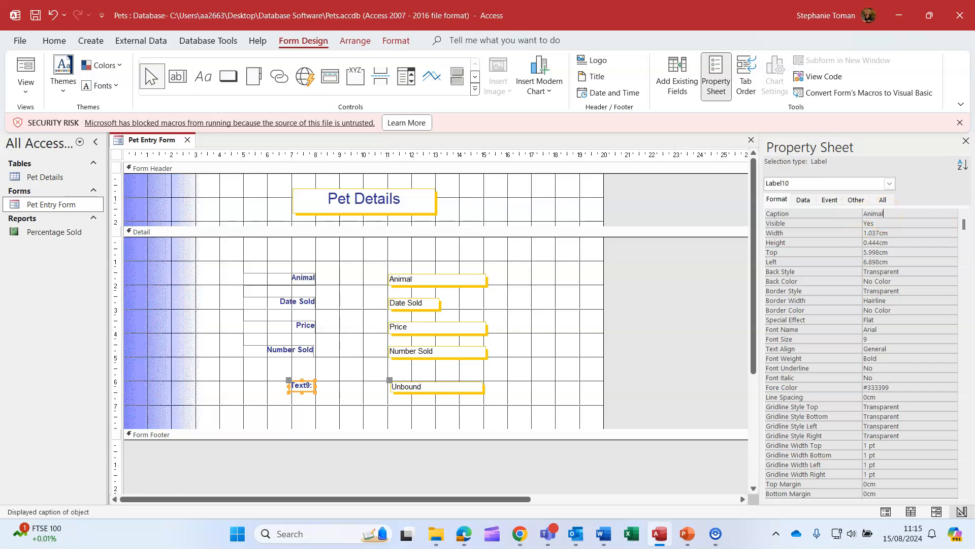
pyautogui.write('Animal')
pyautogui.press('Return')
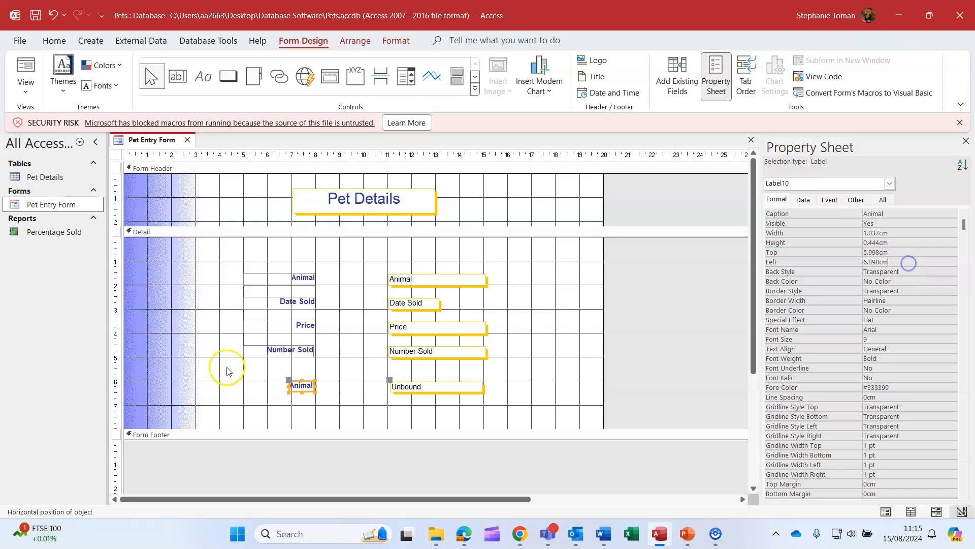
pyautogui.click(302, 383)
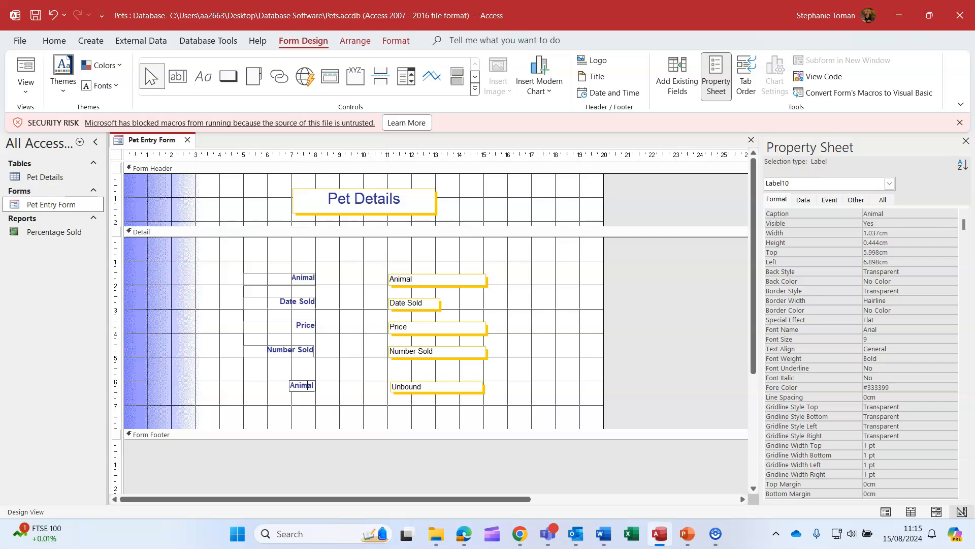
# Check the unbound text box and its Animal label in Form View and return to Design View.
pyautogui.click(26, 63)
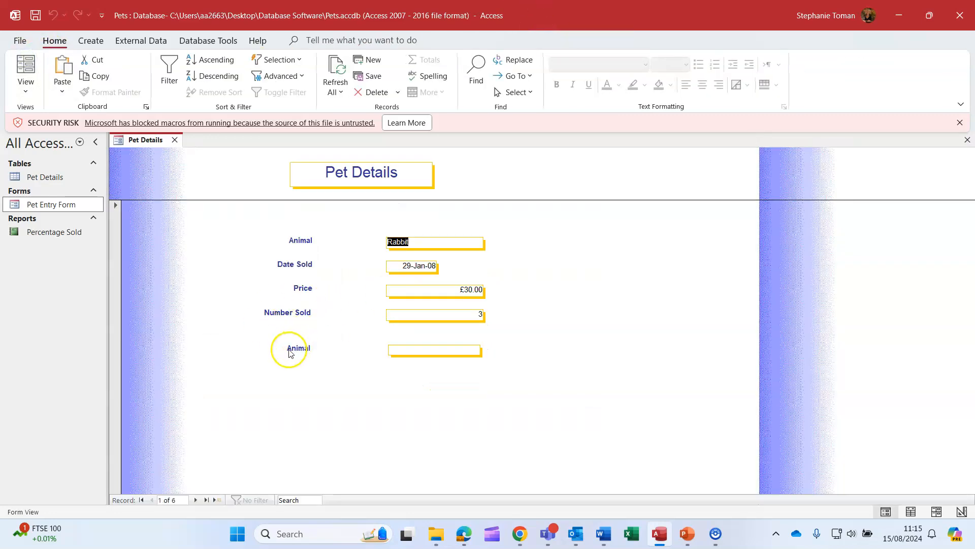
pyautogui.click(25, 90)
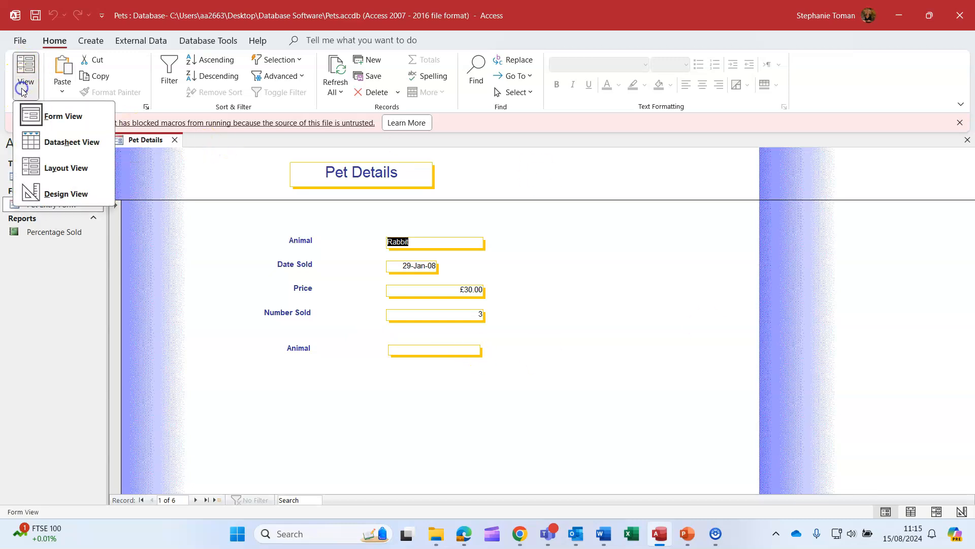
pyautogui.click(56, 194)
# Bind the new text box to the Animal field by setting its Control Source to Animal.
pyautogui.click(439, 388)
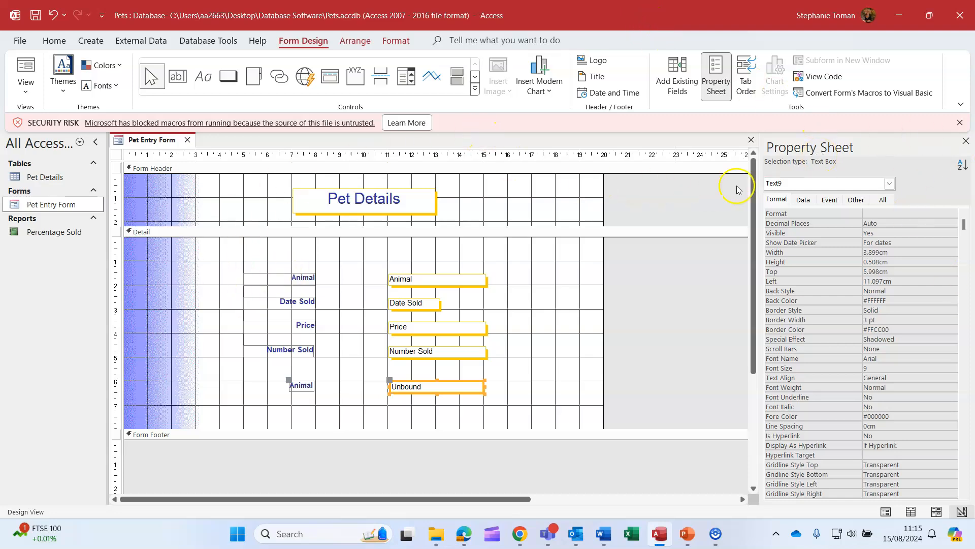
pyautogui.click(803, 200)
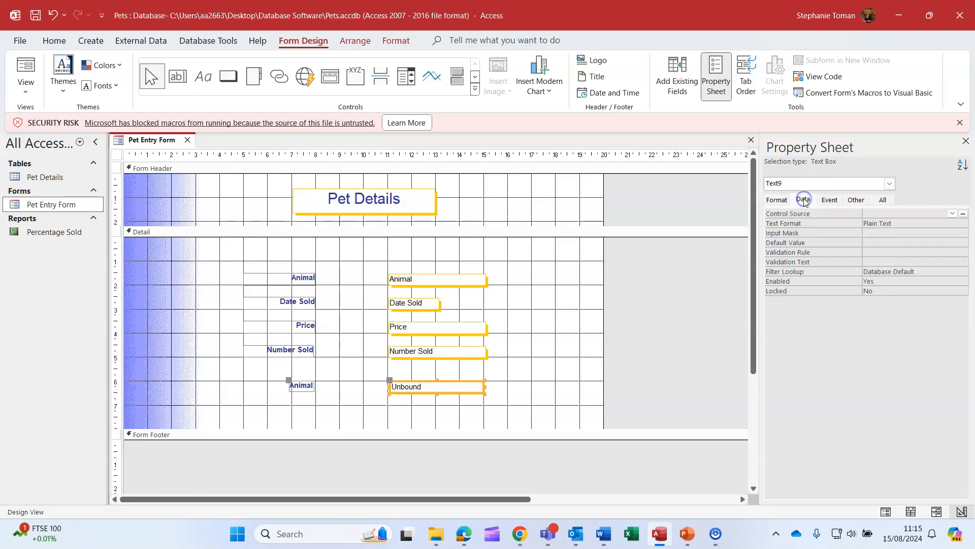
pyautogui.click(893, 213)
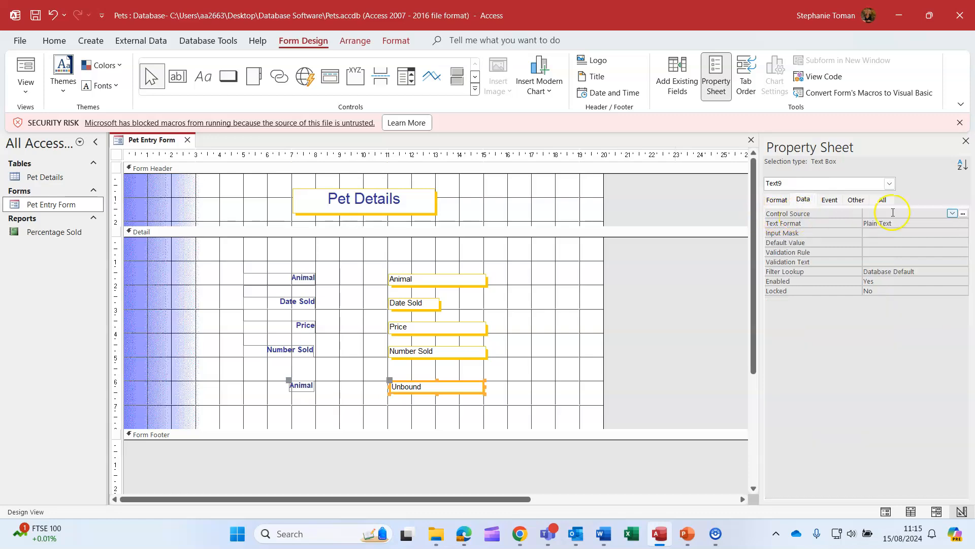
pyautogui.click(953, 214)
pyautogui.click(896, 226)
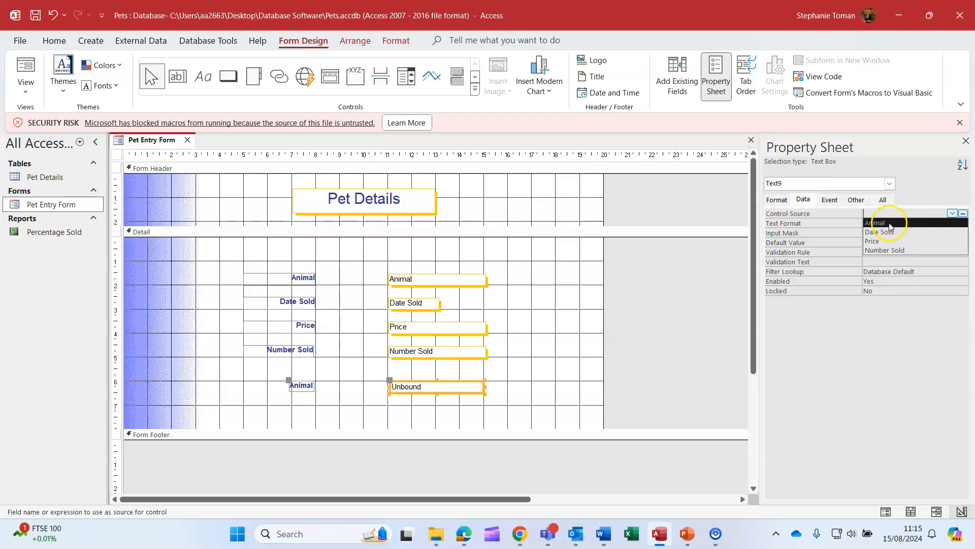
pyautogui.click(889, 227)
pyautogui.click(898, 211)
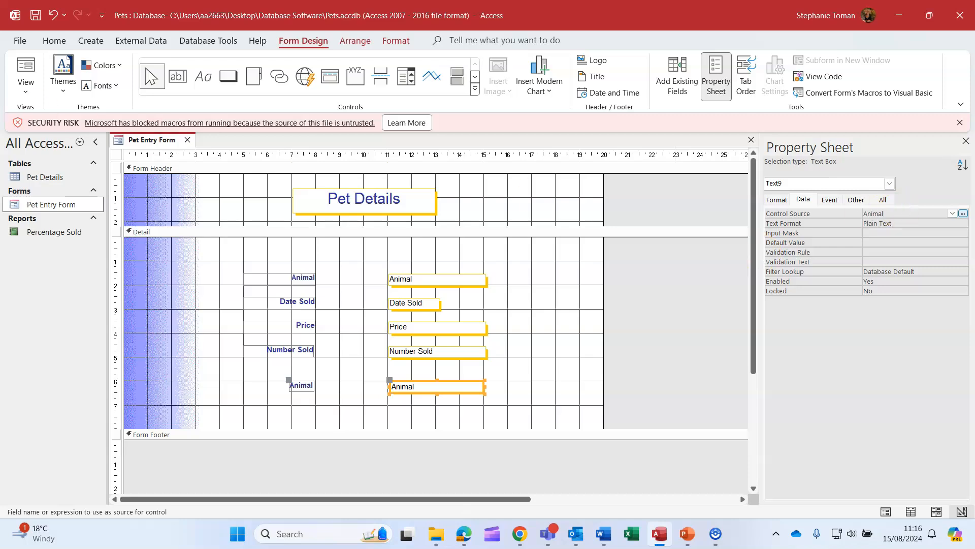
# Browse the records in Form View to check the values in the added Animal text box.
pyautogui.click(25, 71)
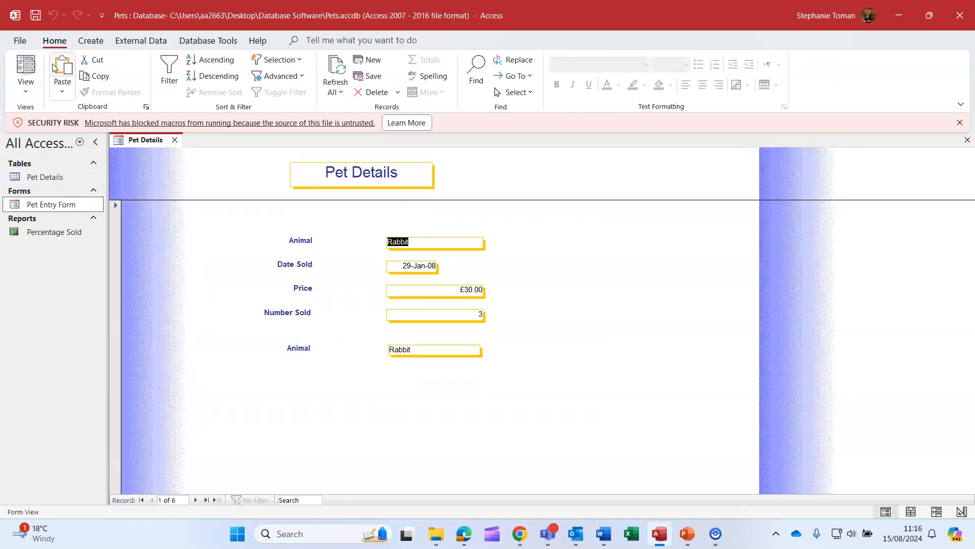
pyautogui.click(206, 500)
pyautogui.click(151, 500)
pyautogui.click(151, 500)
pyautogui.click(151, 500)
pyautogui.click(151, 500)
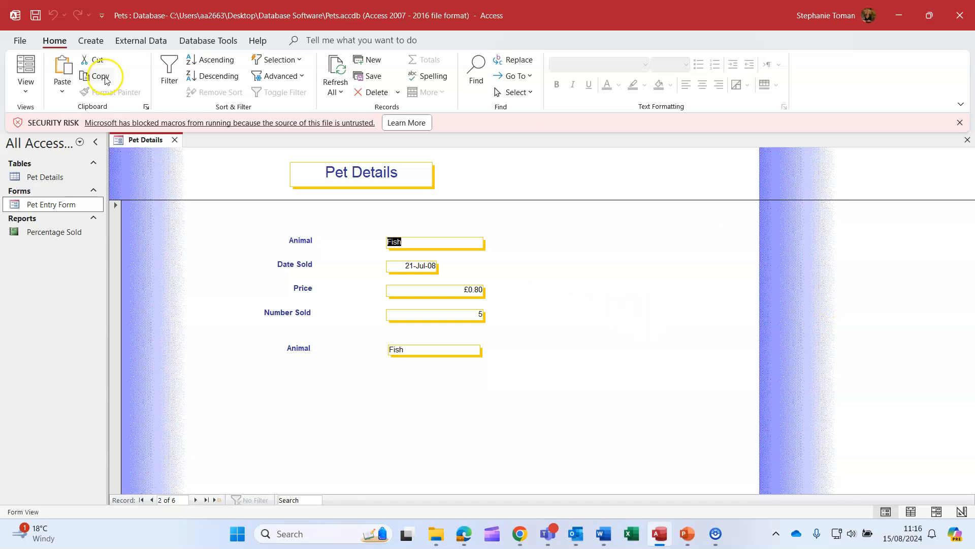
# Return to Design View and delete the added Animal text box below Number Sold along with its label.
pyautogui.click(26, 91)
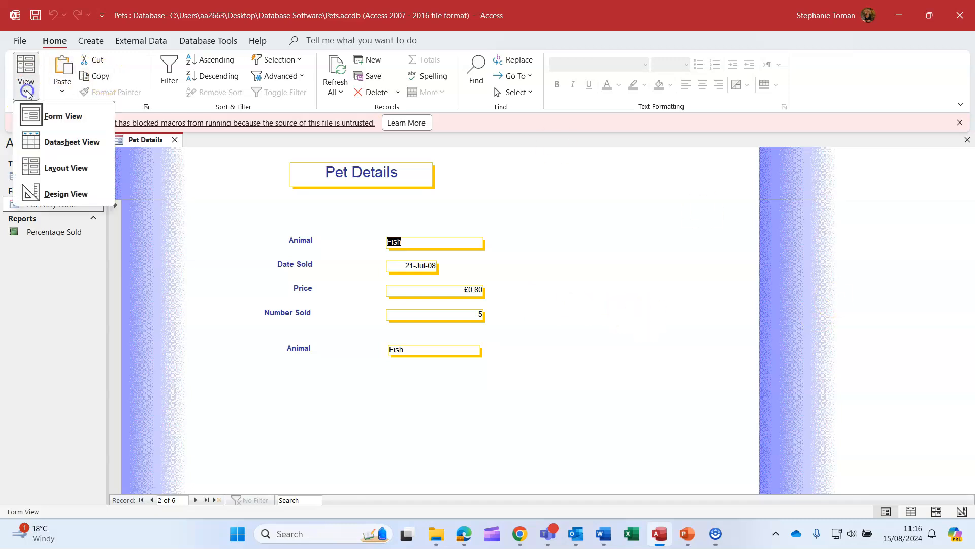
pyautogui.click(65, 194)
pyautogui.click(308, 380)
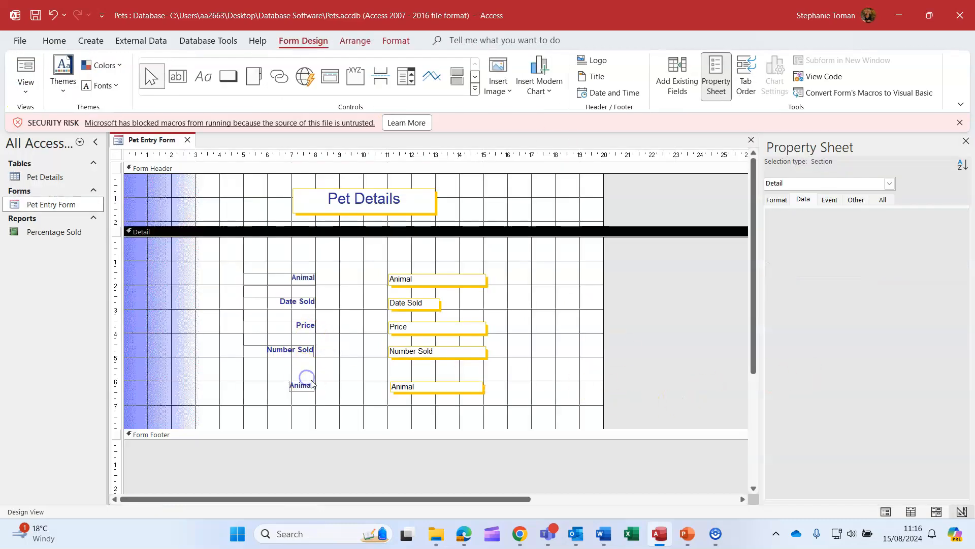
pyautogui.click(435, 378)
pyautogui.press('Delete')
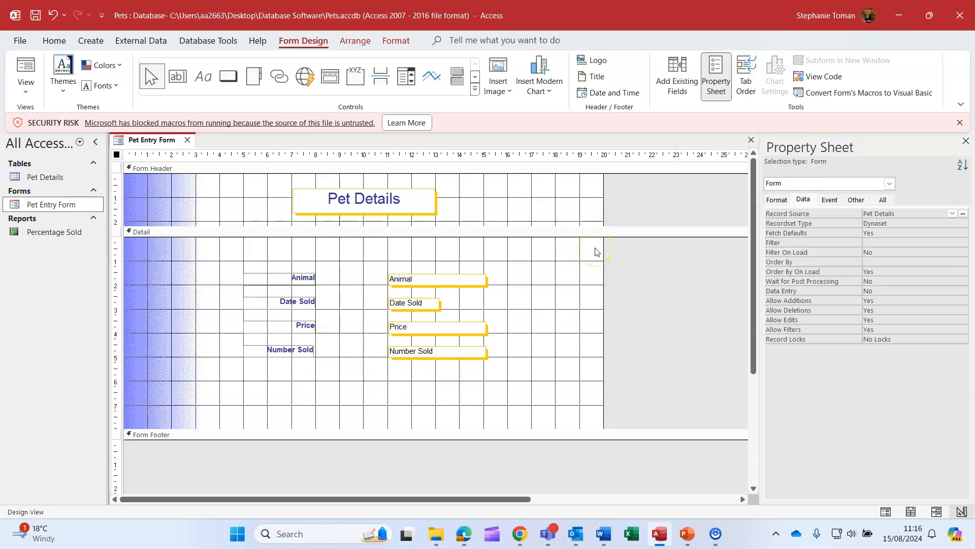
# Close the property sheet and draw a new text box below Number Sold, about as wide as the Number Sold box.
pyautogui.click(965, 141)
pyautogui.click(176, 75)
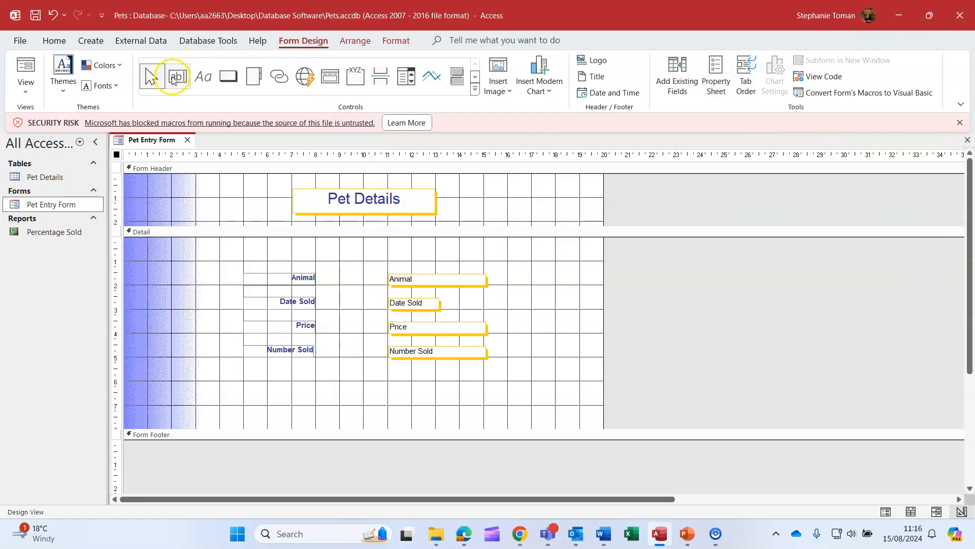
pyautogui.moveTo(388, 381); pyautogui.dragTo(488, 392)
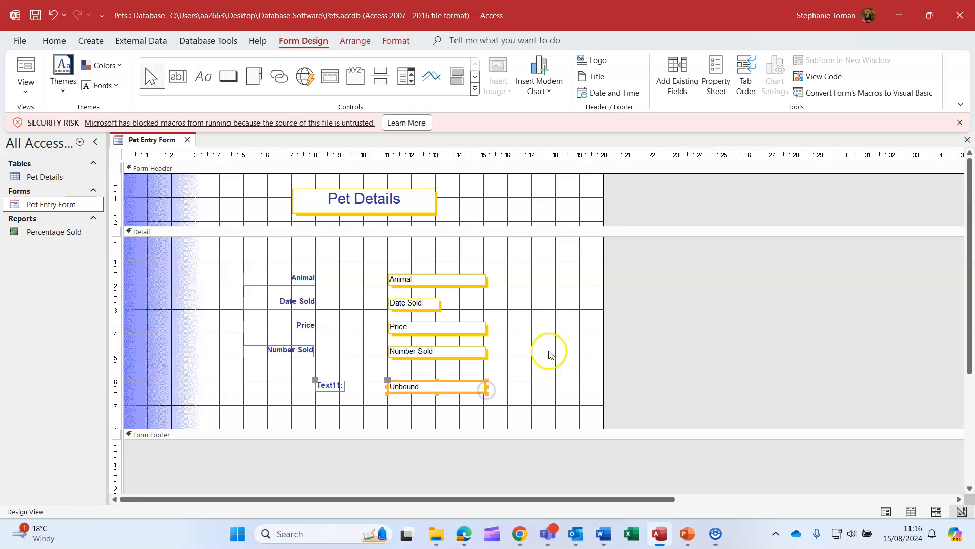
# Move the new text box's label left so that it sits under the Number Sold label.
pyautogui.moveTo(315, 381); pyautogui.dragTo(287, 379)
pyautogui.click(553, 365)
# Enter the calculation =[Price]*[Number Sold] in the new unbound text box and check it in Form View.
pyautogui.click(454, 390)
pyautogui.click(522, 219)
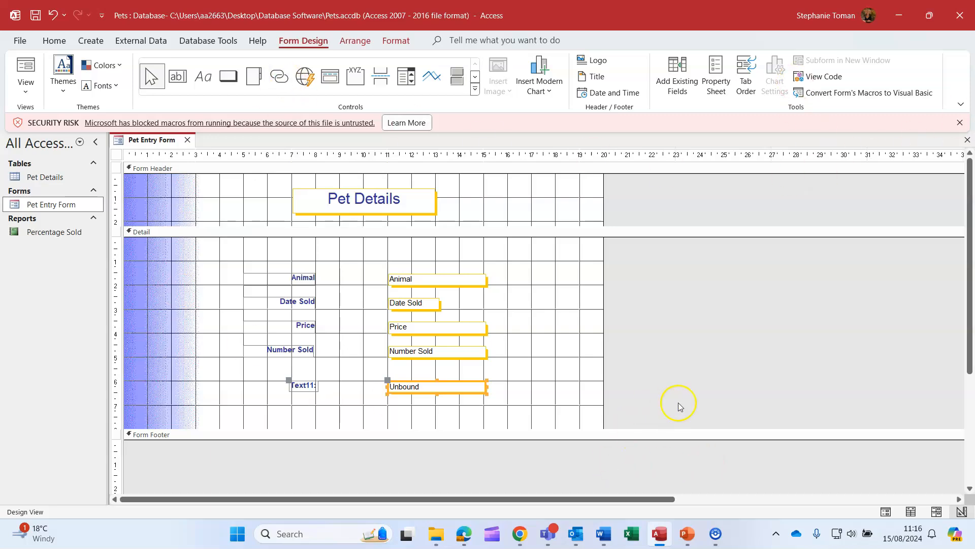
pyautogui.click(393, 384)
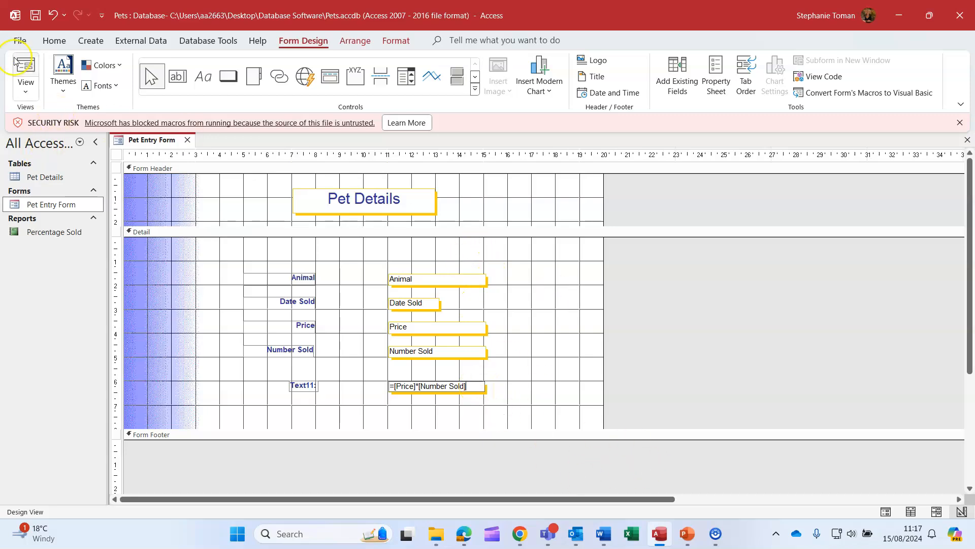
pyautogui.click(26, 71)
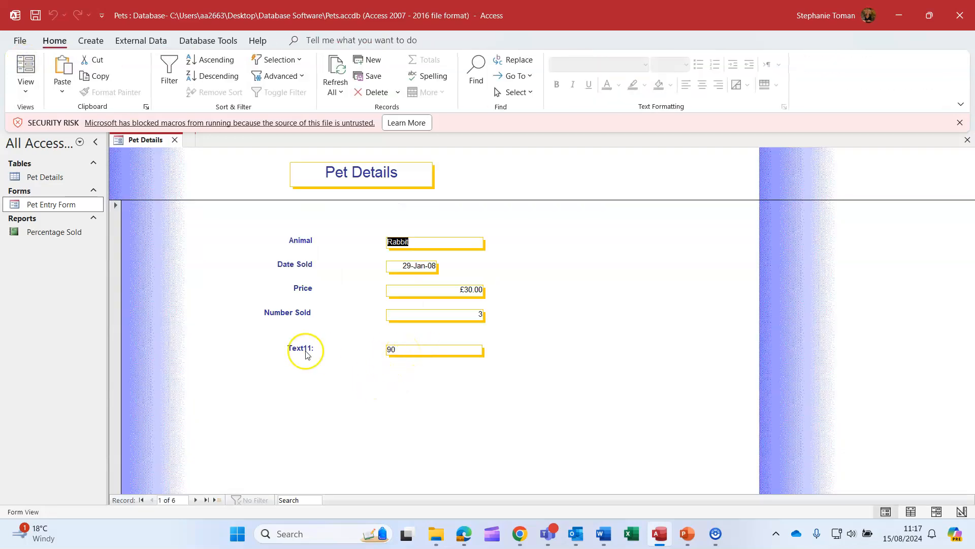
# Return to Design View and change the caption of the calculated text box's label to "Total Amount:".
pyautogui.click(24, 88)
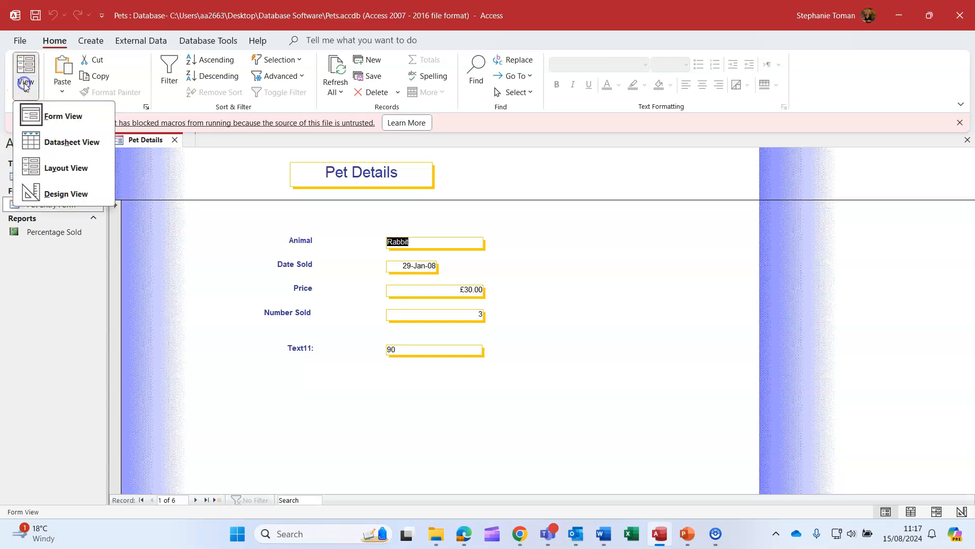
pyautogui.click(76, 197)
pyautogui.click(301, 385)
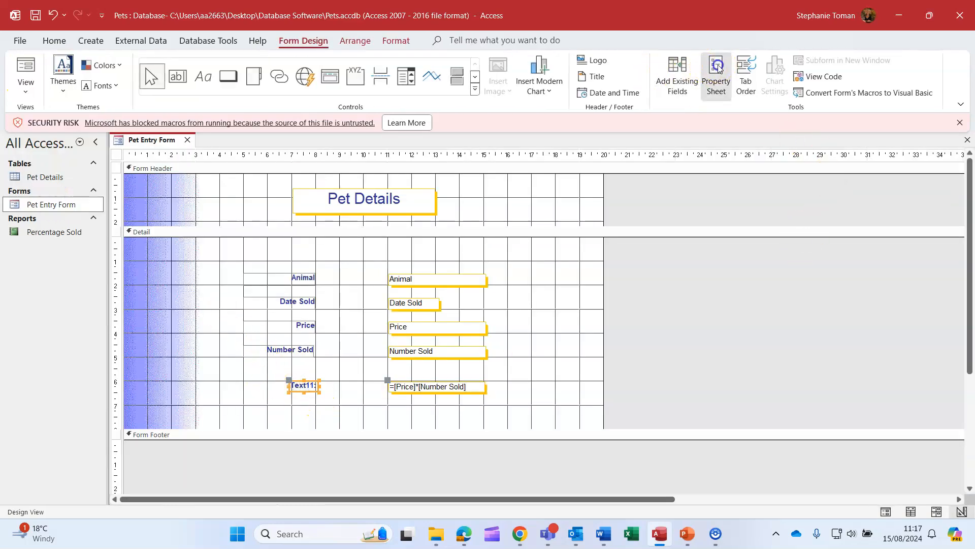
pyautogui.click(714, 81)
pyautogui.click(776, 200)
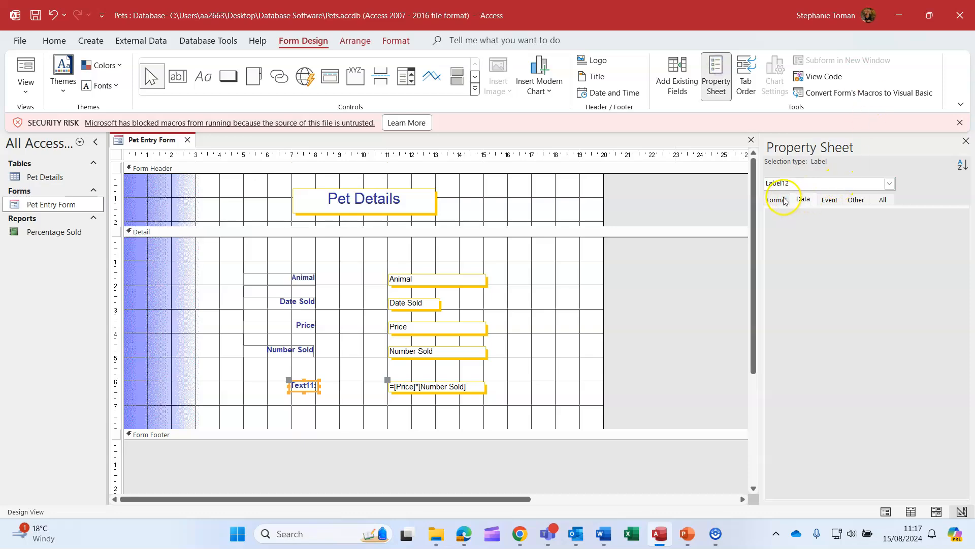
pyautogui.click(902, 216)
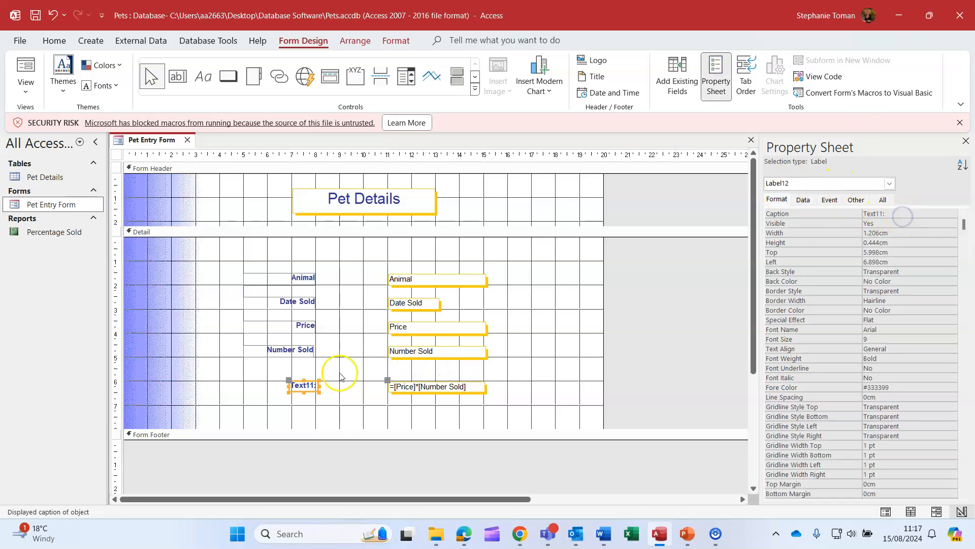
pyautogui.doubleClick(303, 385)
pyautogui.write('Tota')
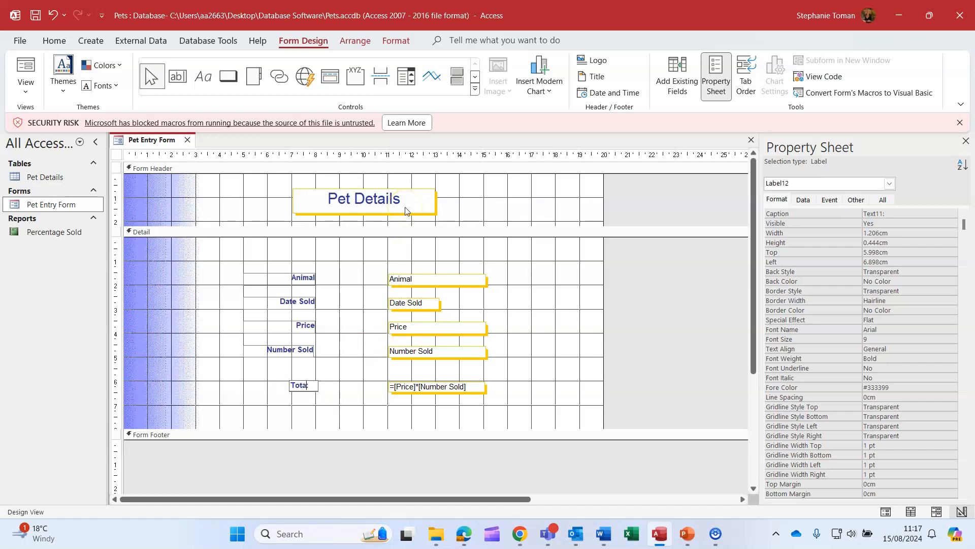
pyautogui.write('l Amount:')
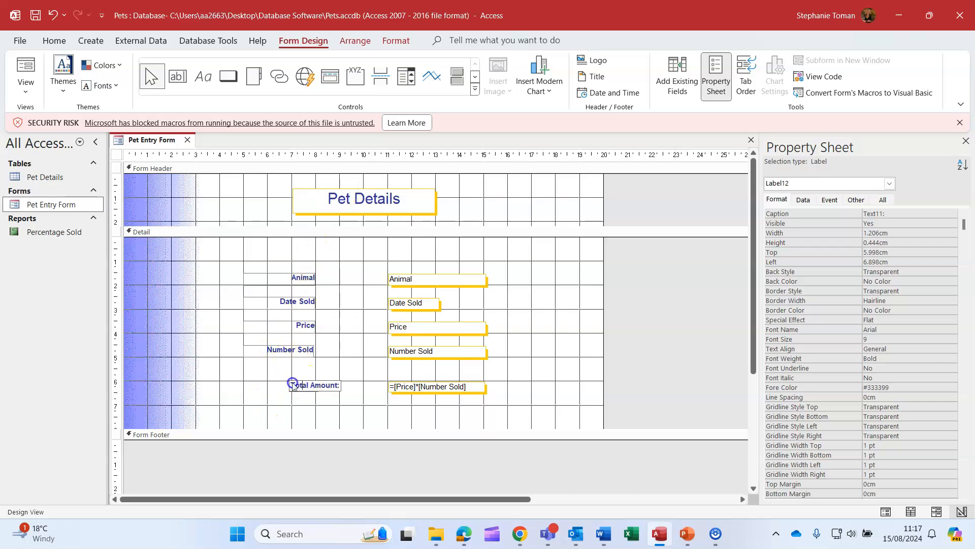
# Move the Total Amount label left so that its right end lines up with the labels above.
pyautogui.click(293, 380)
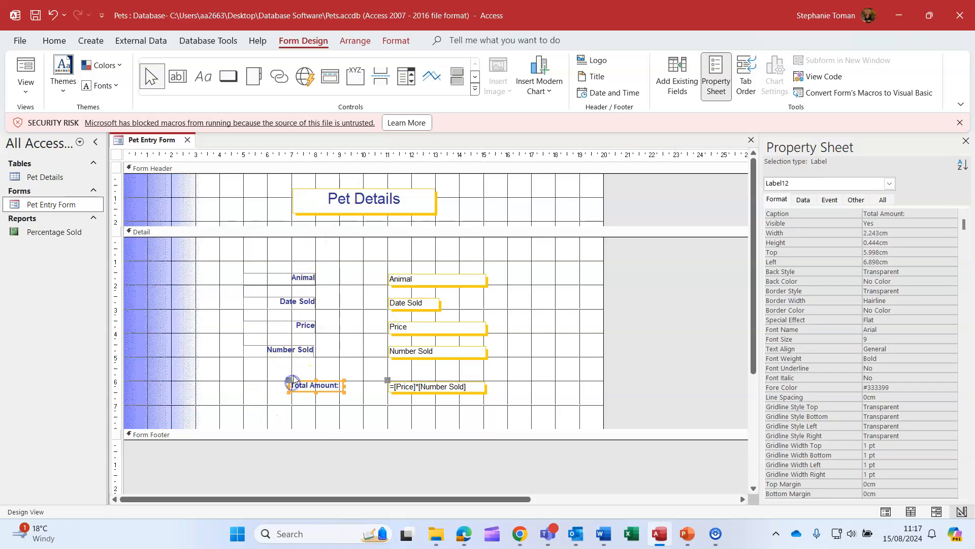
pyautogui.moveTo(293, 381); pyautogui.dragTo(259, 379)
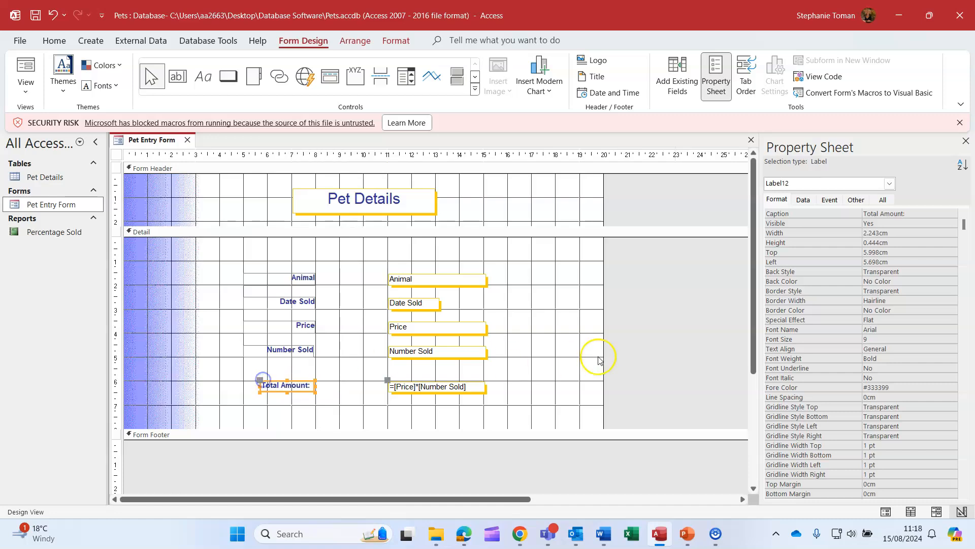
pyautogui.click(550, 363)
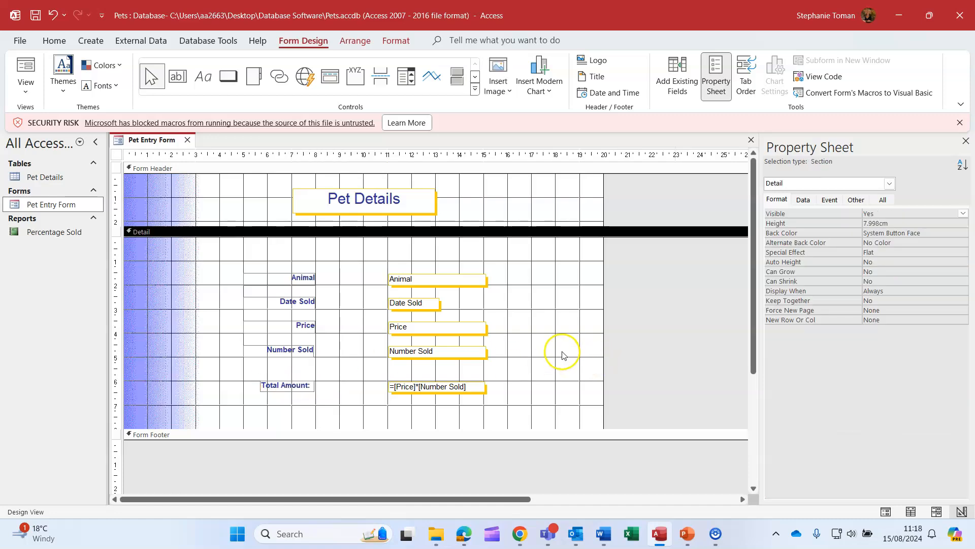
# Format the calculated text box as Currency with 2 decimal places and check it in Form View.
pyautogui.click(466, 396)
pyautogui.click(466, 398)
pyautogui.click(476, 384)
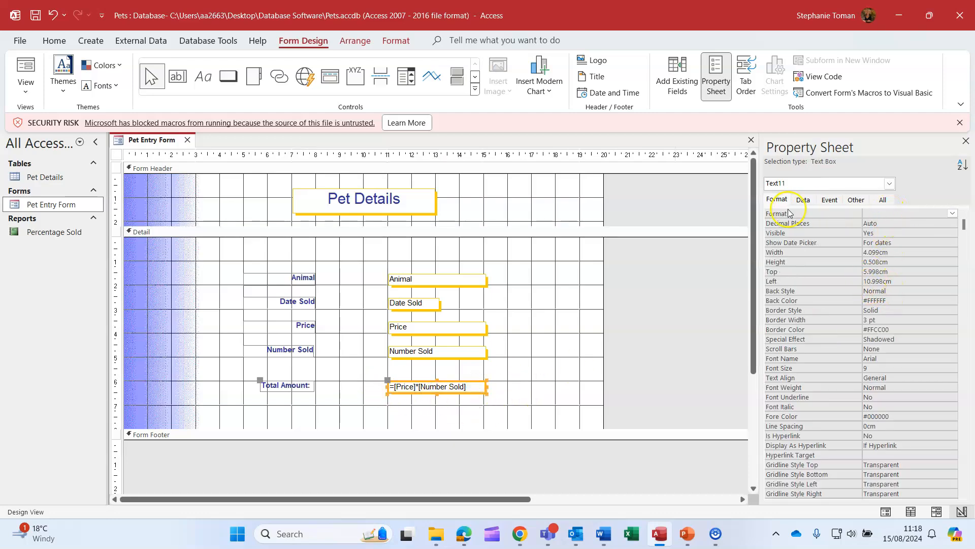
pyautogui.click(952, 213)
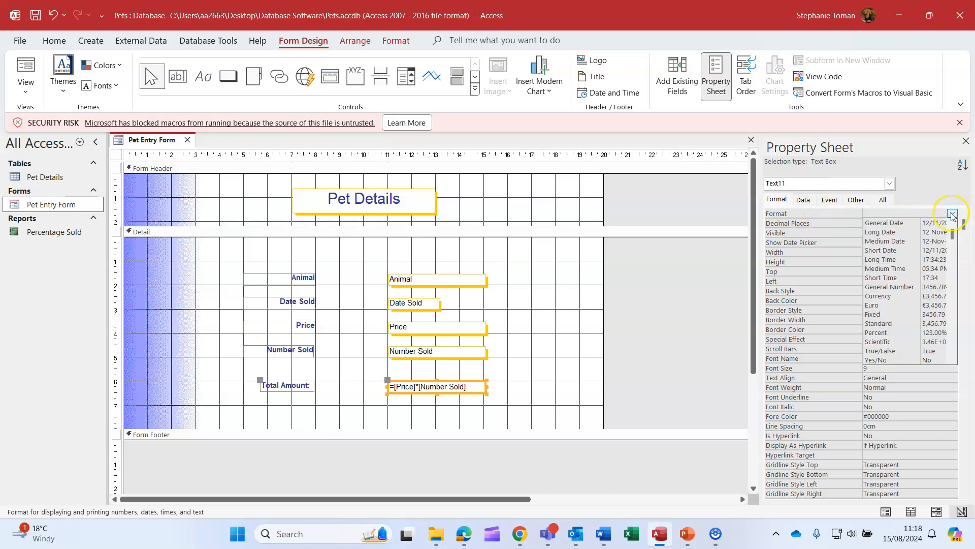
pyautogui.click(884, 295)
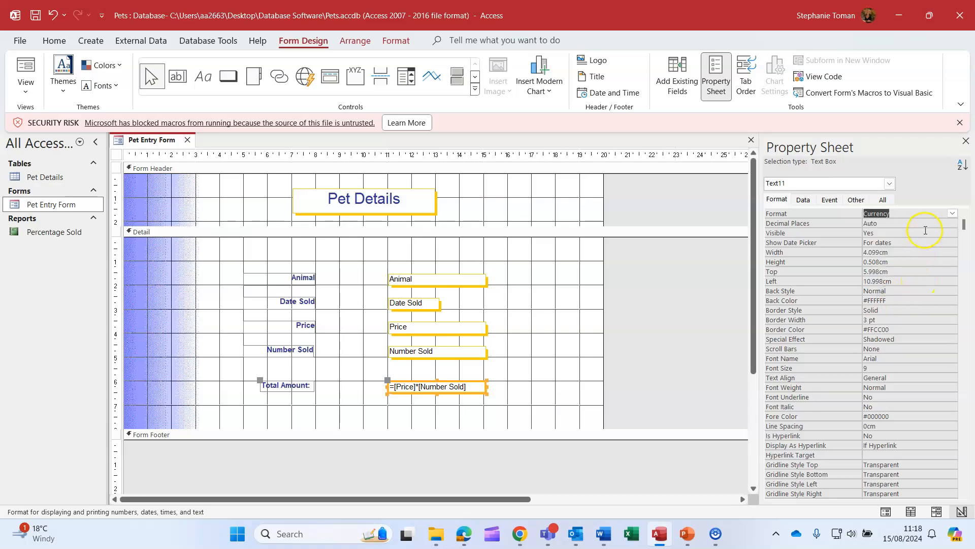
pyautogui.click(954, 223)
pyautogui.click(872, 258)
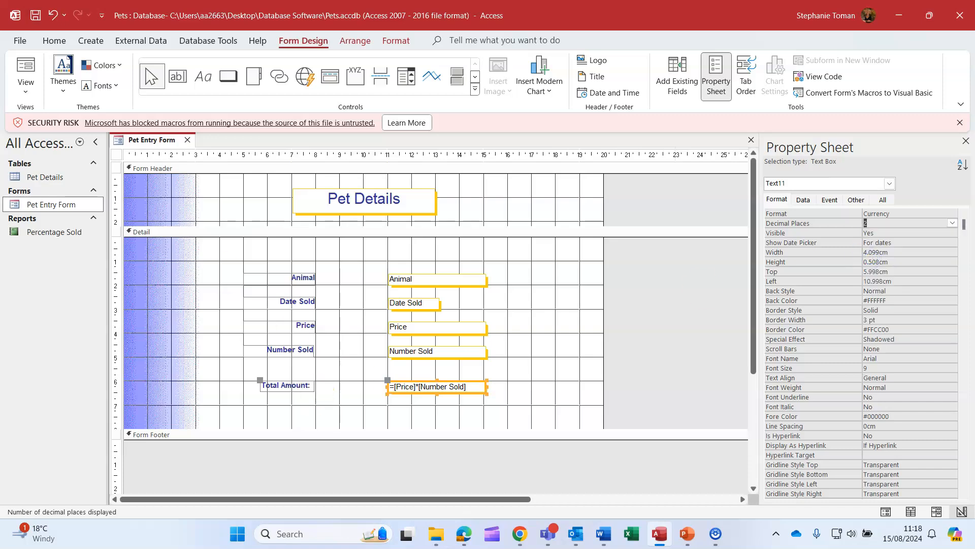
pyautogui.click(25, 68)
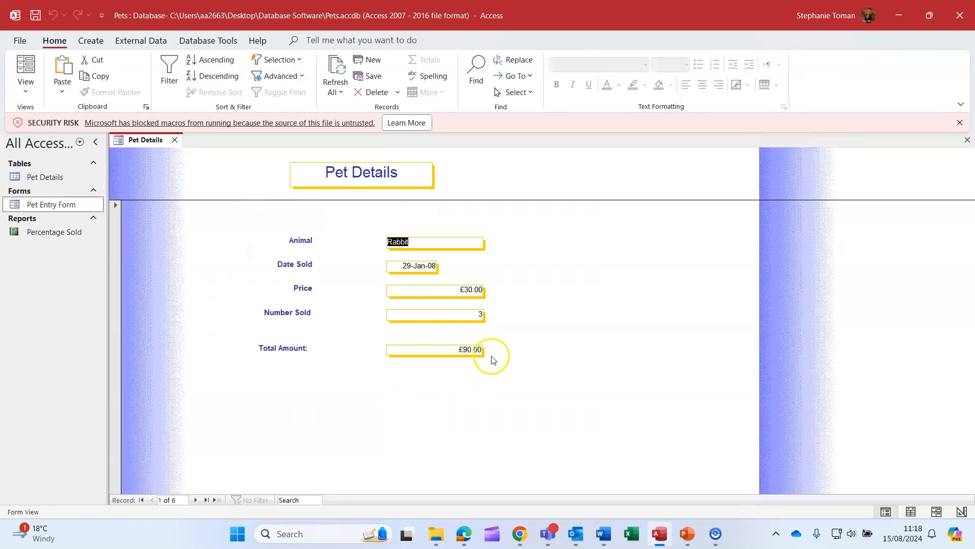
# Return to Design View and set the Name property of the calculated text box to Amount.
pyautogui.click(28, 92)
pyautogui.click(55, 193)
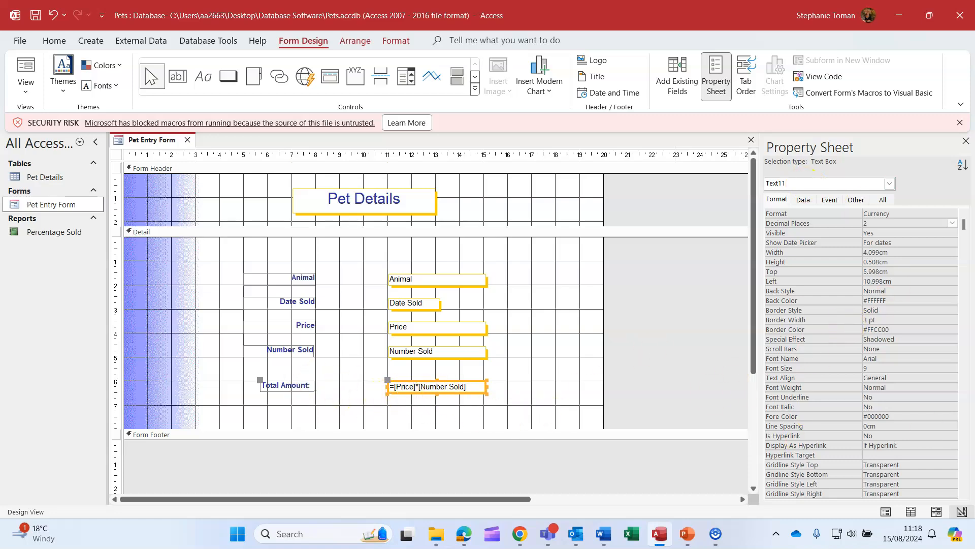
pyautogui.click(438, 386)
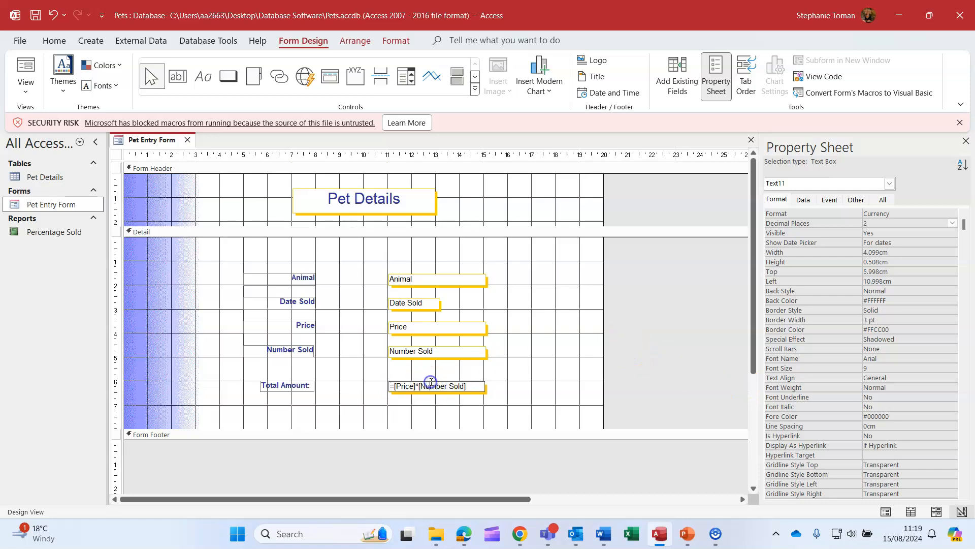
pyautogui.click(466, 391)
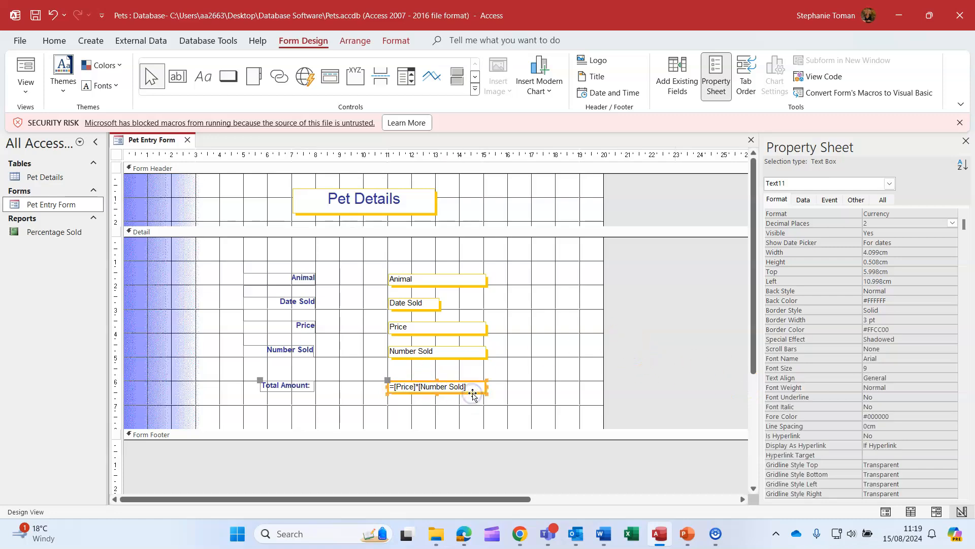
pyautogui.click(855, 199)
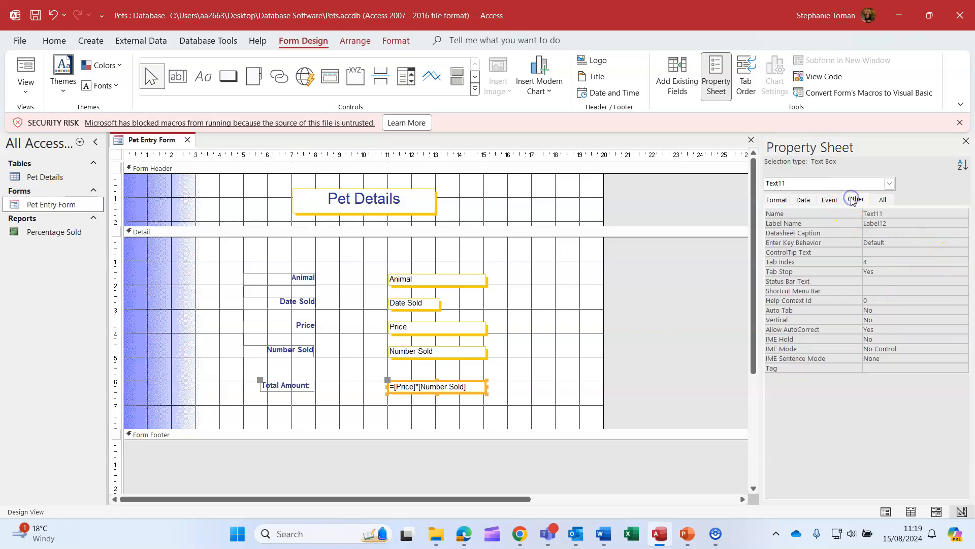
pyautogui.click(886, 213)
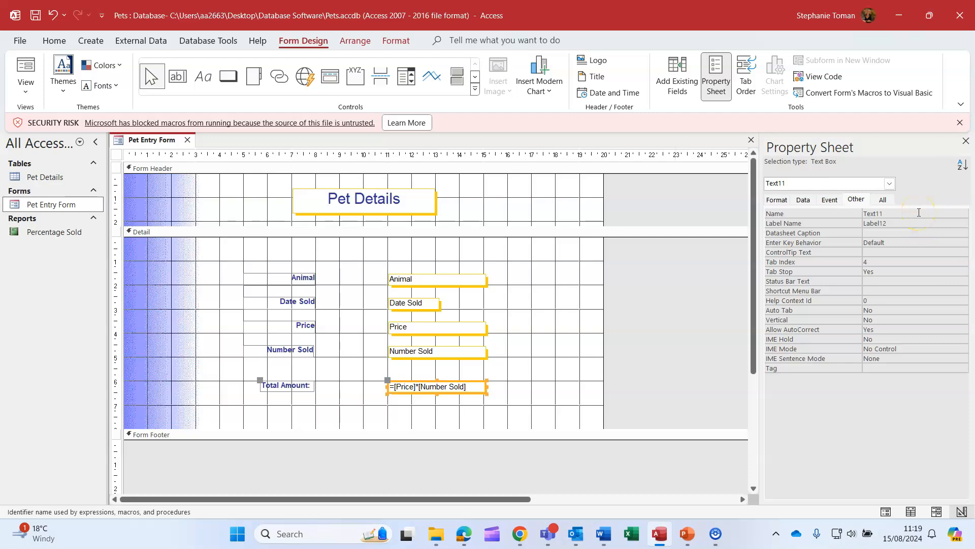
pyautogui.press('BackSpace')
pyautogui.press('BackSpace')
pyautogui.press('BackSpace')
pyautogui.click(946, 288)
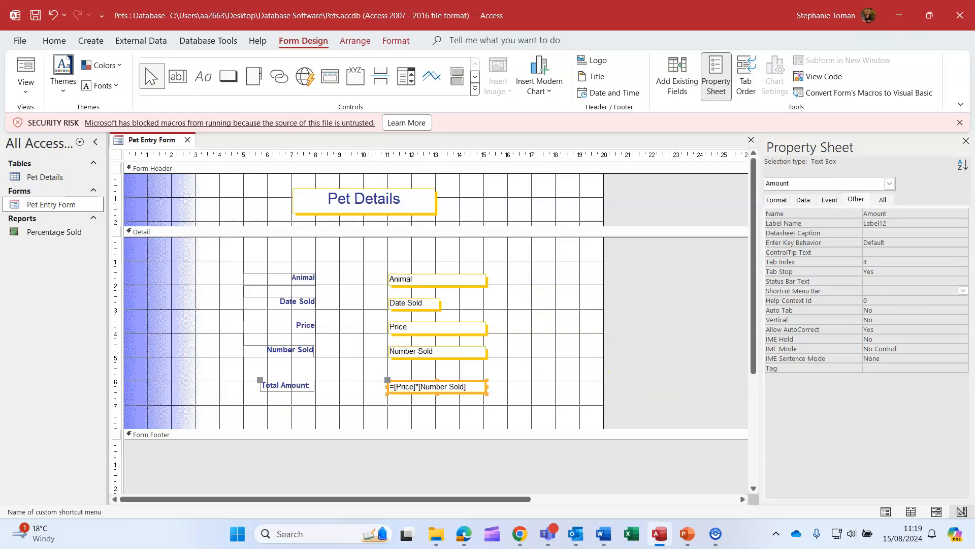
# Draw a text box beneath the Total Amount box, slightly wider than it, and delete its attached label.
pyautogui.hotkey('alt', 'Tab')
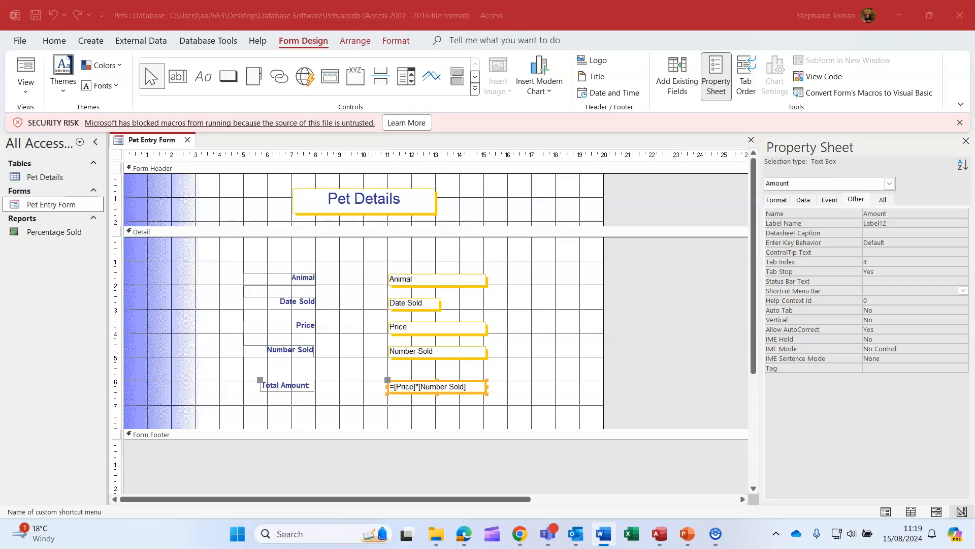
pyautogui.click(177, 71)
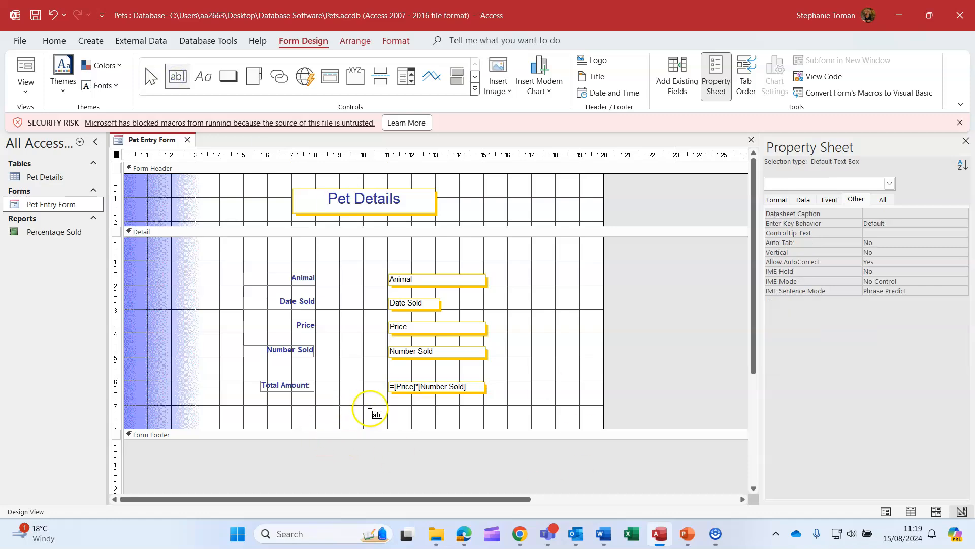
pyautogui.moveTo(389, 406); pyautogui.dragTo(516, 420)
pyautogui.click(330, 411)
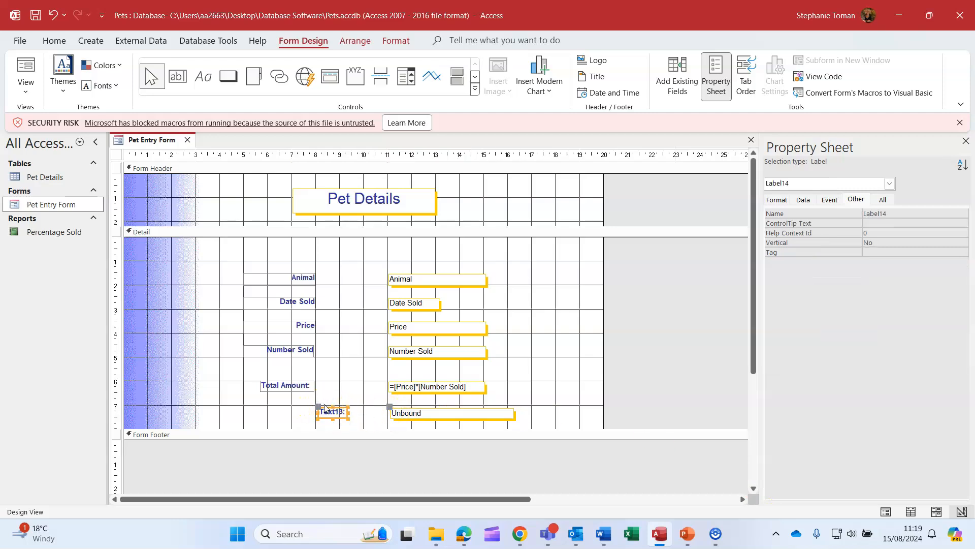
pyautogui.press('Delete')
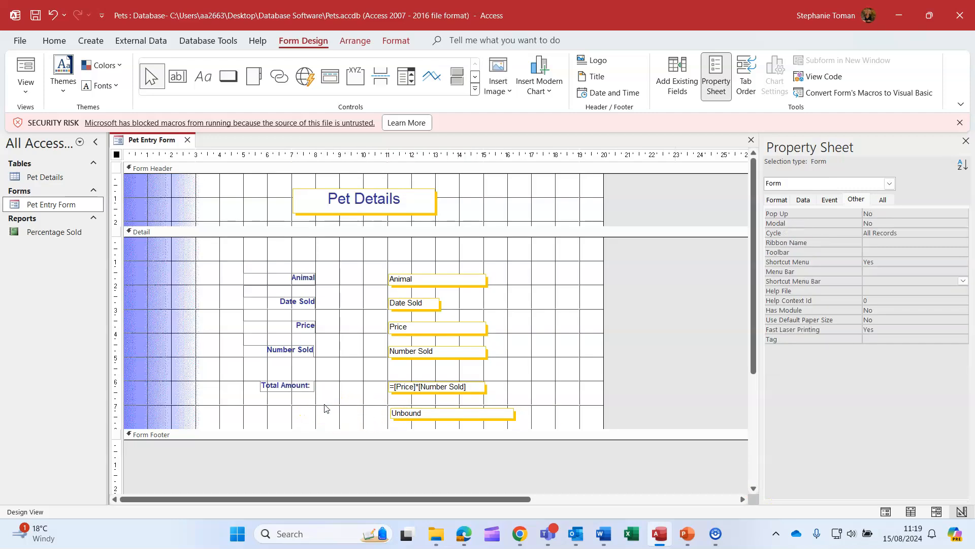
# Begin the expression =iif([Amount]>50,"high Value" in the unbound text box below Total Amount.
pyautogui.click(402, 412)
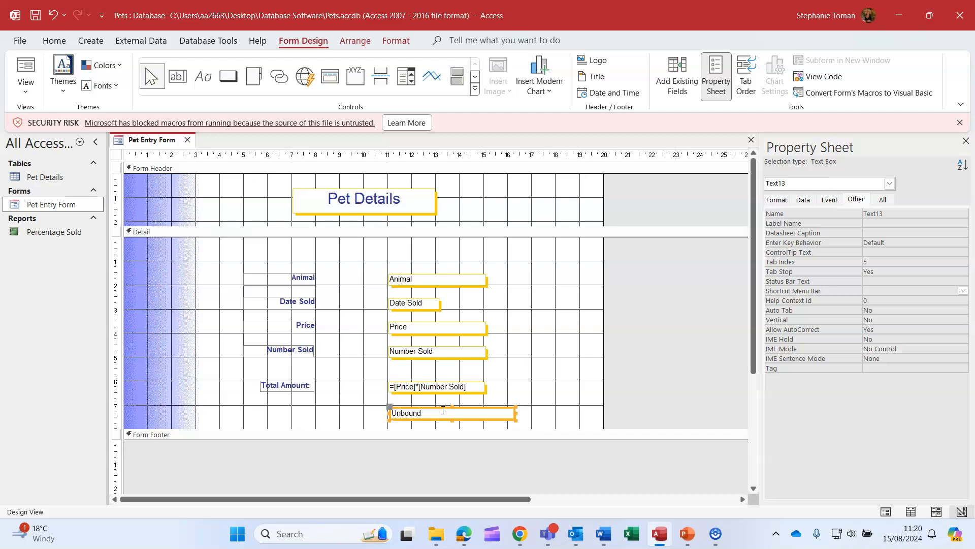
pyautogui.click(443, 410)
pyautogui.write('=')
pyautogui.click(453, 409)
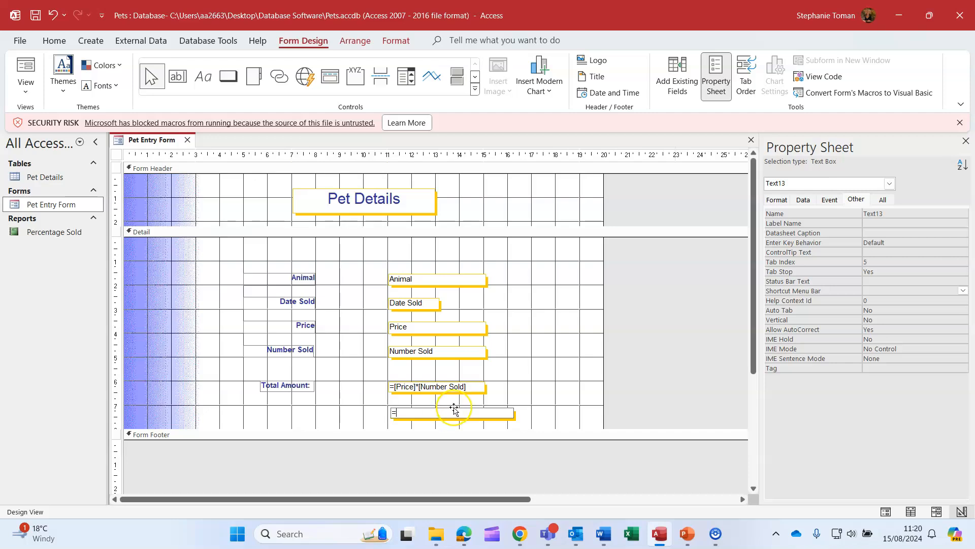
pyautogui.write('iif')
pyautogui.write('(')
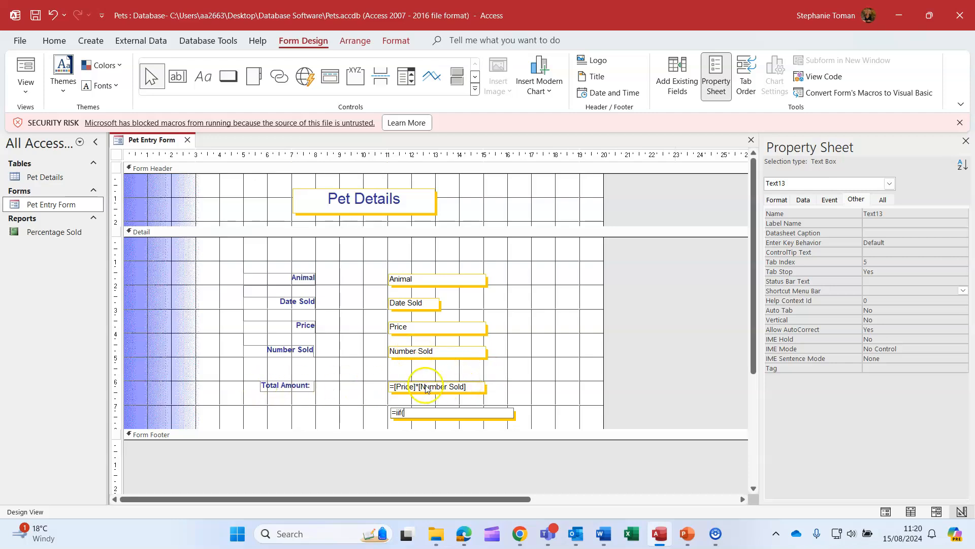
pyautogui.write('[Amount')
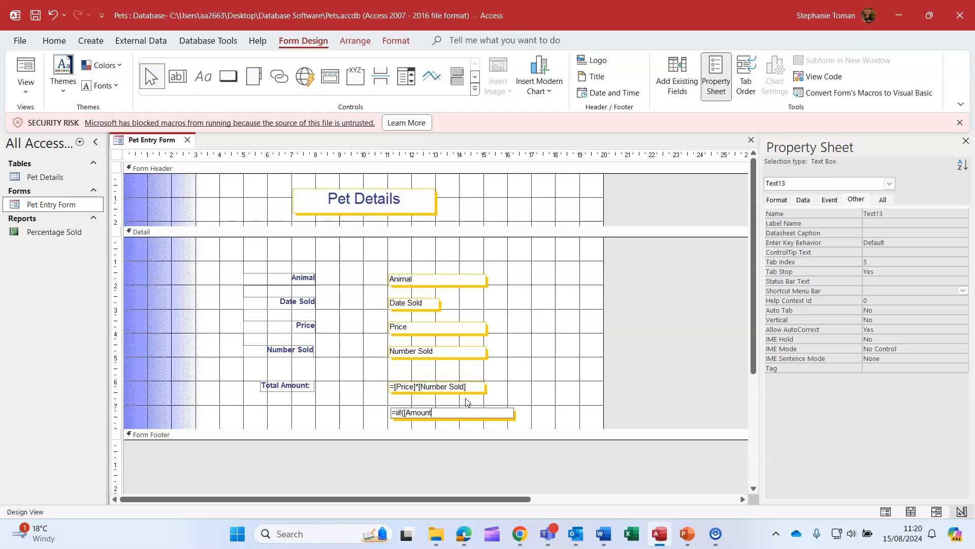
pyautogui.write(']>50')
pyautogui.write(',"high Value"')
# Capitalise "High Value" in the expression, complete it with ,"Low Value") and check the result in Form View.
pyautogui.click(451, 412)
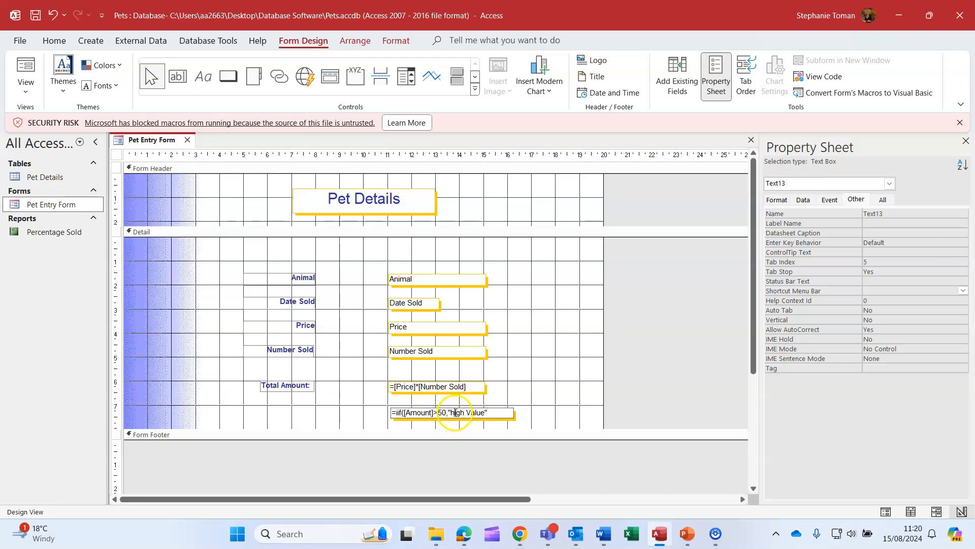
pyautogui.press('BackSpace')
pyautogui.write('H')
pyautogui.click(491, 413)
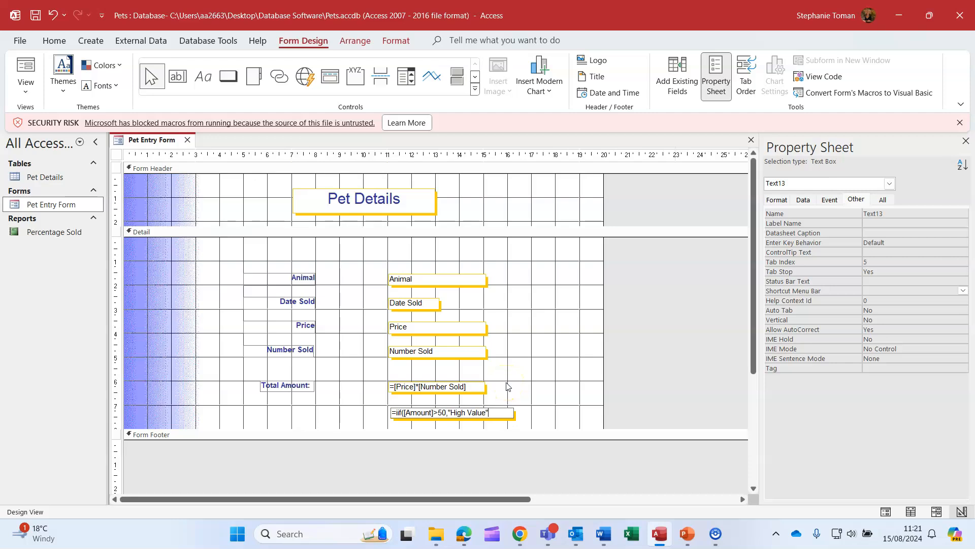
pyautogui.write(',"Low Value"')
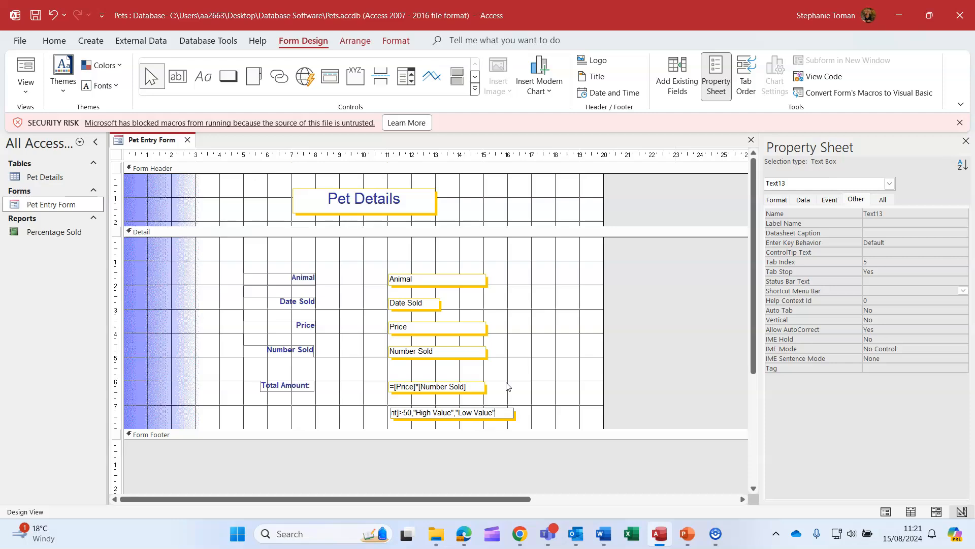
pyautogui.write(')')
pyautogui.click(560, 400)
pyautogui.click(25, 69)
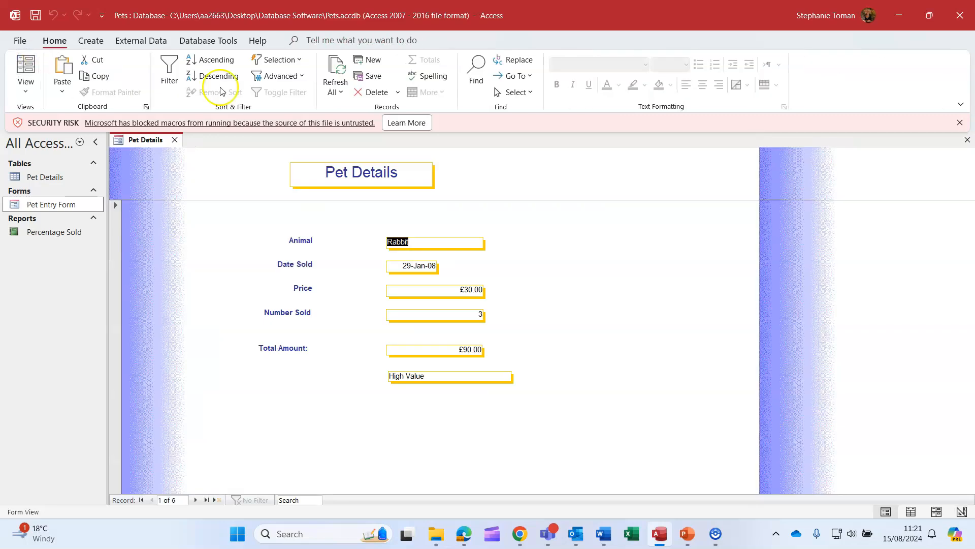
# Browse from the first record to the fifth in Form View to check the High Value or Low Value results.
pyautogui.click(196, 500)
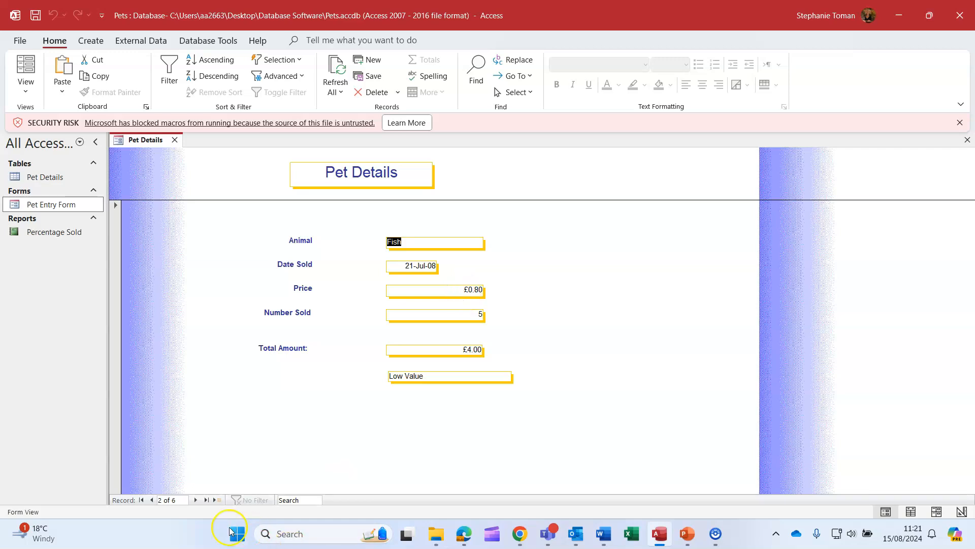
pyautogui.click(196, 500)
pyautogui.click(196, 500)
pyautogui.click(196, 500)
# Return to Design View, append *0.9 to the Total Amount expression =[Price]*[Number Sold] and show the form in Form View.
pyautogui.click(25, 66)
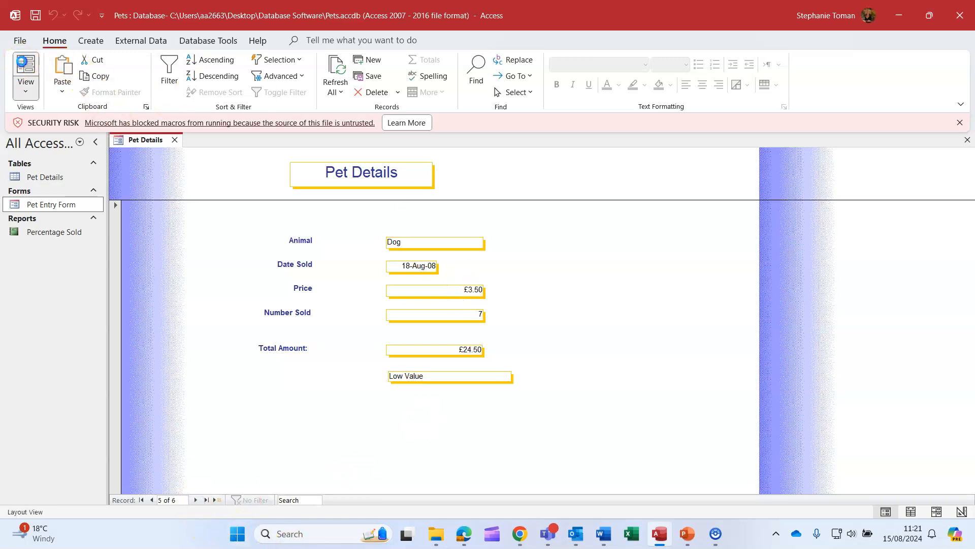
pyautogui.click(25, 87)
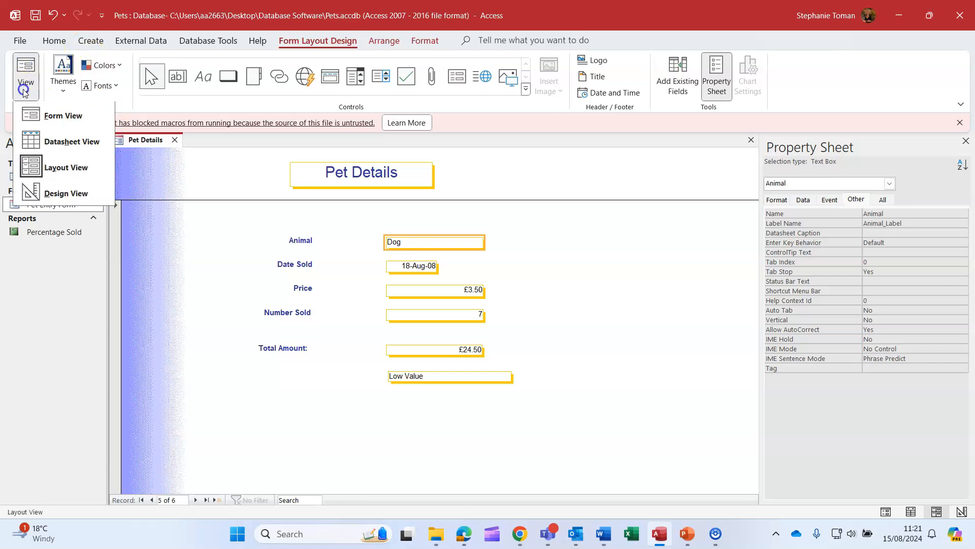
pyautogui.click(66, 196)
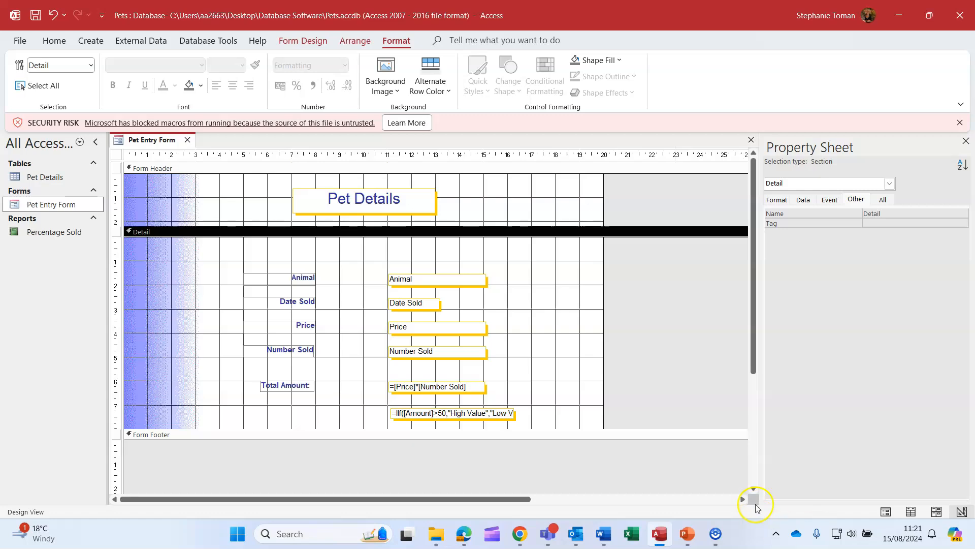
pyautogui.click(475, 392)
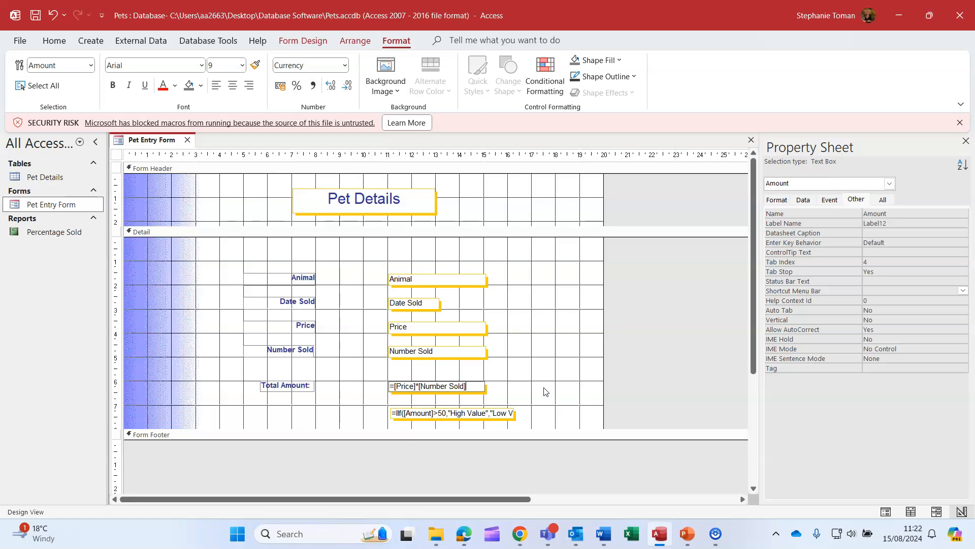
pyautogui.write('*0.9')
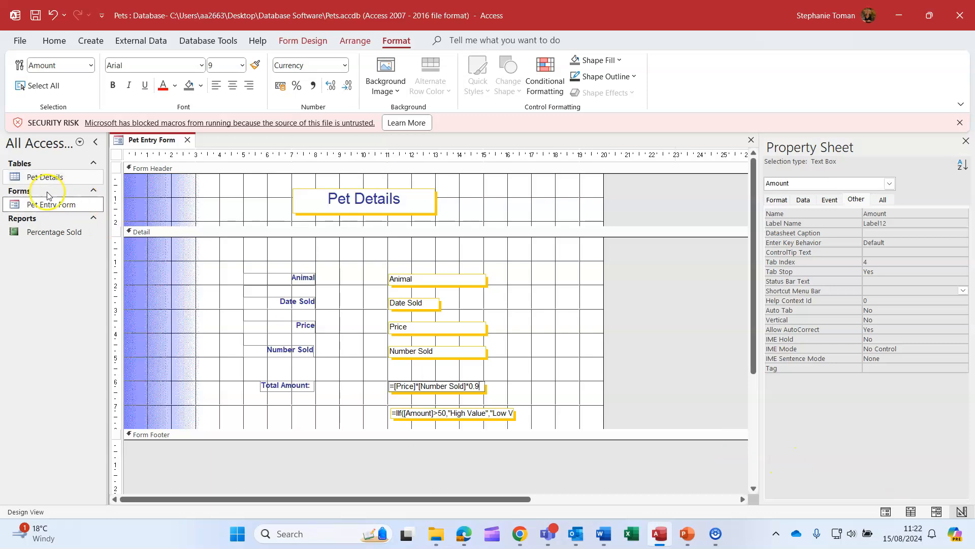
pyautogui.click(303, 41)
pyautogui.click(26, 69)
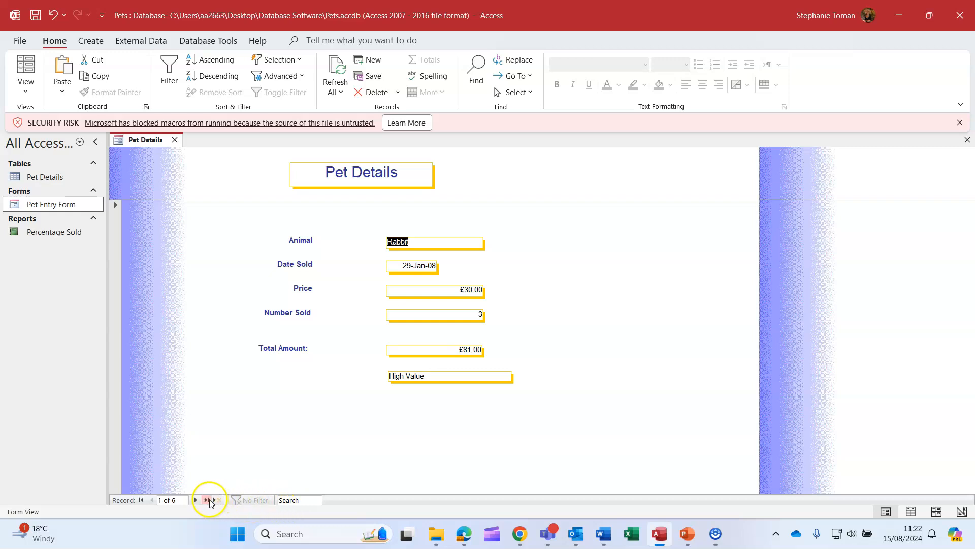
# Go to a new blank record and step back to the third record to check the reduced Total Amount.
pyautogui.click(217, 501)
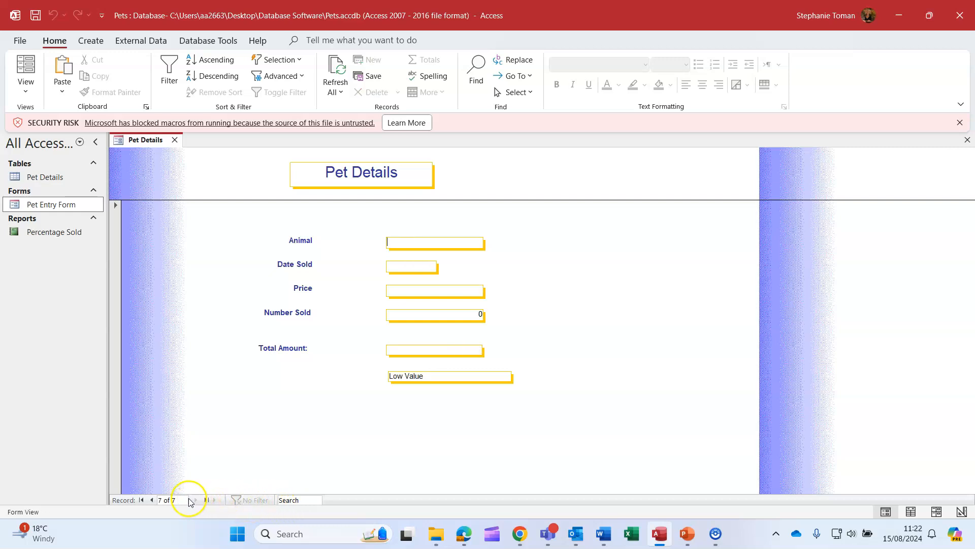
pyautogui.click(152, 501)
pyautogui.click(152, 500)
pyautogui.click(153, 500)
pyautogui.click(152, 501)
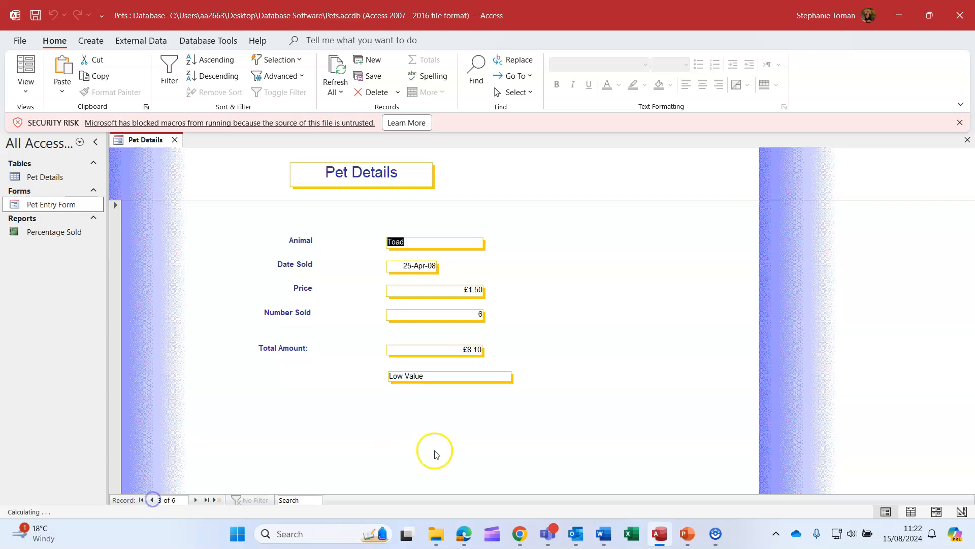
# Review the form in Design View, return to Form View and move to the second record, Fish.
pyautogui.click(25, 91)
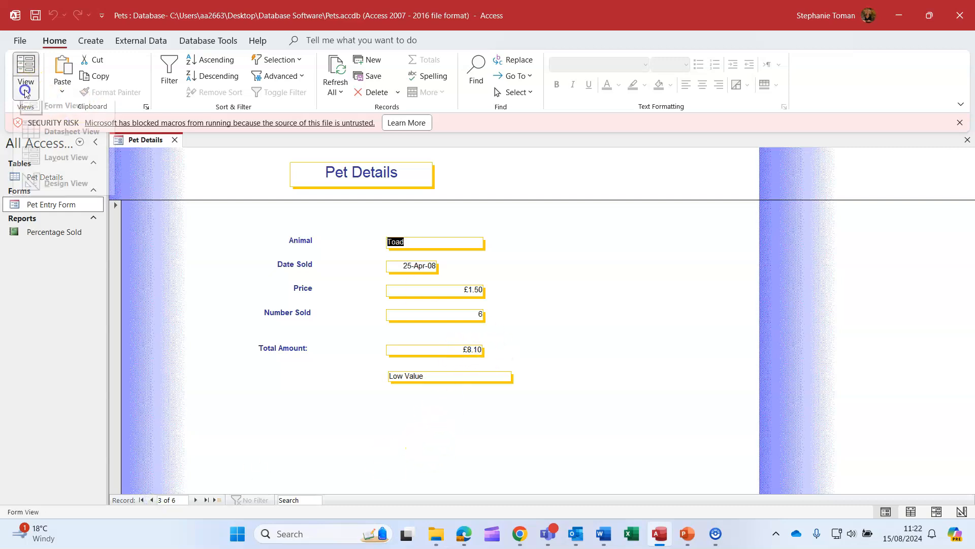
pyautogui.click(66, 186)
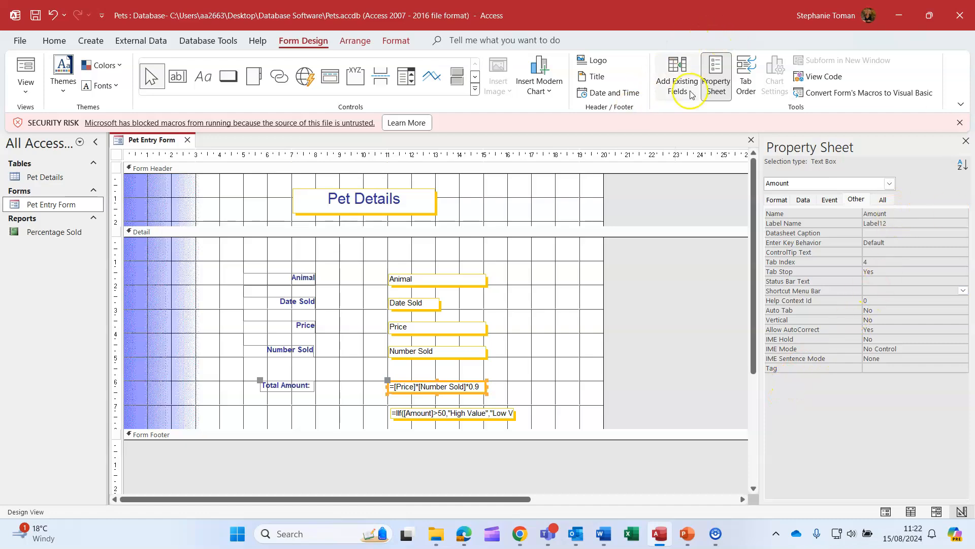
pyautogui.click(28, 74)
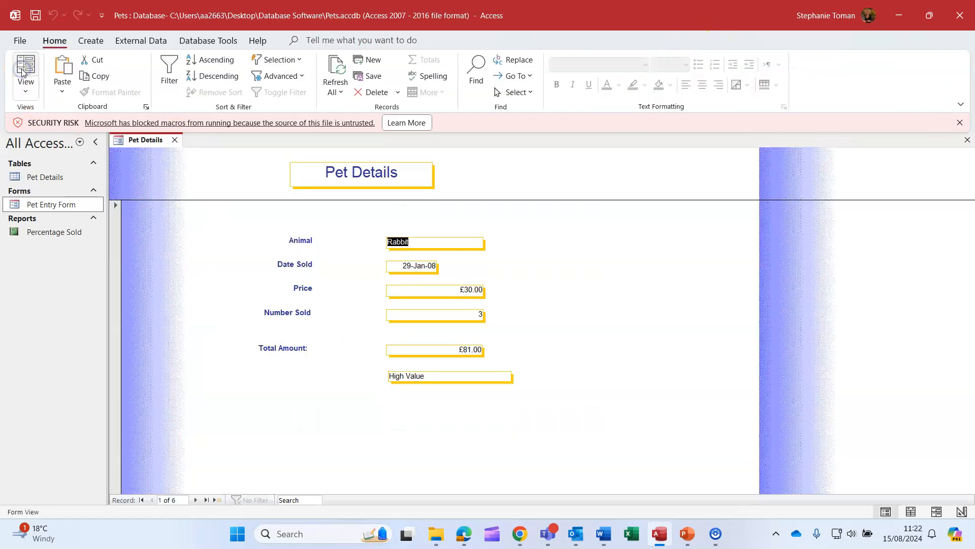
pyautogui.click(195, 500)
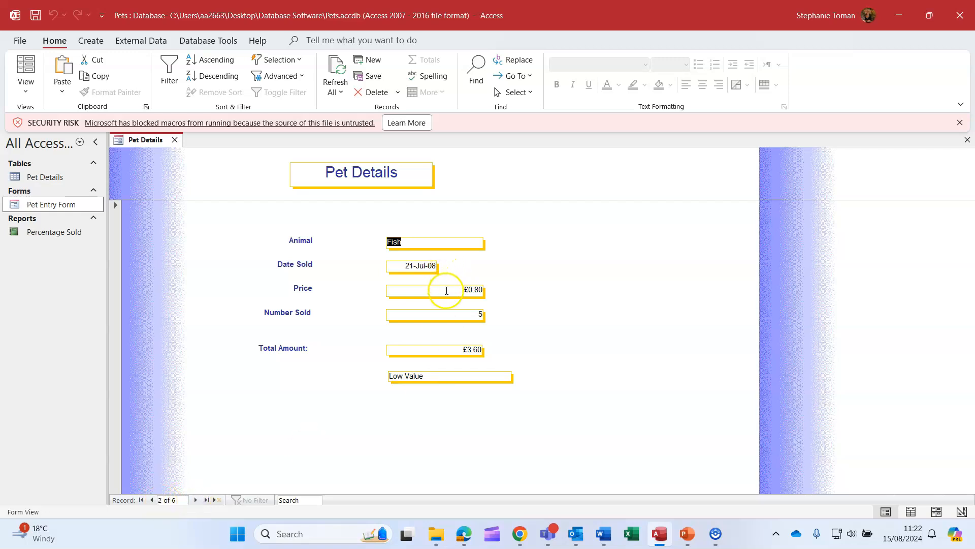
# Try 100 as the Number Sold for Fish, recalculate the Total Amount and undo the change.
pyautogui.doubleClick(480, 313)
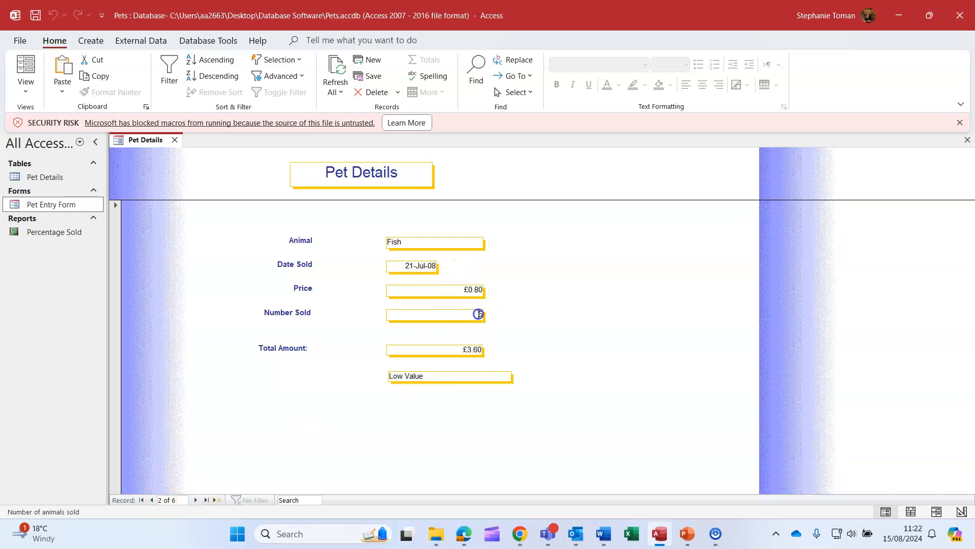
pyautogui.click(648, 304)
pyautogui.click(478, 313)
pyautogui.doubleClick(478, 313)
pyautogui.press('Num_Lock')
pyautogui.write('100')
pyautogui.click(672, 301)
pyautogui.click(614, 406)
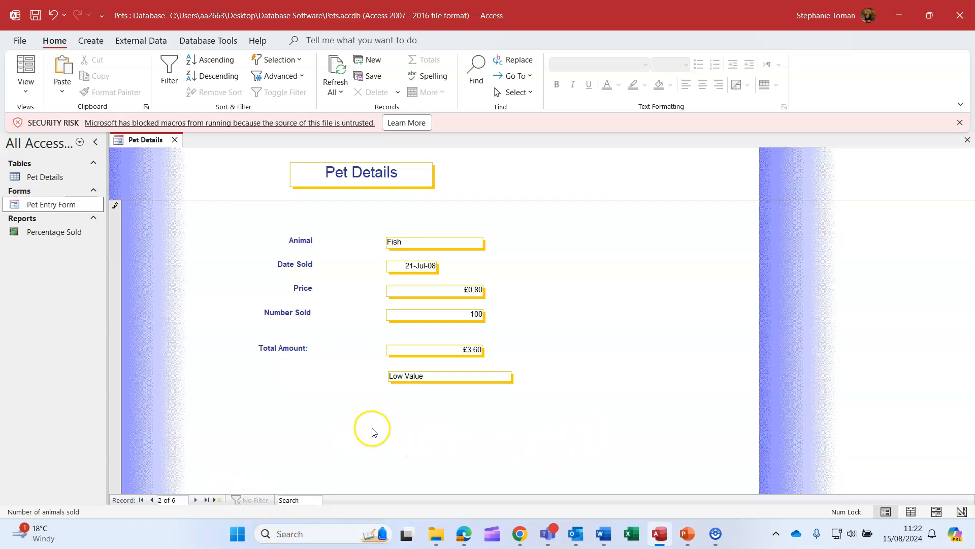
pyautogui.press('Tab')
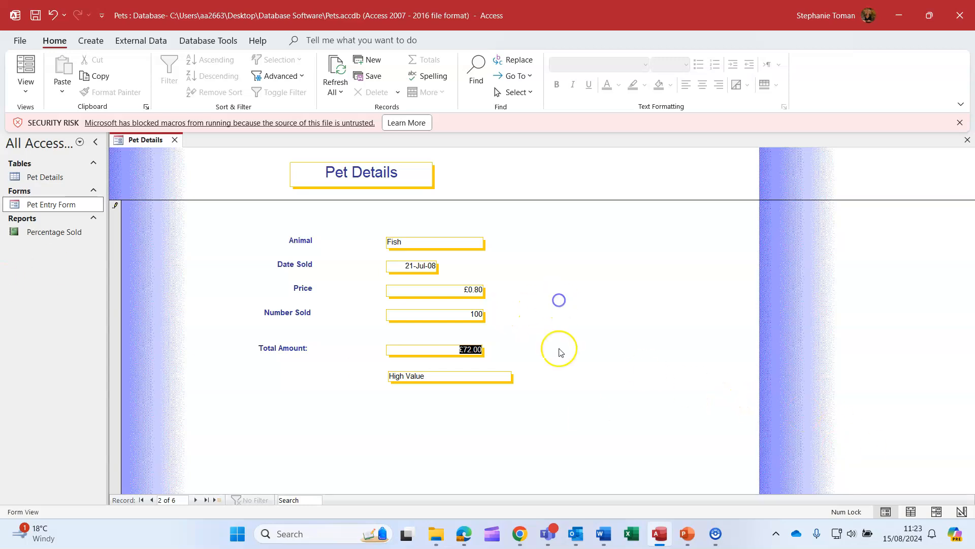
pyautogui.click(54, 16)
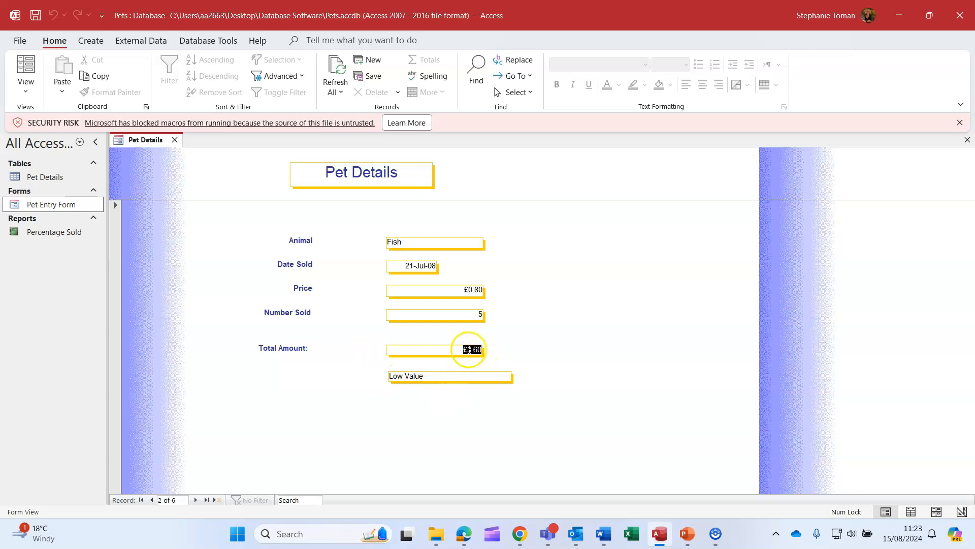
# Set Number Sold to 100 in the Fish record and move to the next field to recalculate the Total Amount.
pyautogui.doubleClick(480, 312)
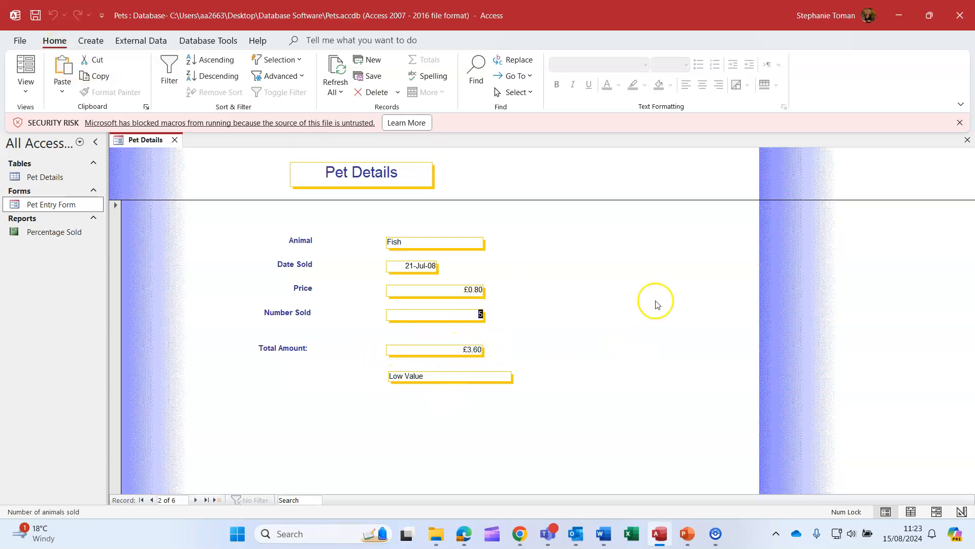
pyautogui.write('100')
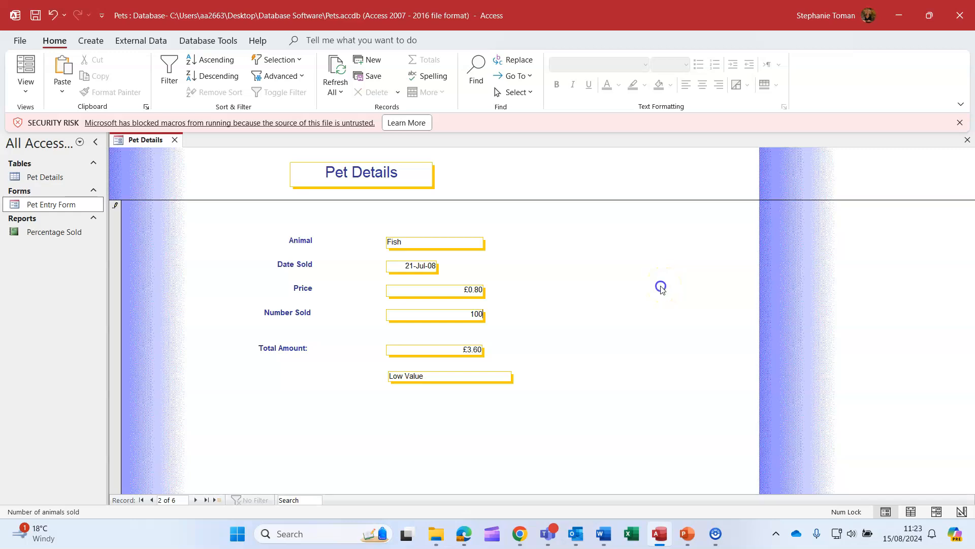
pyautogui.press('Tab')
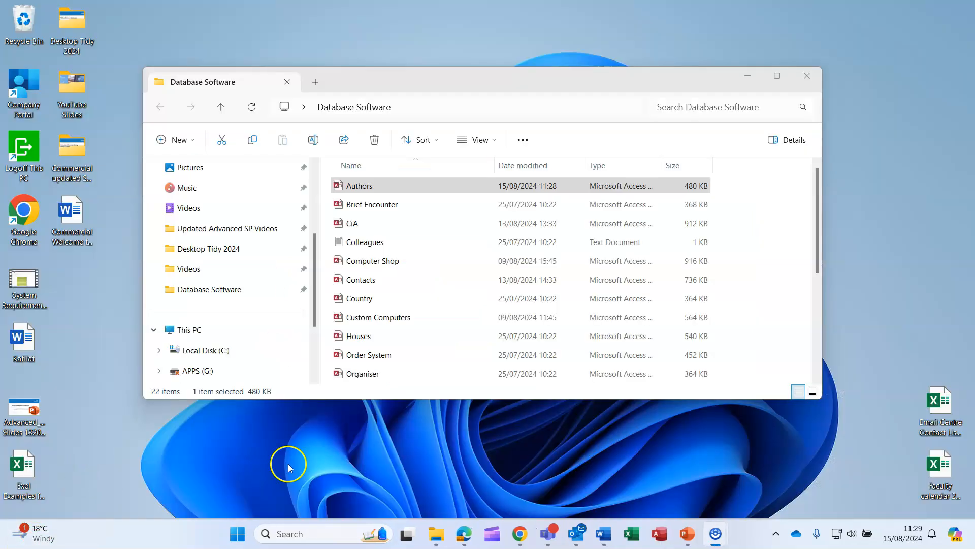
# Open the Authors database from the Database Software folder and close it again.
pyautogui.click(373, 187)
pyautogui.doubleClick(373, 189)
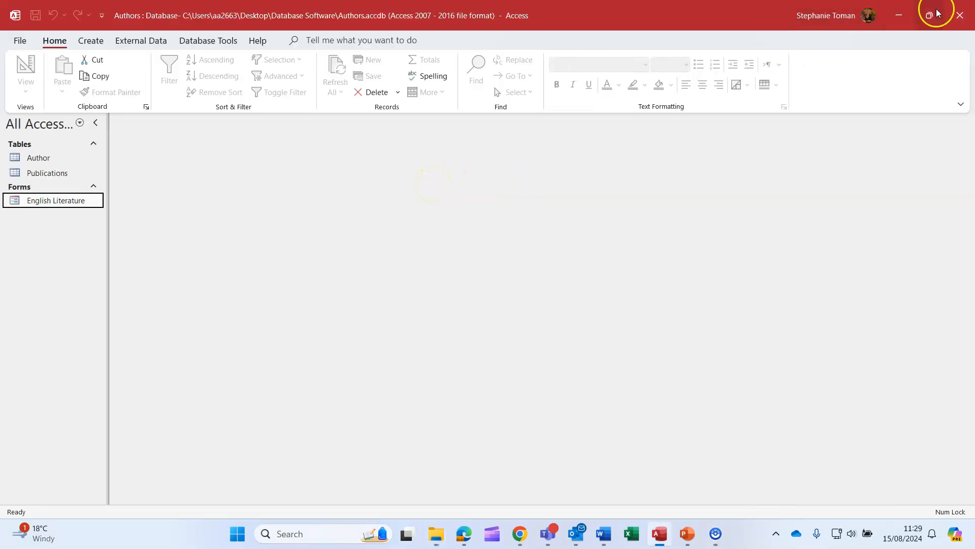
pyautogui.click(960, 17)
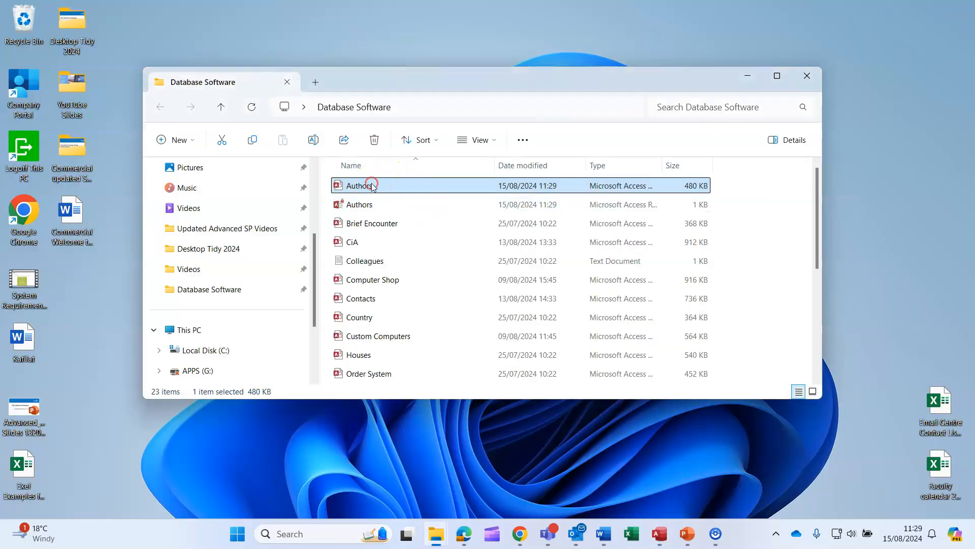
# Examine the general and security properties of the Authors database file and close them.
pyautogui.rightClick(368, 186)
pyautogui.click(429, 347)
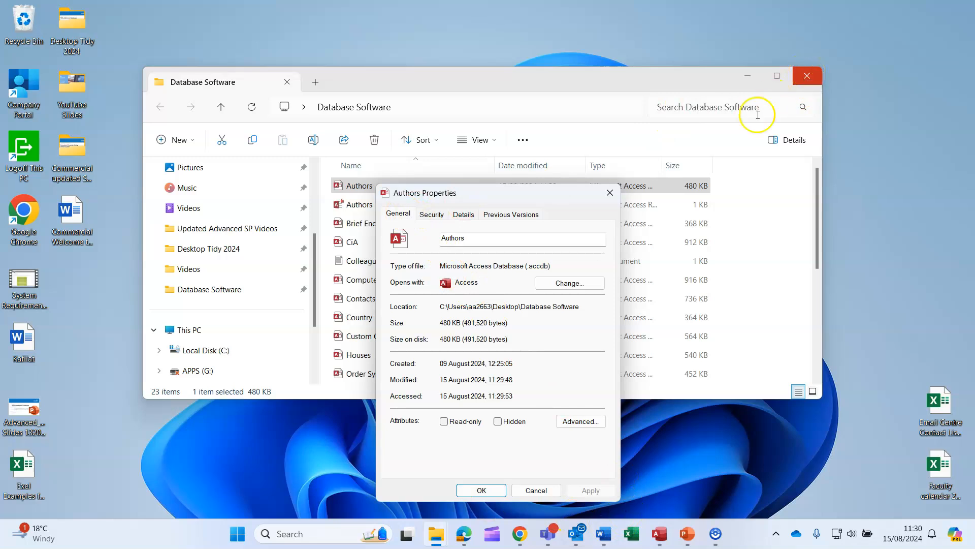
pyautogui.click(431, 215)
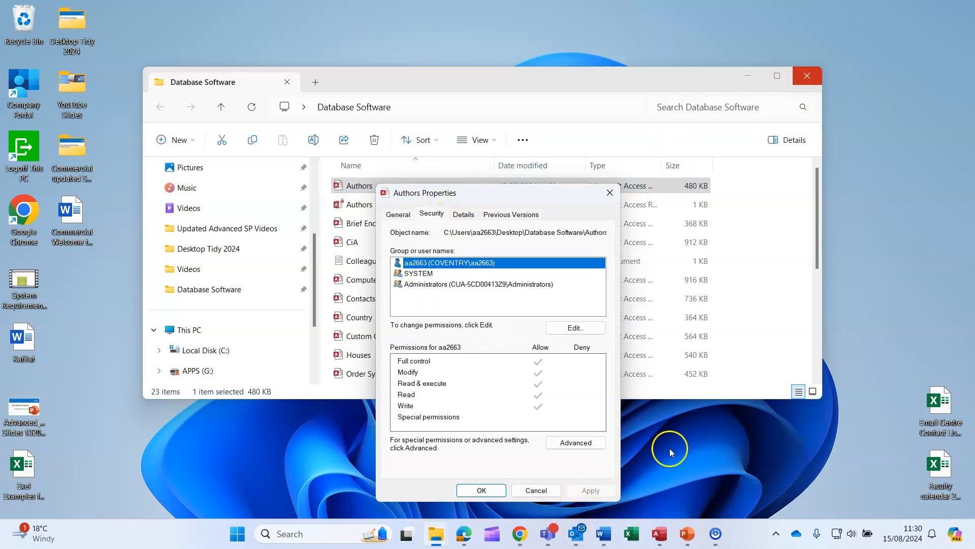
pyautogui.click(608, 193)
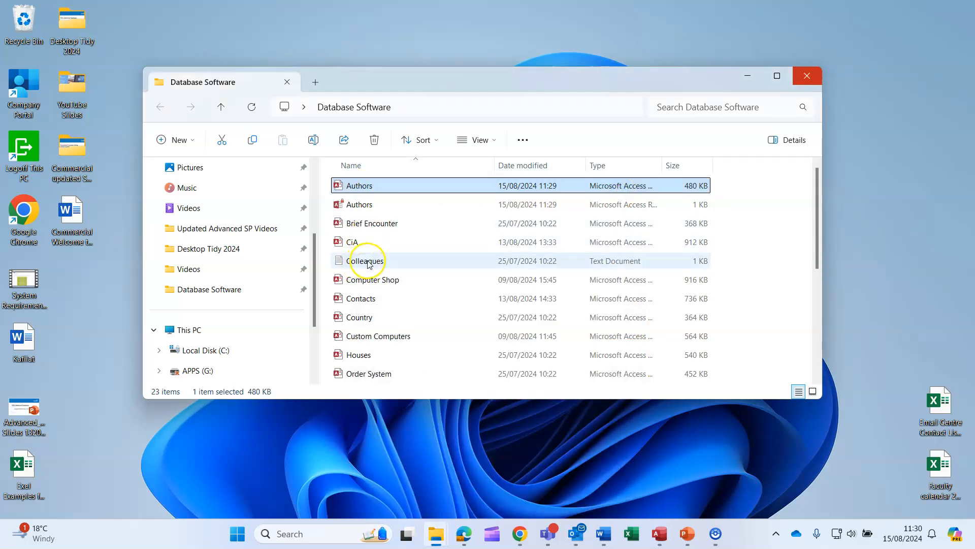
# Examine the Unblock security option in the Computer Shop database file's properties and close them.
pyautogui.rightClick(378, 279)
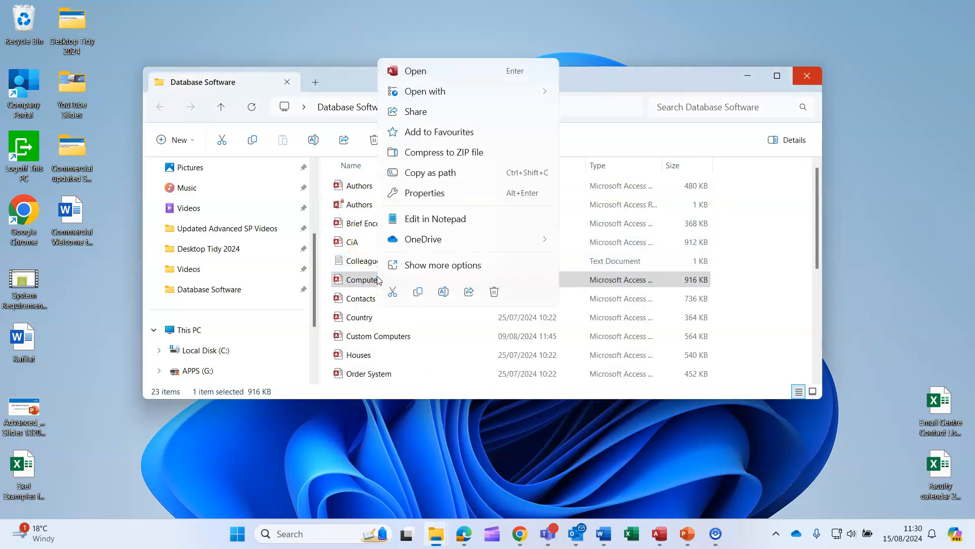
pyautogui.click(422, 193)
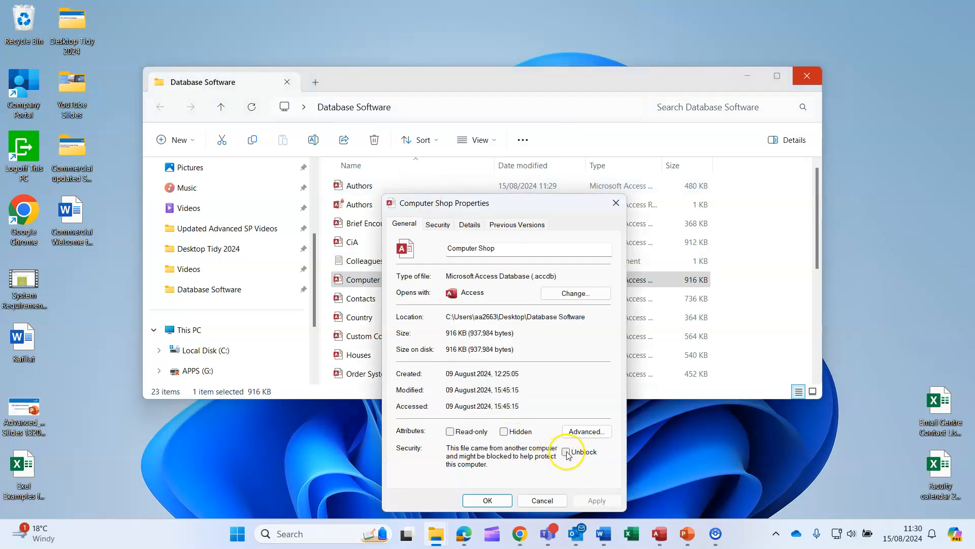
pyautogui.click(489, 499)
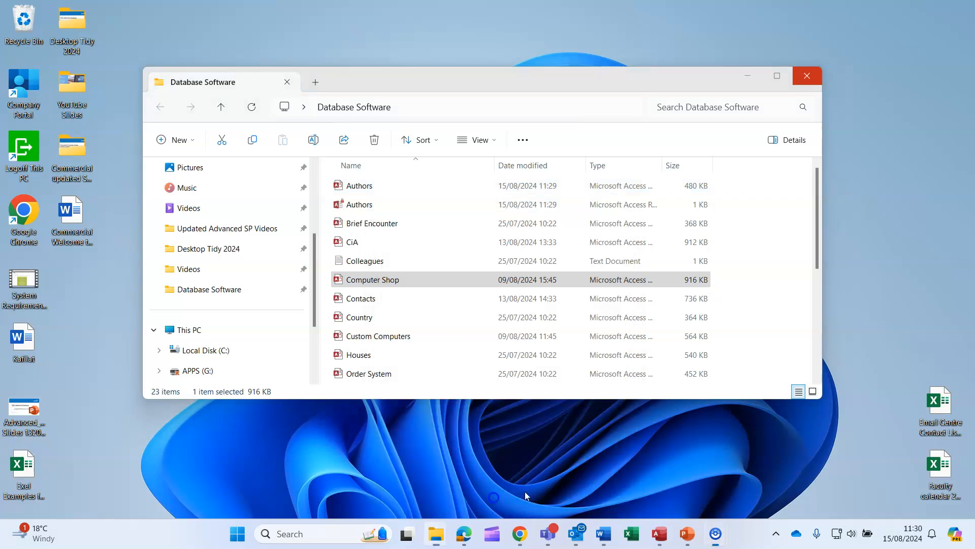
# Open the Authors database and show its English Literature form in Design View.
pyautogui.doubleClick(373, 186)
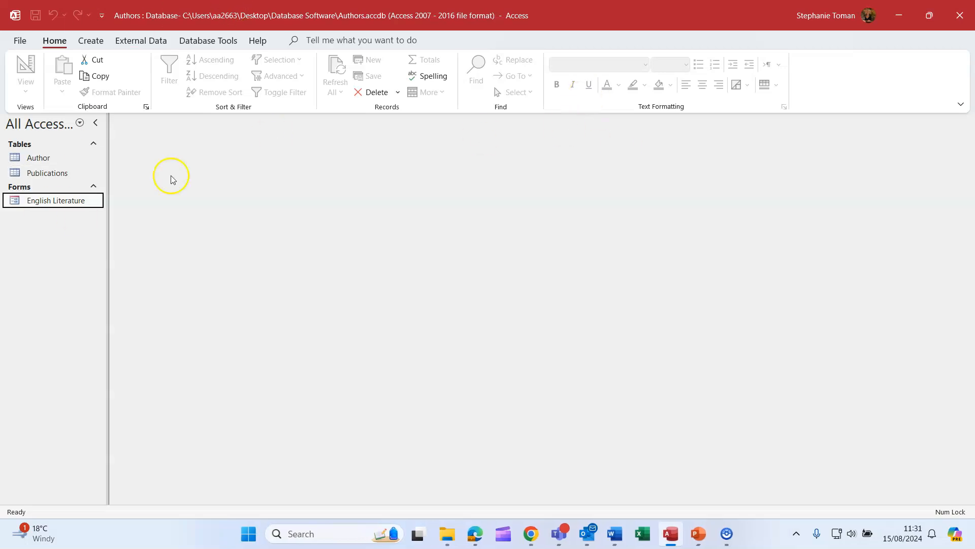
pyautogui.rightClick(76, 200)
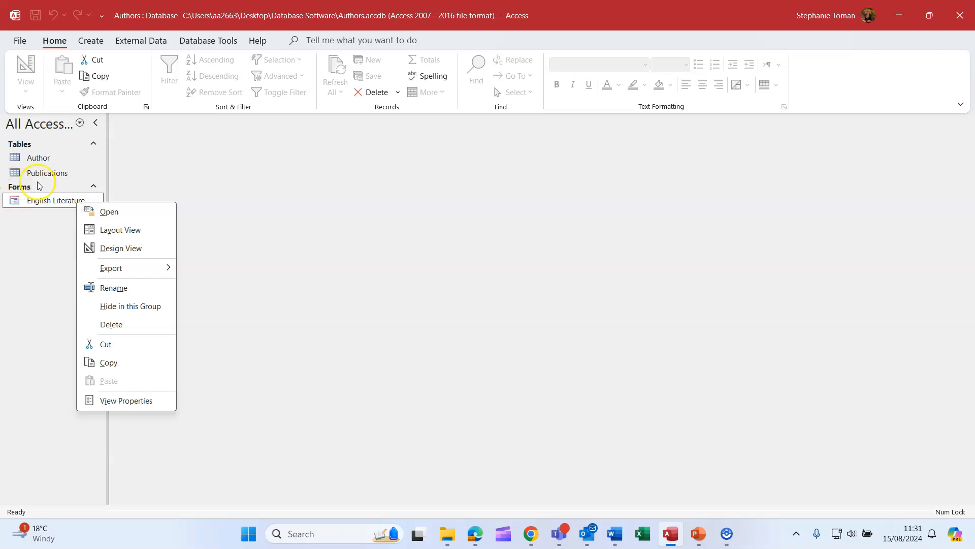
pyautogui.click(135, 248)
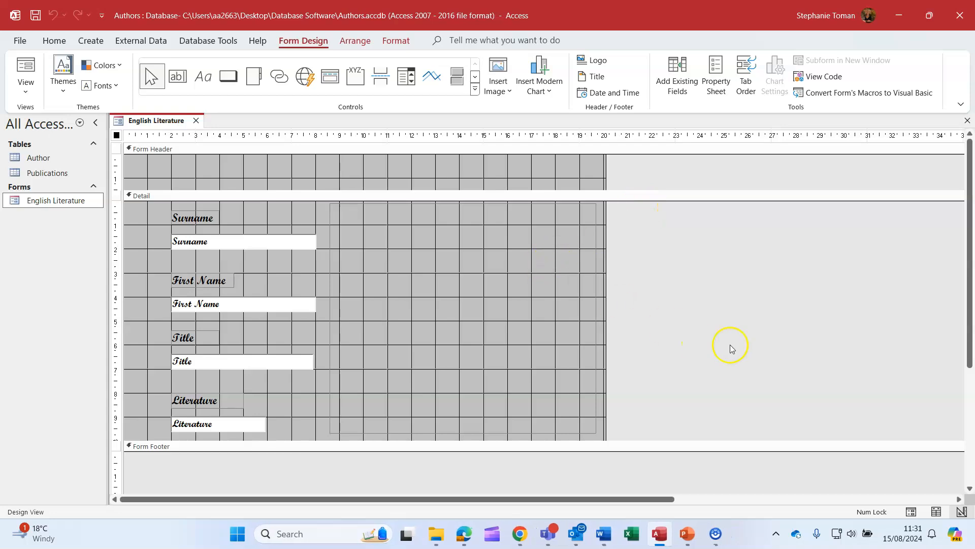
# Delete the Surname label and the Surname text box from the English Literature form's Detail section.
pyautogui.click(191, 220)
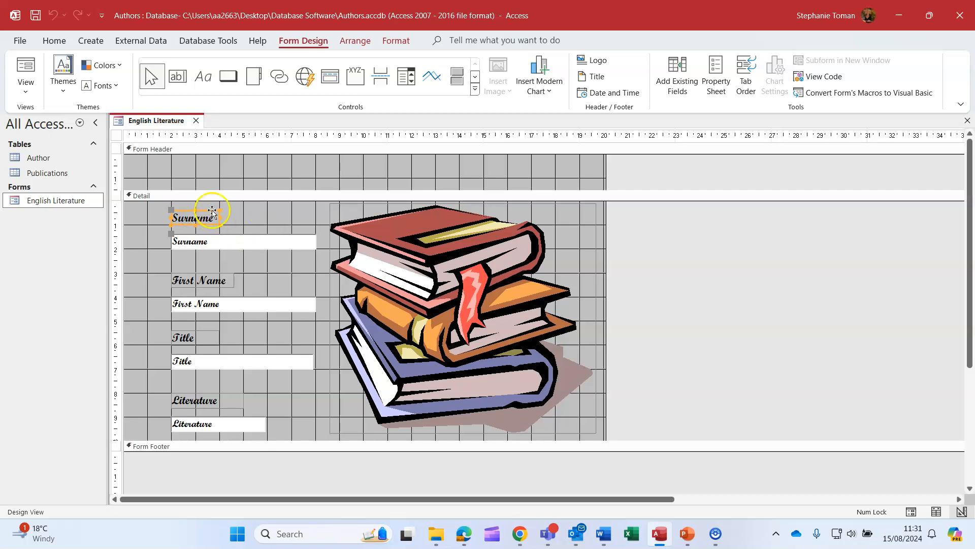
pyautogui.press('Delete')
pyautogui.click(214, 239)
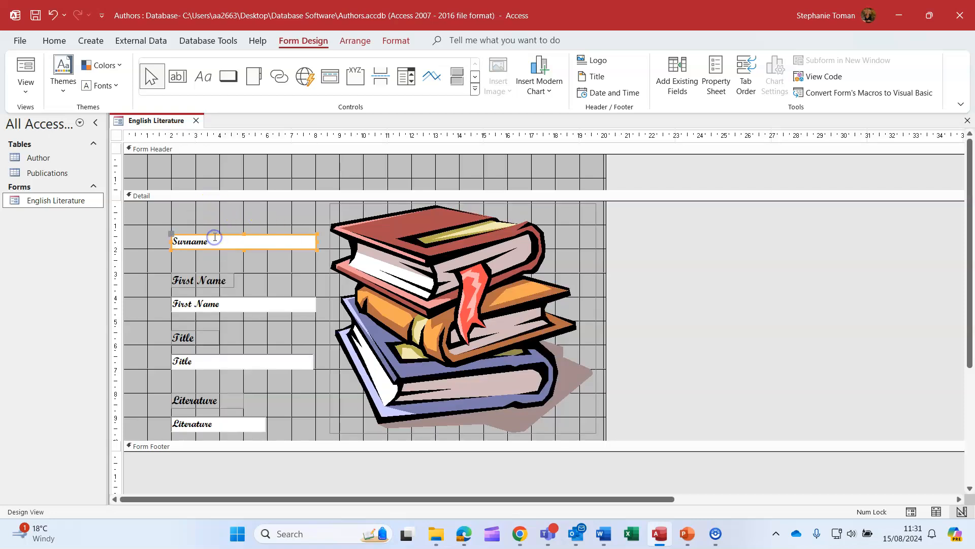
pyautogui.press('Delete')
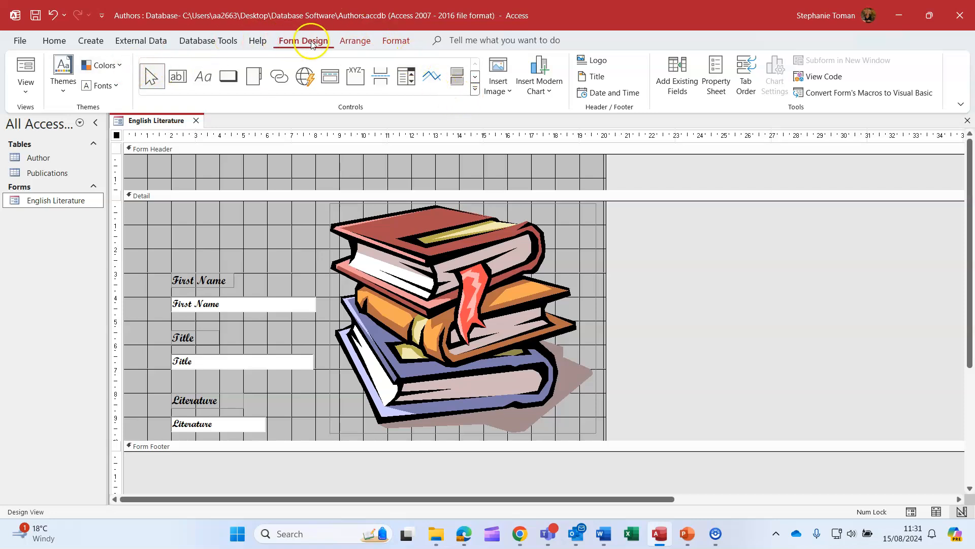
# Insert a combo box into the form's Detail section above the First Name label.
pyautogui.click(475, 89)
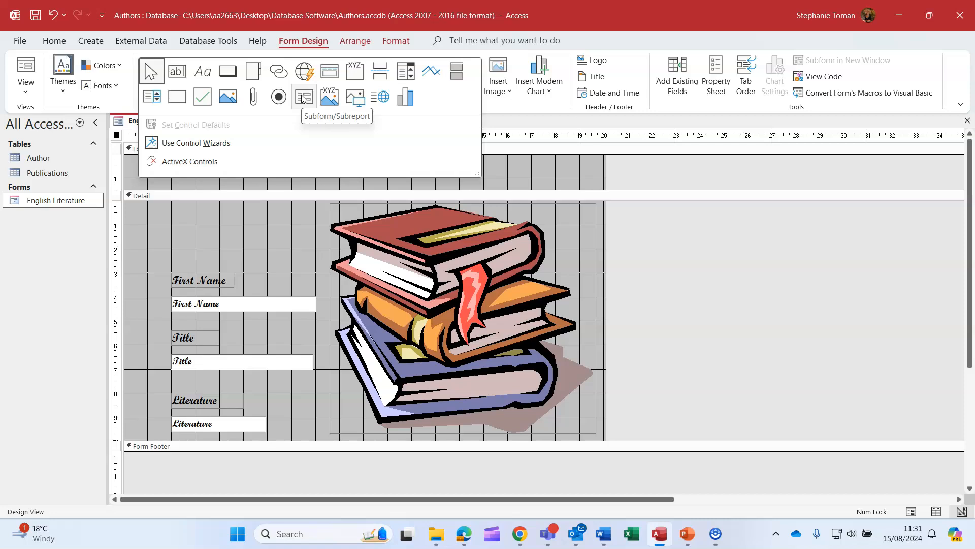
pyautogui.click(406, 71)
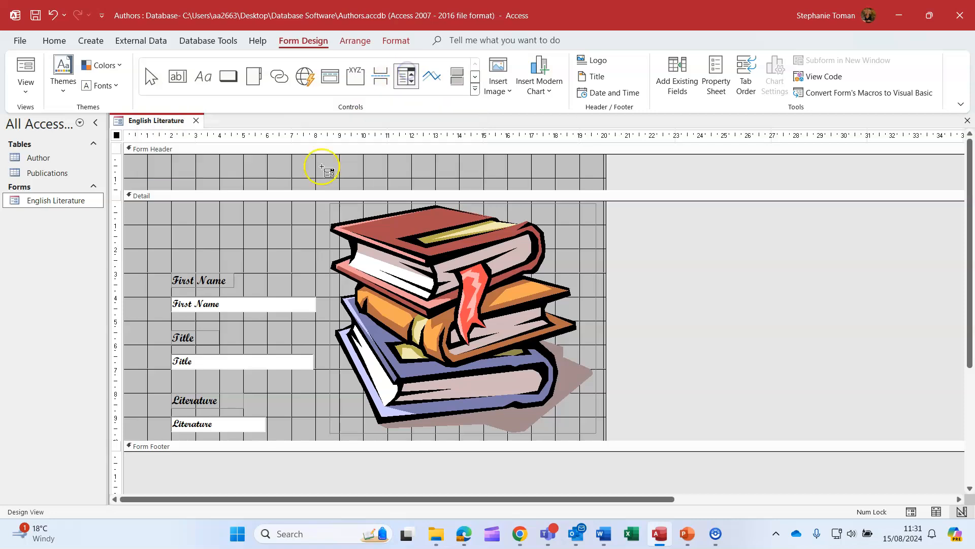
pyautogui.click(173, 226)
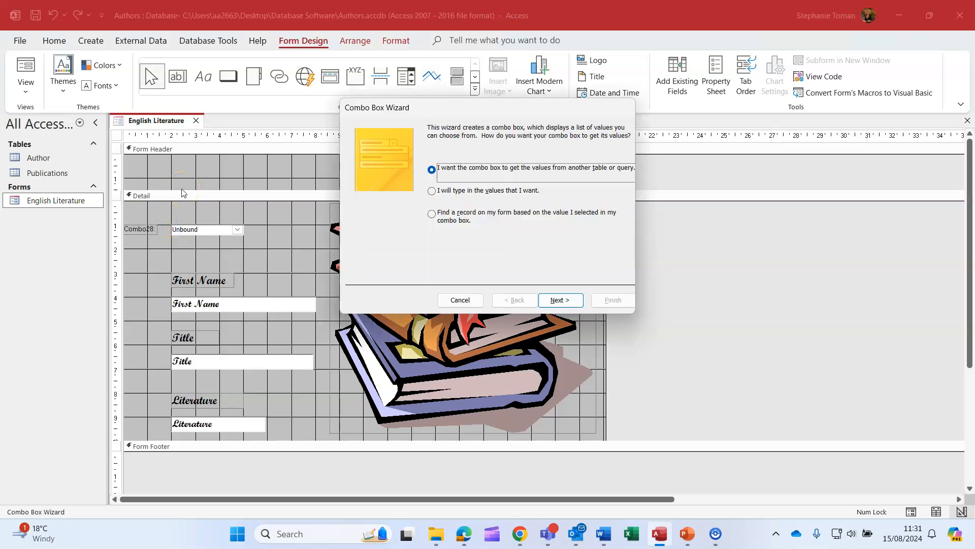
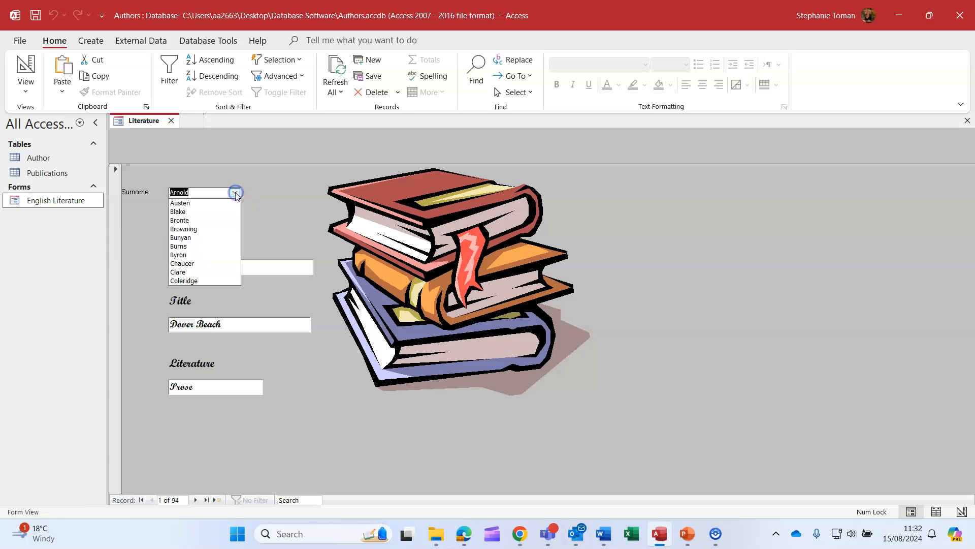
# Choose Bronte, Byron and finally Clare from the first record's Surname list, and advance to the second record.
pyautogui.click(207, 217)
pyautogui.click(235, 193)
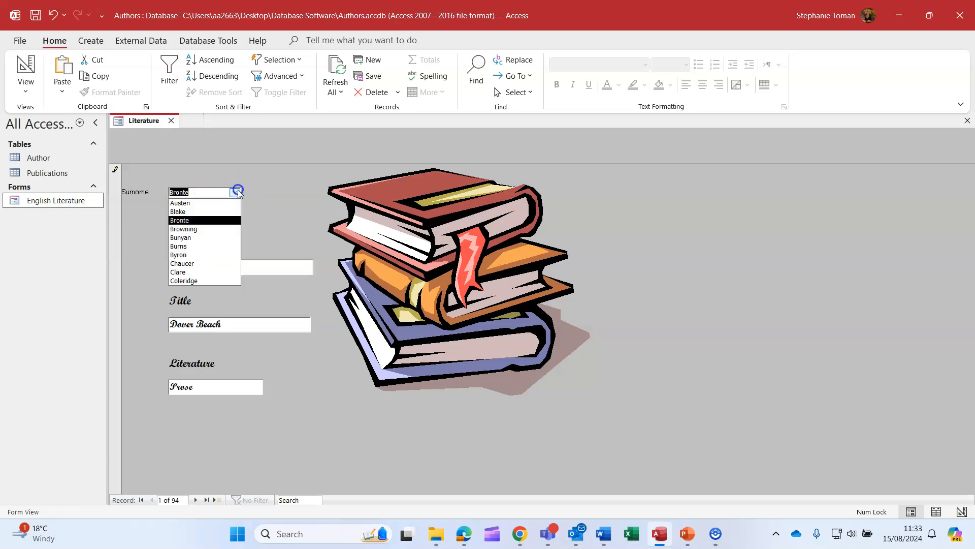
pyautogui.click(196, 252)
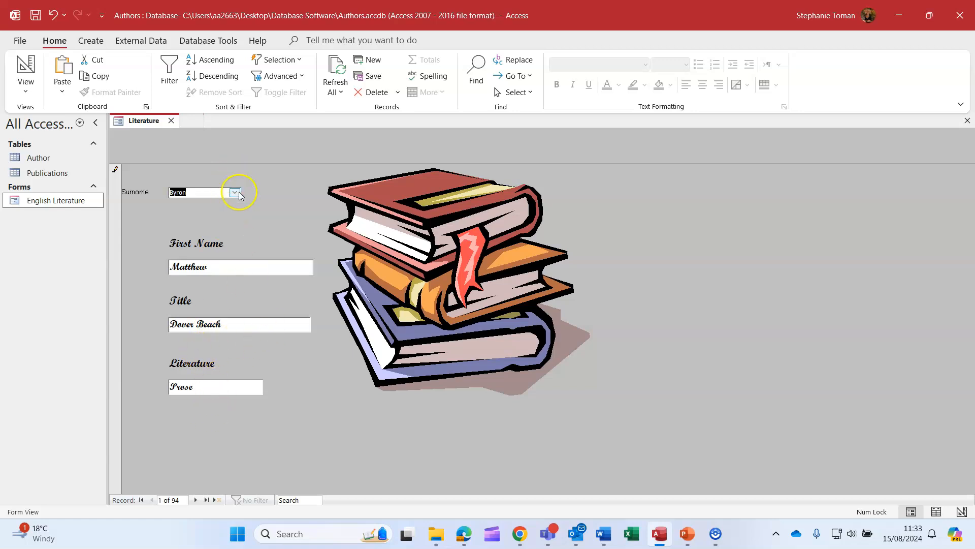
pyautogui.click(236, 194)
pyautogui.click(209, 272)
pyautogui.press('Tab')
pyautogui.press('Tab')
pyautogui.press('Tab')
pyautogui.press('Tab')
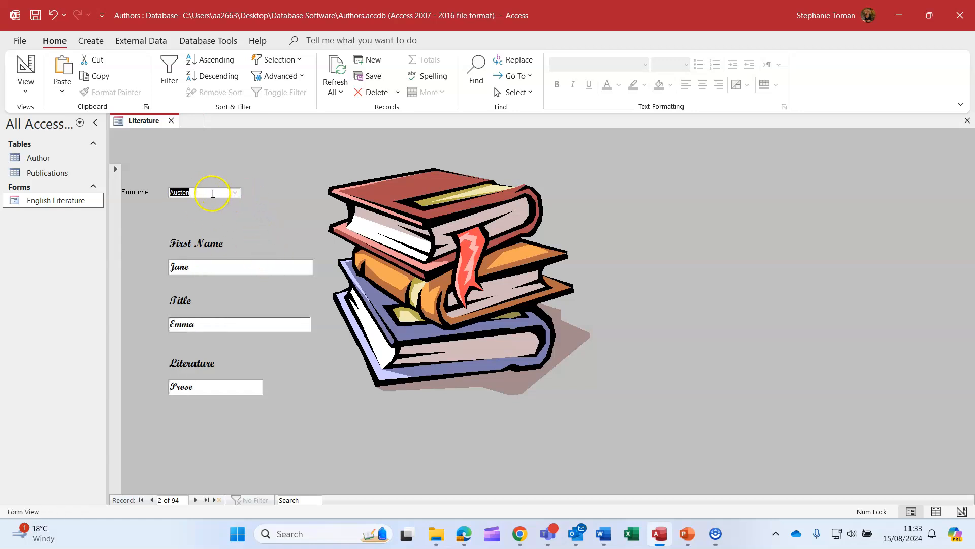
# Choose another surname from the Surname list in the second record and advance to the third record.
pyautogui.click(240, 194)
pyautogui.click(203, 227)
pyautogui.press('Tab')
pyautogui.press('Tab')
pyautogui.press('Tab')
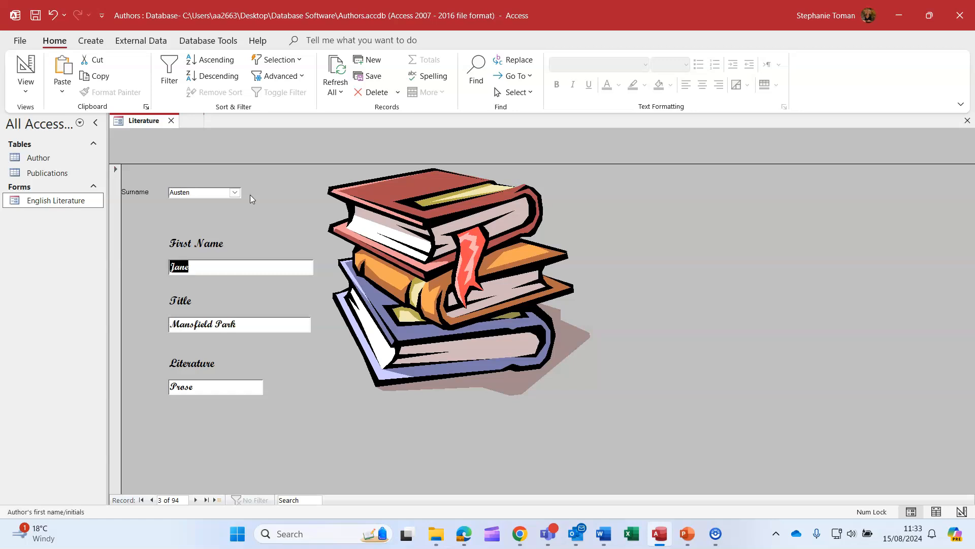
# Step through the form's fields from the third record to the fifth record.
pyautogui.press('Tab')
pyautogui.press('Tab')
pyautogui.press('Tab')
pyautogui.press('Tab')
pyautogui.press('Tab')
pyautogui.press('Tab')
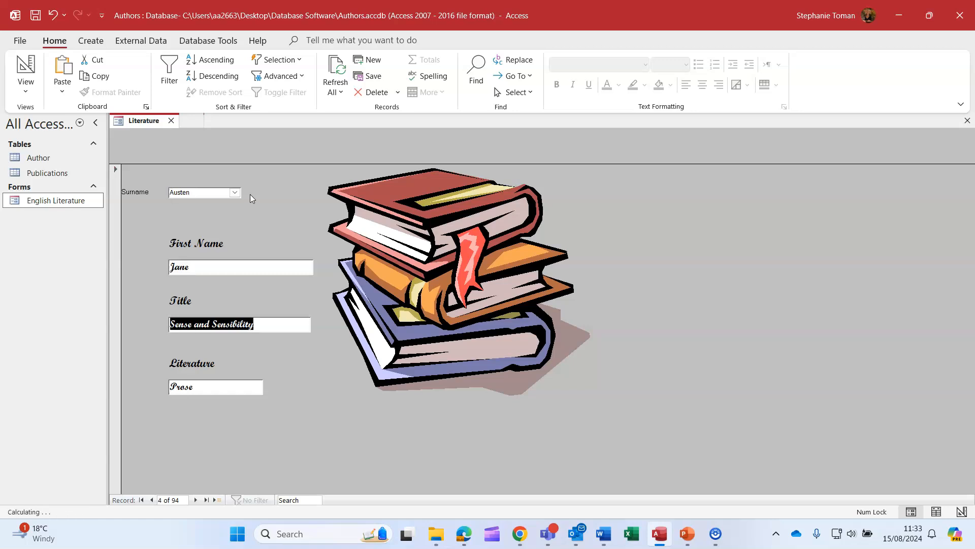
pyautogui.press('Tab')
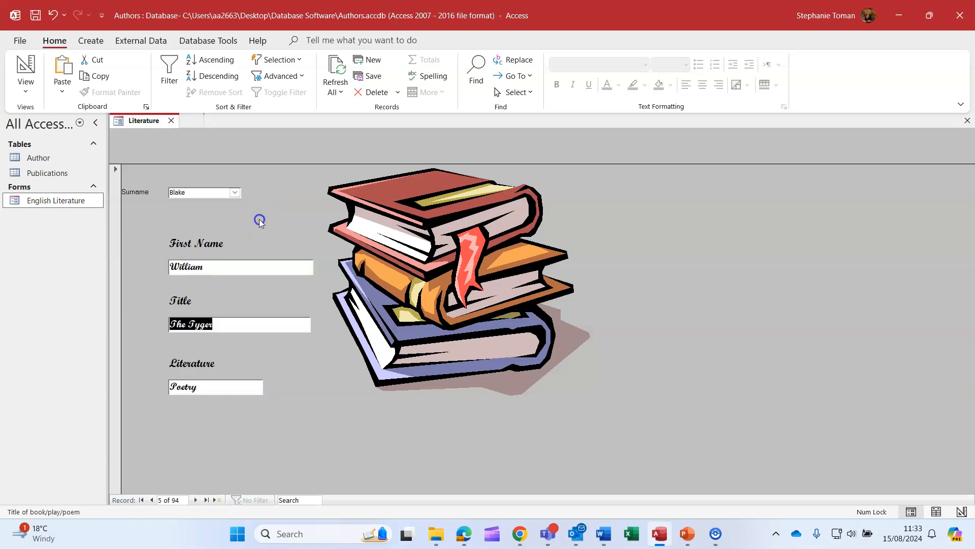
# Return the form to Design View and copy the First Name text box's formatting onto the Surname combo box.
pyautogui.click(21, 68)
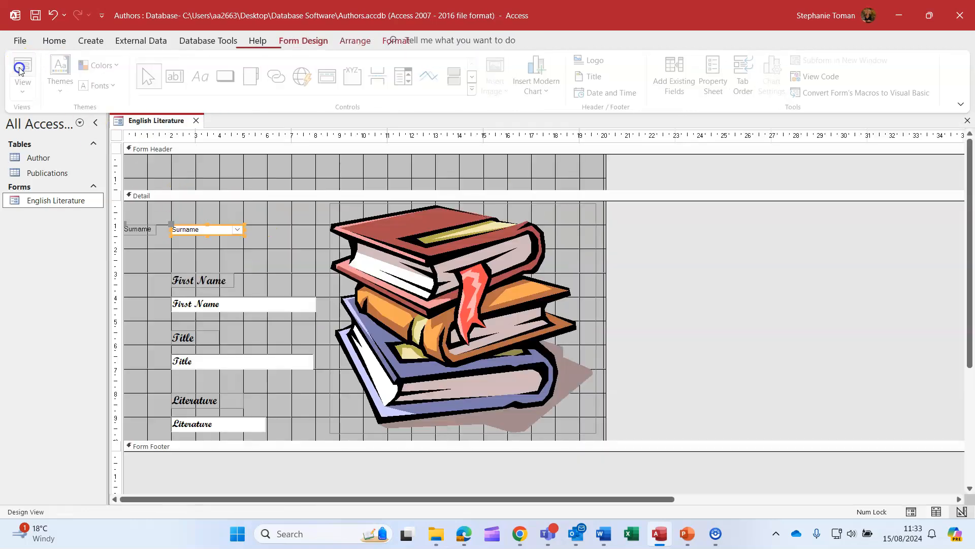
pyautogui.click(144, 226)
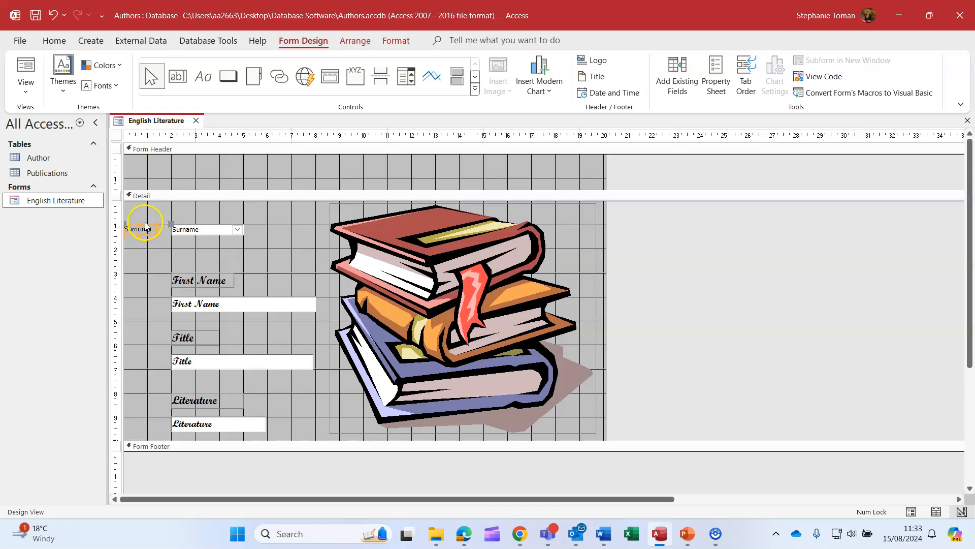
pyautogui.click(220, 228)
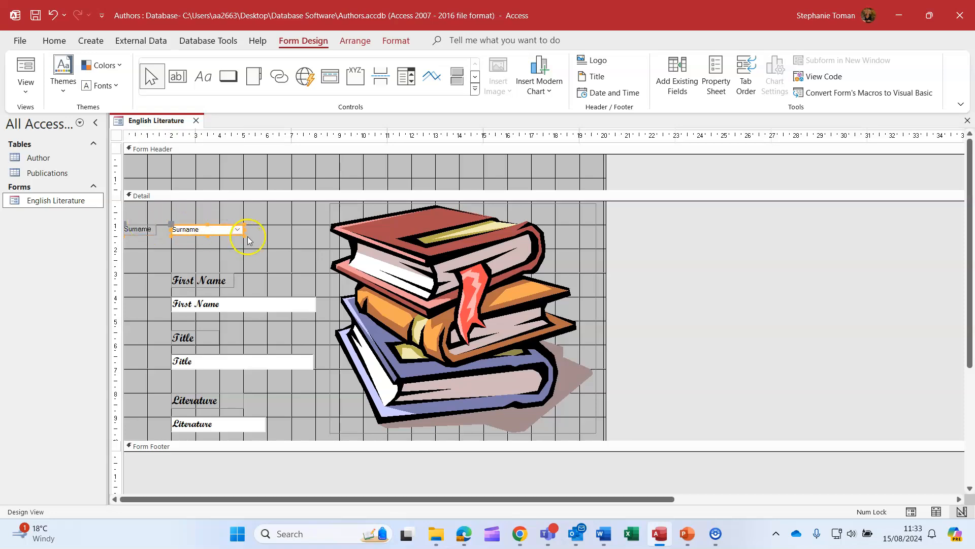
pyautogui.click(229, 303)
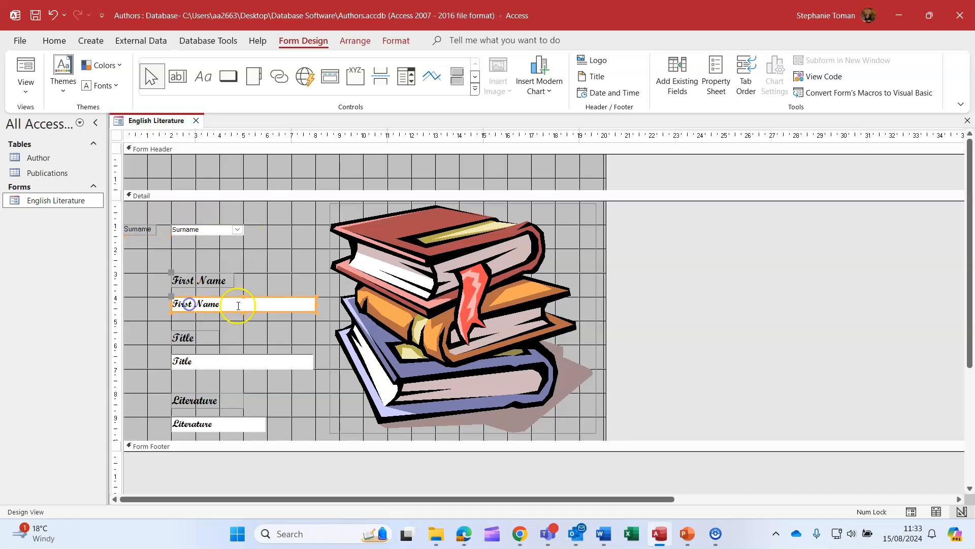
pyautogui.click(51, 40)
pyautogui.click(119, 92)
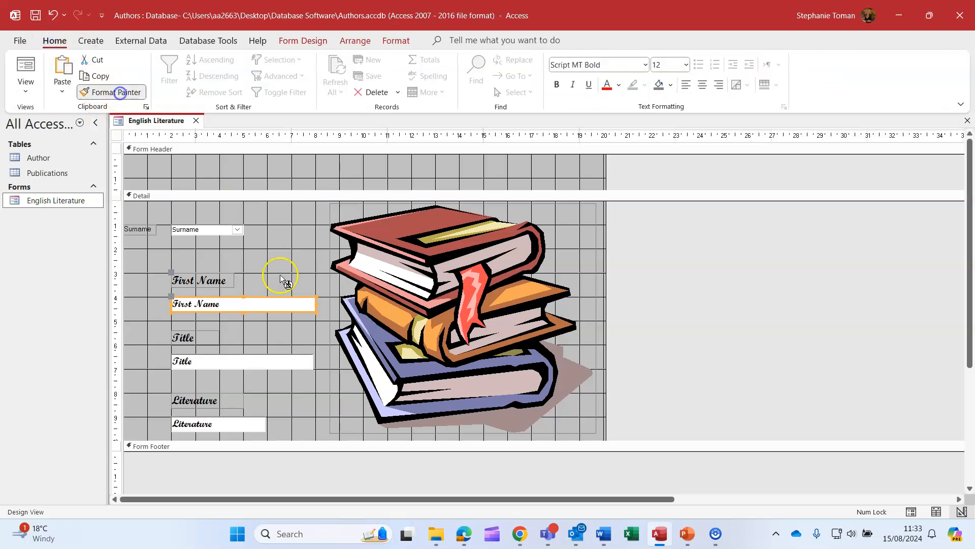
pyautogui.click(205, 233)
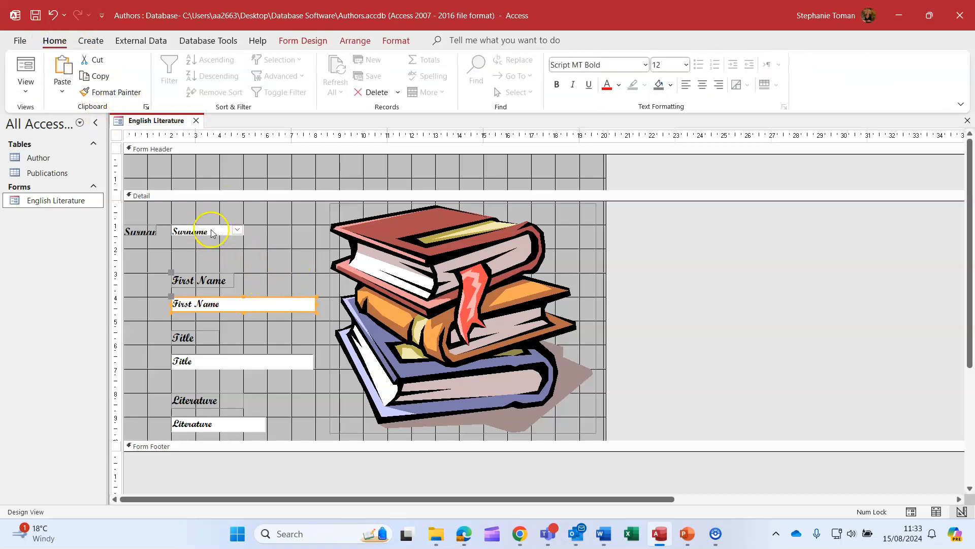
# Enlarge the Surname combo box and move it down closer to the First Name label.
pyautogui.click(213, 225)
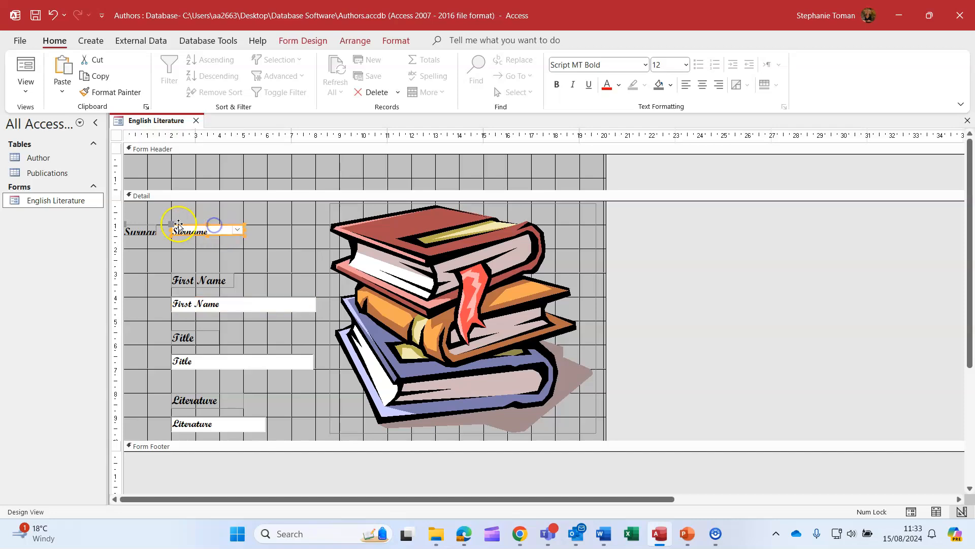
pyautogui.moveTo(206, 236); pyautogui.dragTo(251, 234)
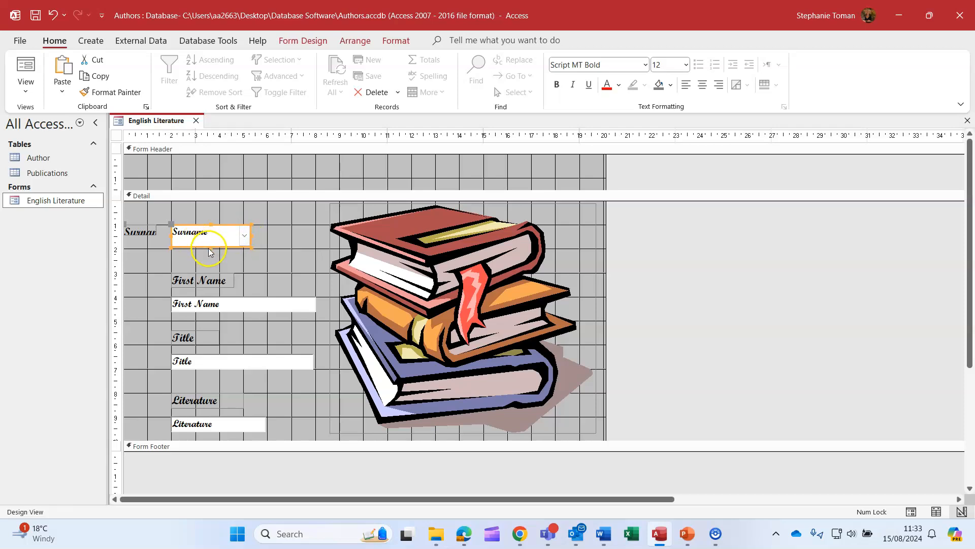
pyautogui.moveTo(214, 223); pyautogui.dragTo(217, 240)
# Fit the Surname label to its text and place it directly above the Surname combo box.
pyautogui.click(143, 243)
pyautogui.doubleClick(139, 242)
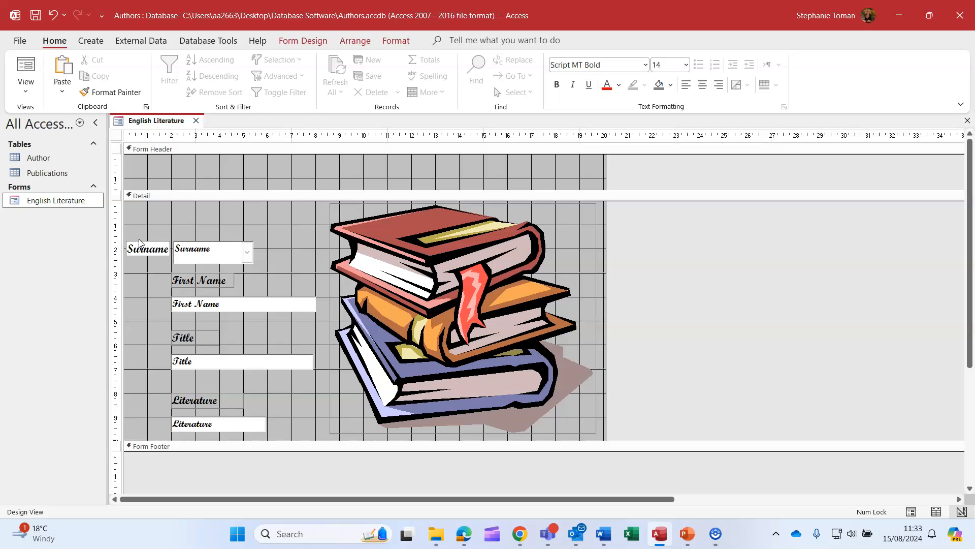
pyautogui.click(148, 242)
pyautogui.moveTo(126, 243); pyautogui.dragTo(226, 235)
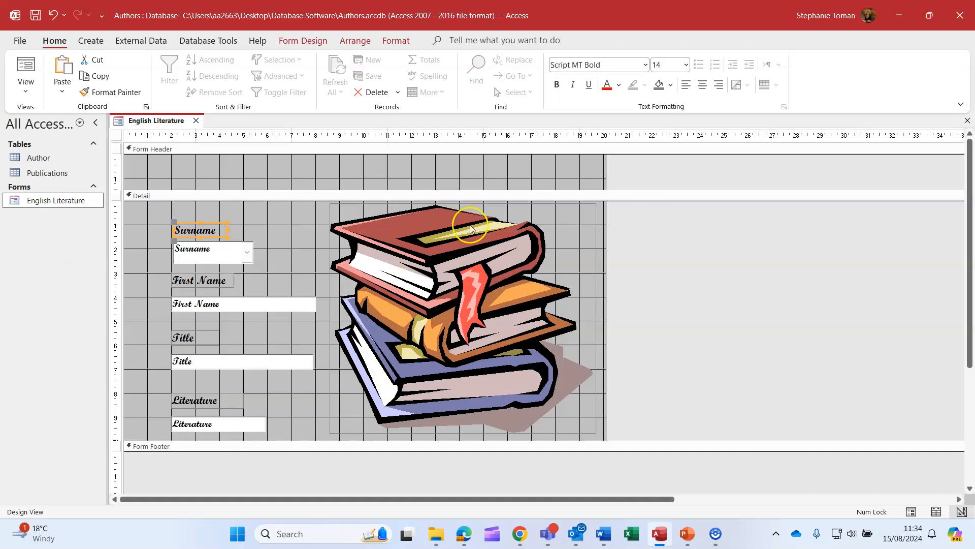
pyautogui.click(355, 41)
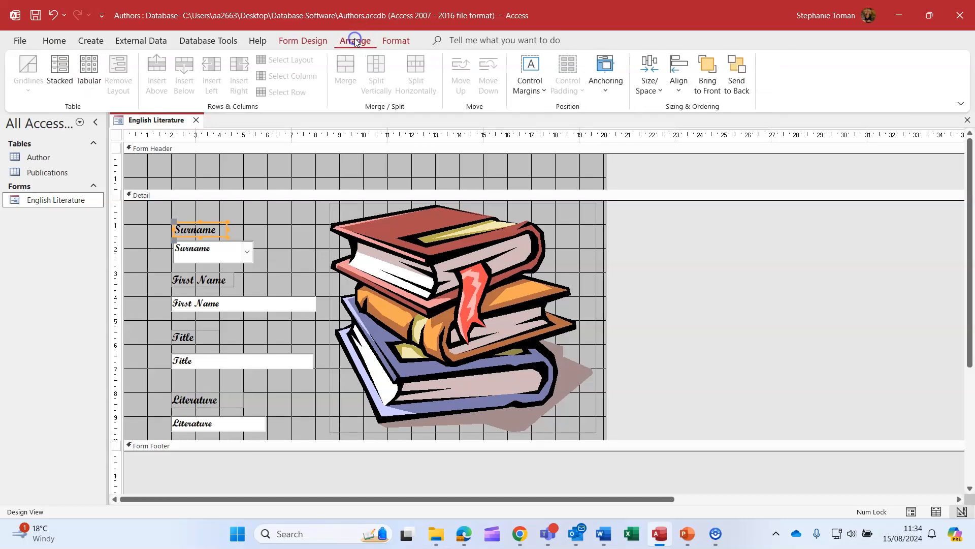
pyautogui.click(286, 259)
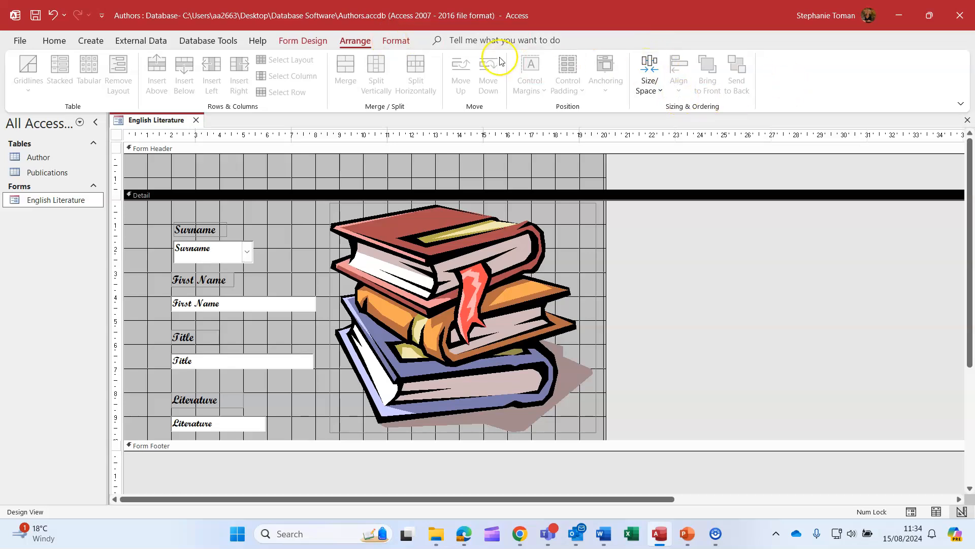
pyautogui.click(397, 40)
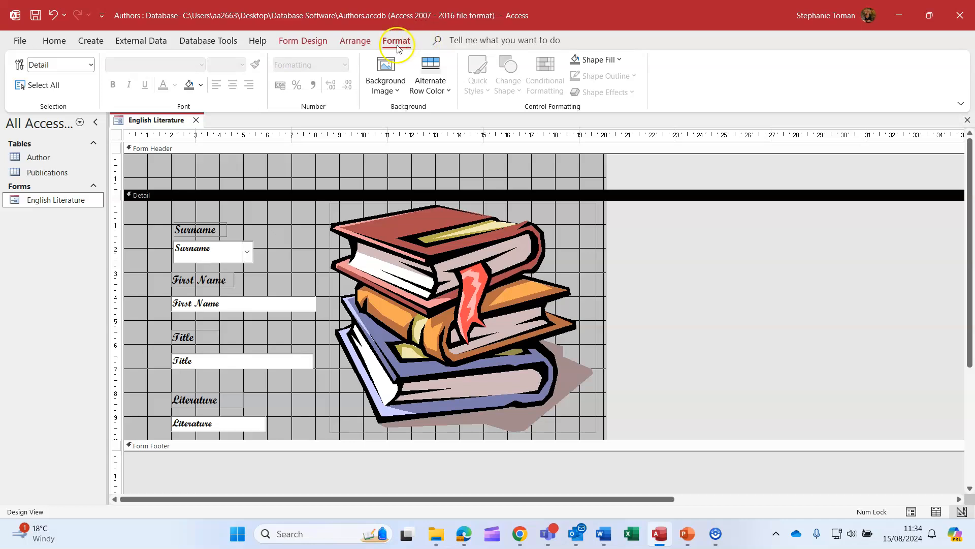
pyautogui.click(353, 40)
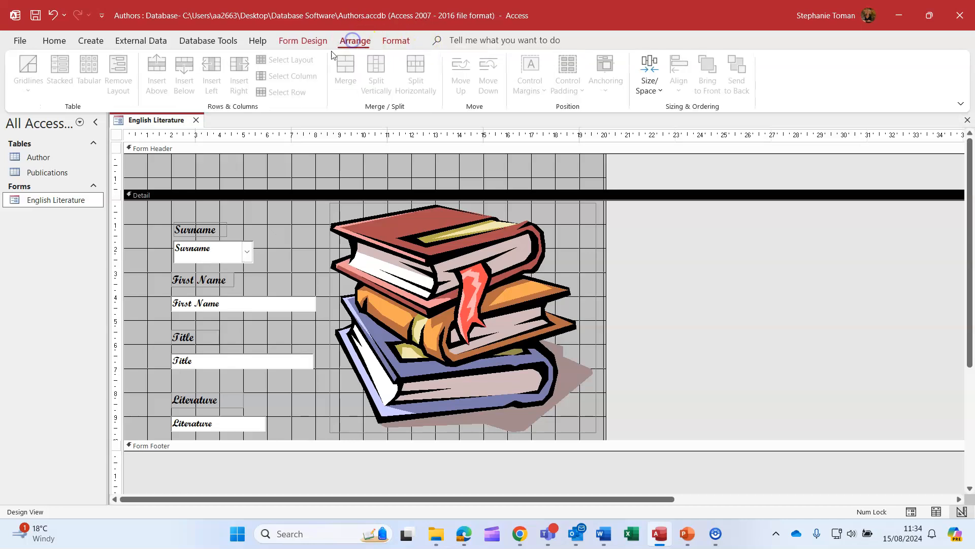
pyautogui.click(244, 255)
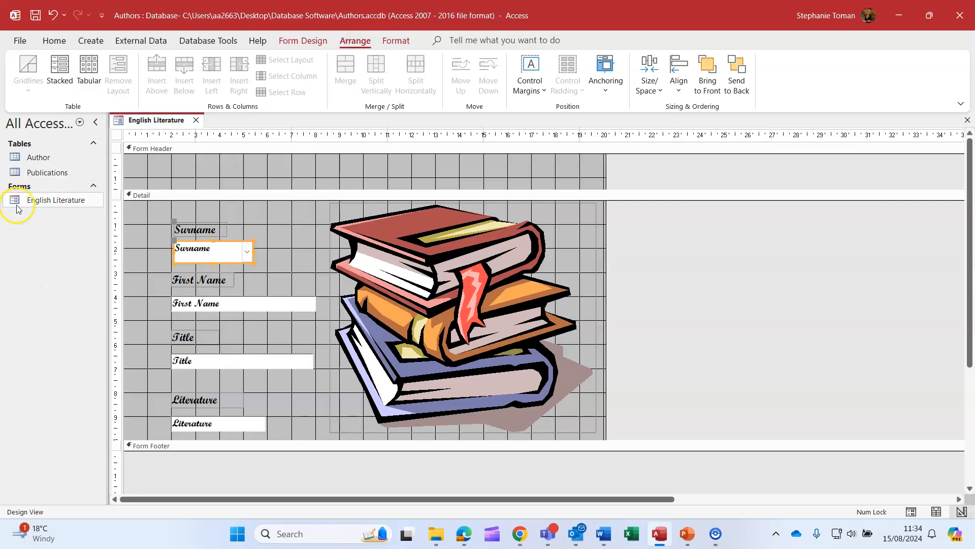
pyautogui.click(303, 243)
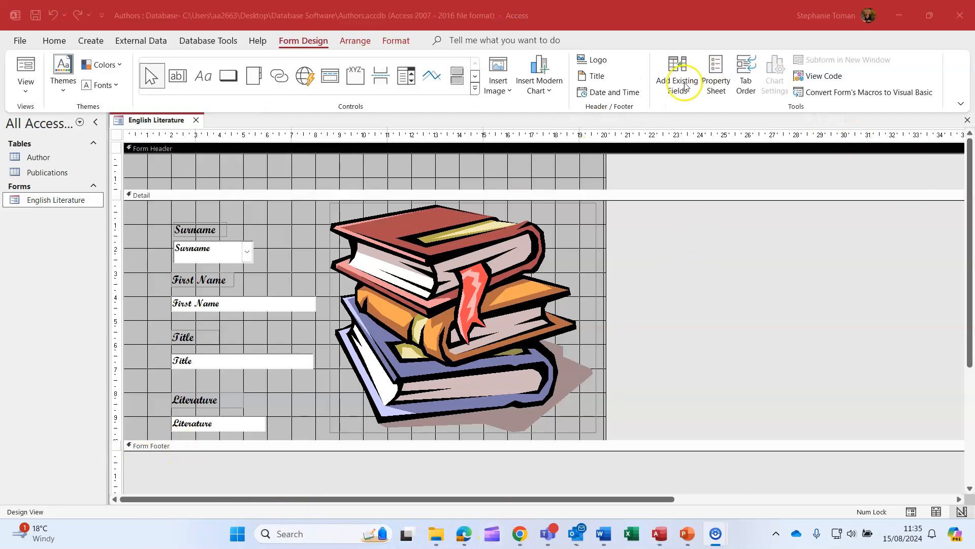
# Move Combo28 to the first place in the Detail section's tab order and apply the new order.
pyautogui.click(747, 70)
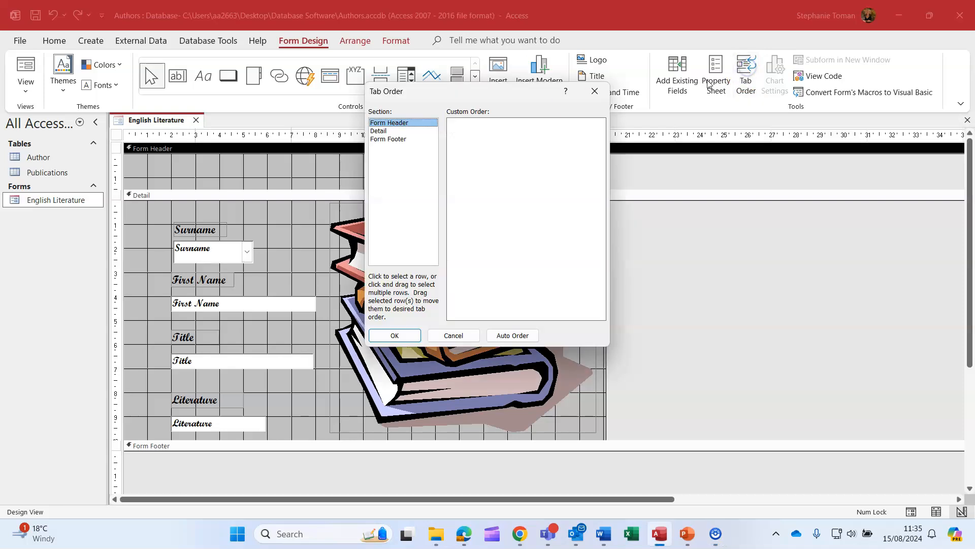
pyautogui.moveTo(496, 88); pyautogui.dragTo(667, 144)
pyautogui.click(495, 166)
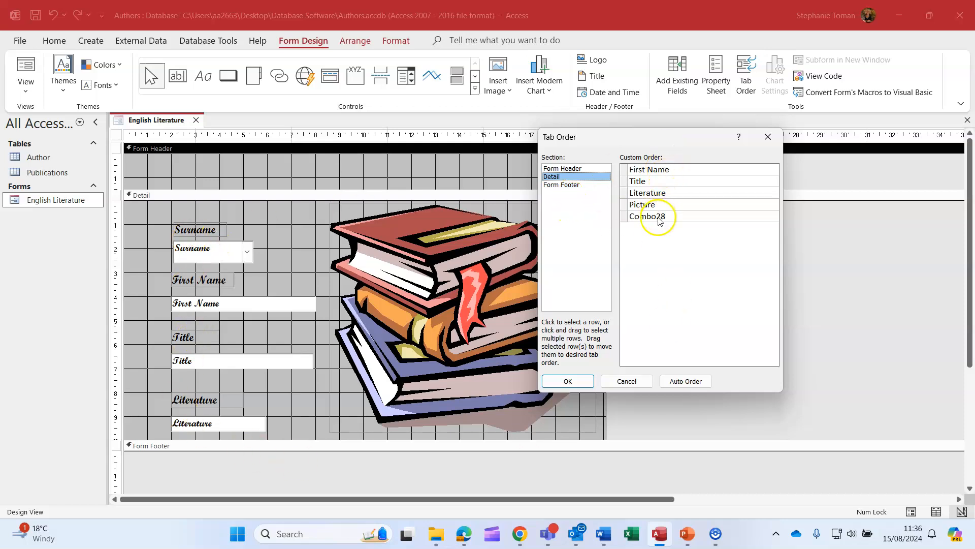
pyautogui.click(621, 216)
pyautogui.moveTo(621, 216); pyautogui.dragTo(625, 174)
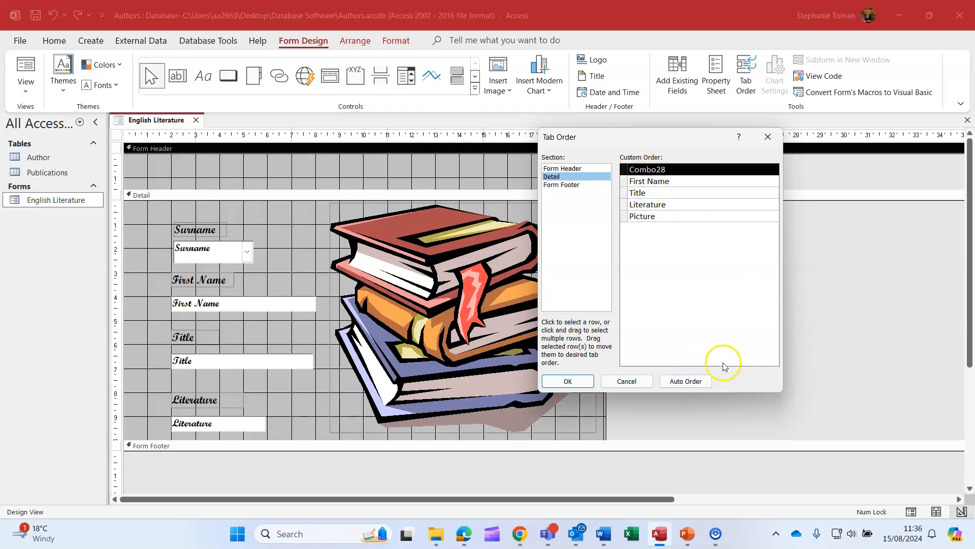
pyautogui.click(573, 382)
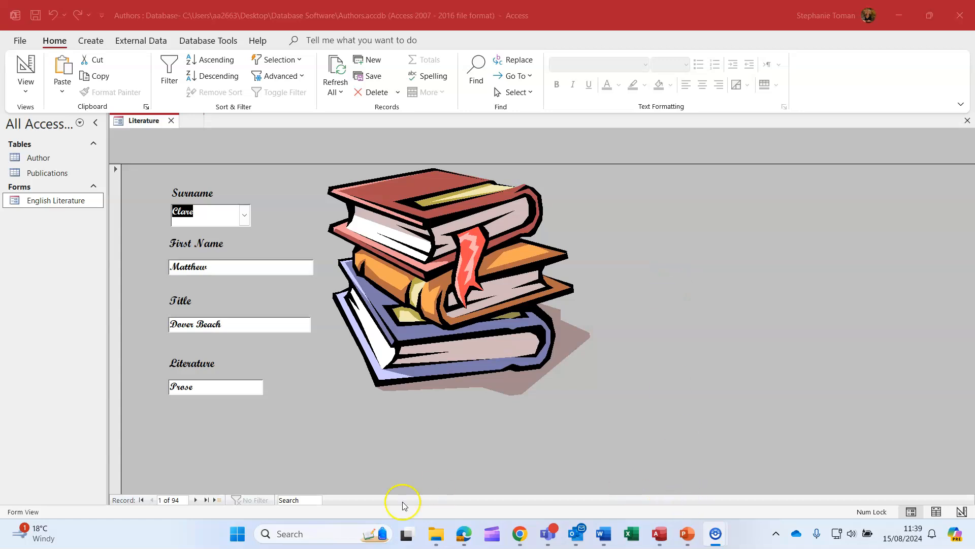
# Start a new record on the form and enter the author's surname in the Surname combo box.
pyautogui.click(216, 501)
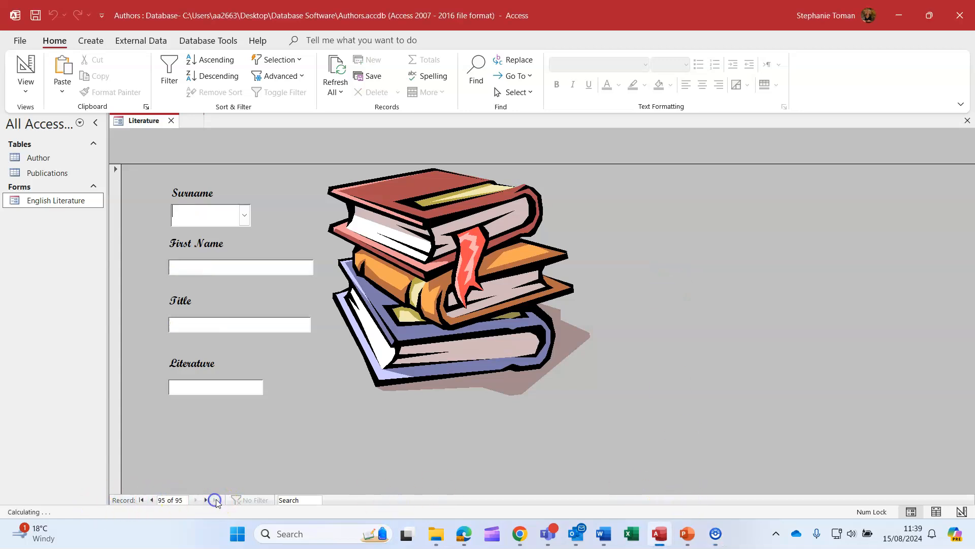
pyautogui.click(202, 199)
pyautogui.write('Barnacle')
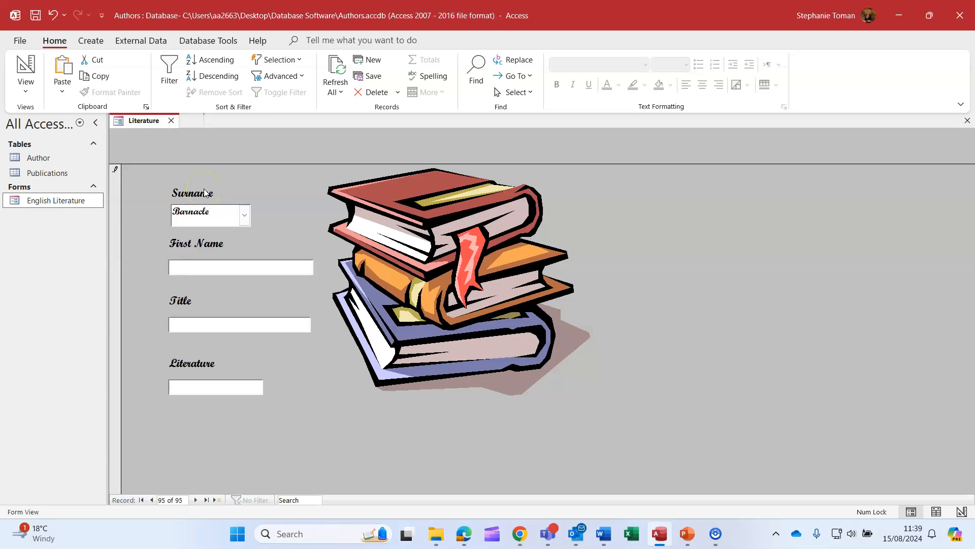
pyautogui.press('Tab')
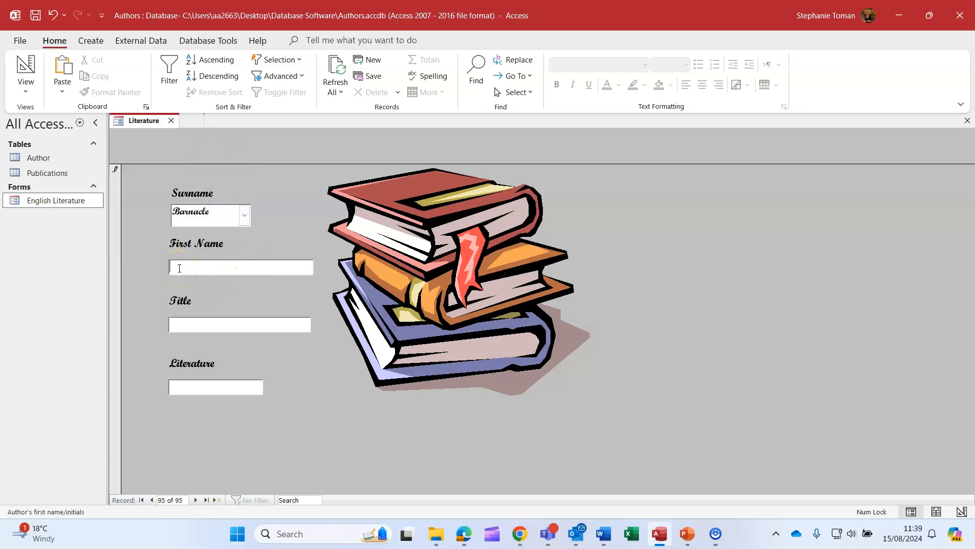
pyautogui.click(216, 202)
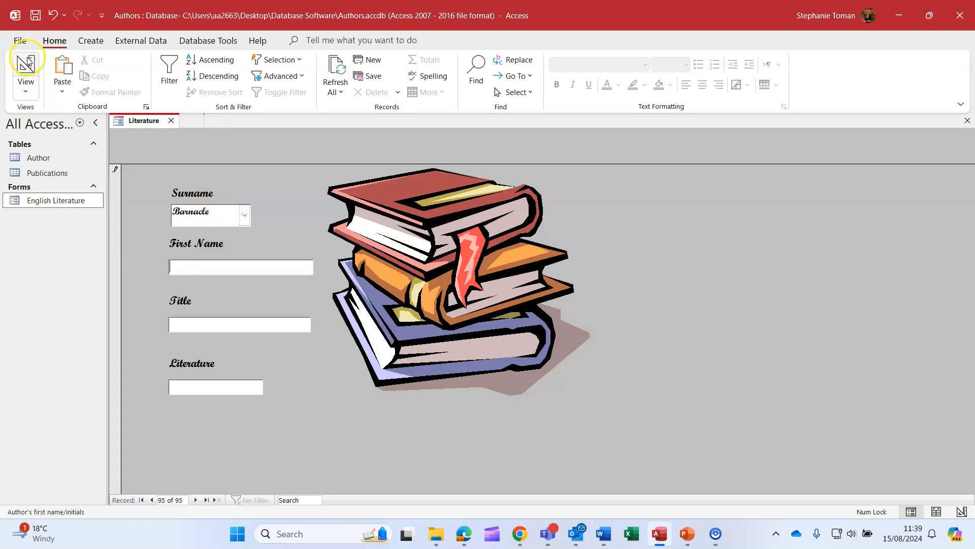
pyautogui.click(222, 217)
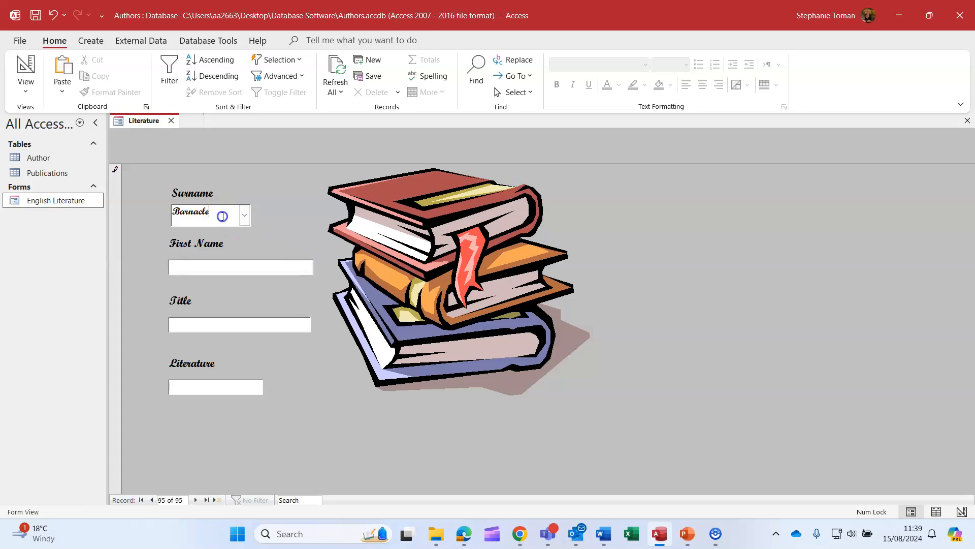
# Return the form to Design View and set the Surname combo box's Limit To List property to Yes.
pyautogui.click(26, 66)
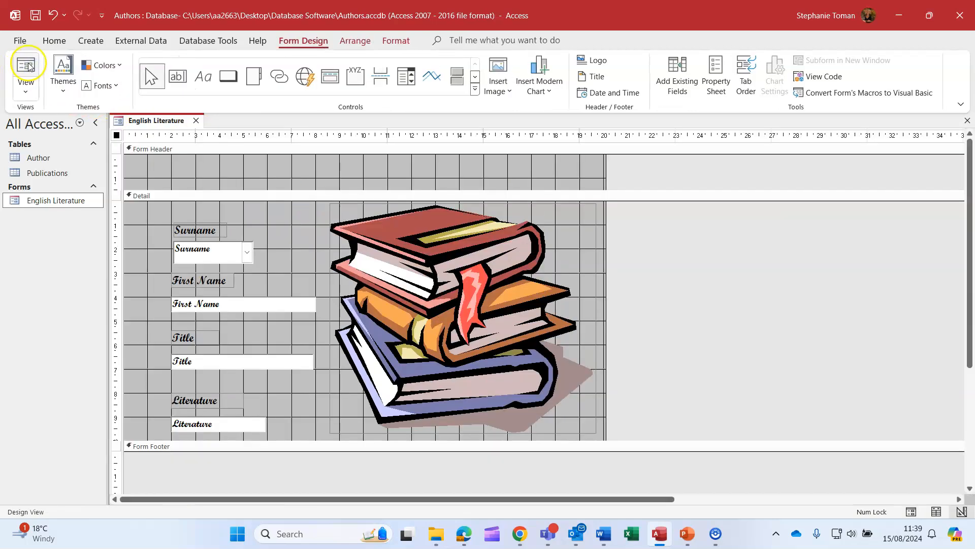
pyautogui.click(25, 88)
pyautogui.click(70, 175)
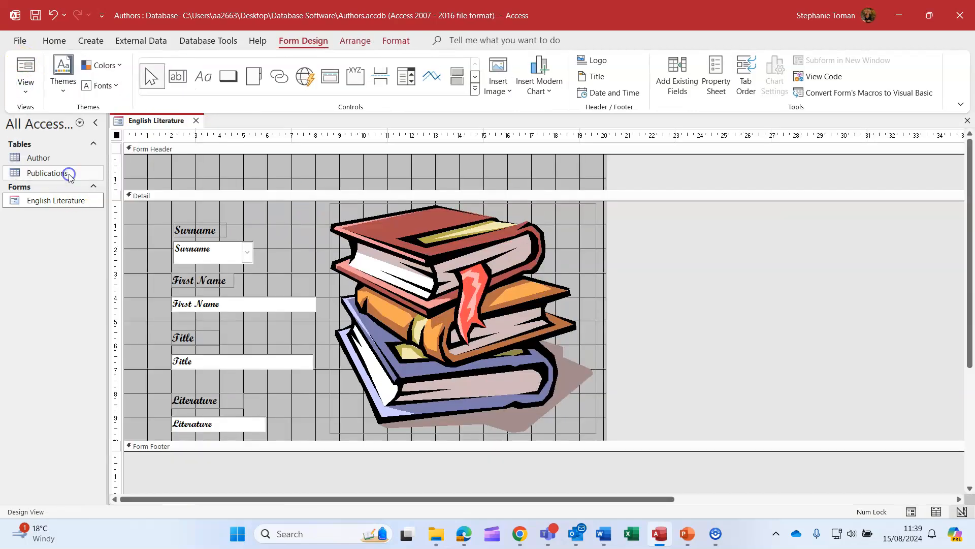
pyautogui.click(209, 251)
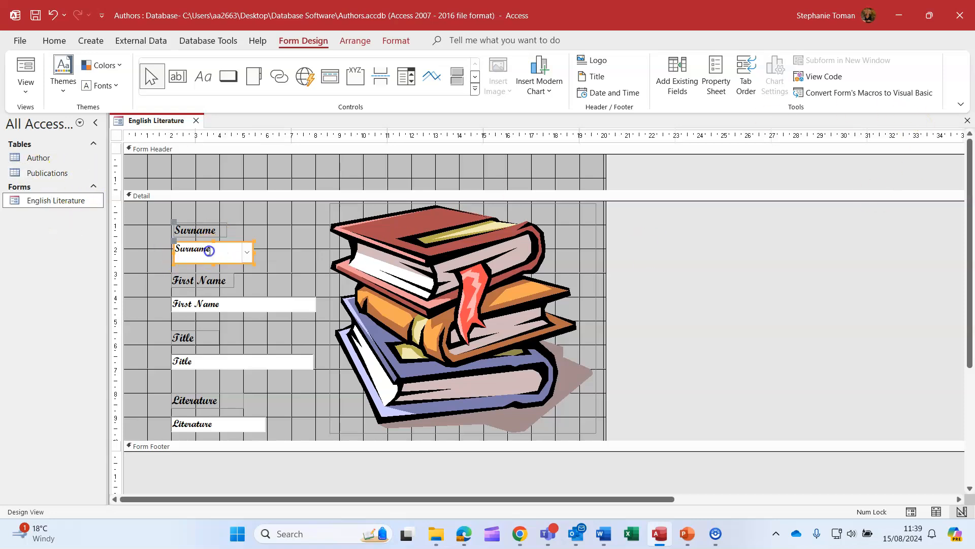
pyautogui.click(717, 77)
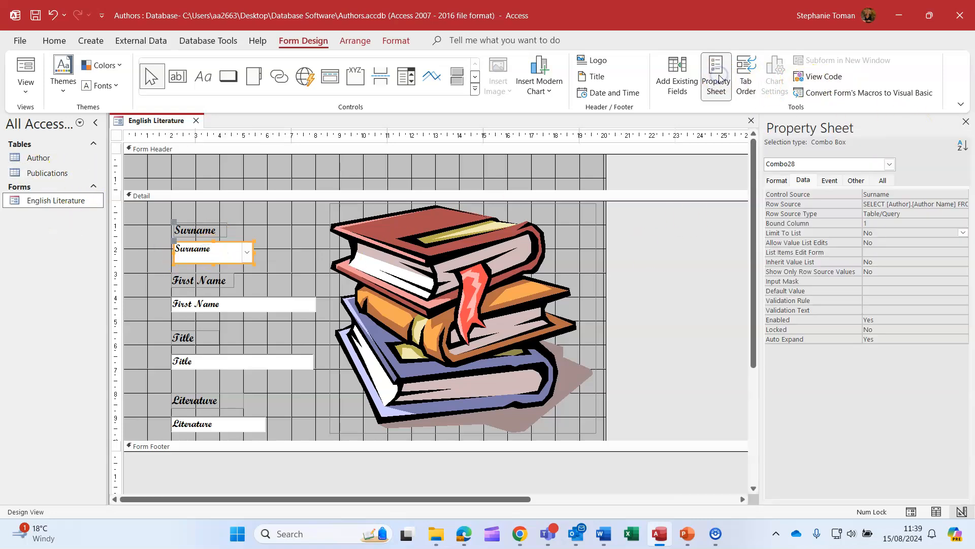
pyautogui.click(805, 180)
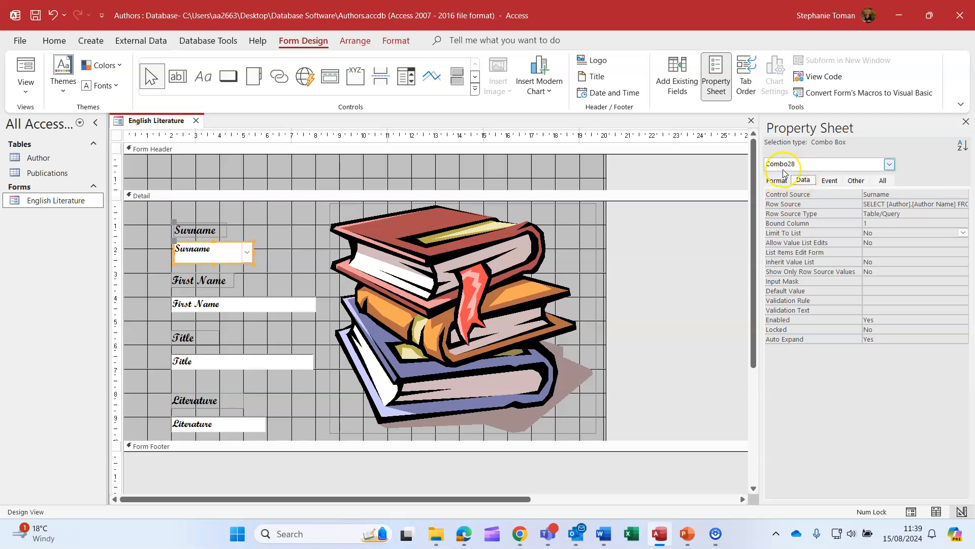
pyautogui.click(891, 235)
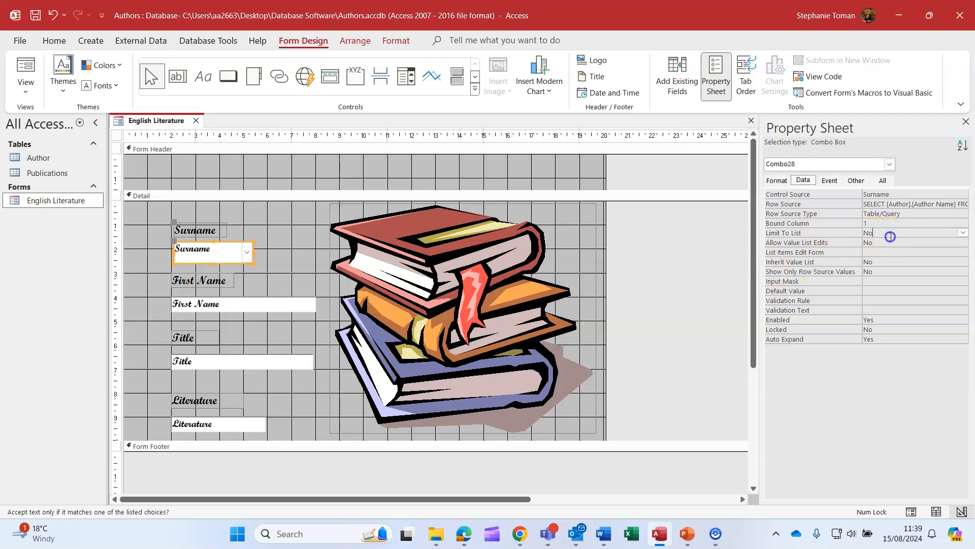
pyautogui.click(963, 233)
pyautogui.click(895, 243)
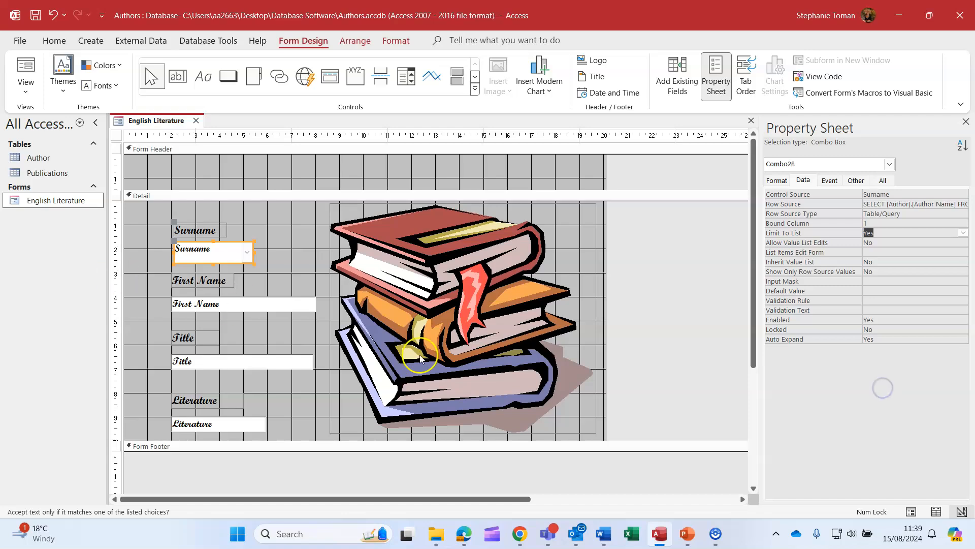
# Switch to Form View and try to enter an unlisted author surname in the Surname combo box of a new record.
pyautogui.click(34, 79)
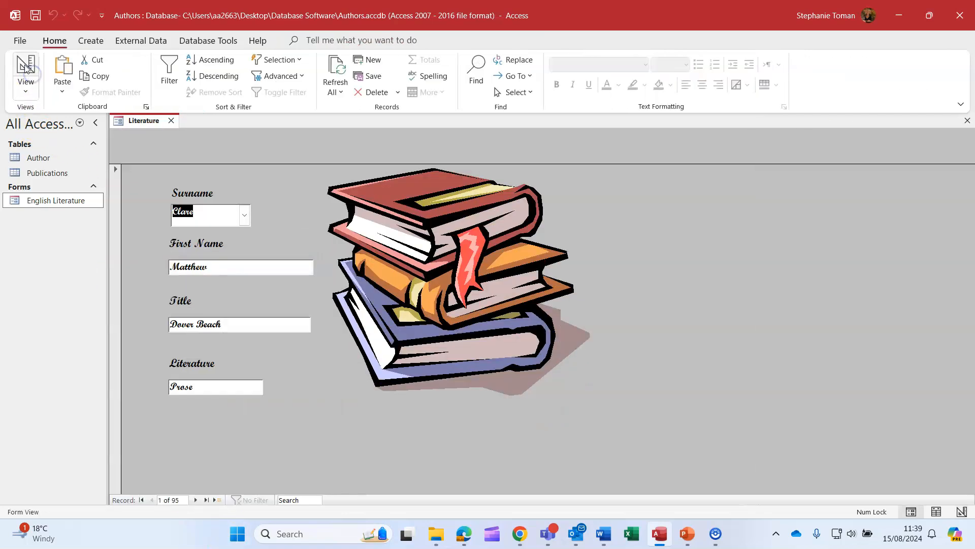
pyautogui.click(25, 90)
pyautogui.click(60, 114)
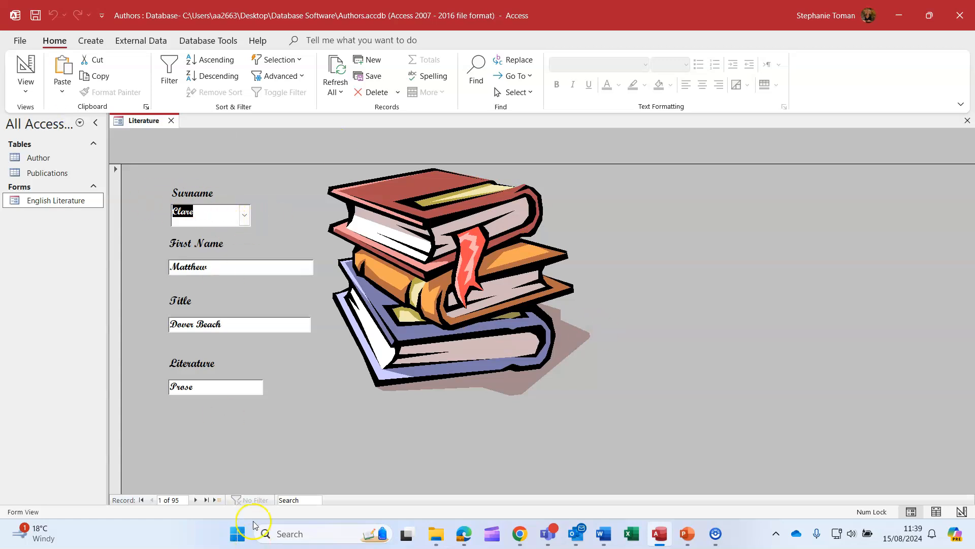
pyautogui.click(216, 500)
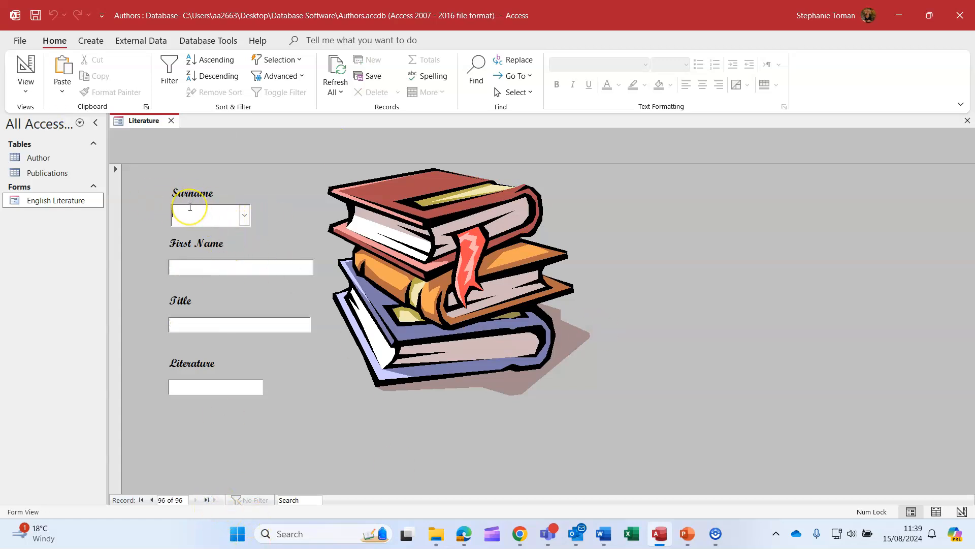
pyautogui.write('Barnacle')
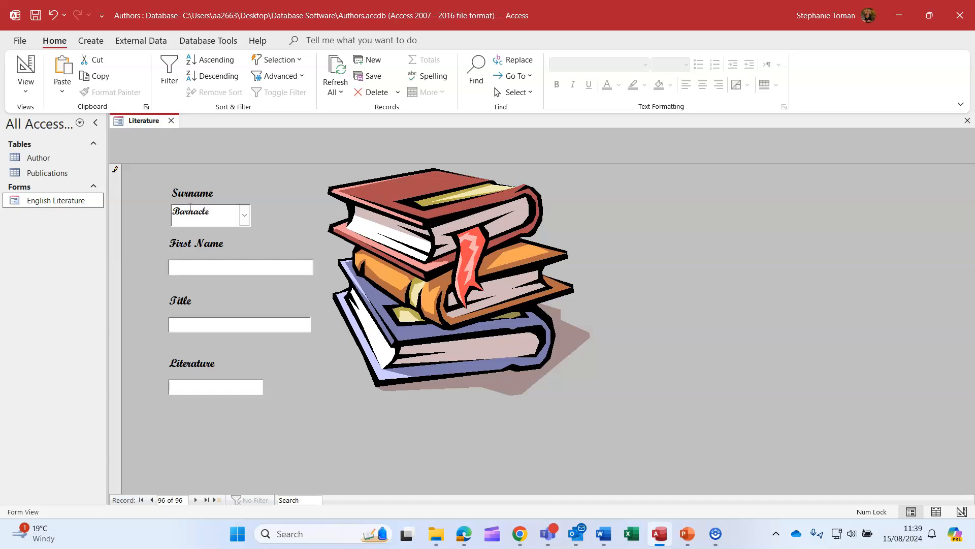
pyautogui.click(190, 208)
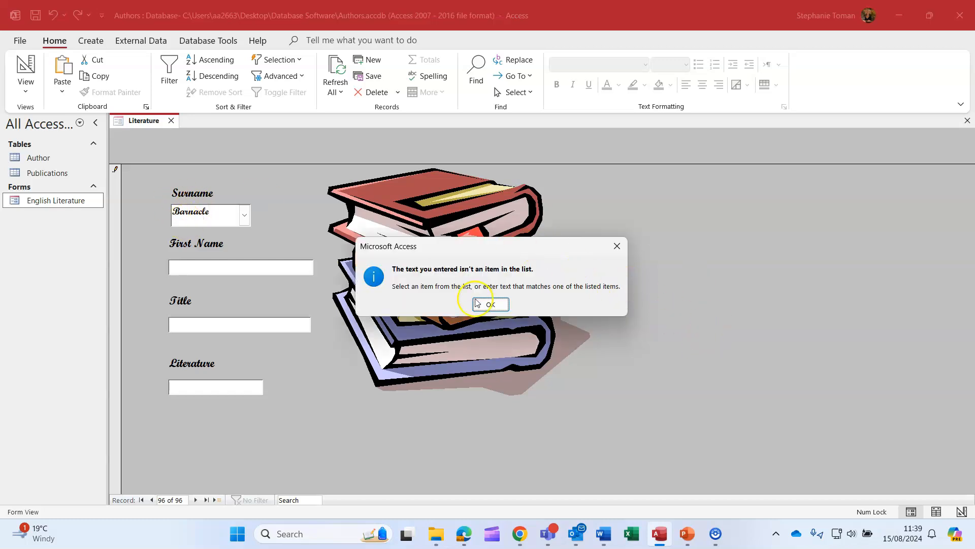
pyautogui.click(618, 246)
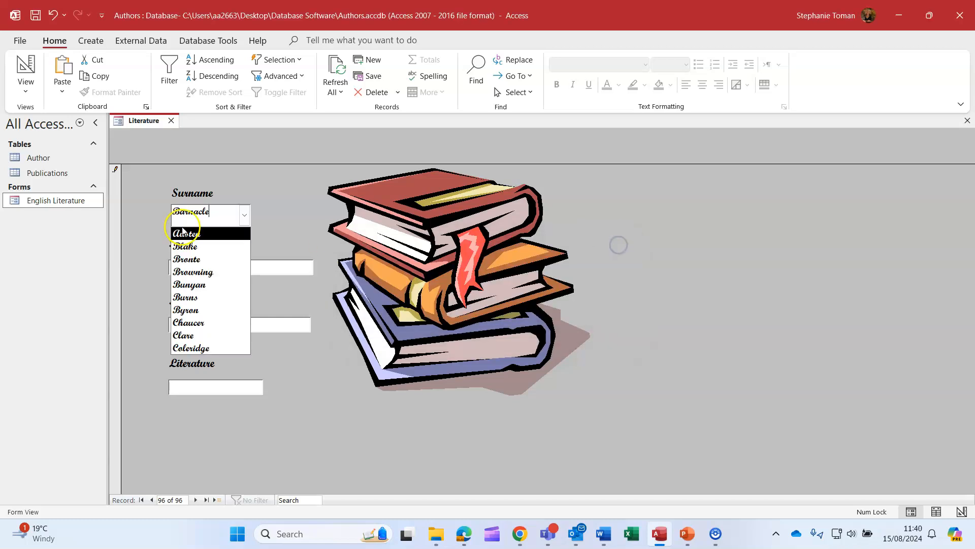
pyautogui.click(727, 281)
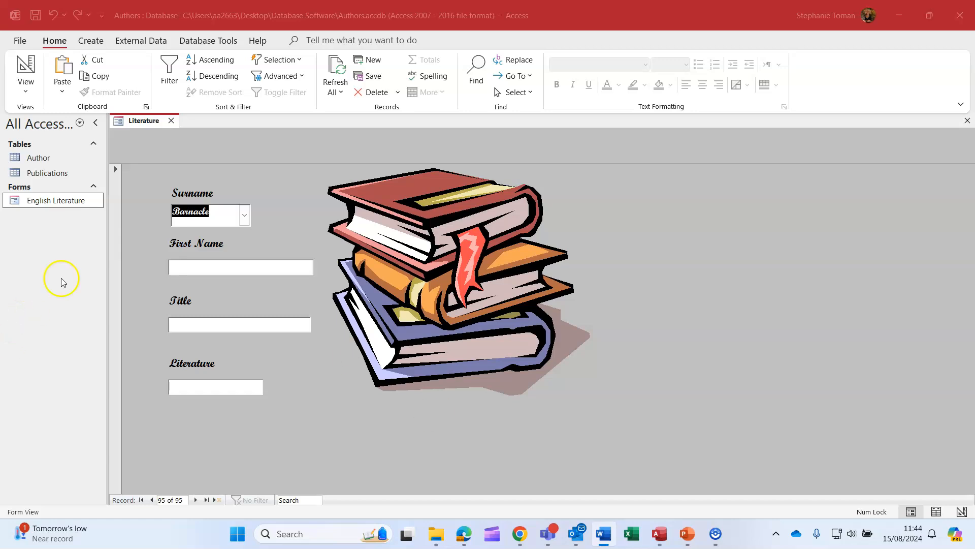
# Go back to Design View and delete the Title text box together with its label from the Detail section.
pyautogui.click(25, 90)
pyautogui.click(75, 167)
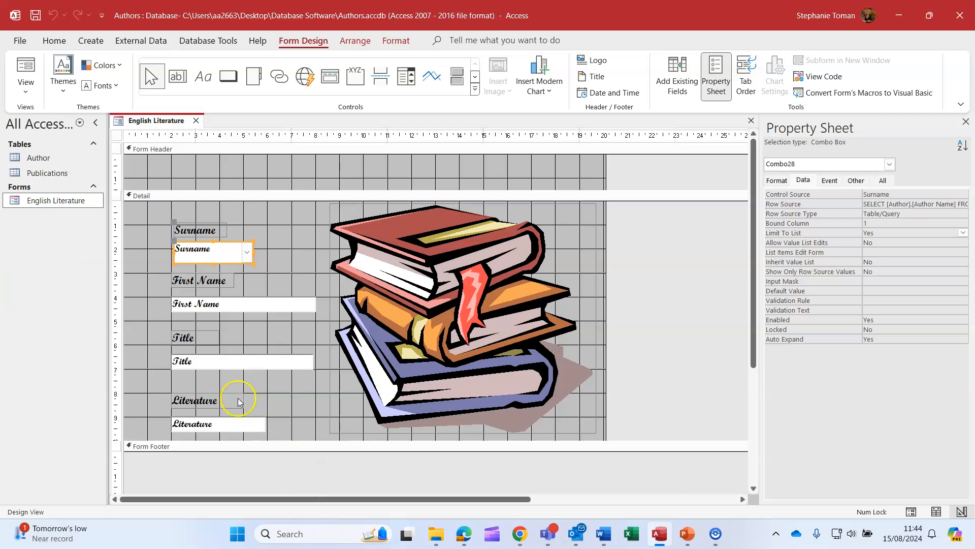
pyautogui.click(182, 335)
pyautogui.click(181, 336)
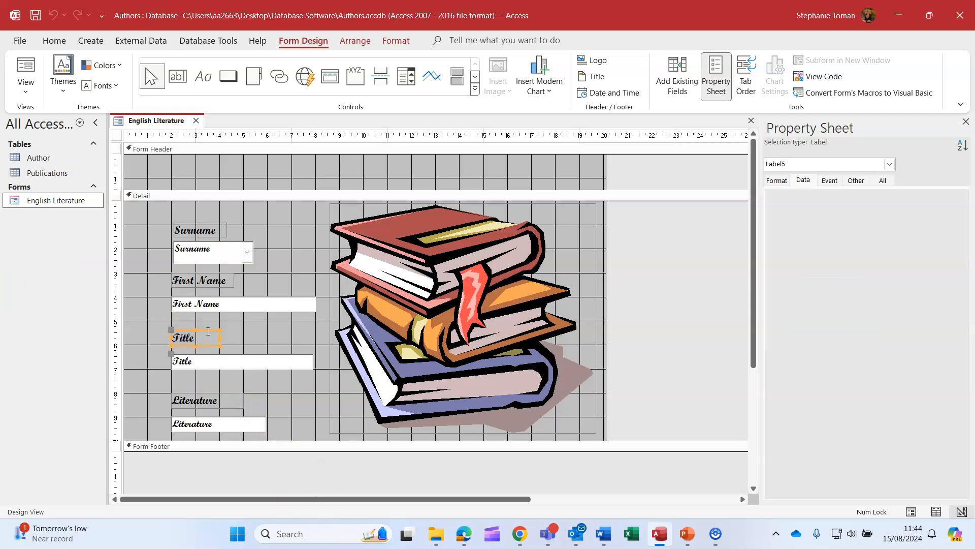
pyautogui.press('Escape')
pyautogui.click(231, 362)
pyautogui.press('Delete')
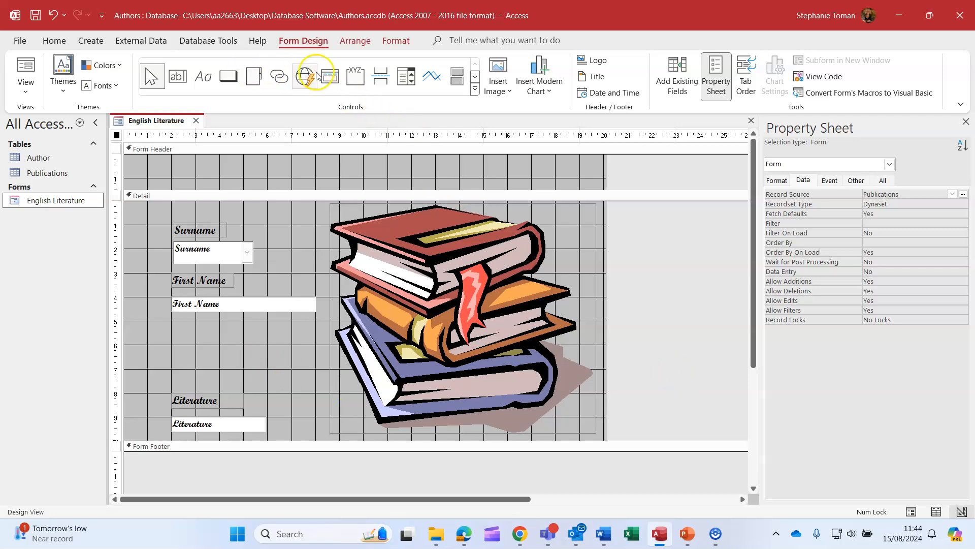
# Place a combo box in the space between First Name and Literature and choose to type in its values.
pyautogui.click(475, 89)
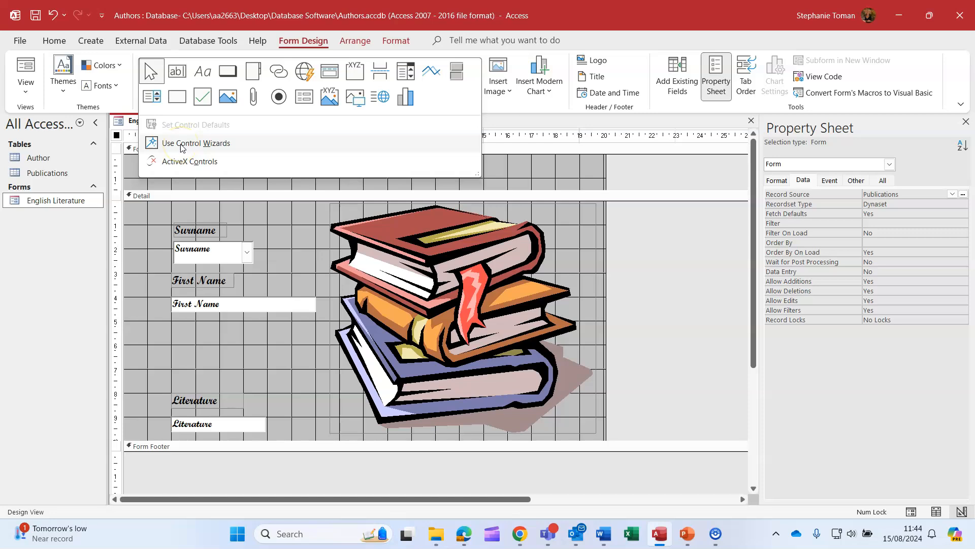
pyautogui.click(406, 71)
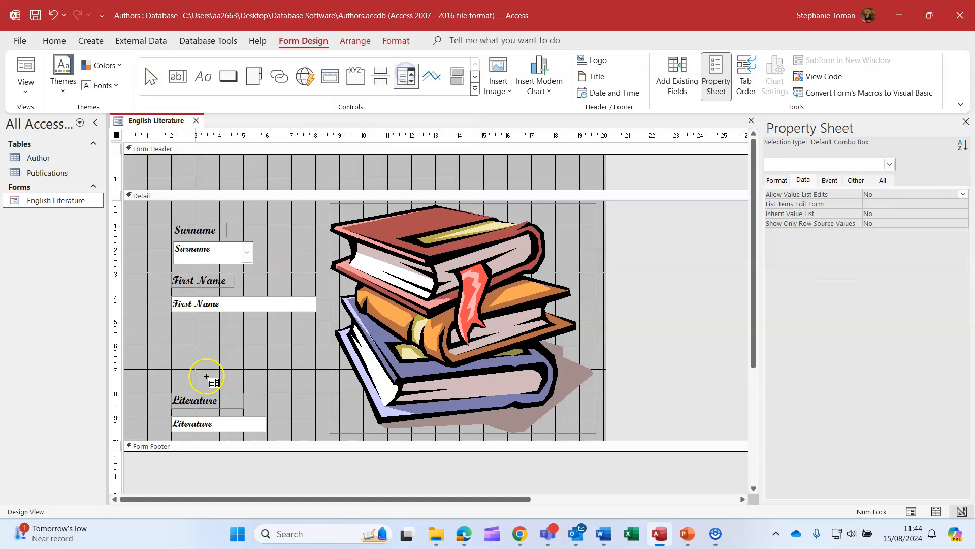
pyautogui.click(173, 343)
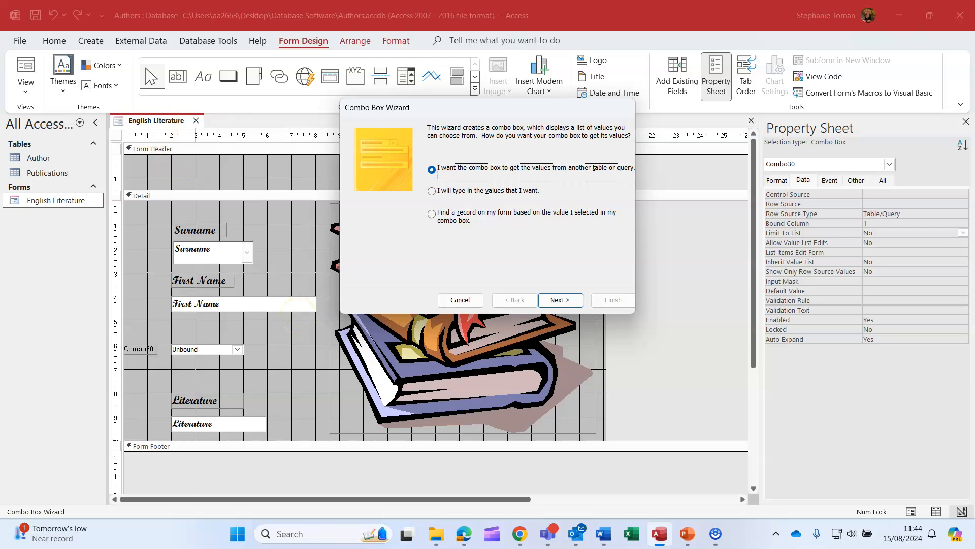
pyautogui.click(431, 191)
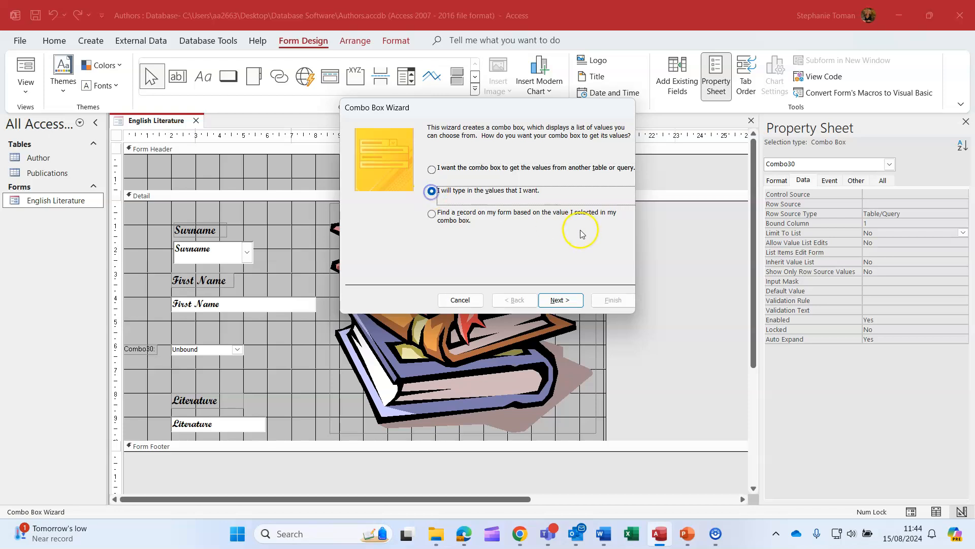
pyautogui.click(578, 301)
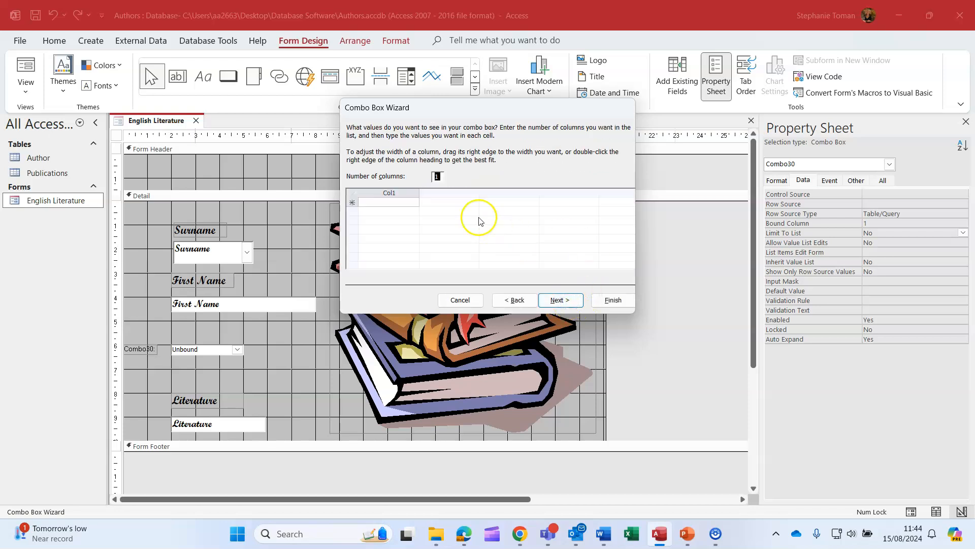
# Enter Prosy, Drama and Poetry as the combo box's single-column list values.
pyautogui.click(381, 205)
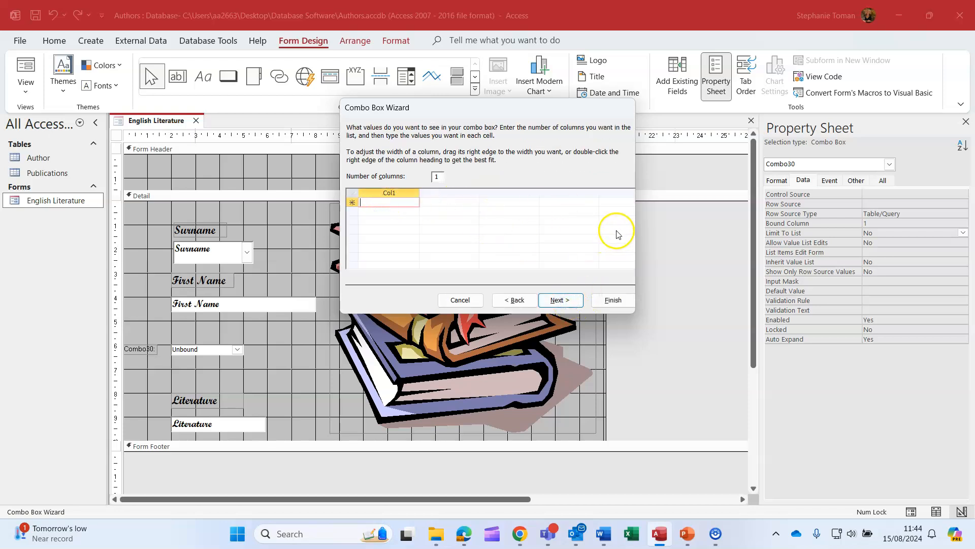
pyautogui.write('Prosy')
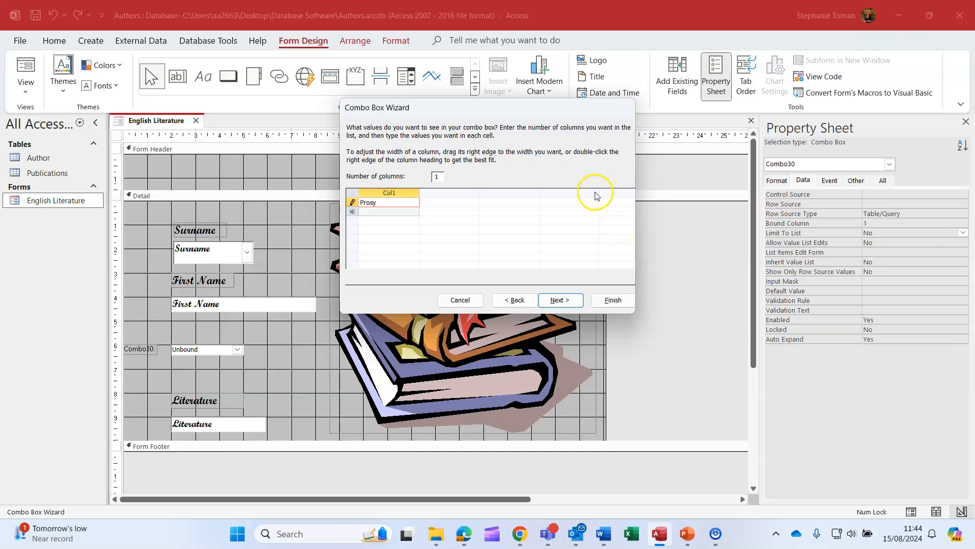
pyautogui.press('Return')
pyautogui.write('Dra')
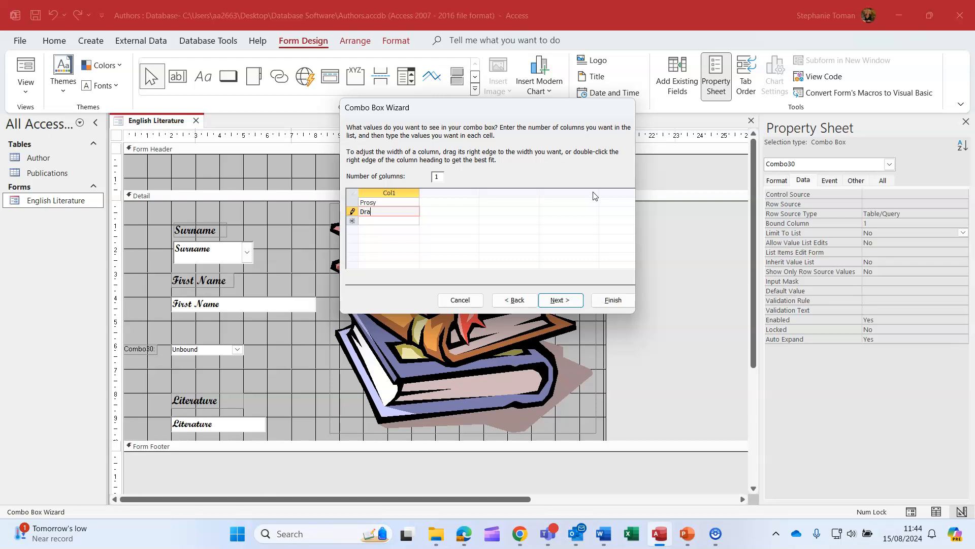
pyautogui.write('ma')
pyautogui.press('Return')
pyautogui.write('Poetry')
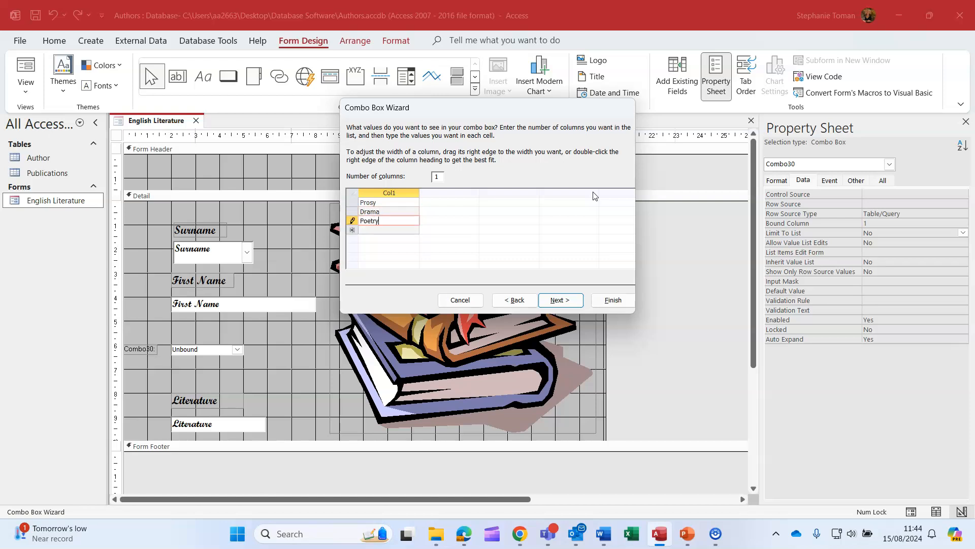
pyautogui.click(564, 300)
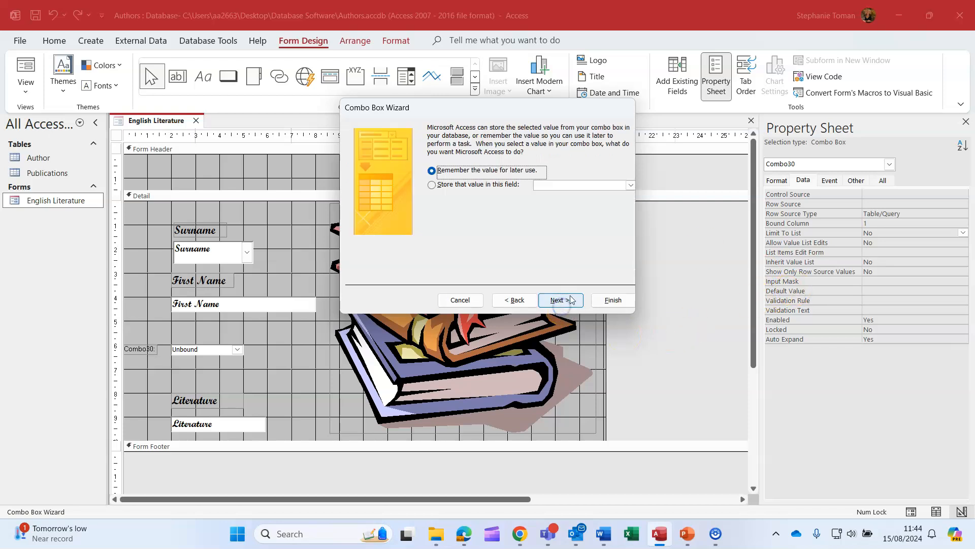
# Store the combo box's value in the Literature field, label it Literature and finish the wizard.
pyautogui.click(432, 184)
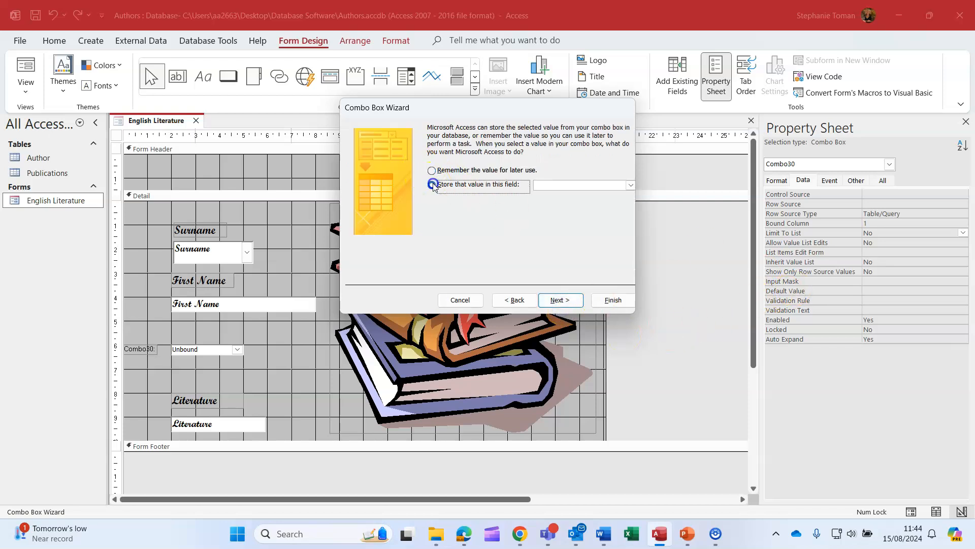
pyautogui.click(632, 185)
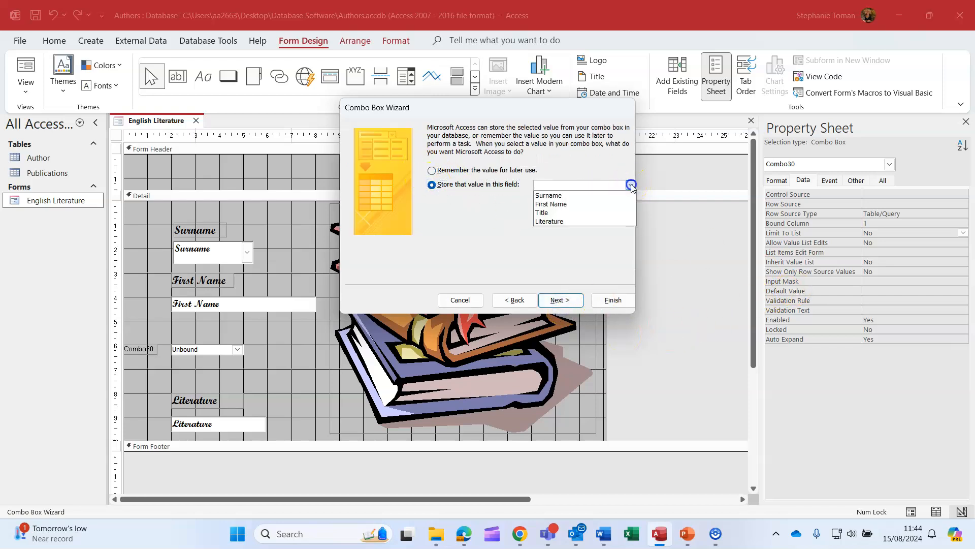
pyautogui.click(554, 222)
pyautogui.click(570, 299)
pyautogui.click(466, 144)
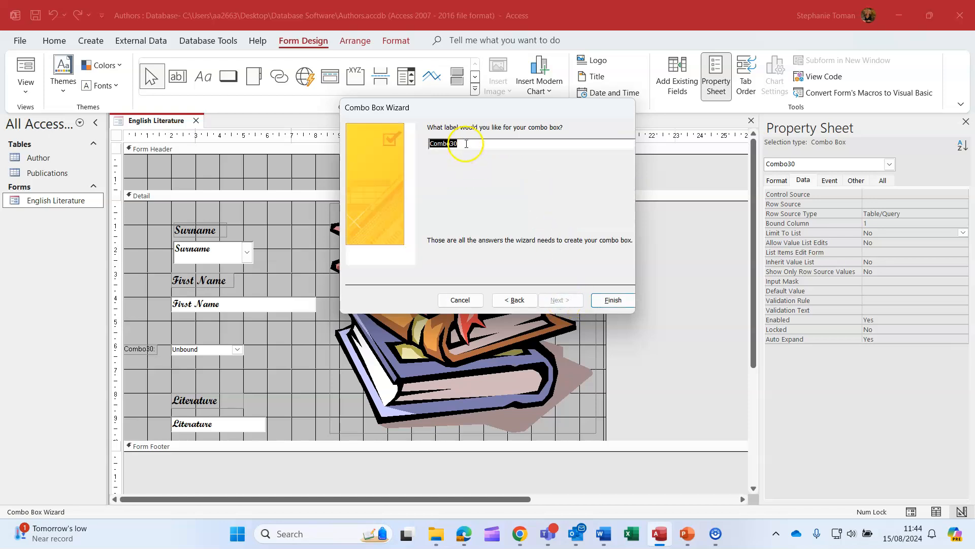
pyautogui.write('Literature')
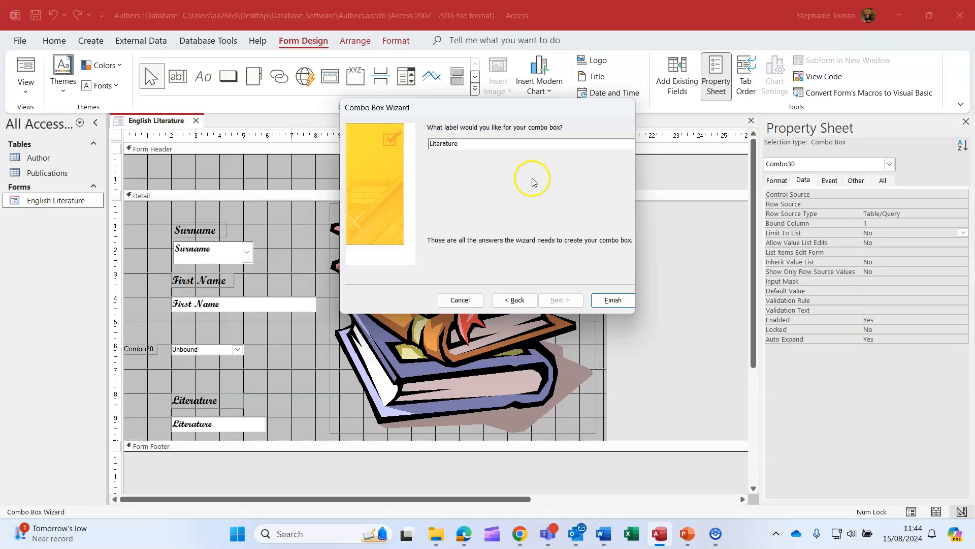
pyautogui.click(614, 300)
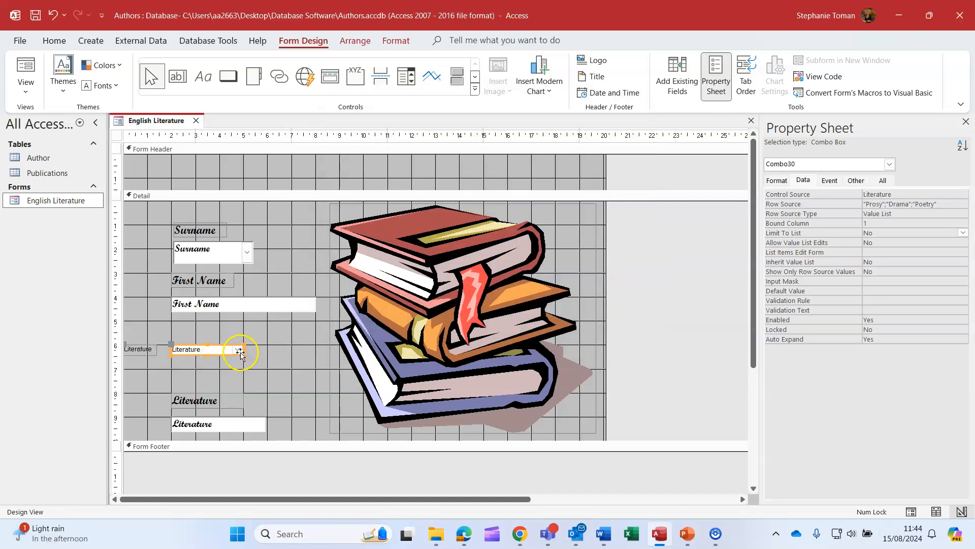
# Test the Literature combo box in Form View by choosing Drama, Poetry and Drama again for the first record.
pyautogui.click(21, 71)
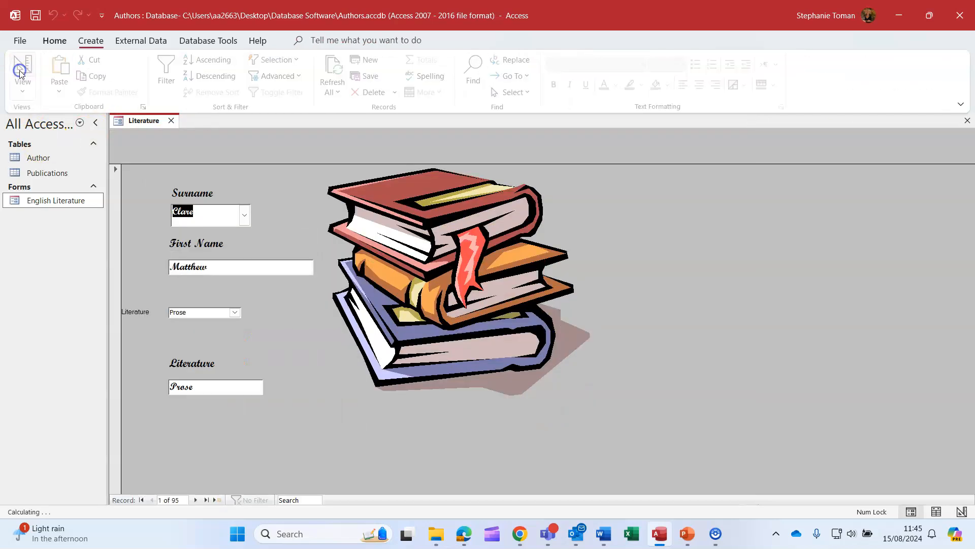
pyautogui.click(235, 312)
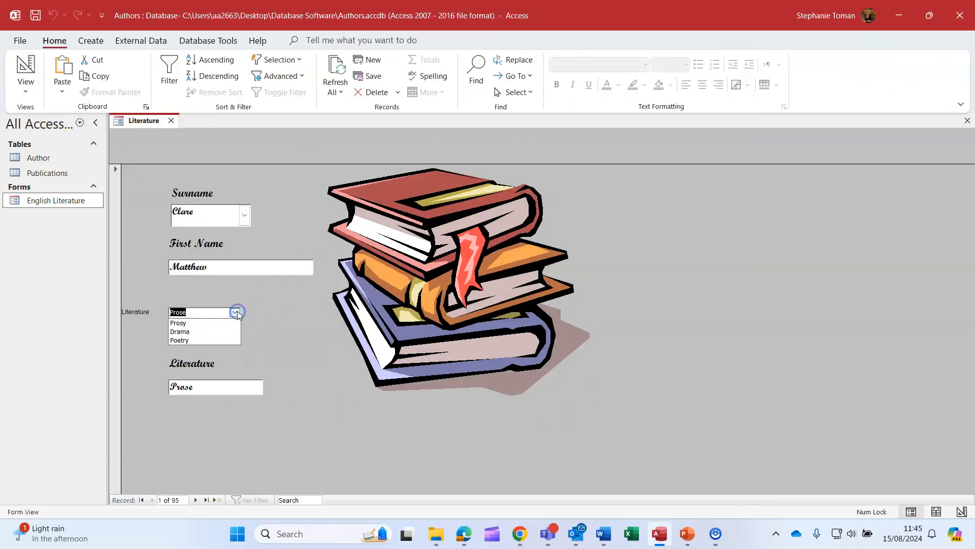
pyautogui.click(229, 331)
pyautogui.click(236, 312)
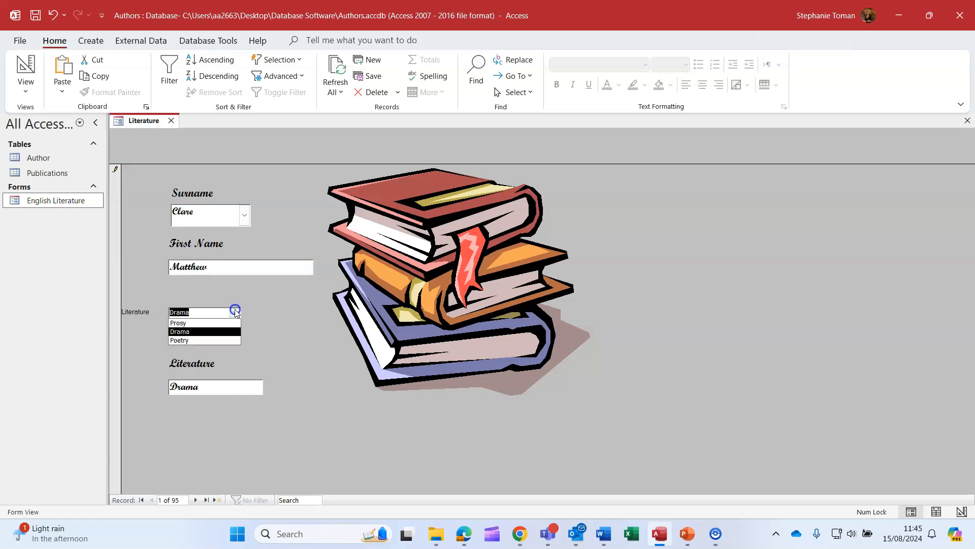
pyautogui.click(226, 339)
pyautogui.click(236, 311)
pyautogui.click(229, 332)
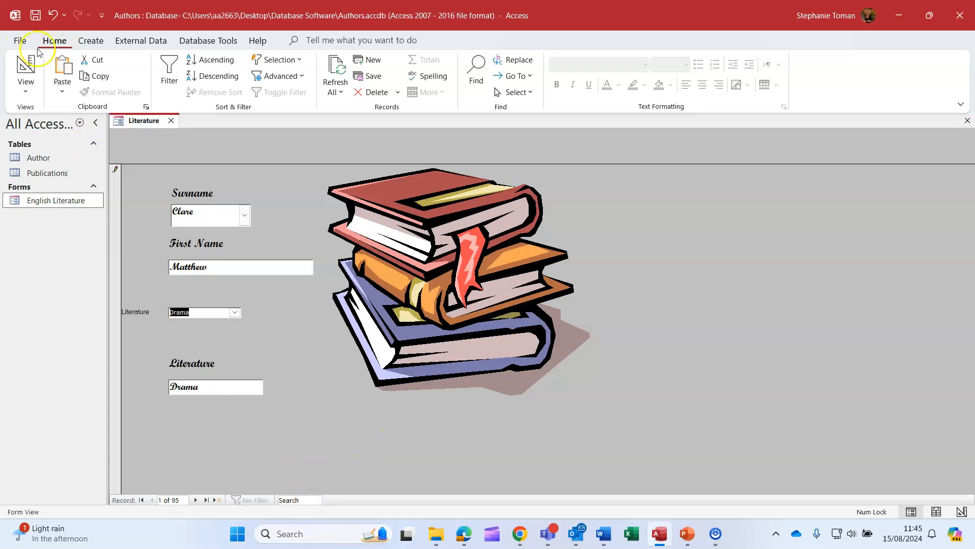
# Return to Design View and correct the Literature combo box's row source so that Prosy reads Prose.
pyautogui.click(25, 68)
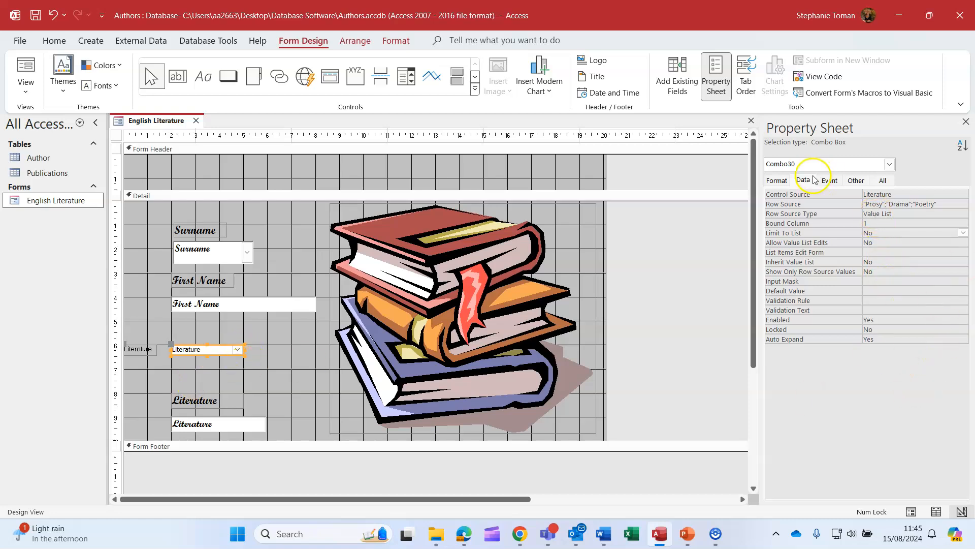
pyautogui.click(308, 379)
pyautogui.click(212, 349)
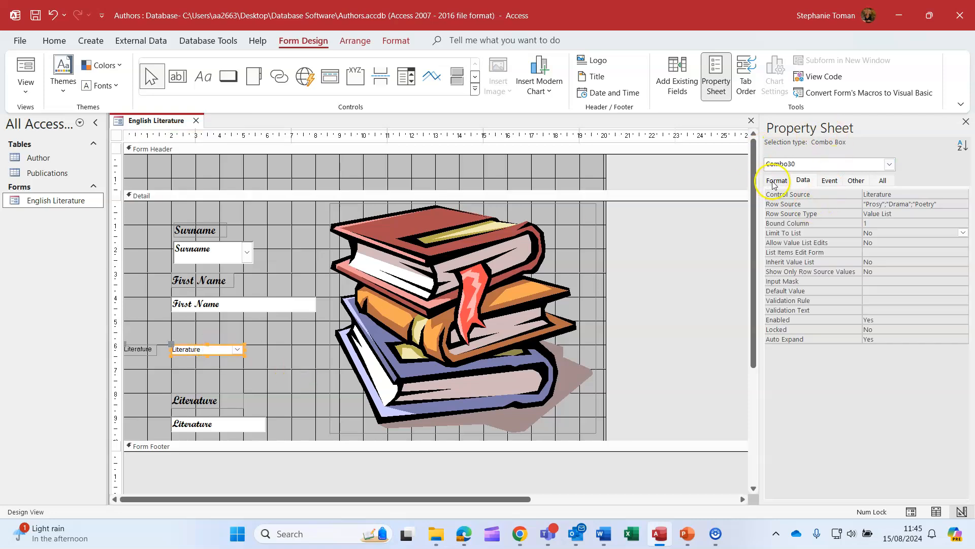
pyautogui.click(819, 203)
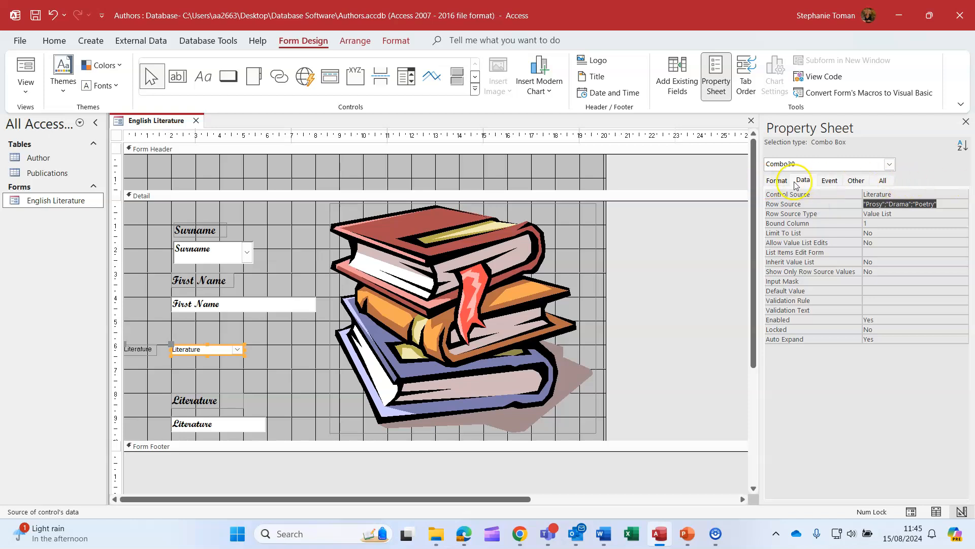
pyautogui.click(776, 181)
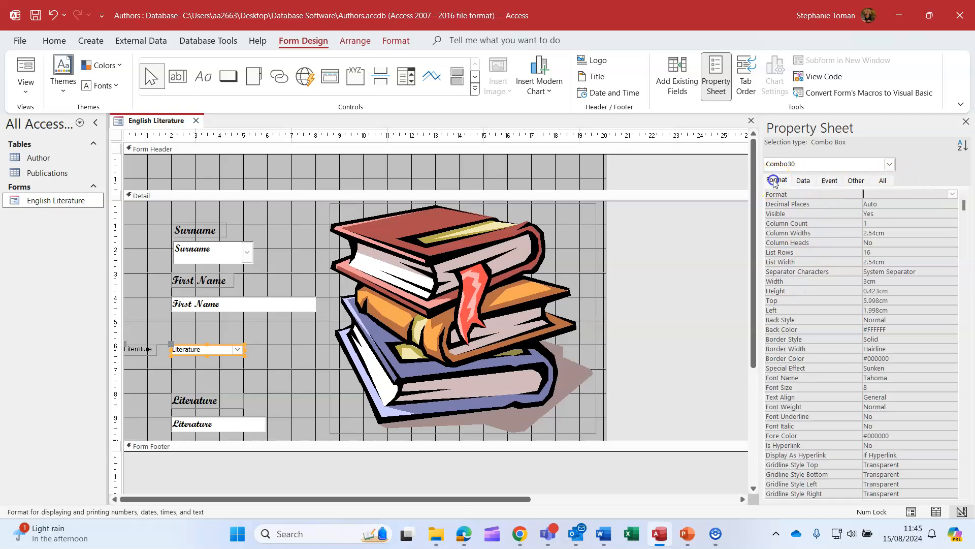
pyautogui.click(807, 180)
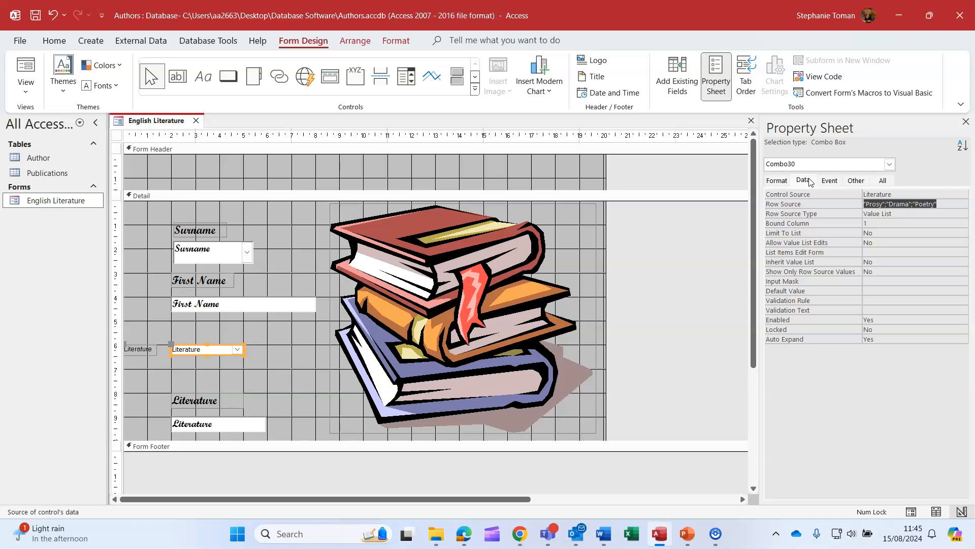
pyautogui.click(942, 203)
pyautogui.press('BackSpace')
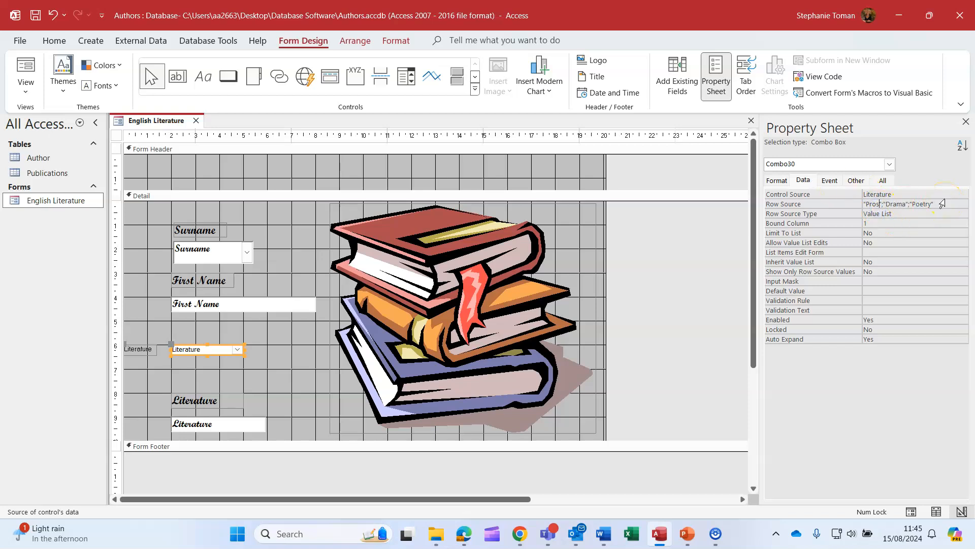
pyautogui.write('e')
# Switch to Form View and choose Prose in the first record's Literature combo box.
pyautogui.click(27, 71)
pyautogui.click(236, 312)
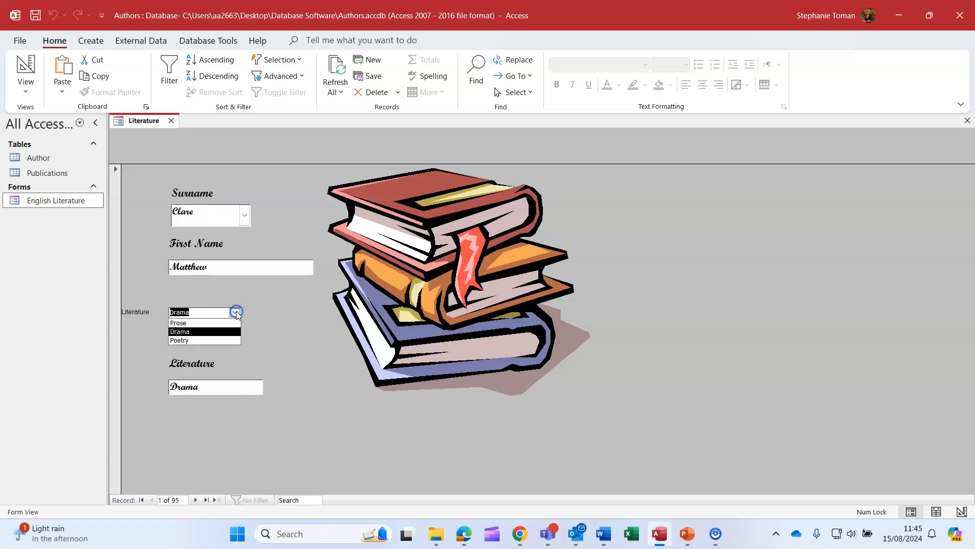
pyautogui.click(196, 323)
pyautogui.click(292, 362)
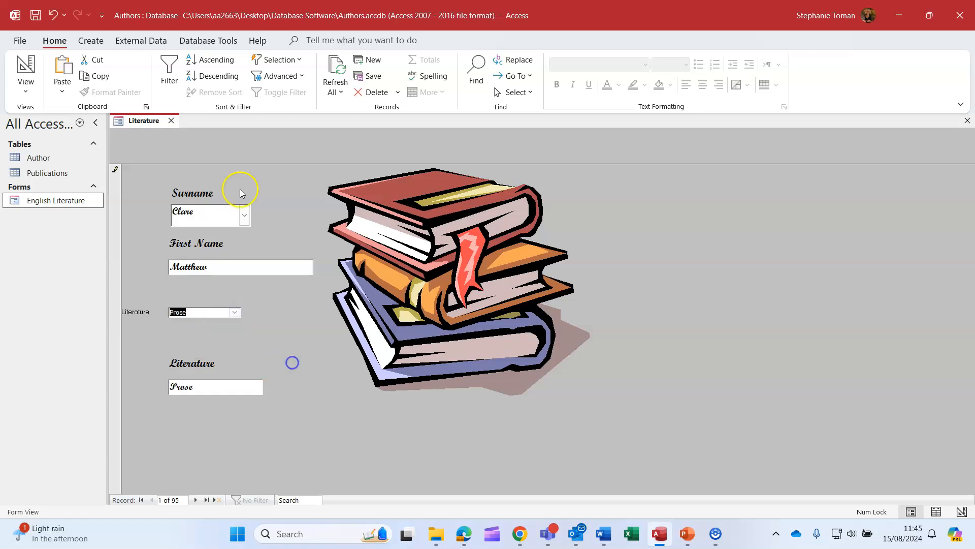
# Go back to Design View and set the Literature combo box's Limit To List property to Yes.
pyautogui.click(26, 72)
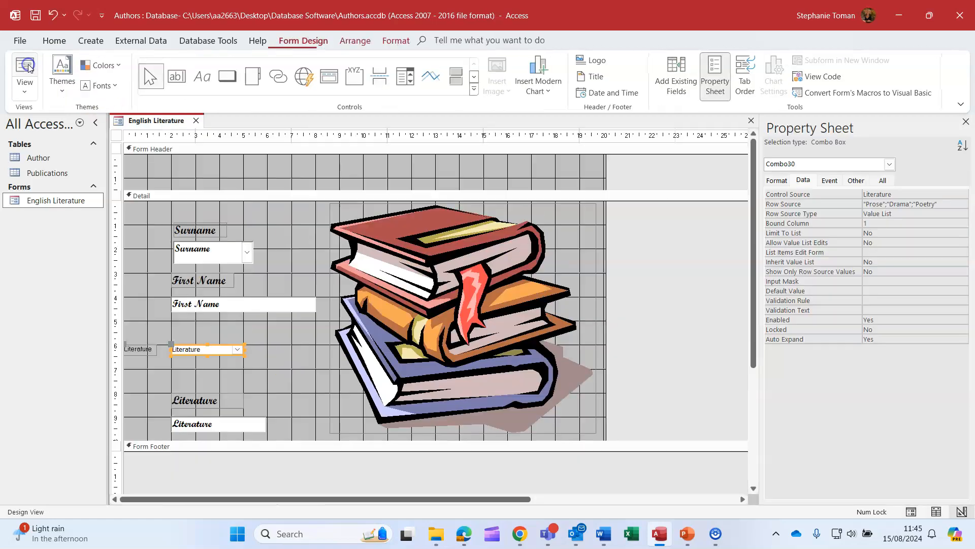
pyautogui.click(25, 94)
pyautogui.click(73, 168)
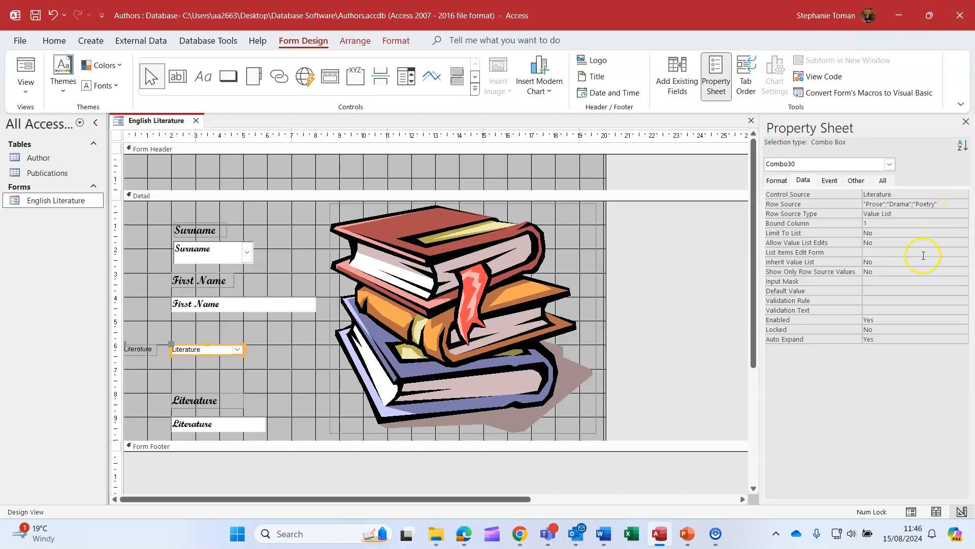
pyautogui.click(883, 235)
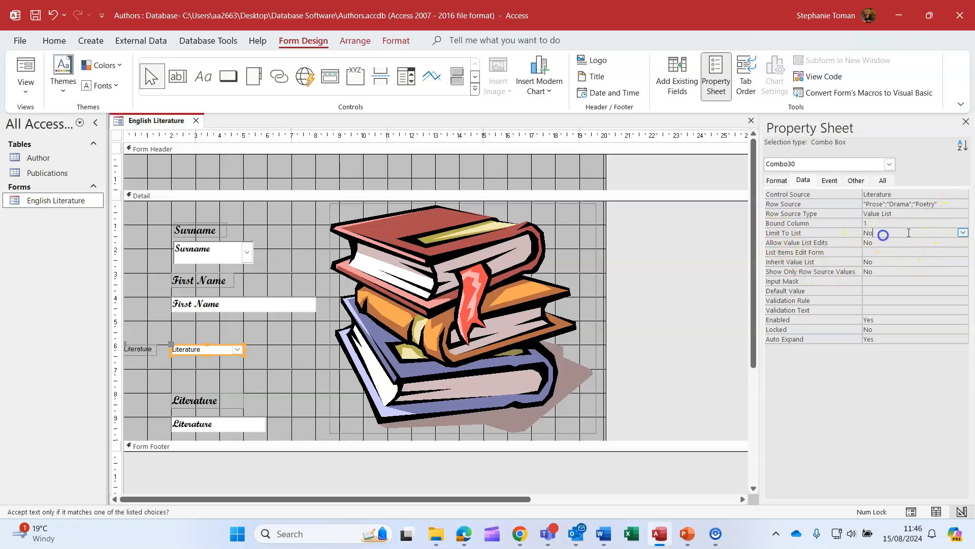
pyautogui.click(963, 234)
pyautogui.click(895, 244)
pyautogui.click(899, 279)
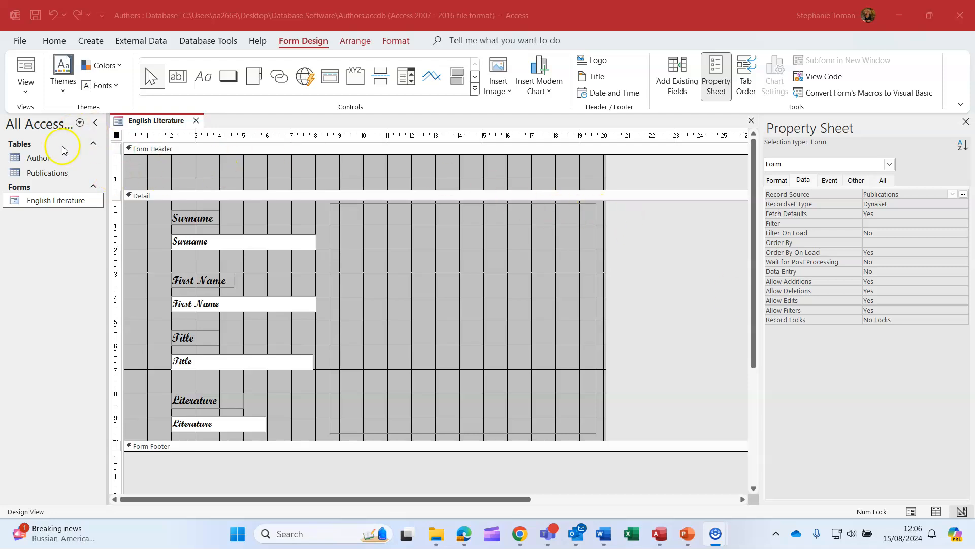
# Turn on the control wizards and place a combo box about 3 cm wide in the Form Header.
pyautogui.click(475, 91)
pyautogui.click(183, 144)
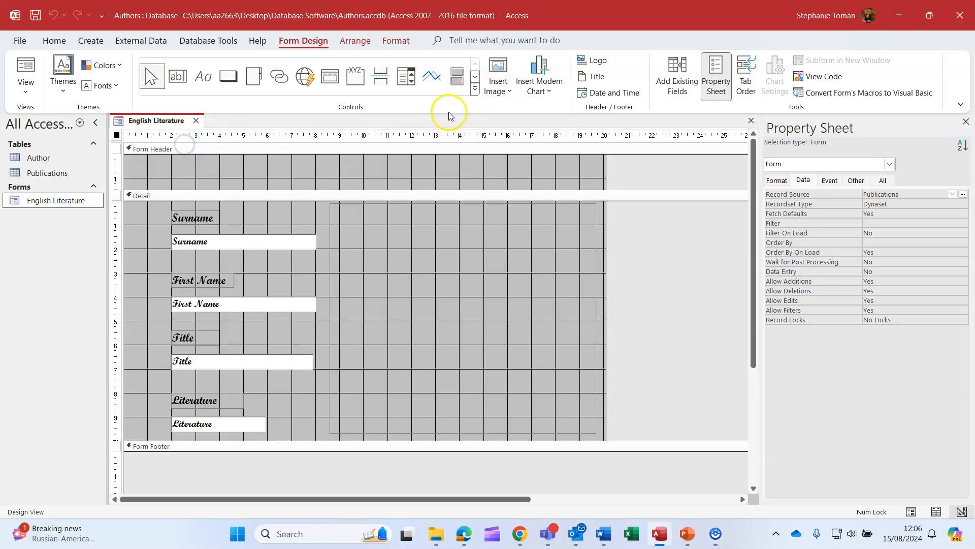
pyautogui.click(477, 93)
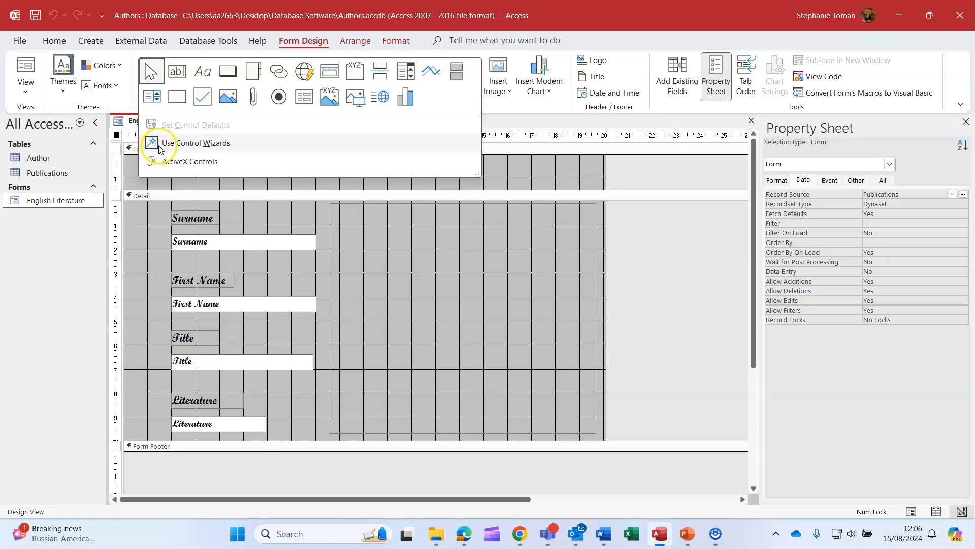
pyautogui.click(406, 71)
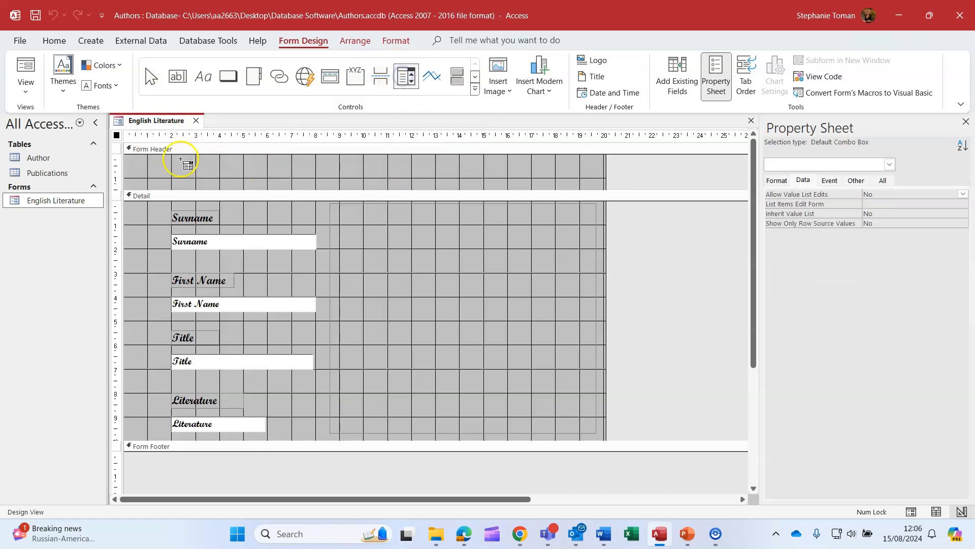
pyautogui.moveTo(151, 162); pyautogui.dragTo(210, 170)
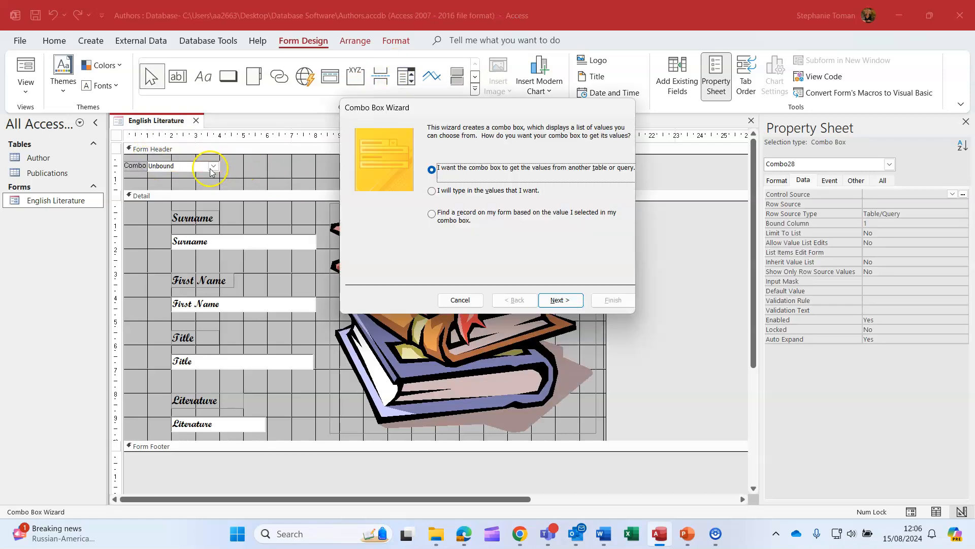
# Have the combo box find a record on the form from the selected value, with Title as its only field.
pyautogui.click(431, 215)
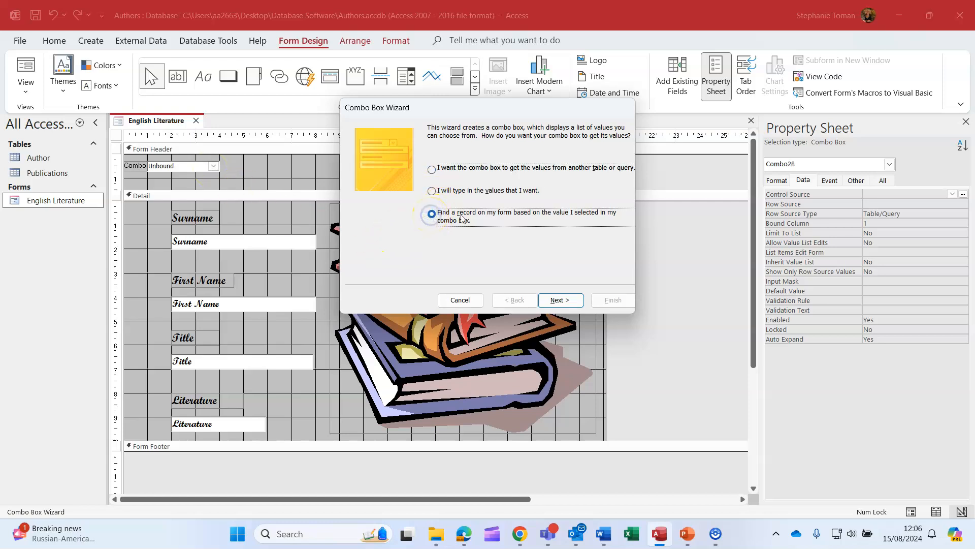
pyautogui.click(559, 300)
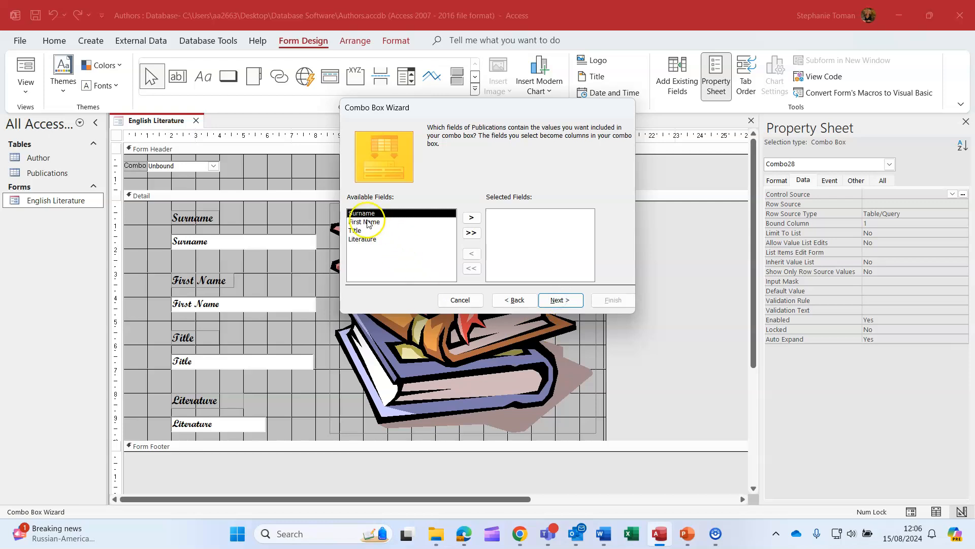
pyautogui.click(365, 231)
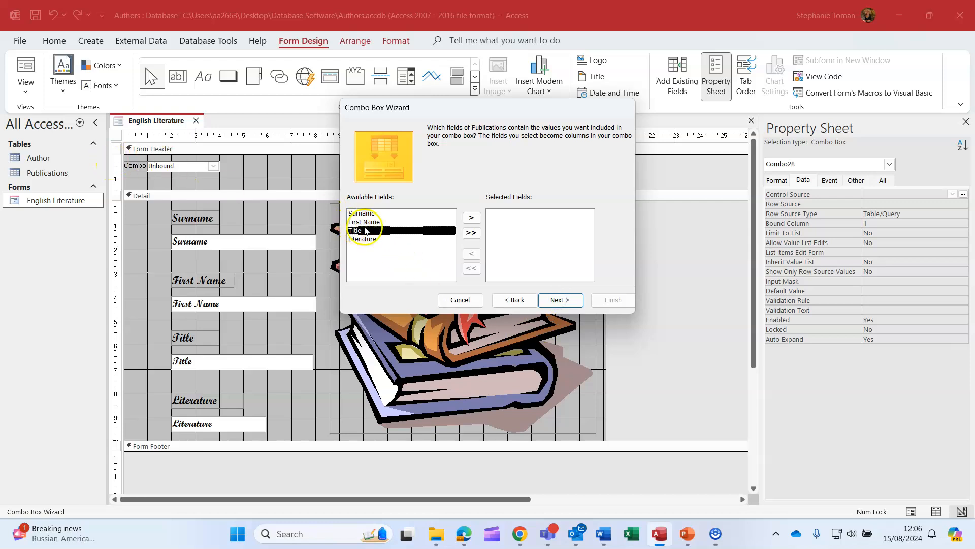
pyautogui.click(471, 218)
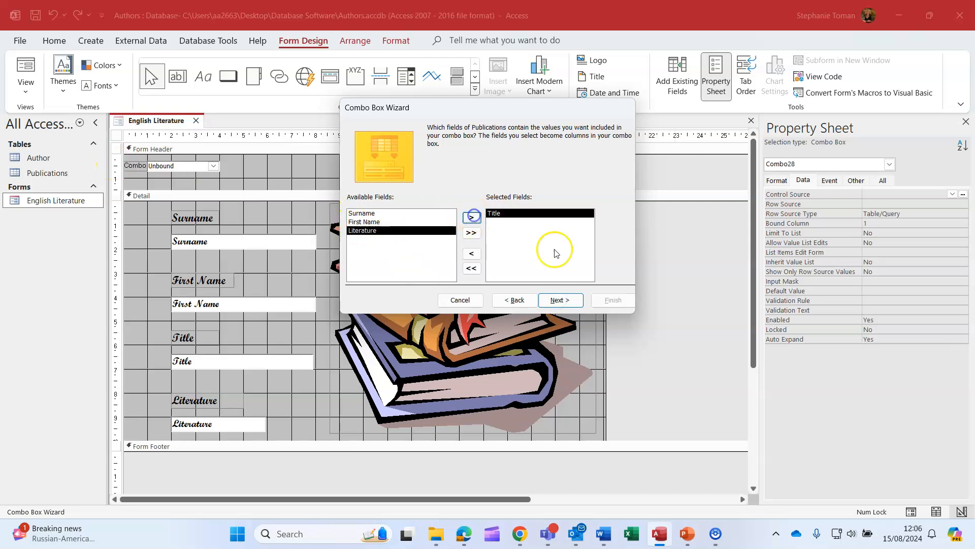
pyautogui.click(561, 300)
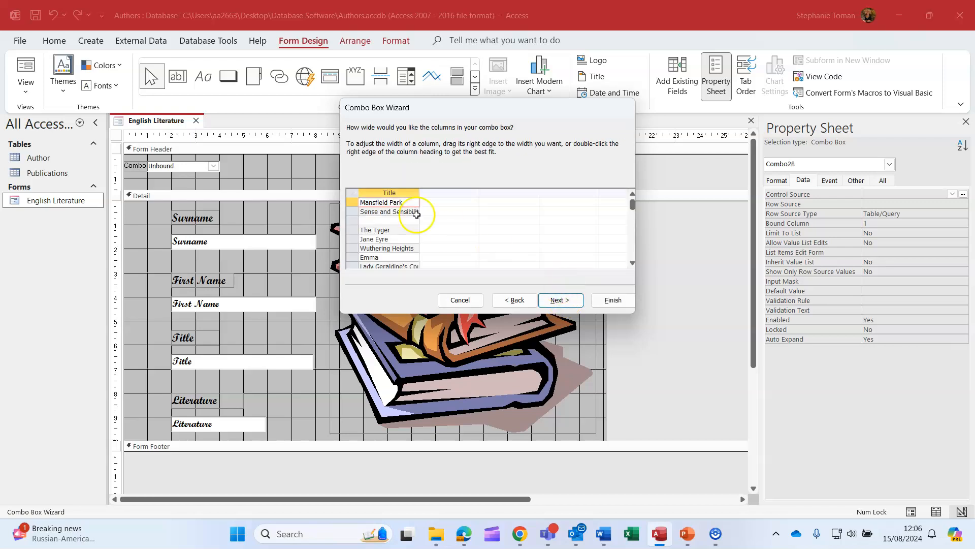
# Widen the combo box's Title column to best fit the longest titles and check the listed titles.
pyautogui.click(352, 217)
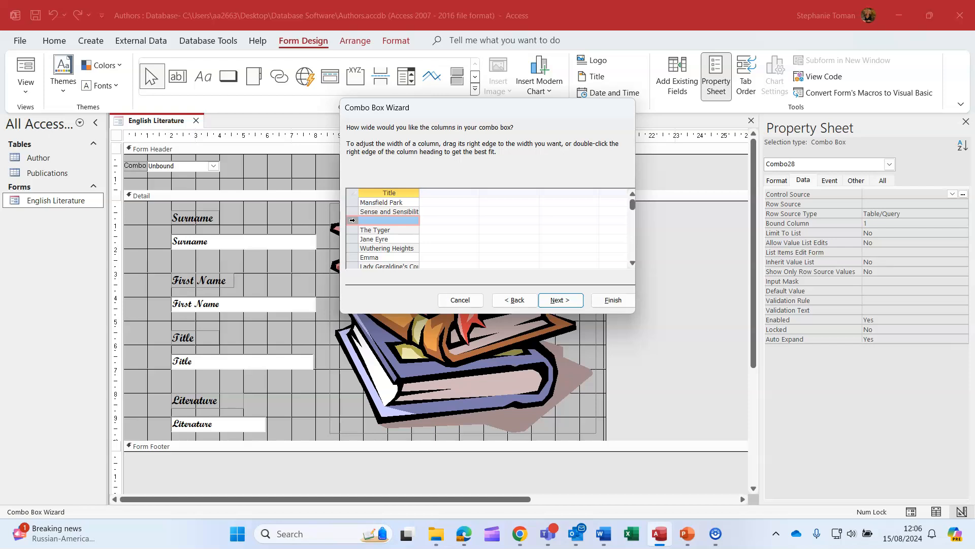
pyautogui.moveTo(420, 194); pyautogui.dragTo(450, 193)
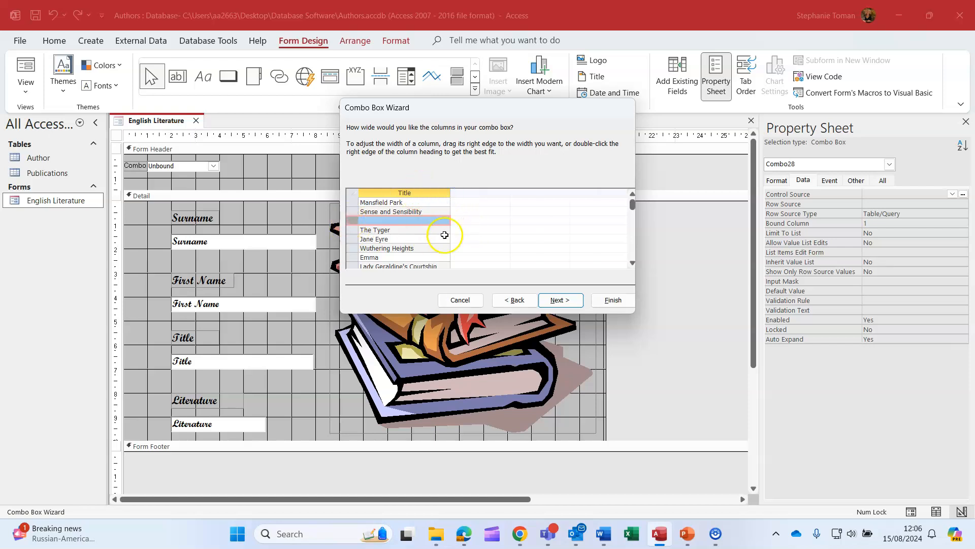
pyautogui.scroll(-3, 445, 235)
pyautogui.scroll(-5, 448, 235)
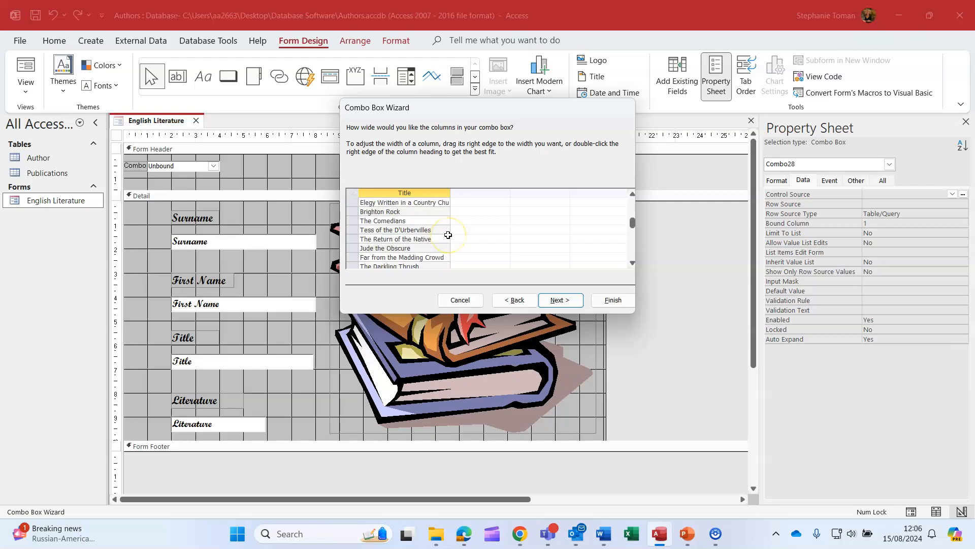
pyautogui.scroll(3, 448, 238)
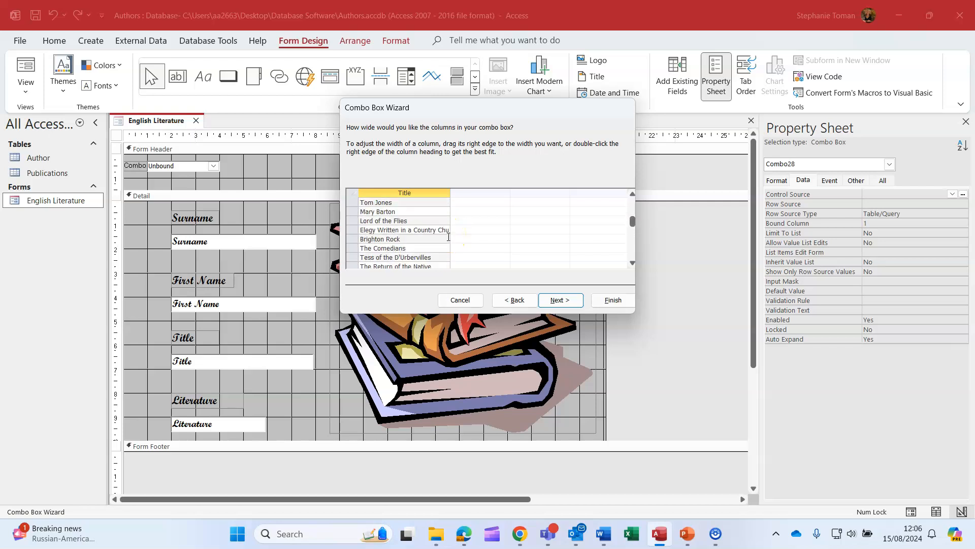
pyautogui.doubleClick(450, 193)
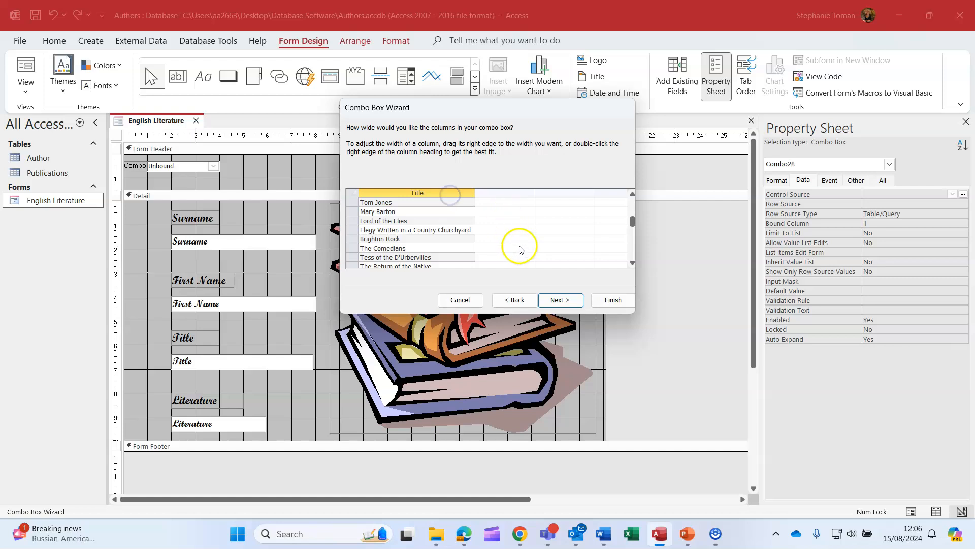
pyautogui.scroll(-2, 532, 235)
pyautogui.scroll(-5, 528, 232)
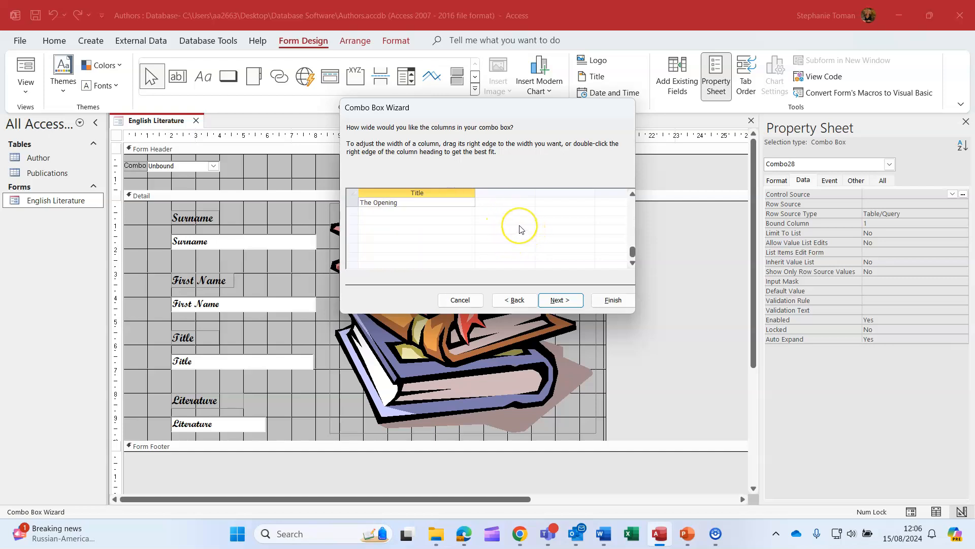
pyautogui.scroll(10, 518, 231)
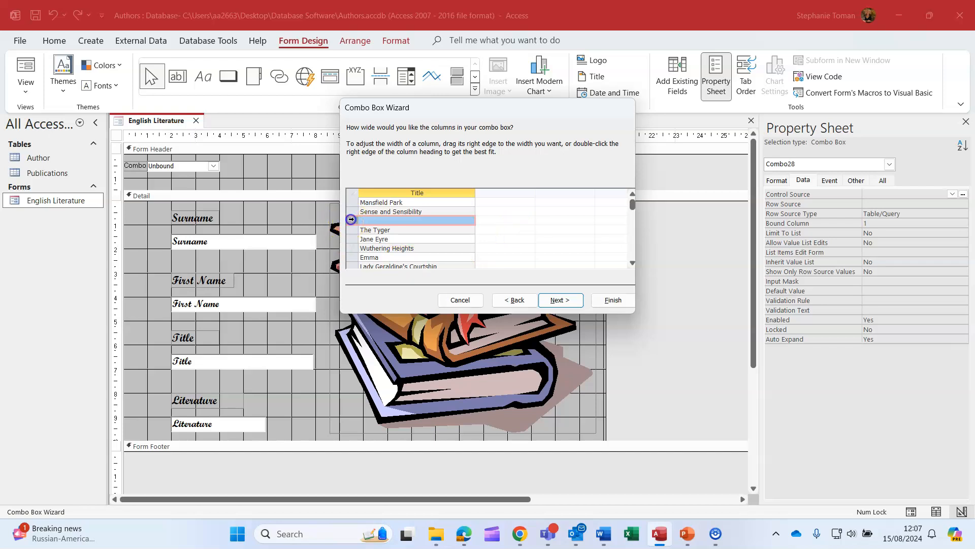
pyautogui.moveTo(349, 221)
pyautogui.mouseDown()
pyautogui.moveTo(350, 233)
pyautogui.moveTo(349, 220)
pyautogui.mouseUp()
pyautogui.click(601, 229)
pyautogui.moveTo(632, 201); pyautogui.dragTo(625, 163)
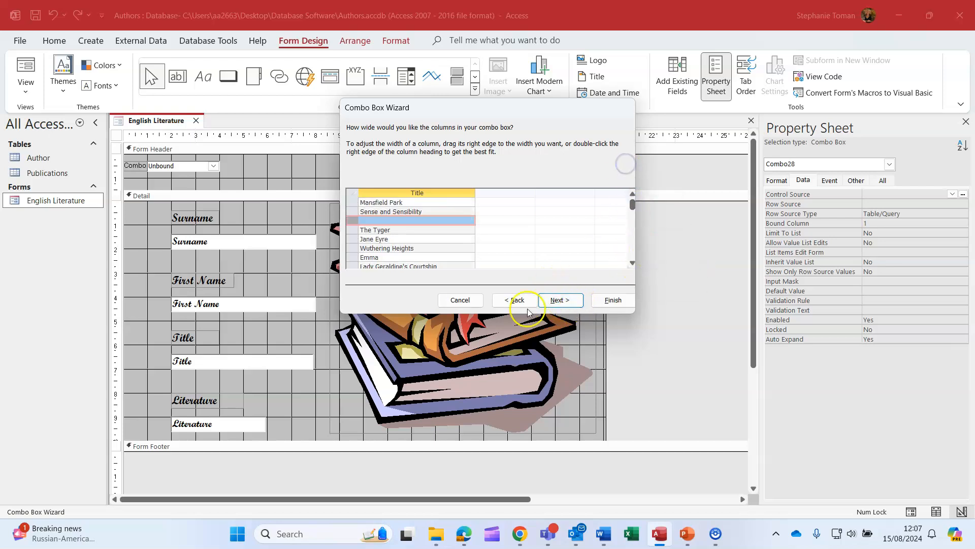
# Label the combo box Title Search and finish the wizard.
pyautogui.click(559, 301)
pyautogui.click(456, 143)
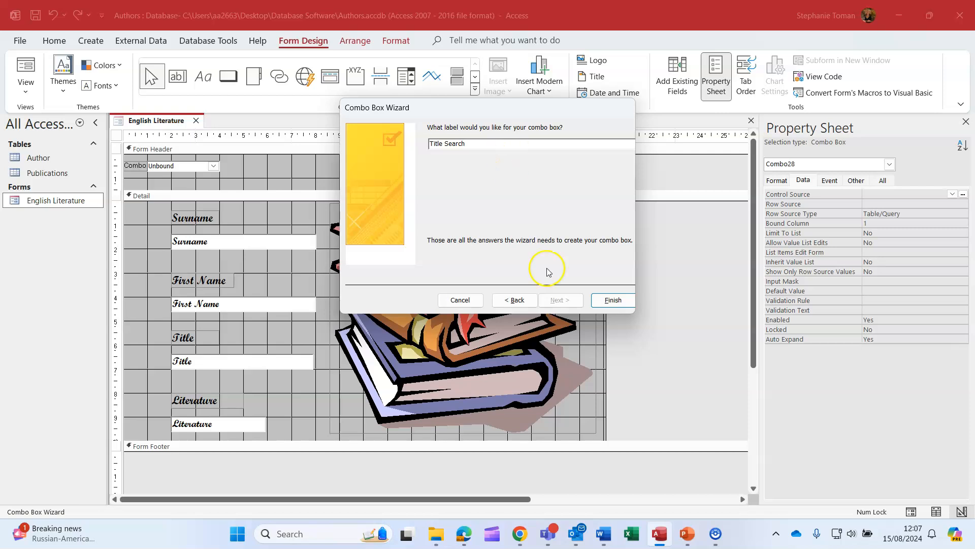
pyautogui.click(613, 301)
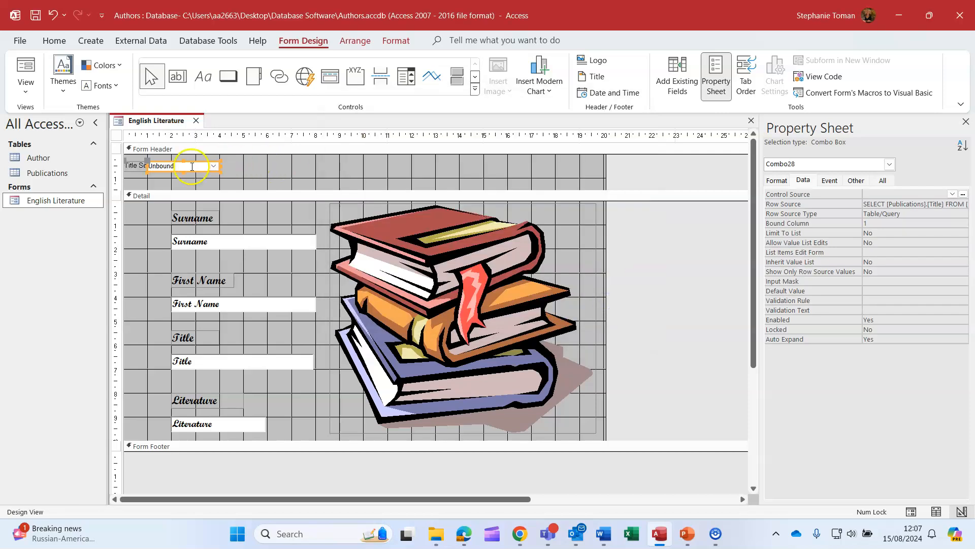
# Move the Title Search combo box about 2.4 cm further right in the Form Header and separate its label so the caption shows fully.
pyautogui.click(219, 173)
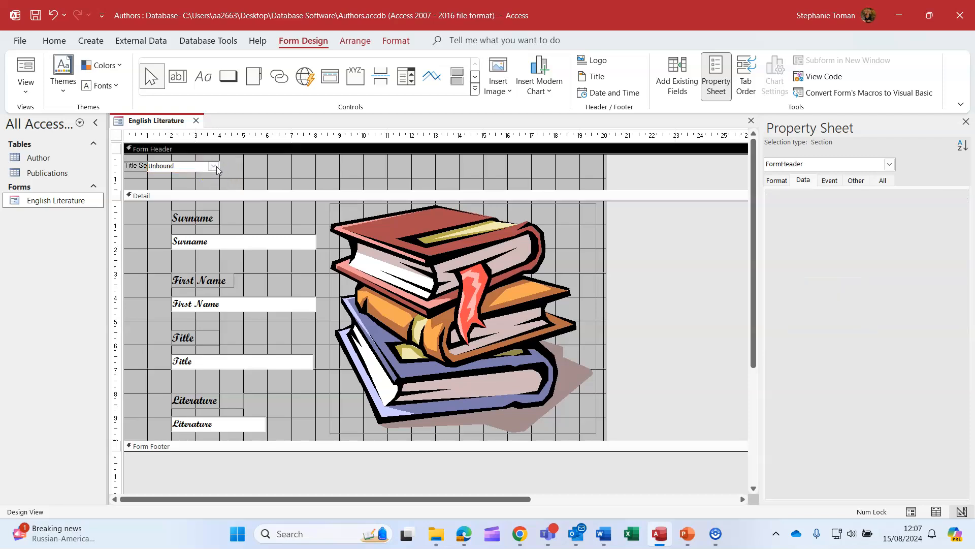
pyautogui.moveTo(197, 165); pyautogui.dragTo(255, 164)
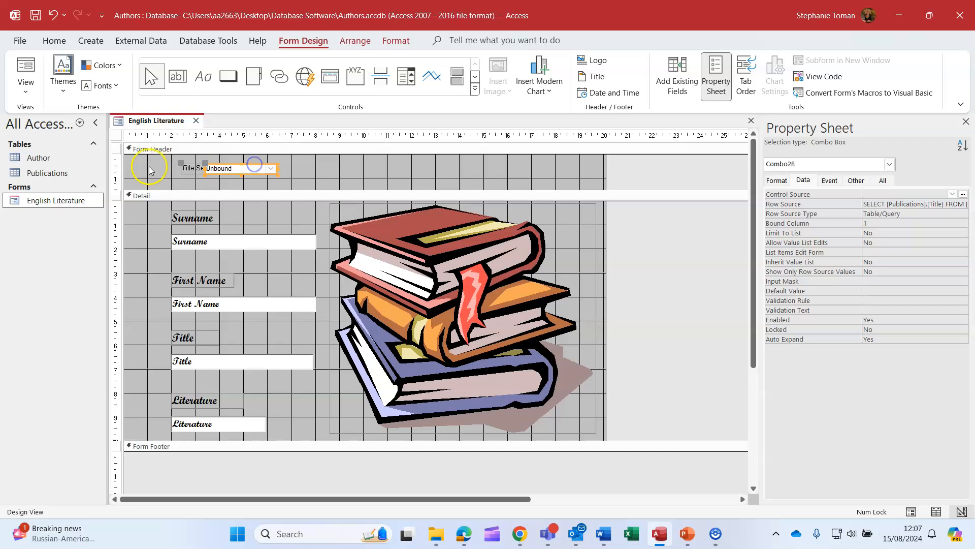
pyautogui.click(192, 167)
pyautogui.moveTo(181, 161); pyautogui.dragTo(138, 161)
# Copy the formatting of the Surname label onto the Title Search label in the Form Header.
pyautogui.click(195, 218)
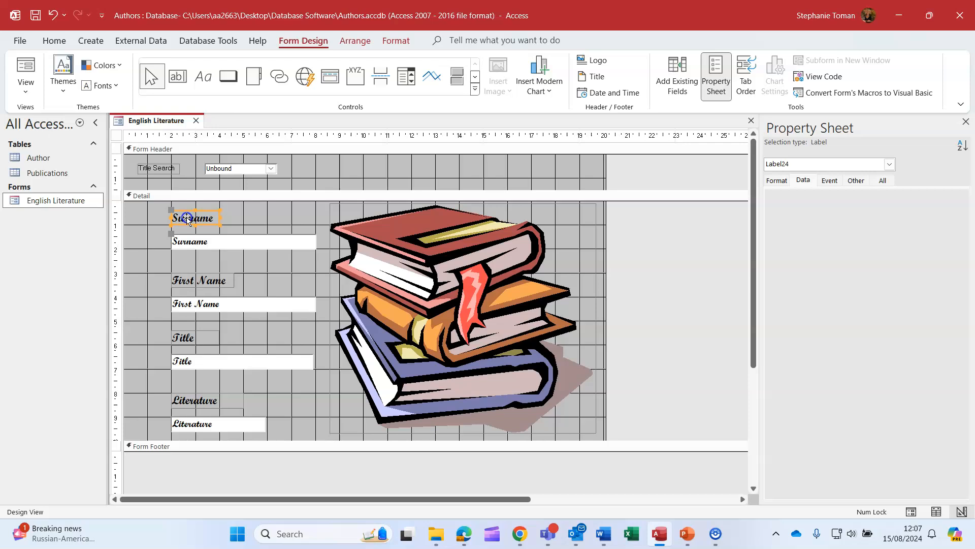
pyautogui.click(54, 41)
pyautogui.click(109, 92)
pyautogui.click(145, 165)
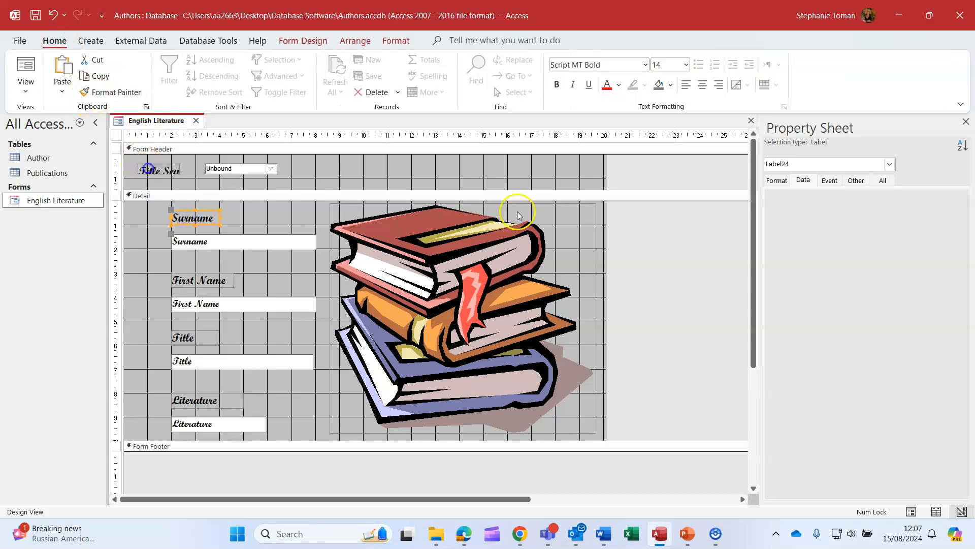
# Enlarge the Title Search combo box to about 3.7 cm wide and copy the Surname field's formatting onto it.
pyautogui.click(243, 169)
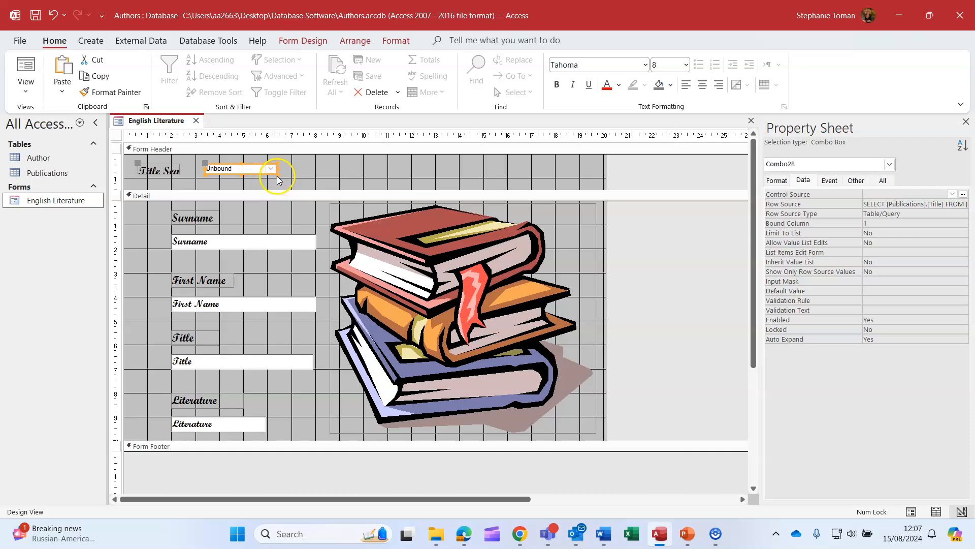
pyautogui.moveTo(277, 173); pyautogui.dragTo(294, 174)
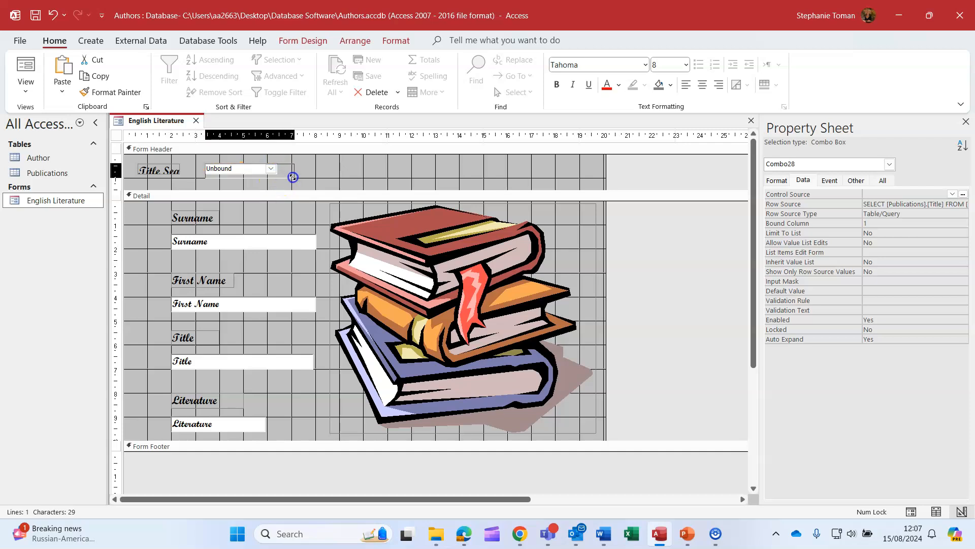
pyautogui.click(211, 245)
pyautogui.click(104, 92)
pyautogui.click(254, 166)
# Switch to Form View and test the Title Search by choosing The Rime of the Ancient Mariner.
pyautogui.click(25, 71)
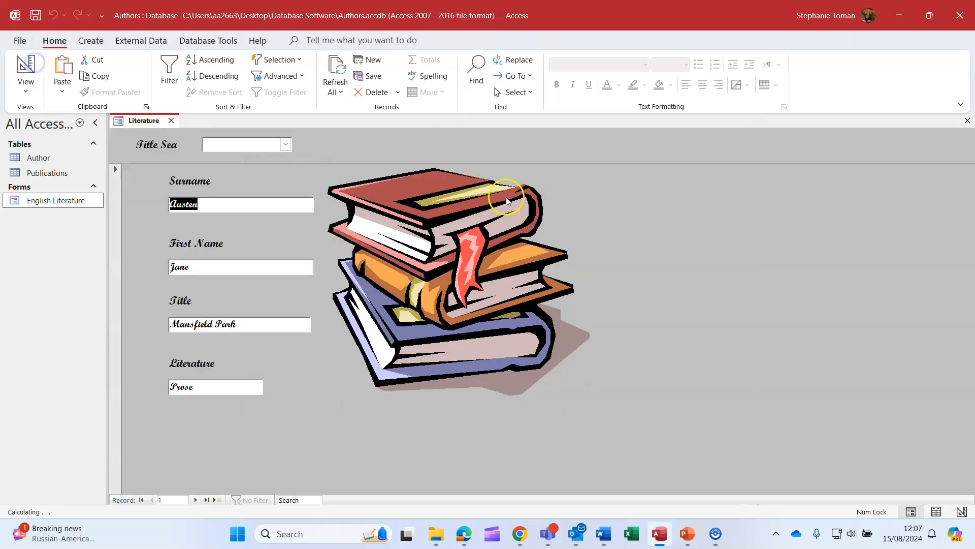
pyautogui.click(285, 144)
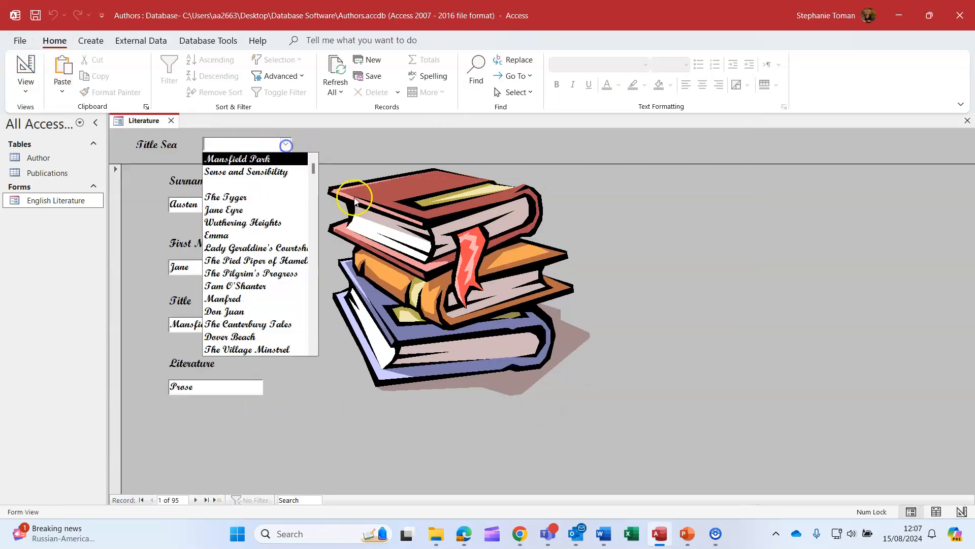
pyautogui.scroll(-1, 251, 260)
pyautogui.scroll(1, 253, 254)
pyautogui.scroll(-3, 255, 248)
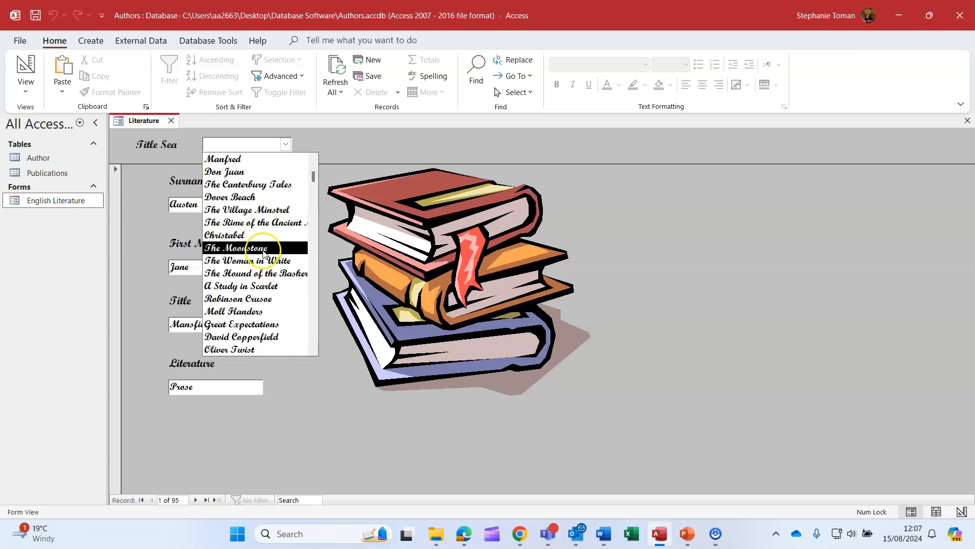
pyautogui.click(261, 222)
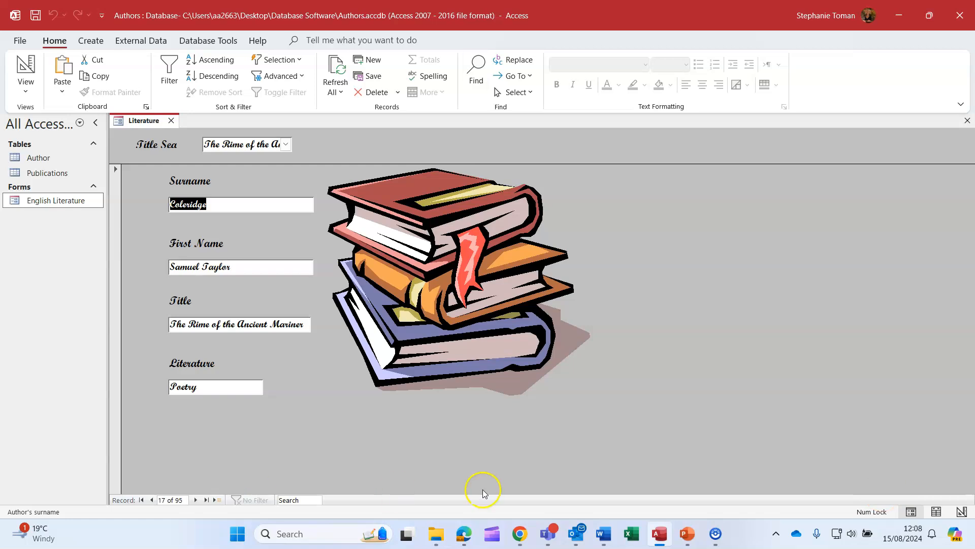
# Close the Authors database without saving the English Literature form's design changes.
pyautogui.click(957, 14)
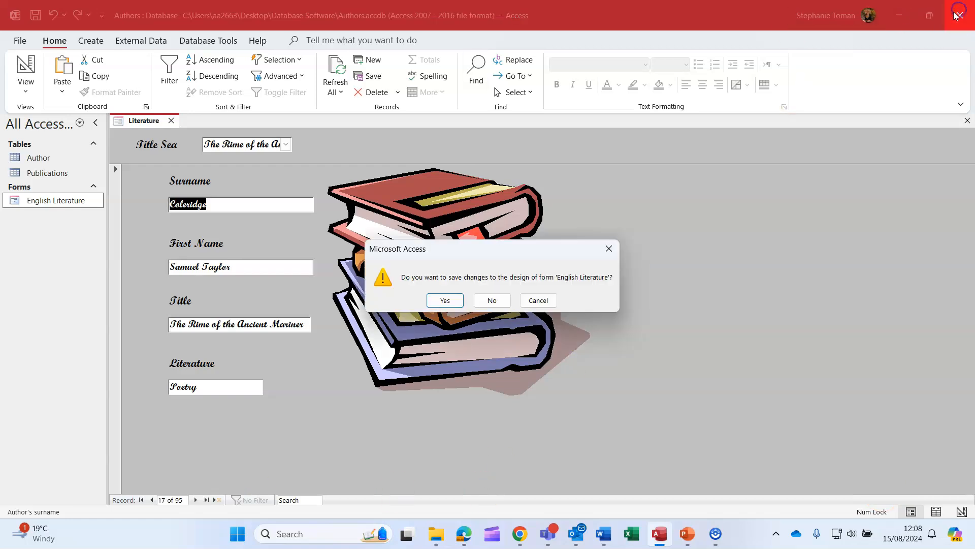
pyautogui.click(489, 300)
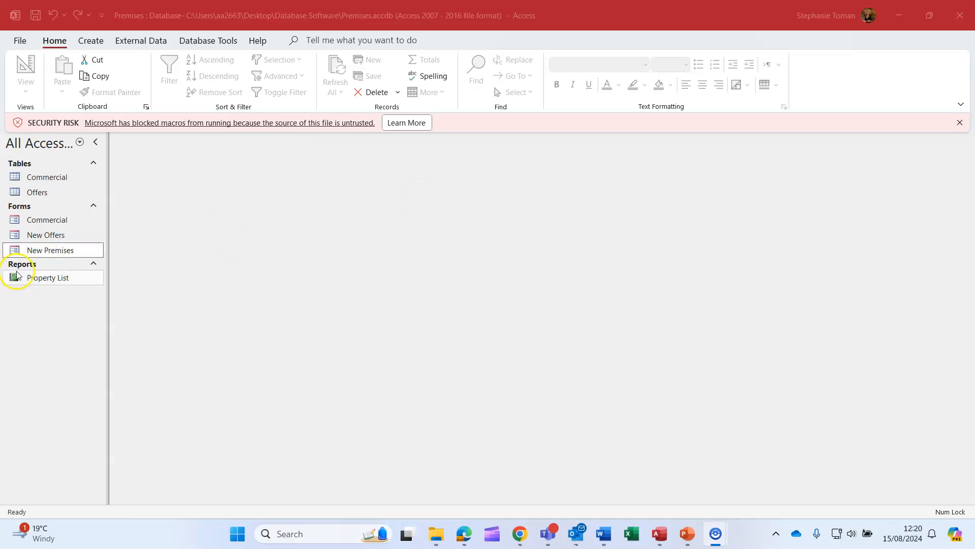
# Open the New Premises form of the Premises database in Design View.
pyautogui.click(58, 249)
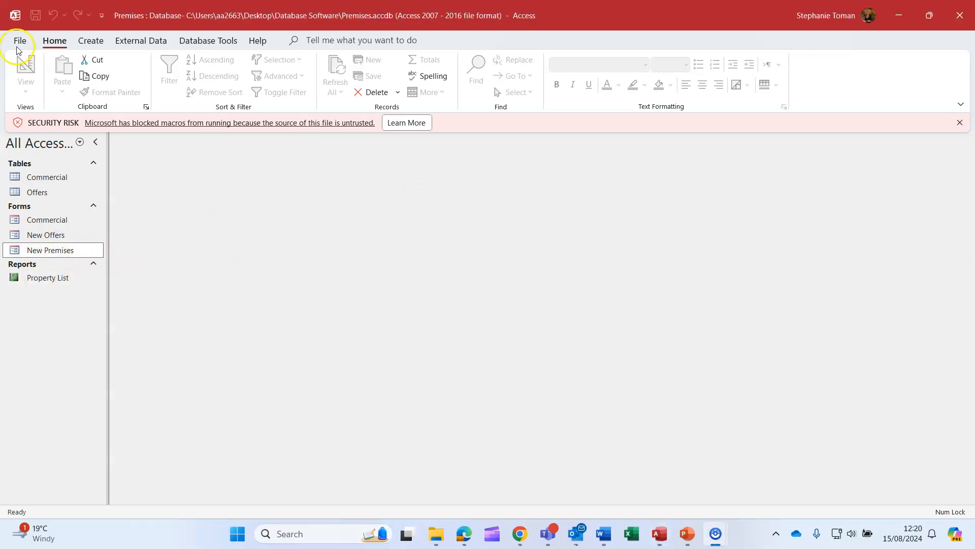
pyautogui.doubleClick(68, 250)
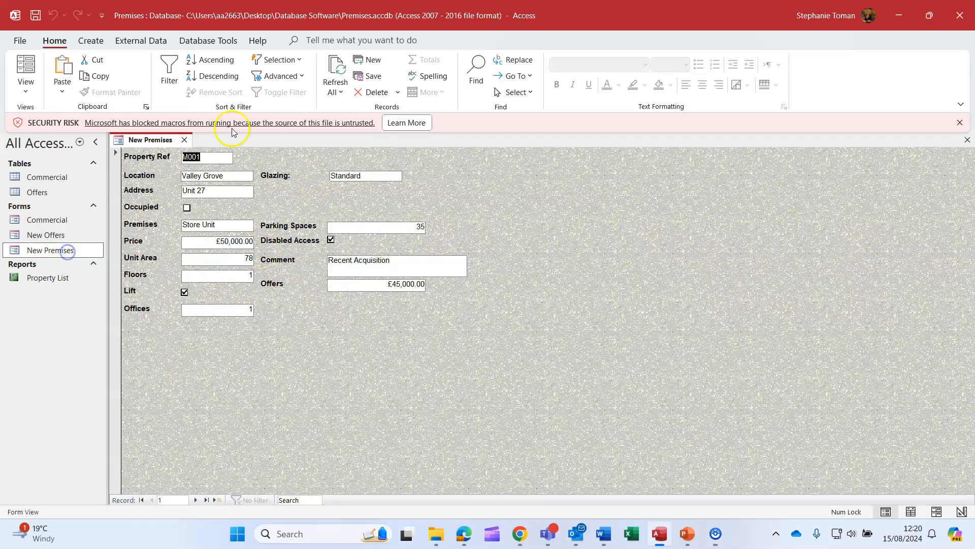
pyautogui.click(26, 83)
pyautogui.click(67, 193)
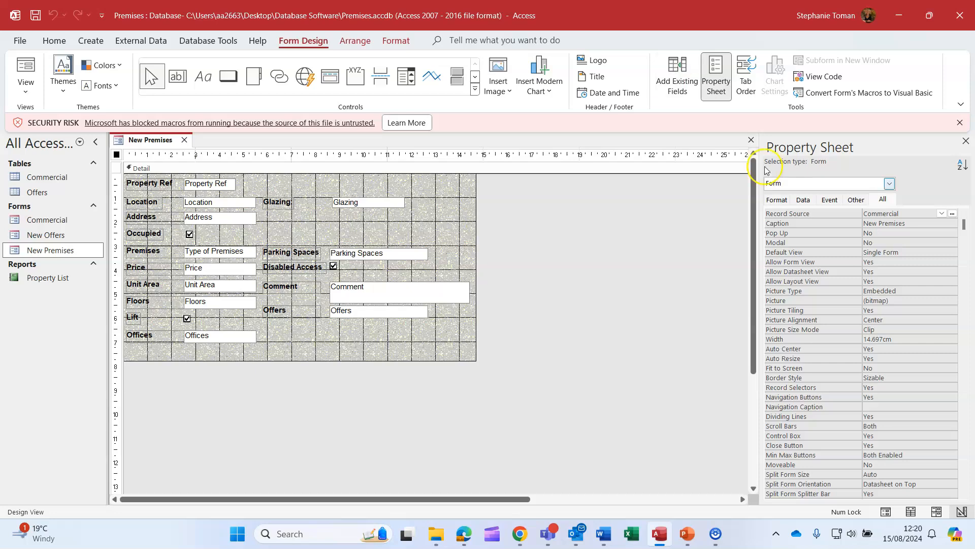
# Delete the Location label and its text box from the Detail section.
pyautogui.click(162, 203)
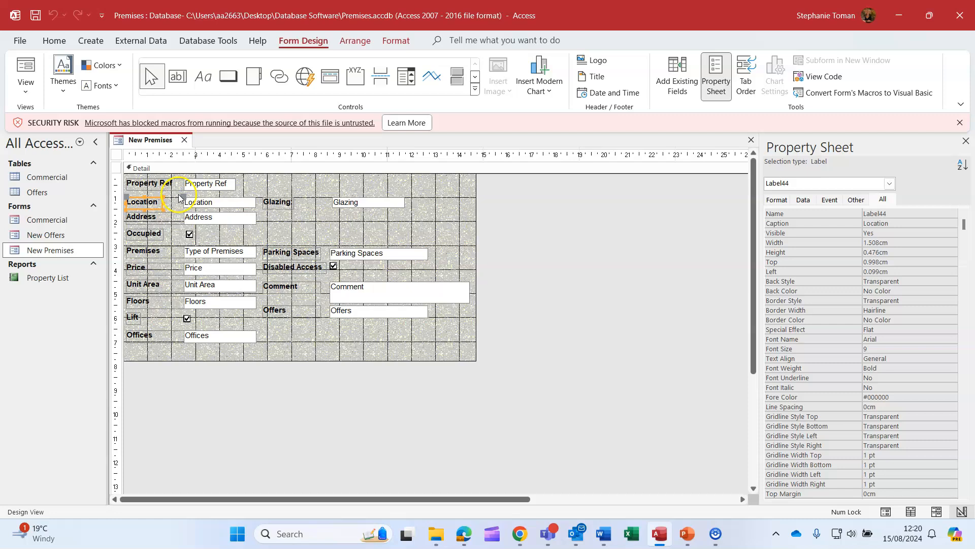
pyautogui.press('Delete')
pyautogui.click(215, 198)
pyautogui.press('Delete')
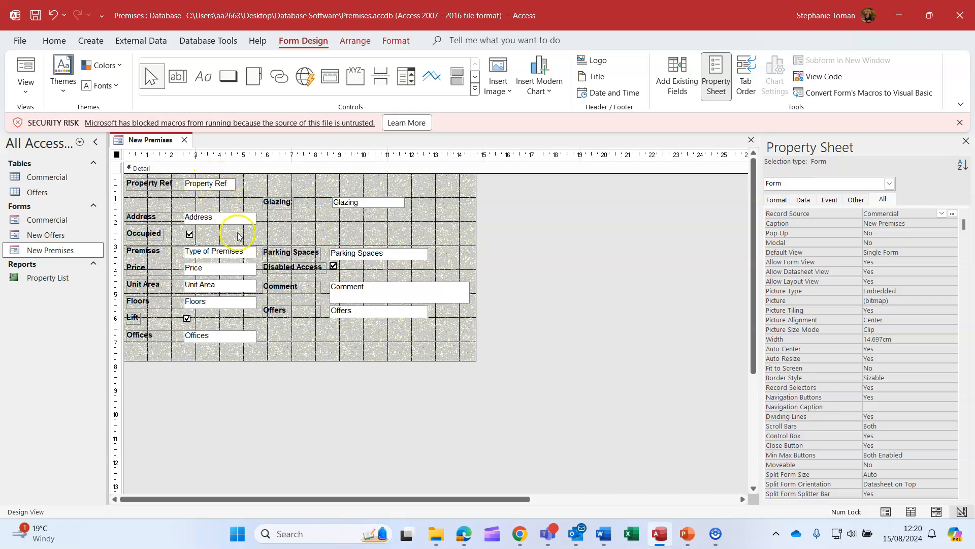
# Place a combo box about 2.5 cm wide in the gap above the Address field, without using the control wizard.
pyautogui.click(474, 90)
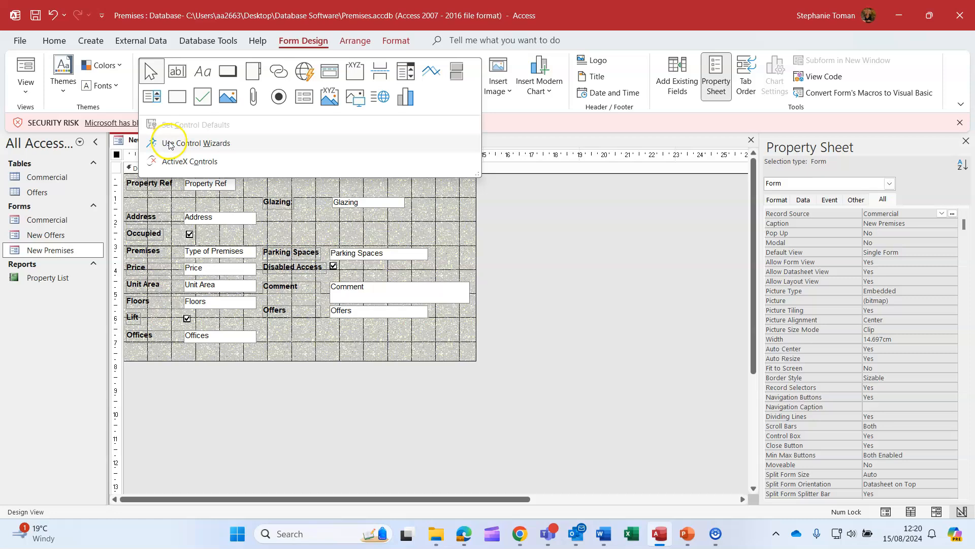
pyautogui.click(410, 74)
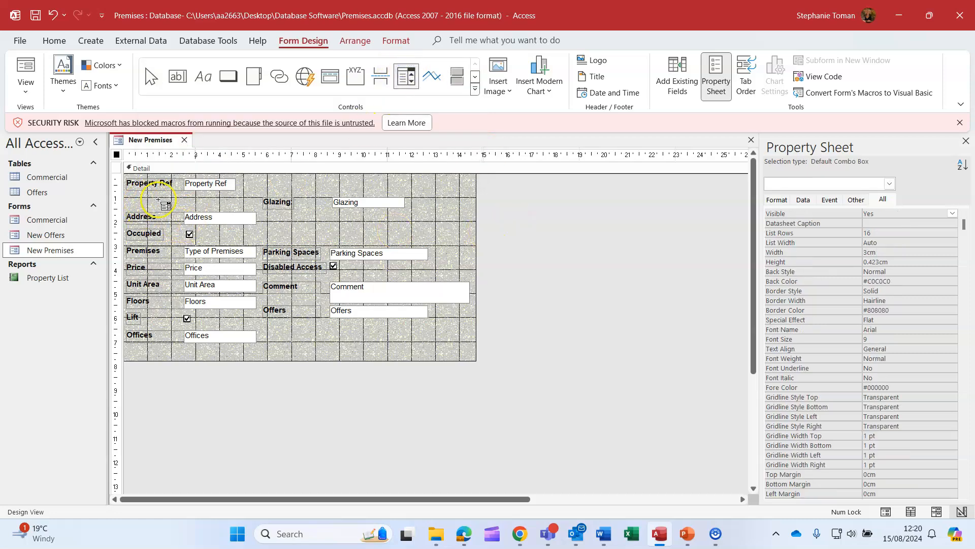
pyautogui.click(184, 197)
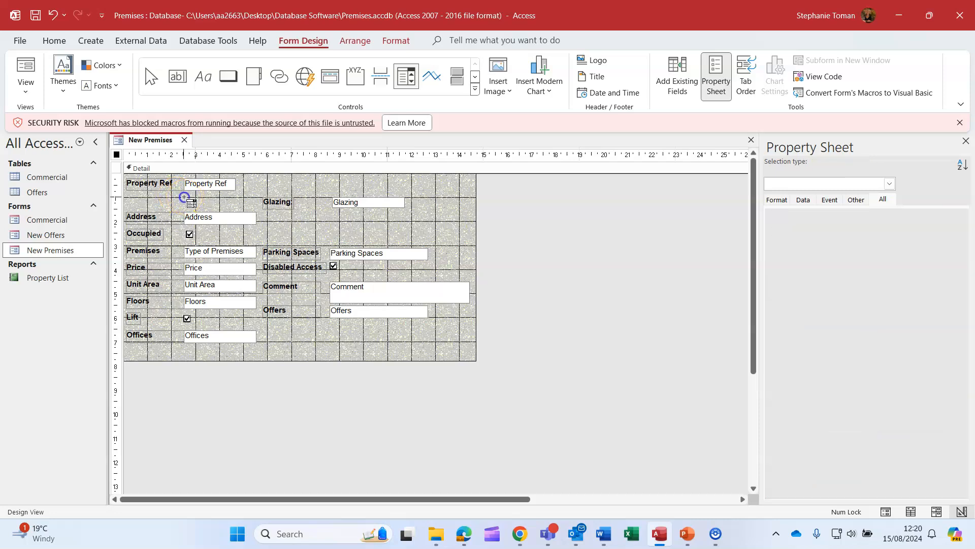
pyautogui.moveTo(184, 198); pyautogui.dragTo(243, 206)
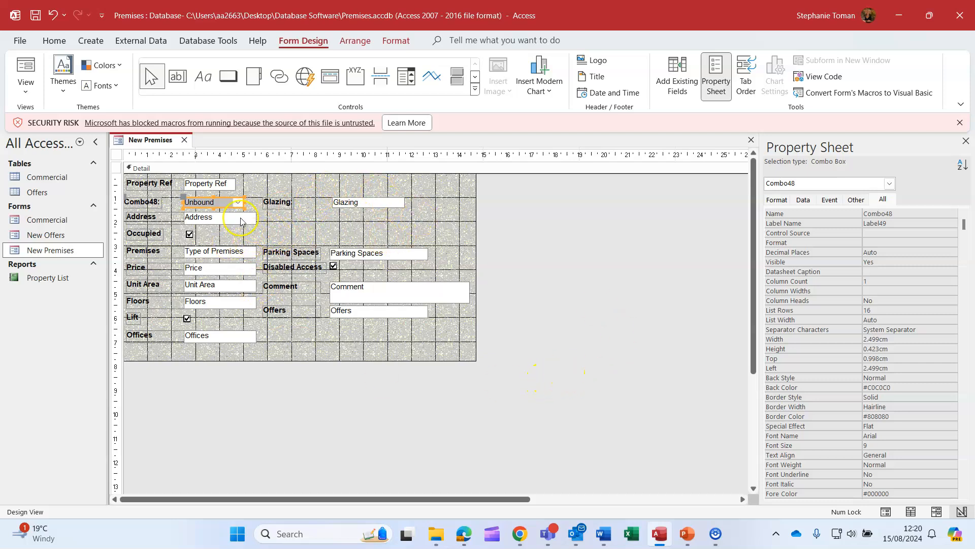
# Build the new combo box's Row Source query with the Location field of the Commercial table and save it to the property.
pyautogui.click(201, 202)
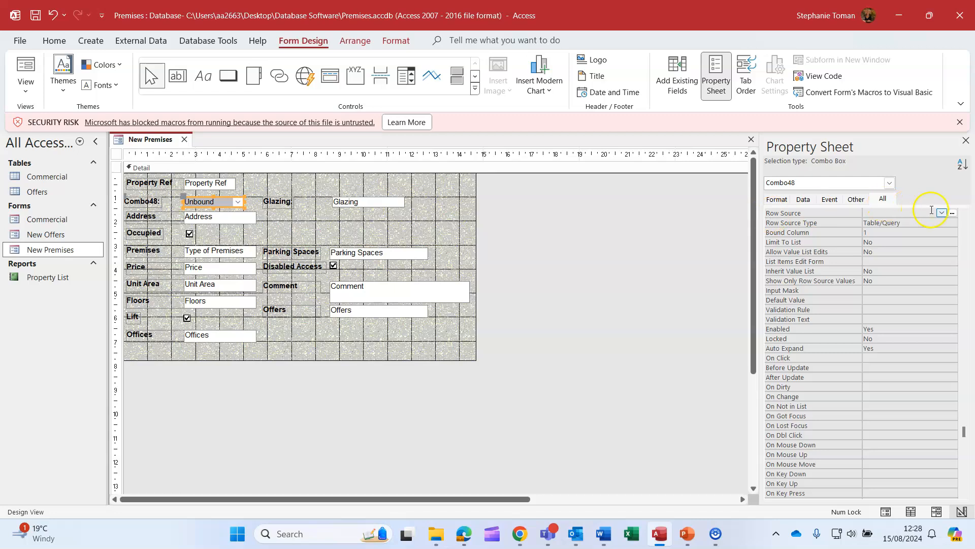
pyautogui.click(953, 214)
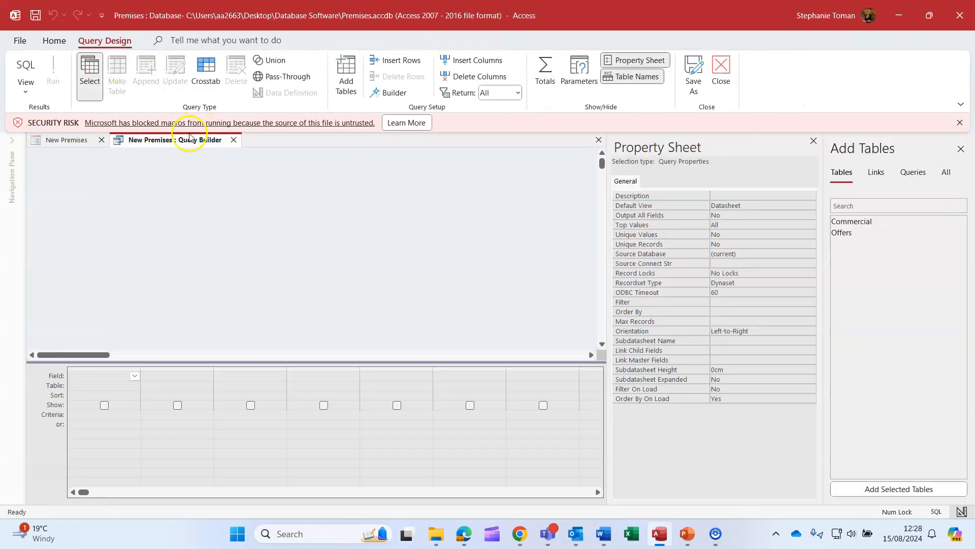
pyautogui.click(814, 141)
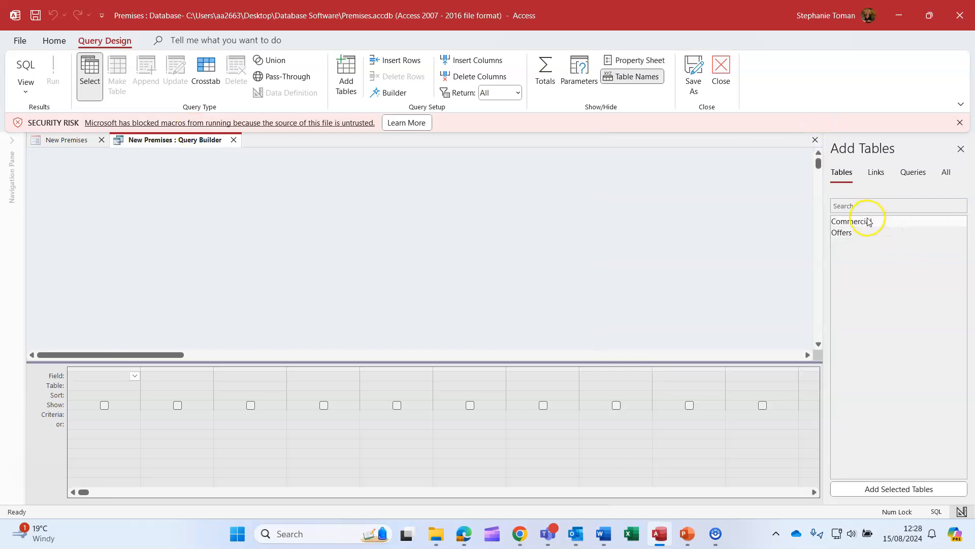
pyautogui.moveTo(868, 222); pyautogui.dragTo(154, 197)
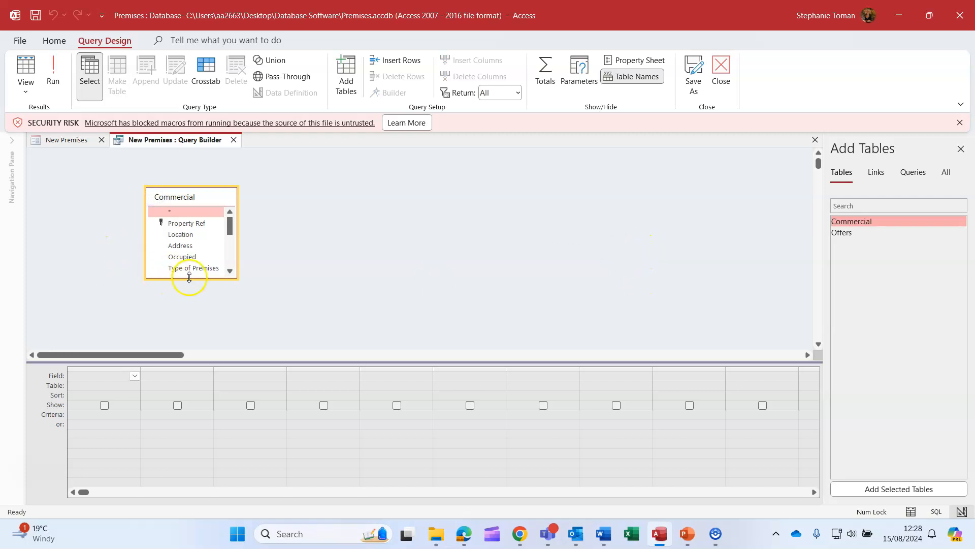
pyautogui.moveTo(189, 278); pyautogui.dragTo(186, 293)
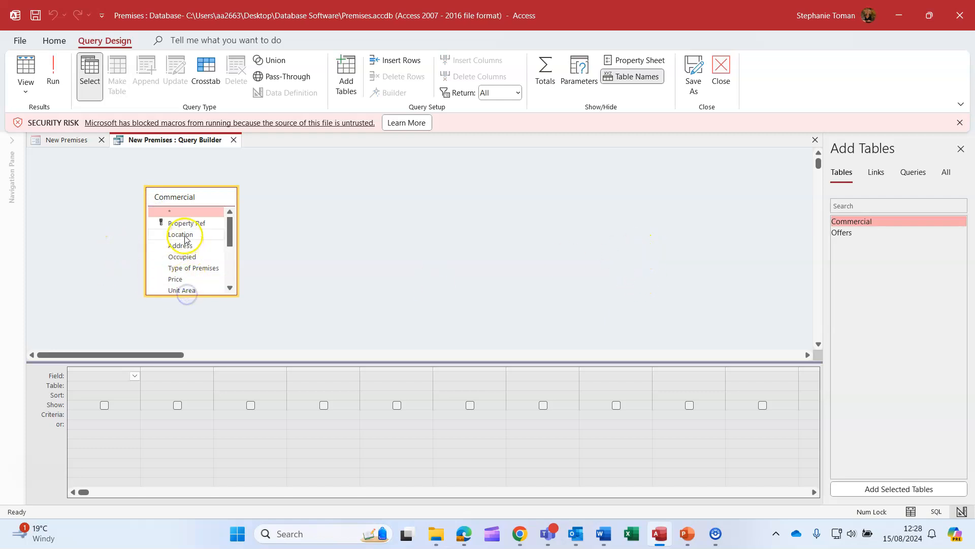
pyautogui.doubleClick(183, 235)
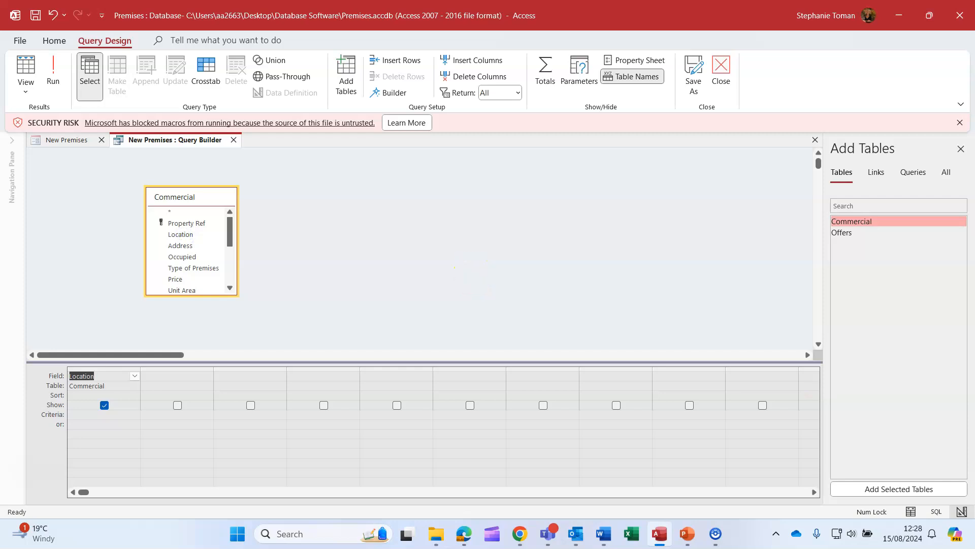
pyautogui.click(234, 139)
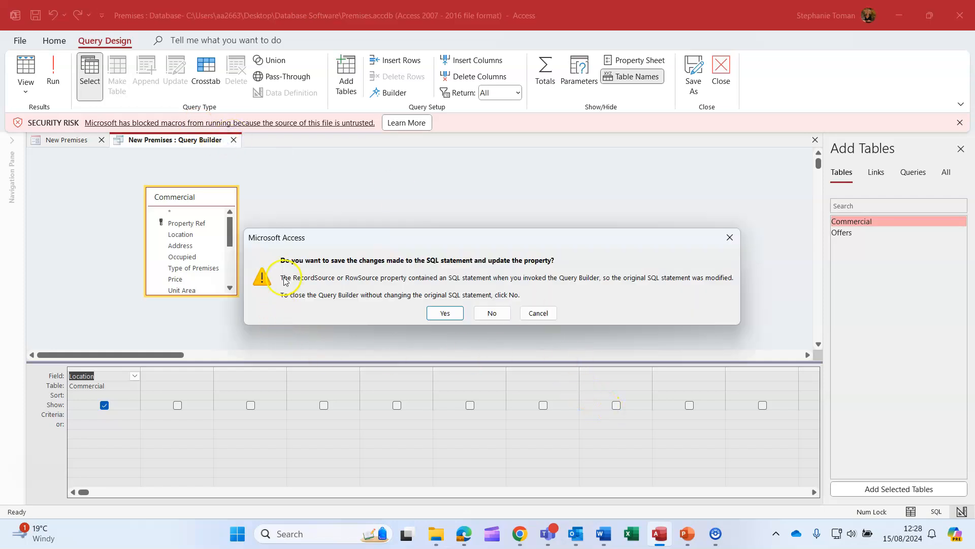
pyautogui.click(445, 314)
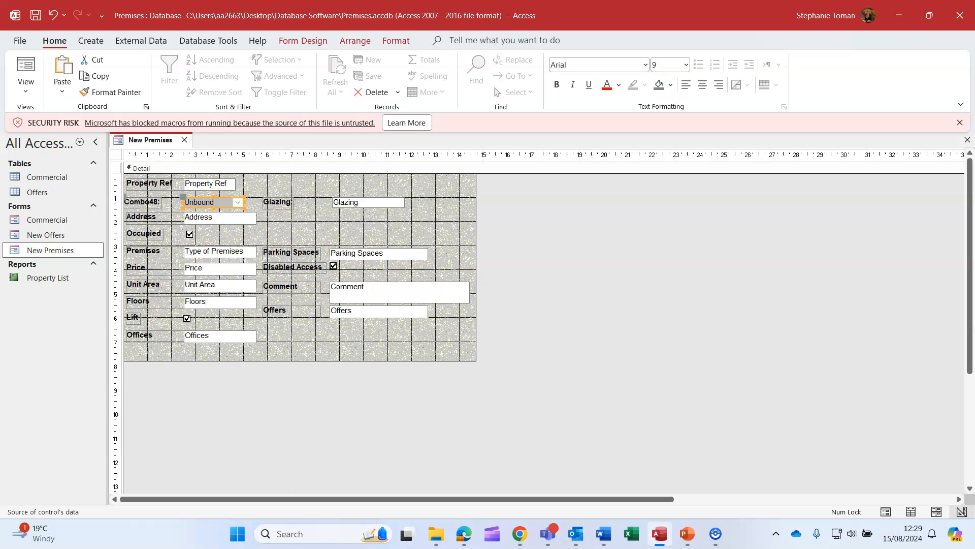
# Select the new combo box's label.
pyautogui.click(154, 202)
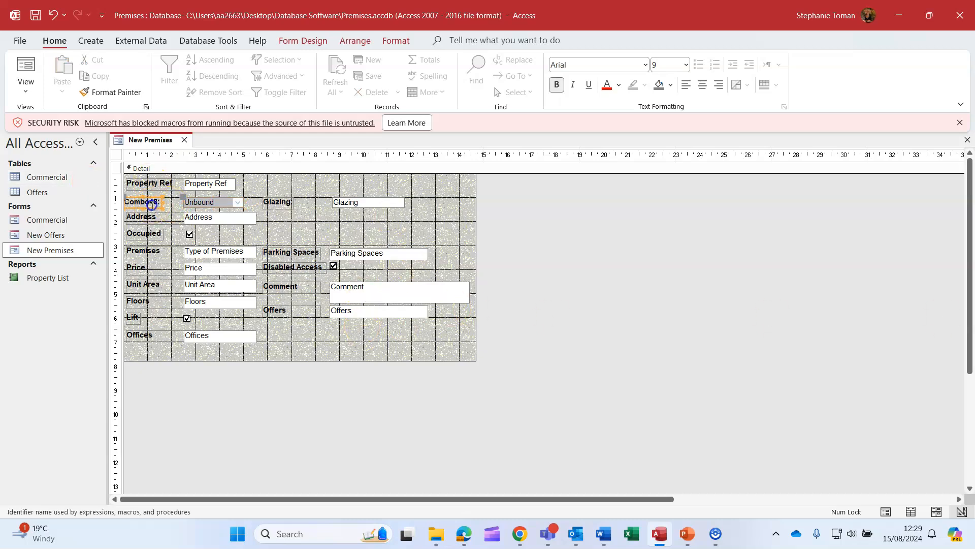
# Replace the text of the unbound combo box's label with Area.
pyautogui.write('Are')
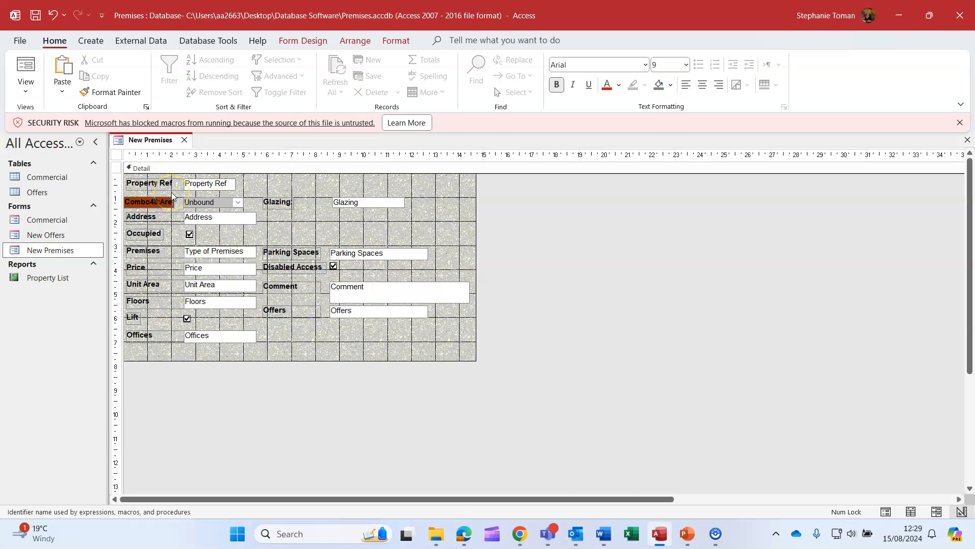
pyautogui.write('a')
pyautogui.click(159, 202)
pyautogui.press('BackSpace')
pyautogui.press('BackSpace')
pyautogui.press('BackSpace')
pyautogui.press('BackSpace')
pyautogui.press('BackSpace')
pyautogui.press('BackSpace')
pyautogui.press('BackSpace')
pyautogui.click(305, 185)
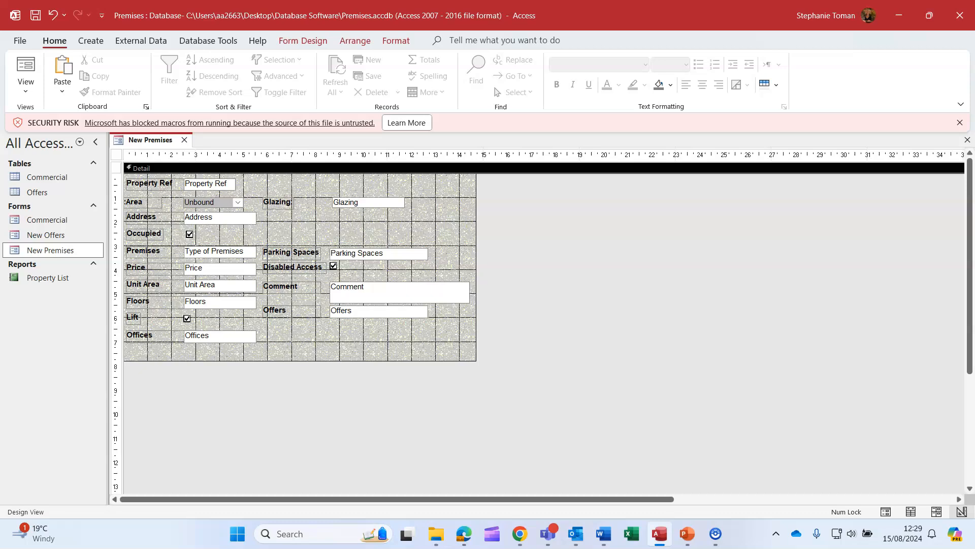
# Remove the stray colon from the combo box label's caption in its properties so it reads Area.
pyautogui.click(152, 222)
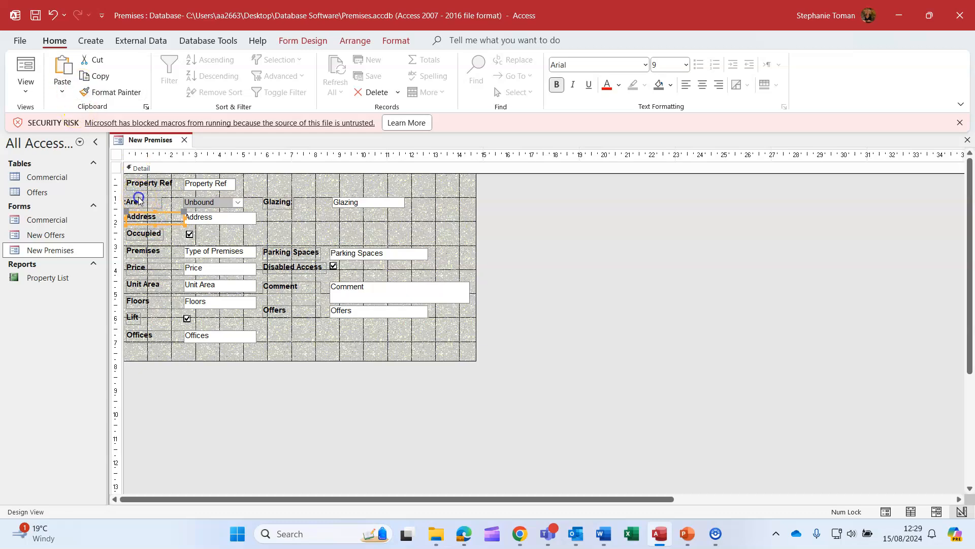
pyautogui.click(144, 205)
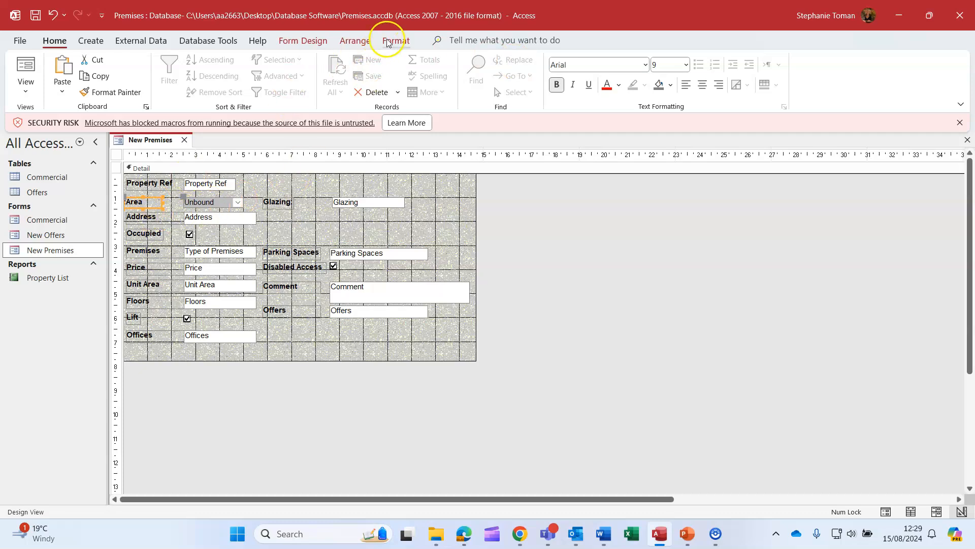
pyautogui.click(303, 40)
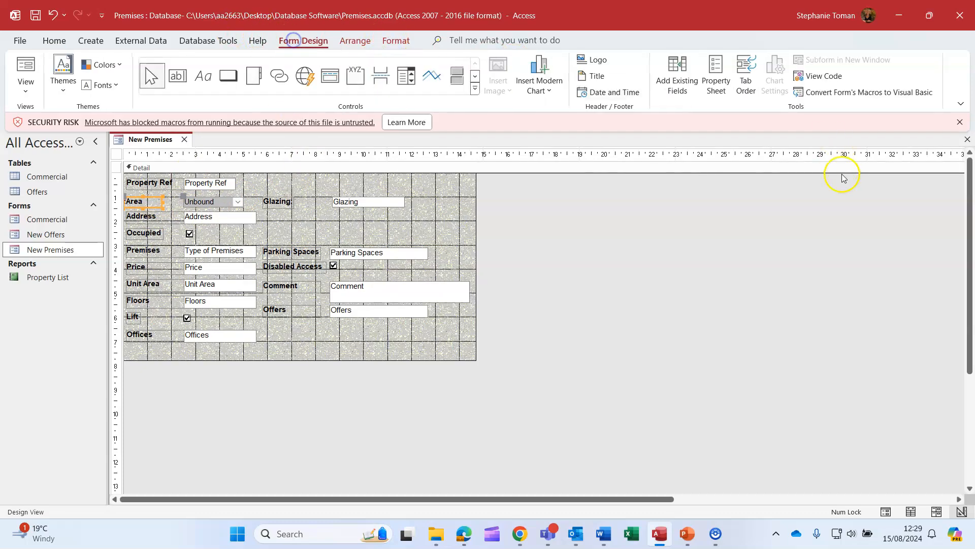
pyautogui.click(716, 76)
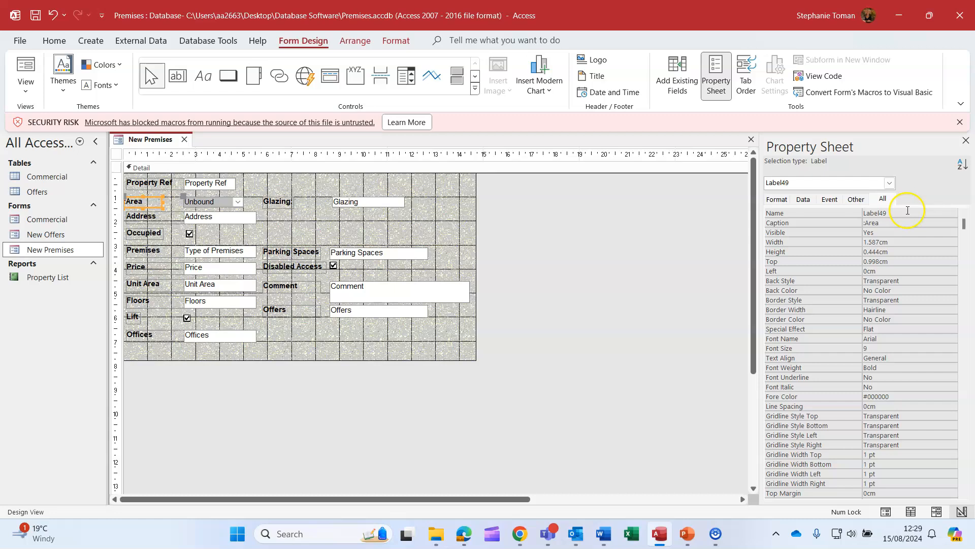
pyautogui.click(894, 223)
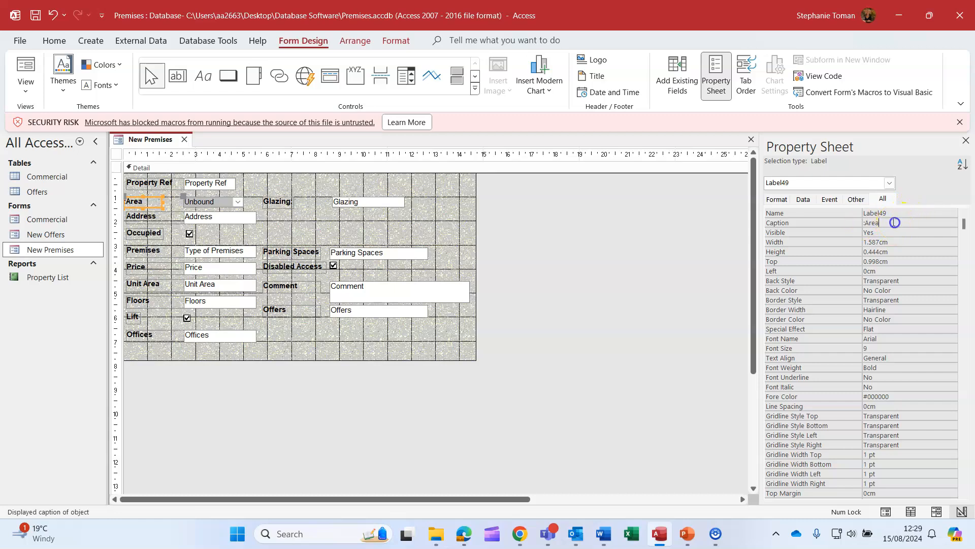
pyautogui.click(866, 223)
pyautogui.click(892, 223)
pyautogui.click(878, 199)
# Check the Area drop-down list in Form View, and return the form to Design View.
pyautogui.click(25, 71)
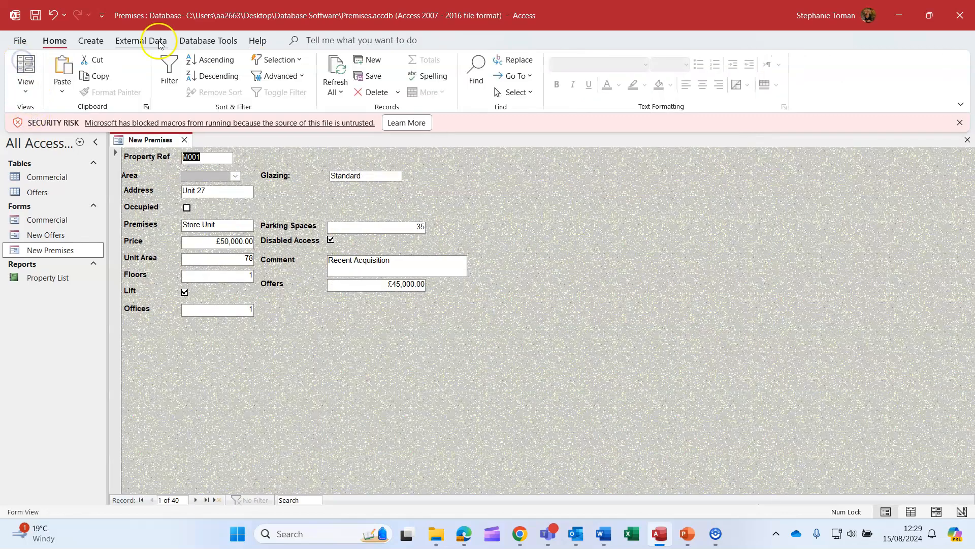
pyautogui.click(235, 176)
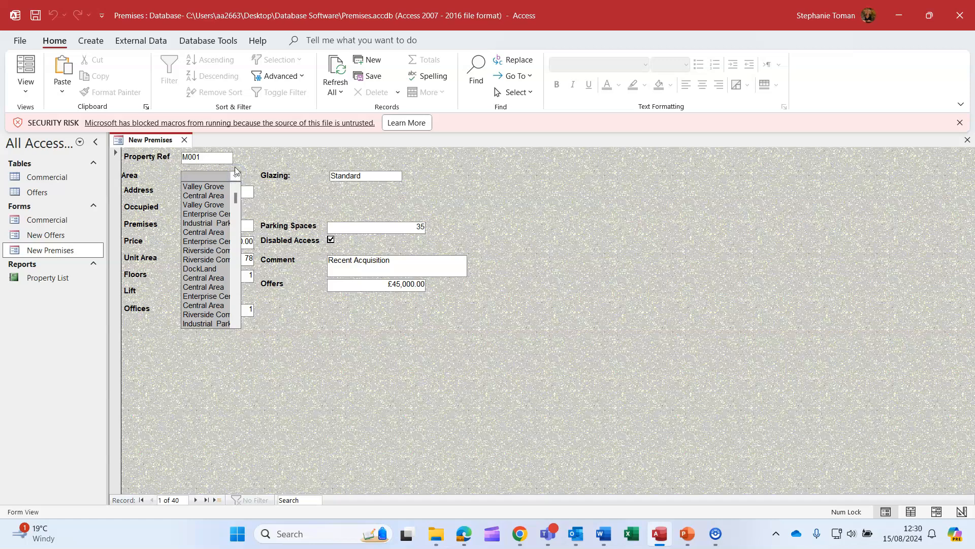
pyautogui.click(25, 87)
pyautogui.click(42, 201)
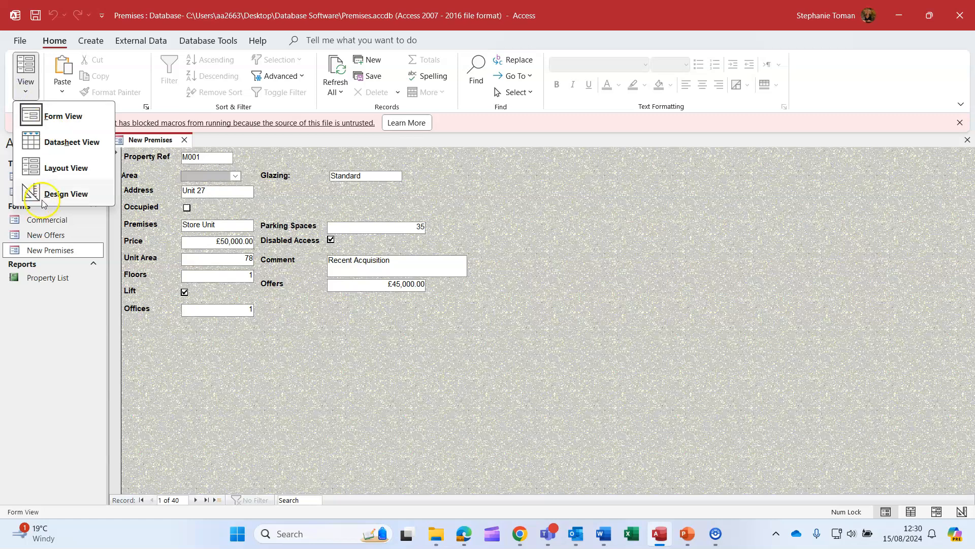
pyautogui.click(62, 194)
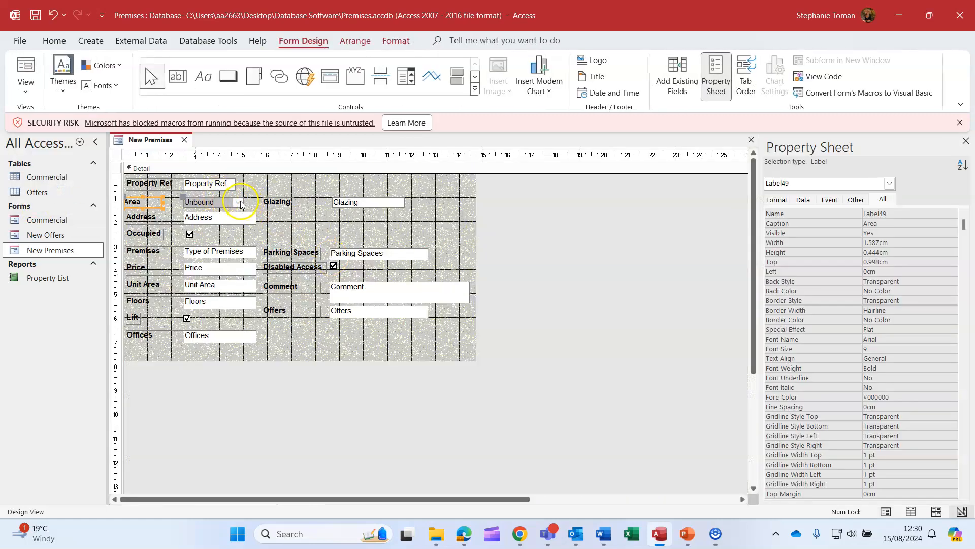
# Widen the Area combo box to about 3.09 cm and check its list entries in Form View.
pyautogui.click(243, 204)
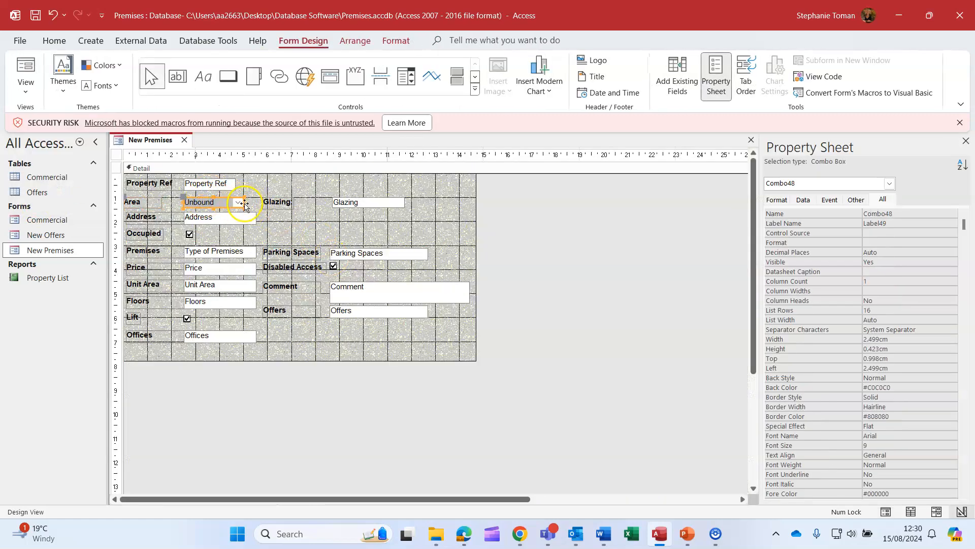
pyautogui.moveTo(245, 202); pyautogui.dragTo(258, 200)
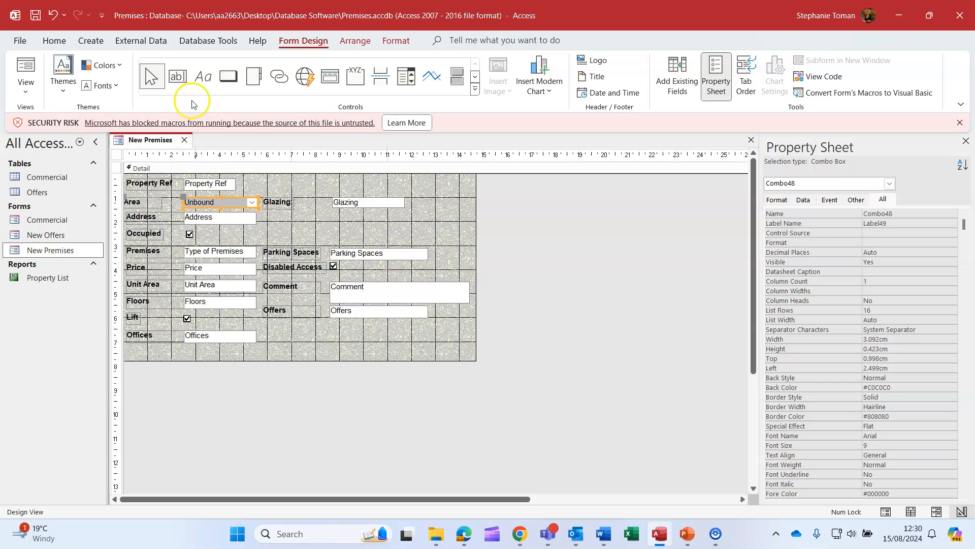
pyautogui.click(26, 68)
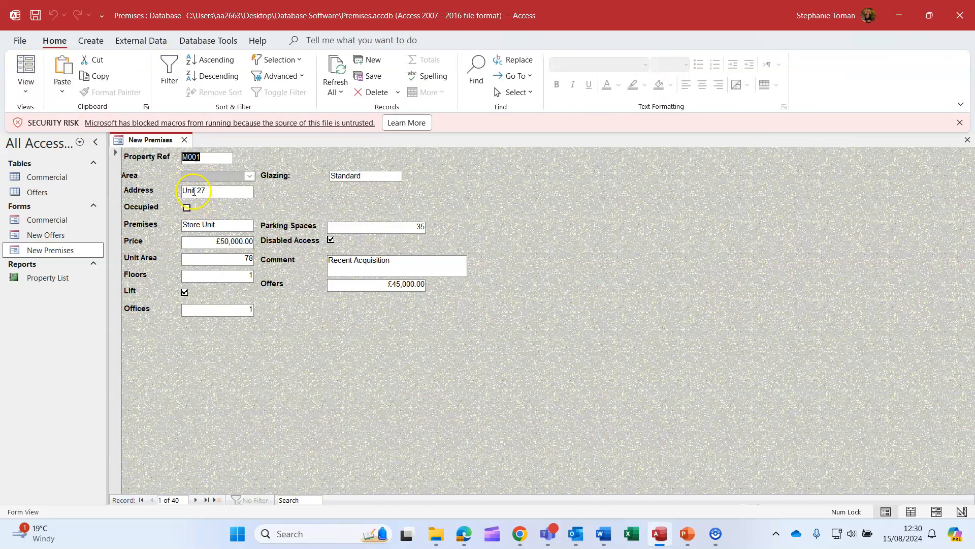
pyautogui.click(252, 177)
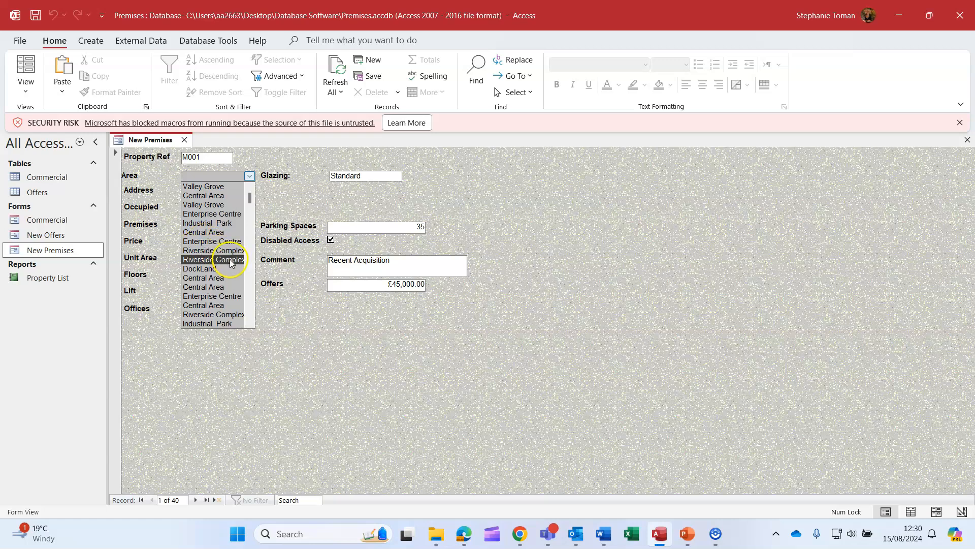
pyautogui.click(25, 71)
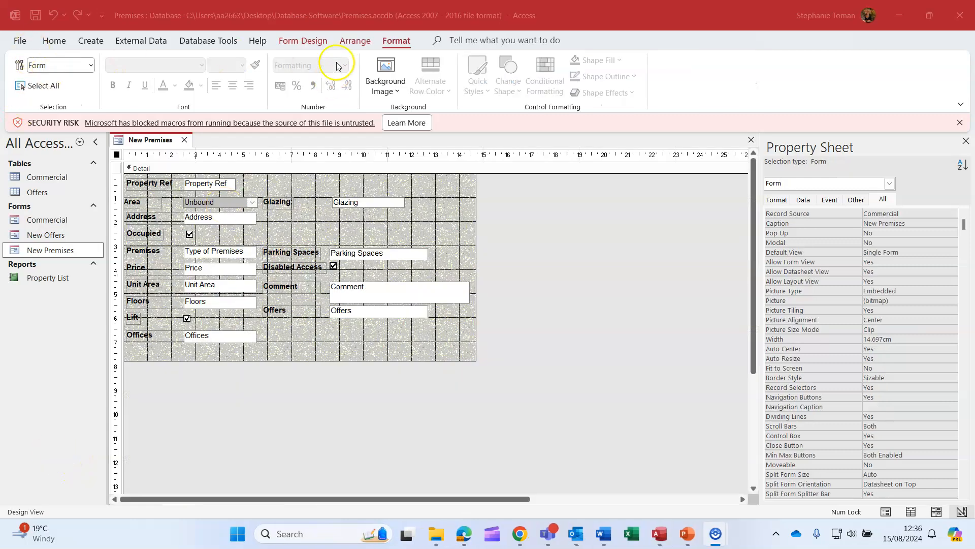
# In Design View, open the Area combo box's Row Source in the Query Builder.
pyautogui.click(299, 42)
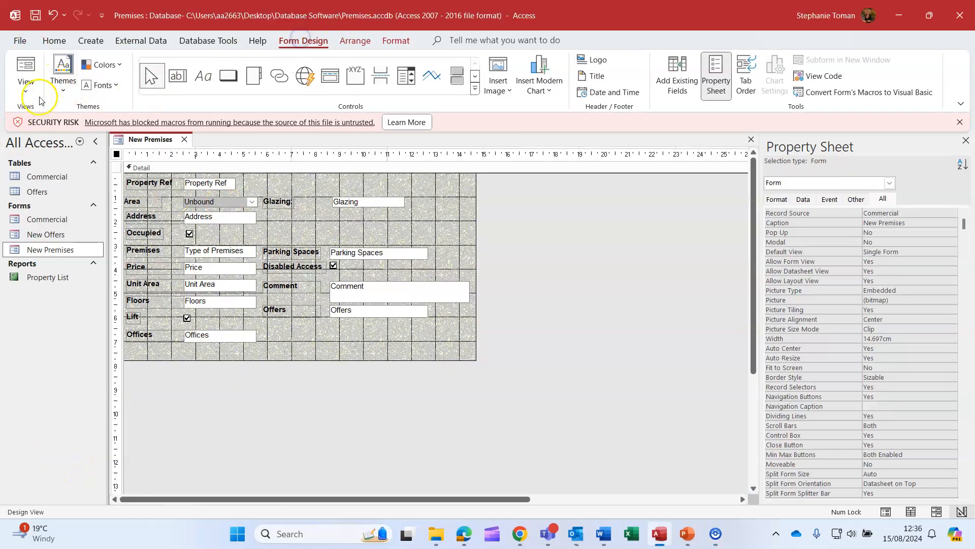
pyautogui.click(31, 89)
pyautogui.click(98, 202)
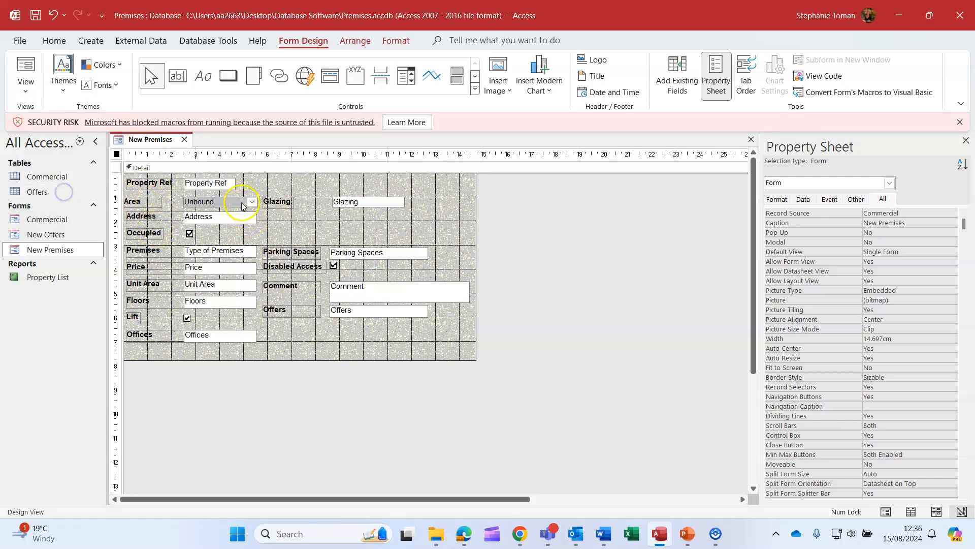
pyautogui.click(215, 201)
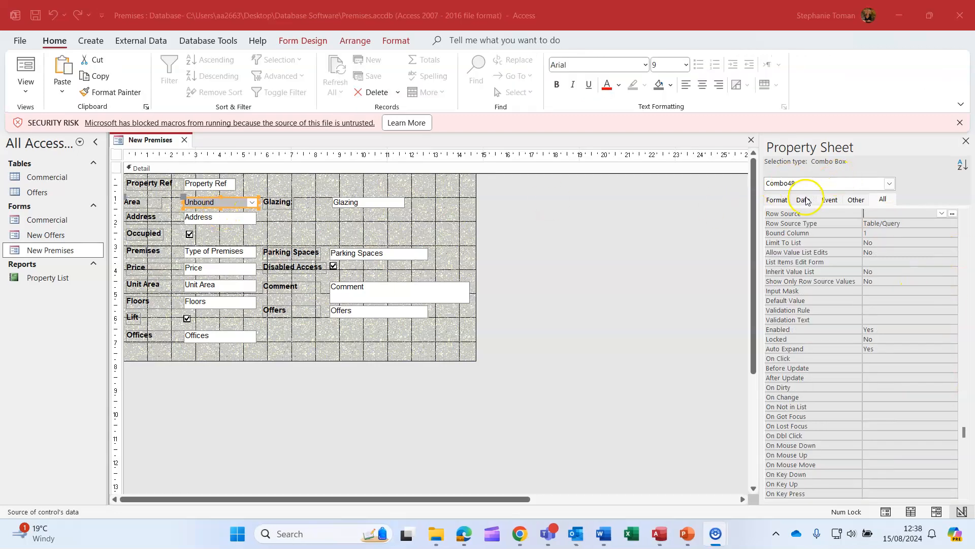
pyautogui.click(803, 200)
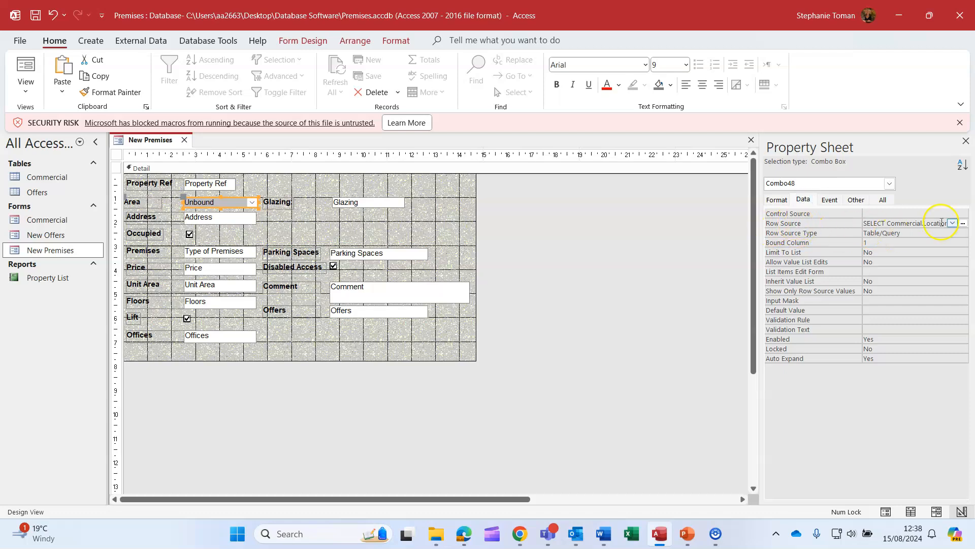
pyautogui.click(963, 224)
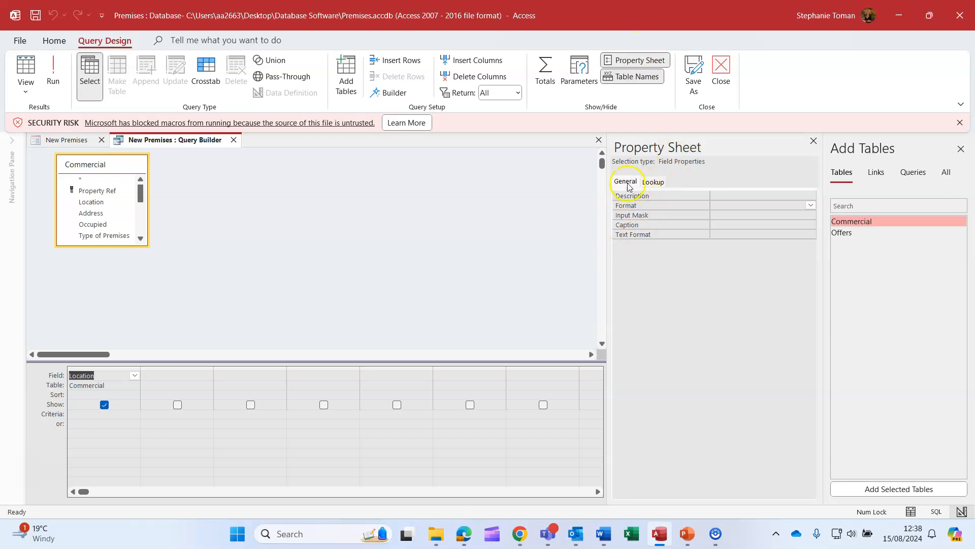
# Set the row source query's Unique Values property to Yes, and close the Query Builder saving the changes.
pyautogui.click(655, 60)
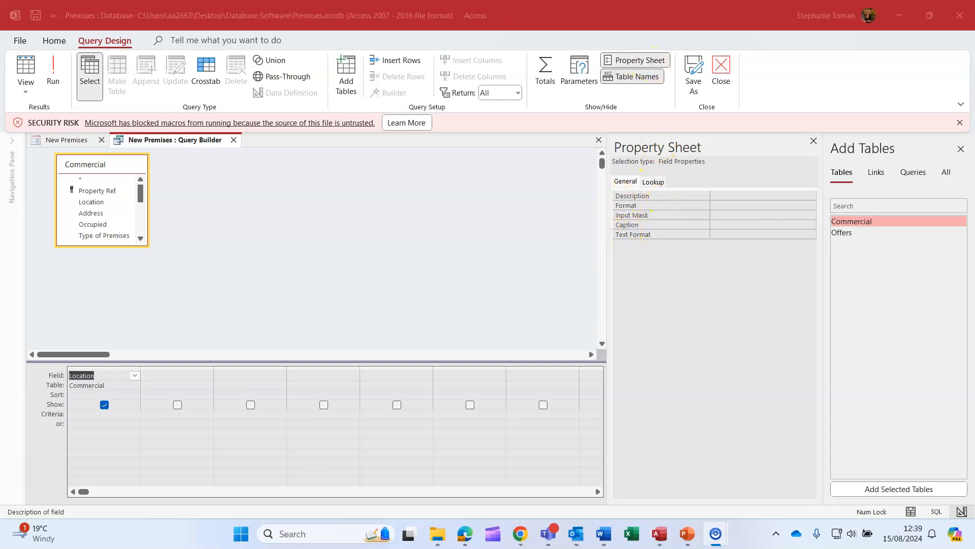
pyautogui.click(406, 233)
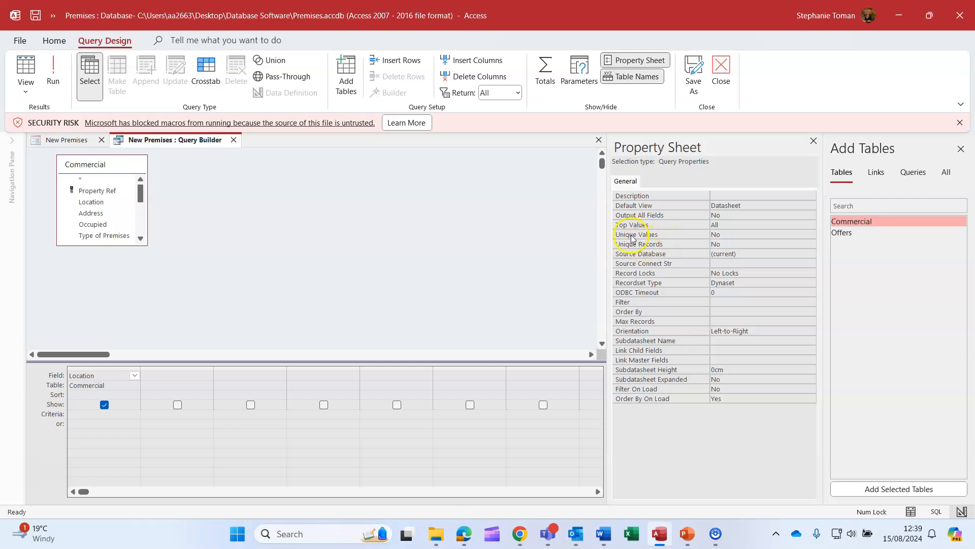
pyautogui.click(741, 237)
pyautogui.click(810, 234)
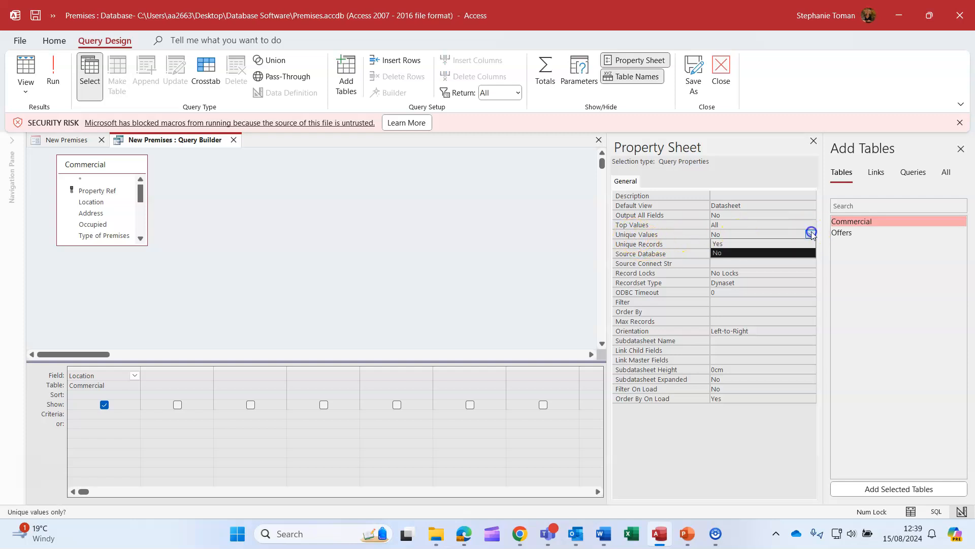
pyautogui.click(771, 246)
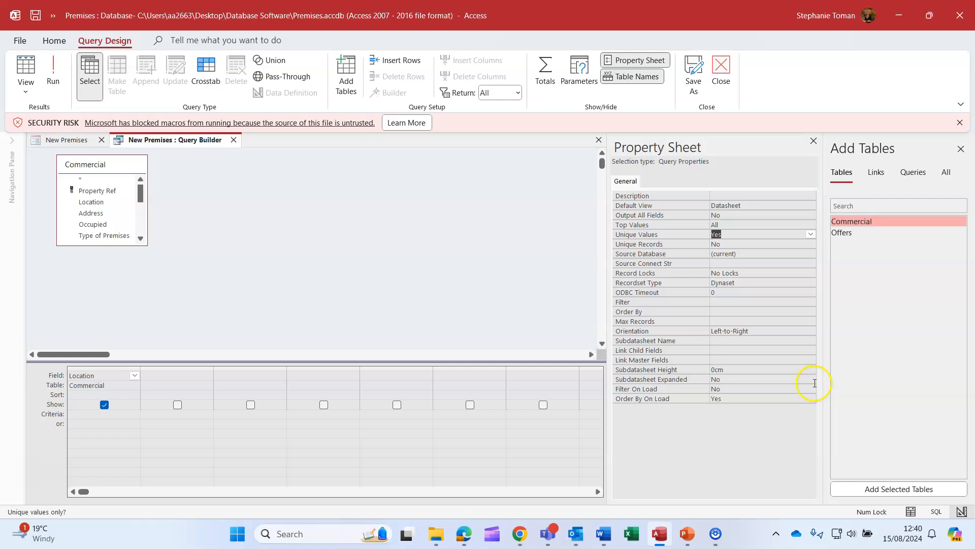
pyautogui.click(234, 140)
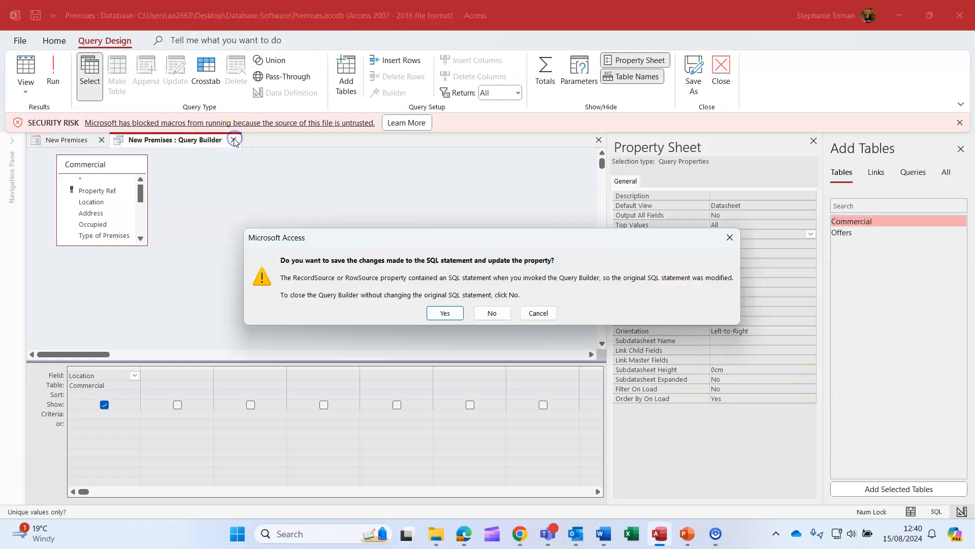
pyautogui.click(443, 315)
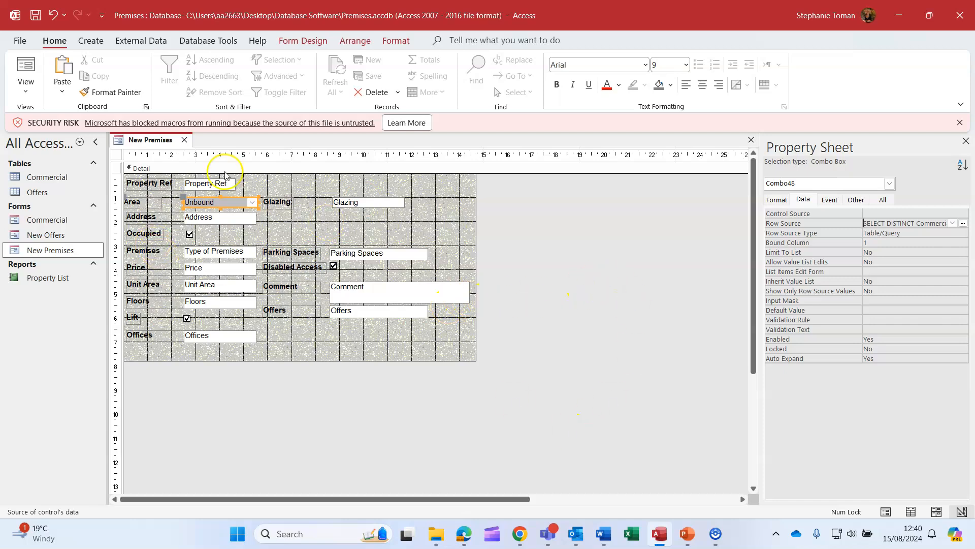
# Check the Area drop-down list for duplicate entries in Form View, and return the form to Design View.
pyautogui.click(26, 71)
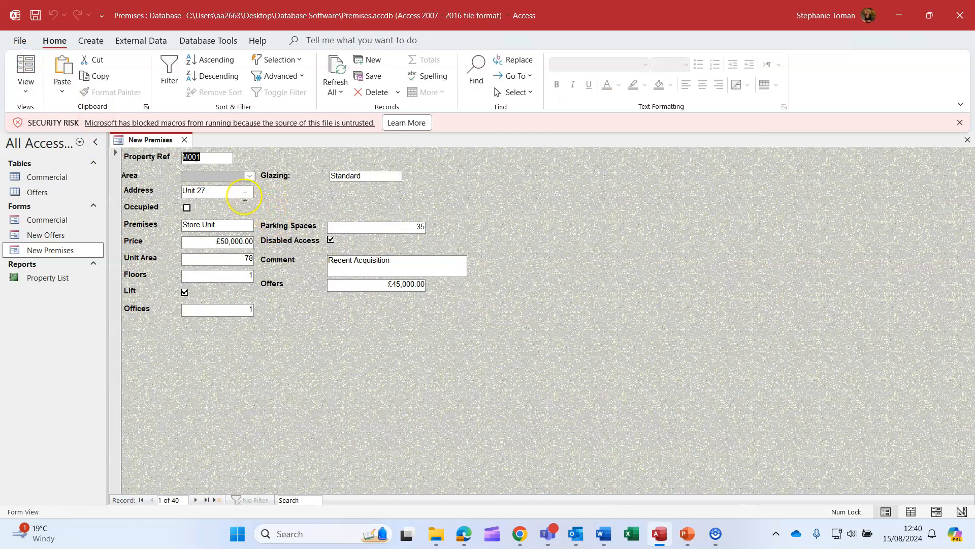
pyautogui.click(249, 175)
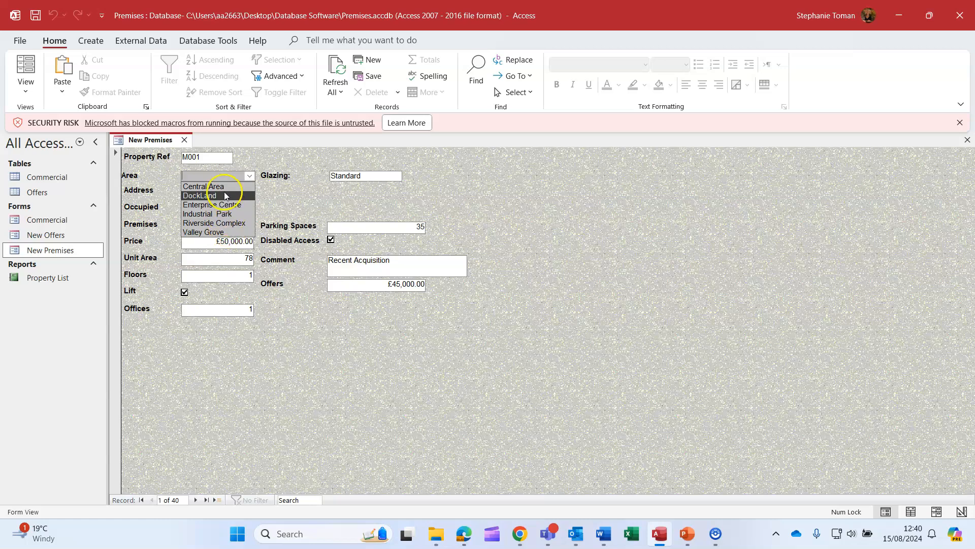
pyautogui.click(24, 62)
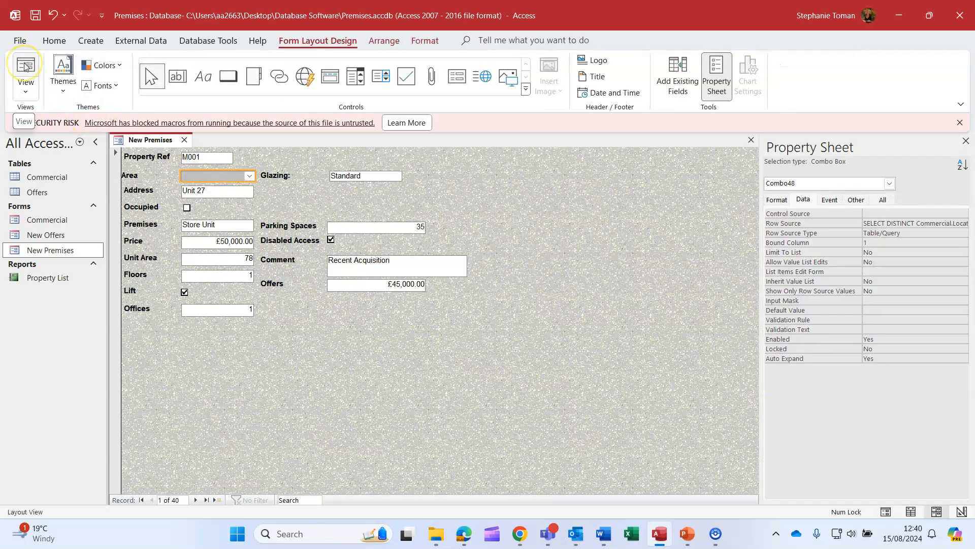
pyautogui.click(25, 87)
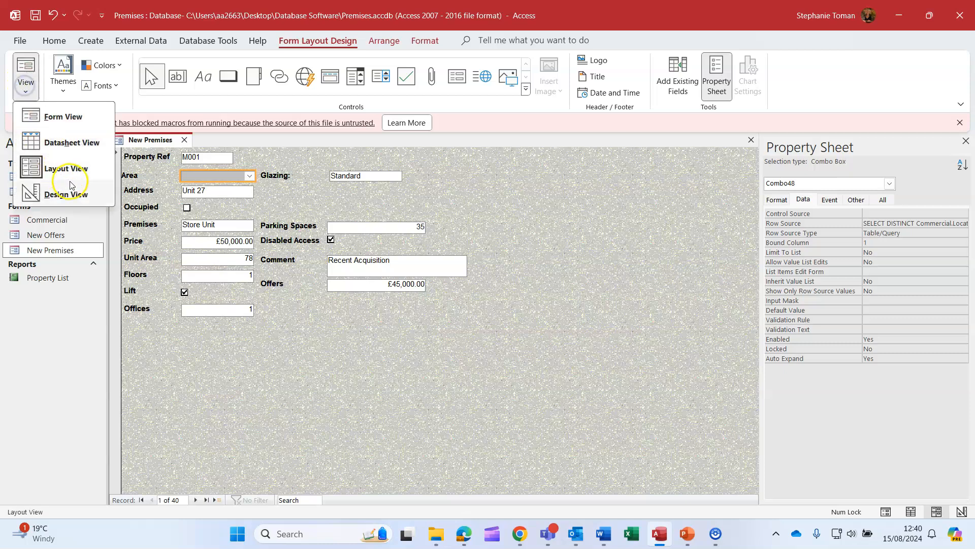
pyautogui.click(72, 196)
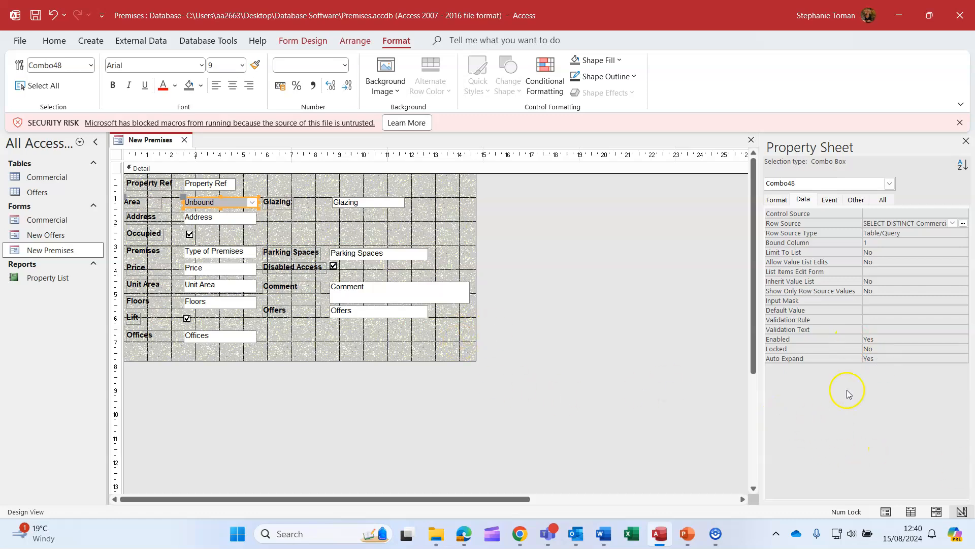
# Bind the Area combo box to the Location field by setting its Control Source.
pyautogui.click(956, 213)
pyautogui.click(964, 213)
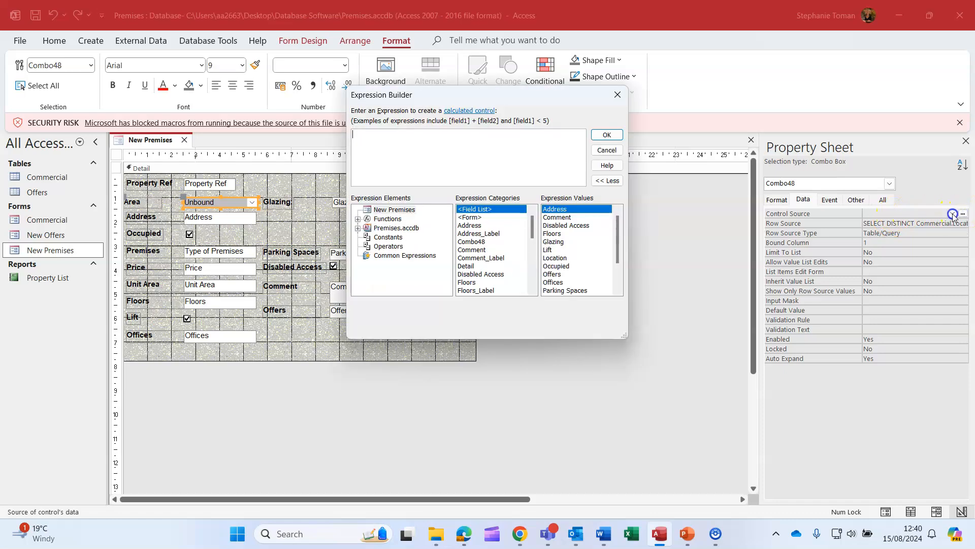
pyautogui.click(953, 213)
pyautogui.click(604, 96)
pyautogui.click(952, 213)
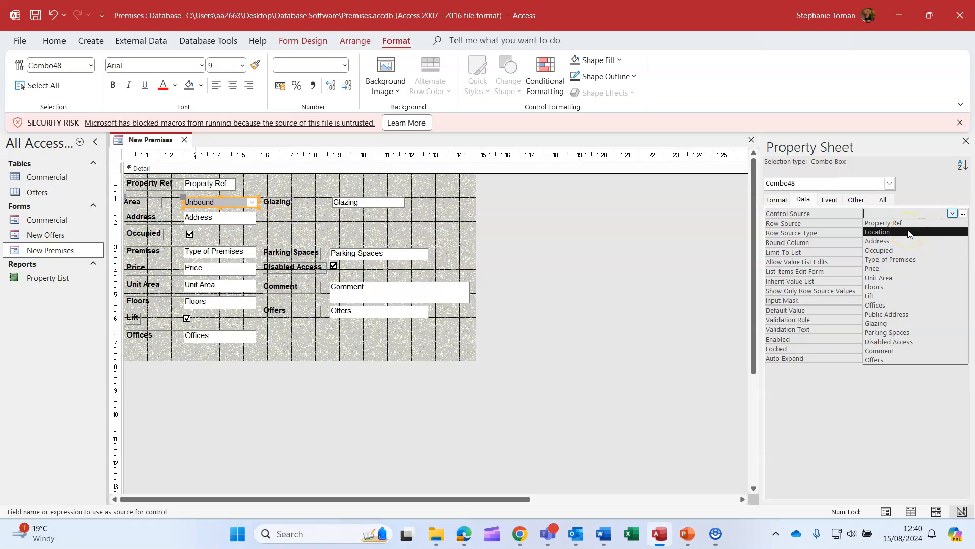
pyautogui.click(908, 233)
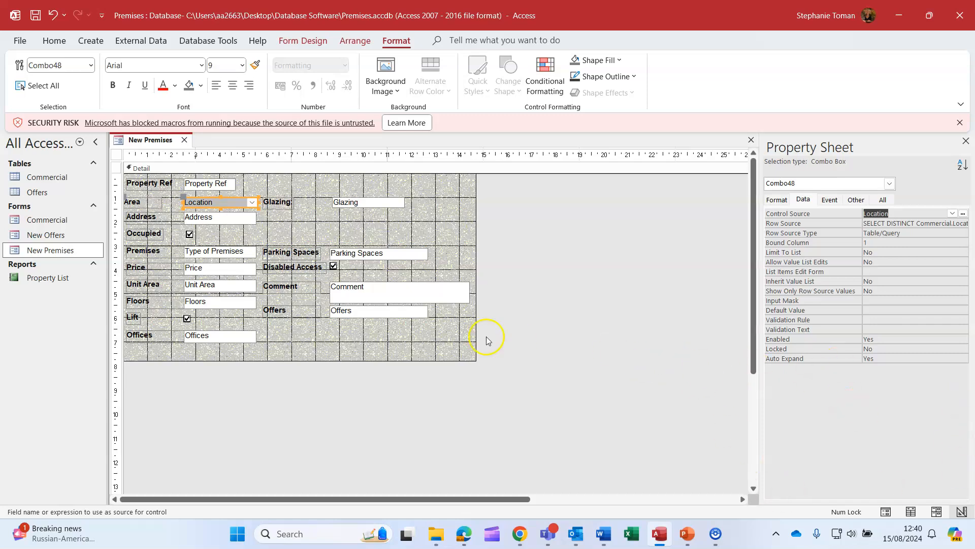
pyautogui.click(157, 201)
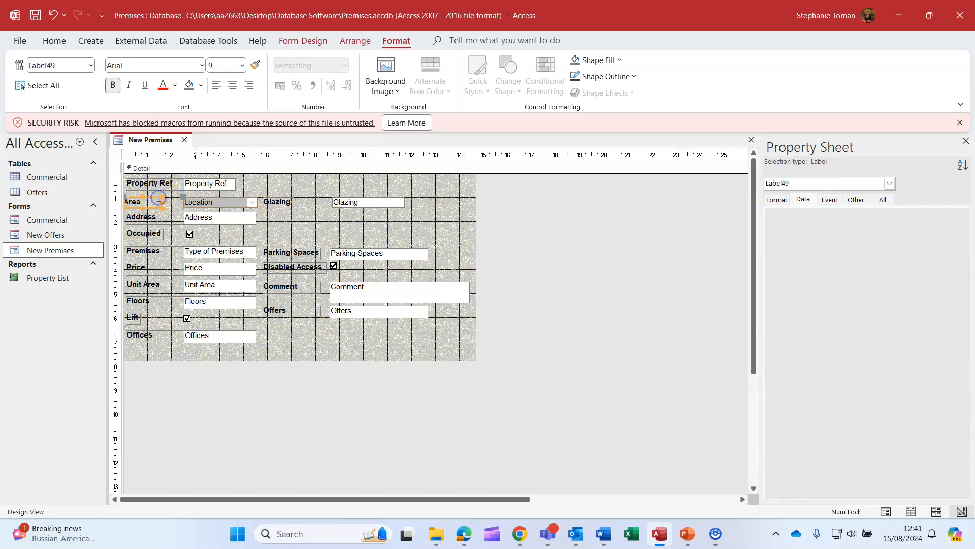
pyautogui.click(435, 226)
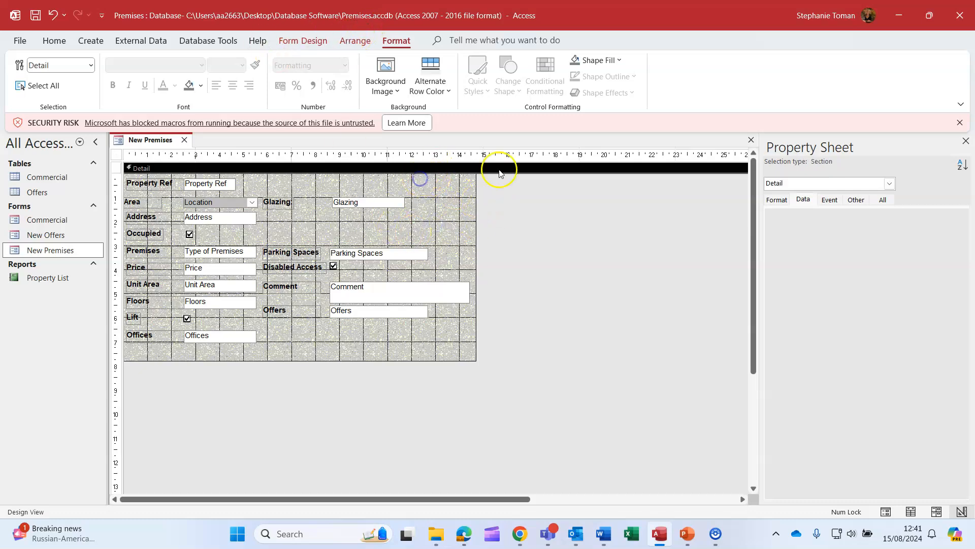
pyautogui.click(359, 41)
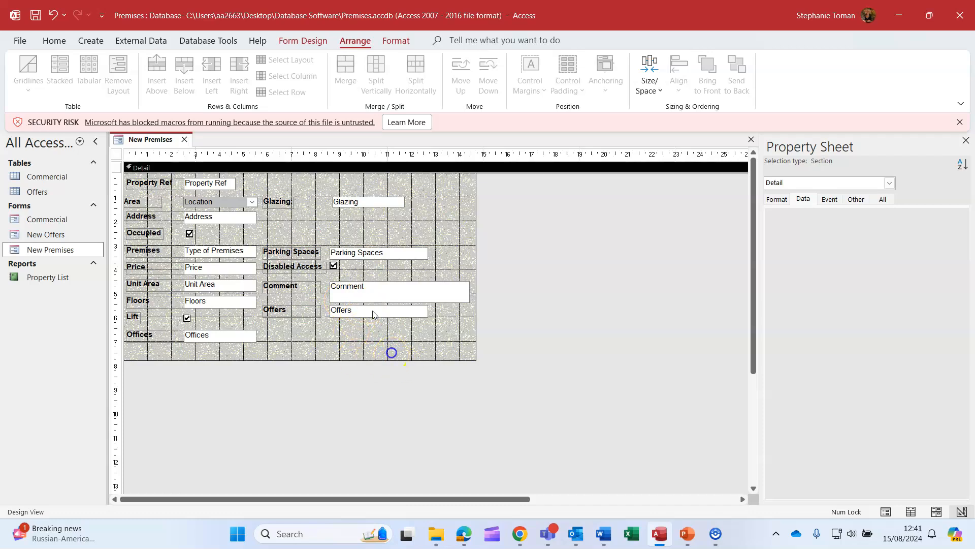
# Move the Area combo box (Combo48) directly after Address in the form's tab order.
pyautogui.click(304, 40)
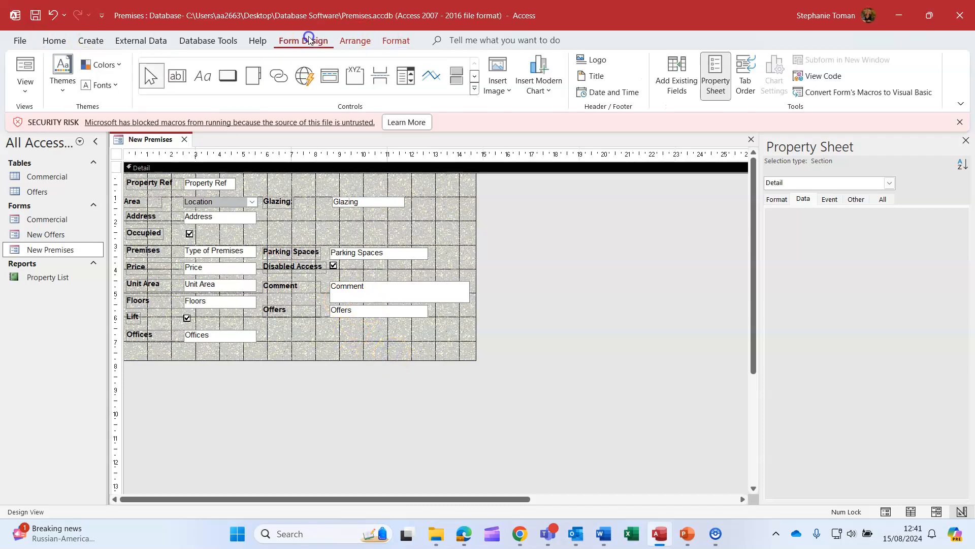
pyautogui.click(28, 85)
pyautogui.click(50, 193)
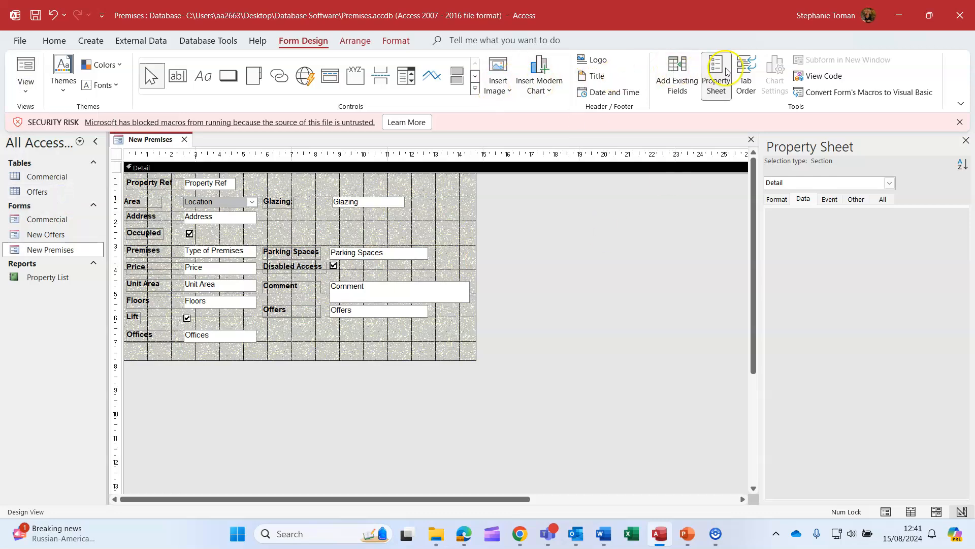
pyautogui.click(746, 71)
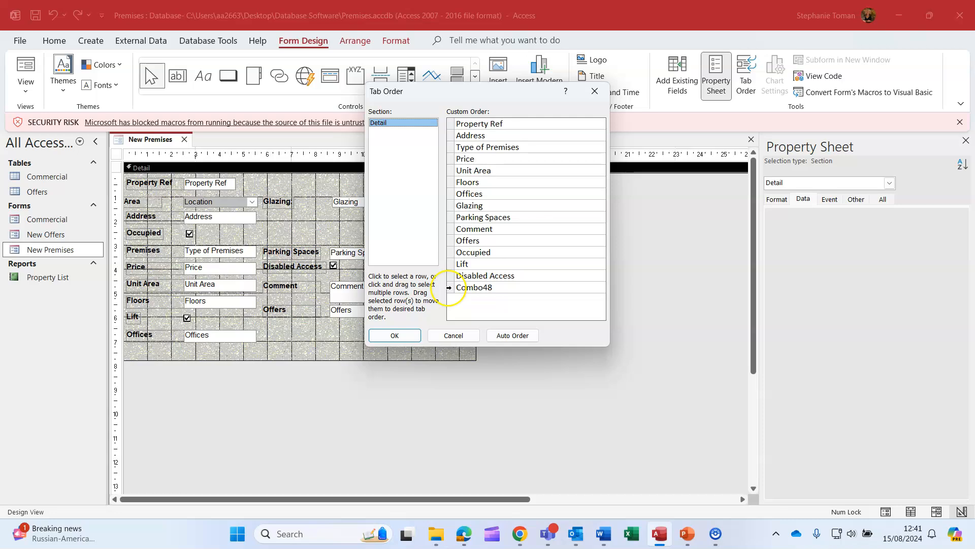
pyautogui.click(450, 287)
pyautogui.moveTo(449, 287); pyautogui.dragTo(453, 145)
pyautogui.click(475, 148)
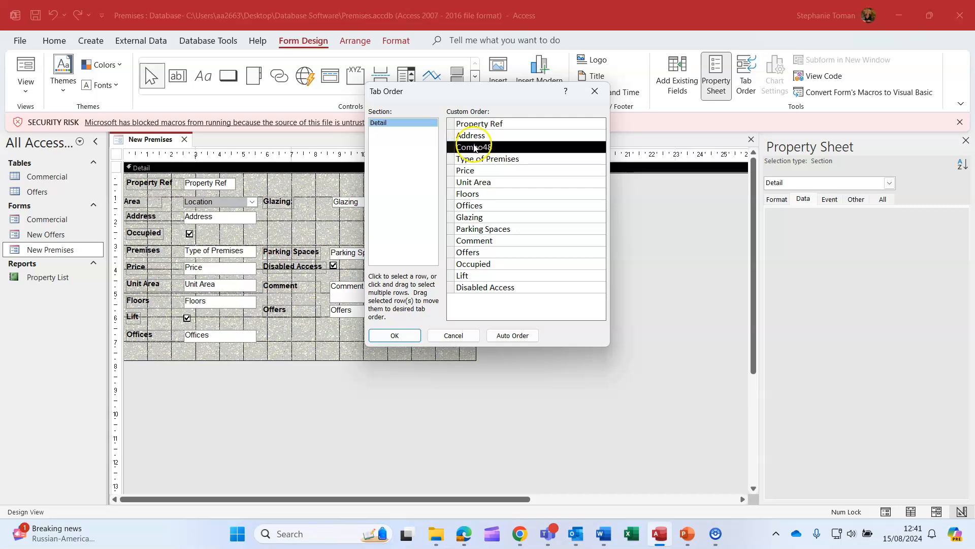
pyautogui.click(393, 337)
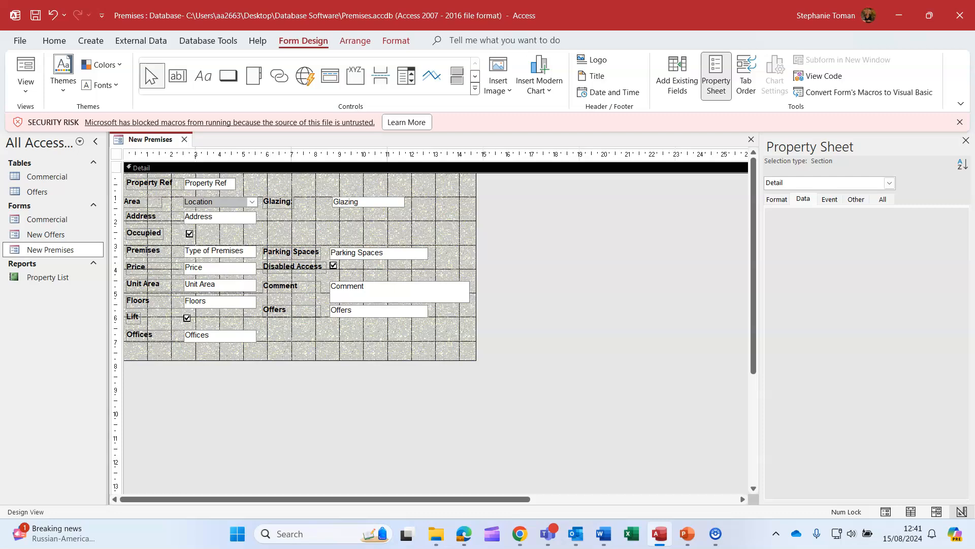
# Test the Area combo box in Form View by choosing DockLand in a new record.
pyautogui.click(250, 201)
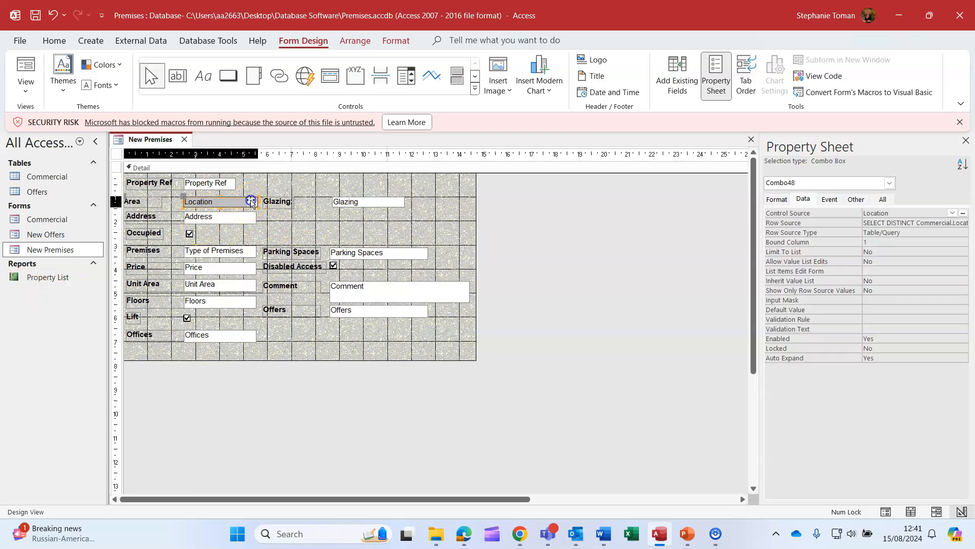
pyautogui.click(25, 87)
pyautogui.click(56, 116)
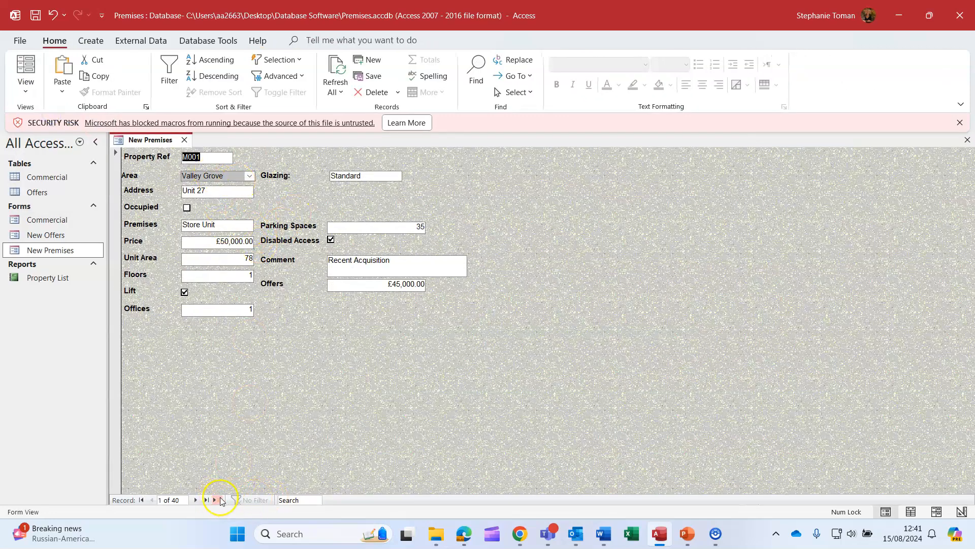
pyautogui.click(215, 500)
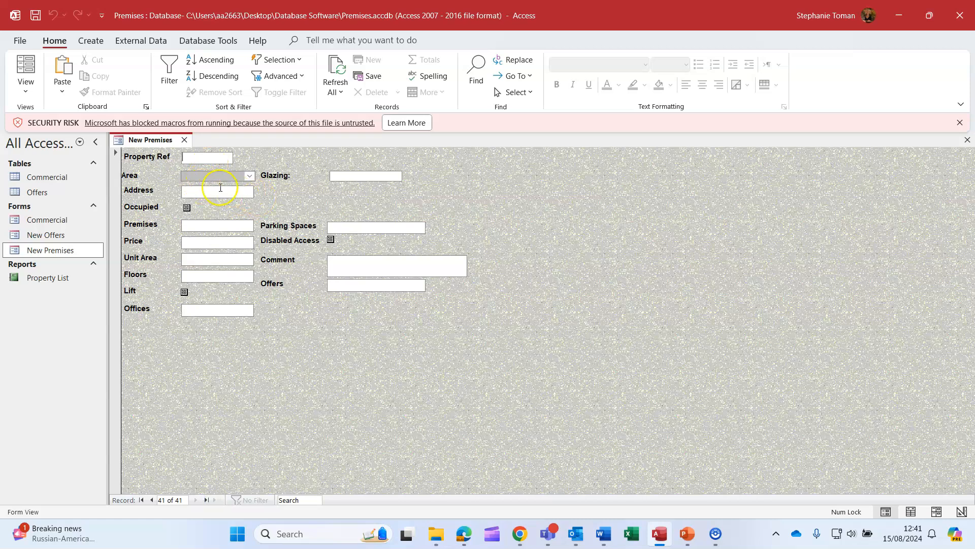
pyautogui.click(249, 175)
pyautogui.click(201, 196)
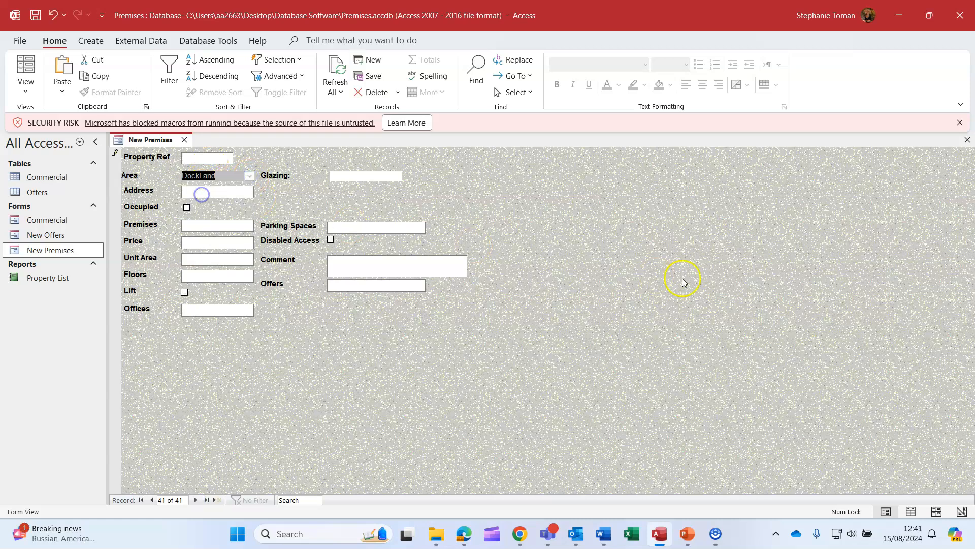
# Discard the incomplete new record and return the form to Design View.
pyautogui.click(188, 158)
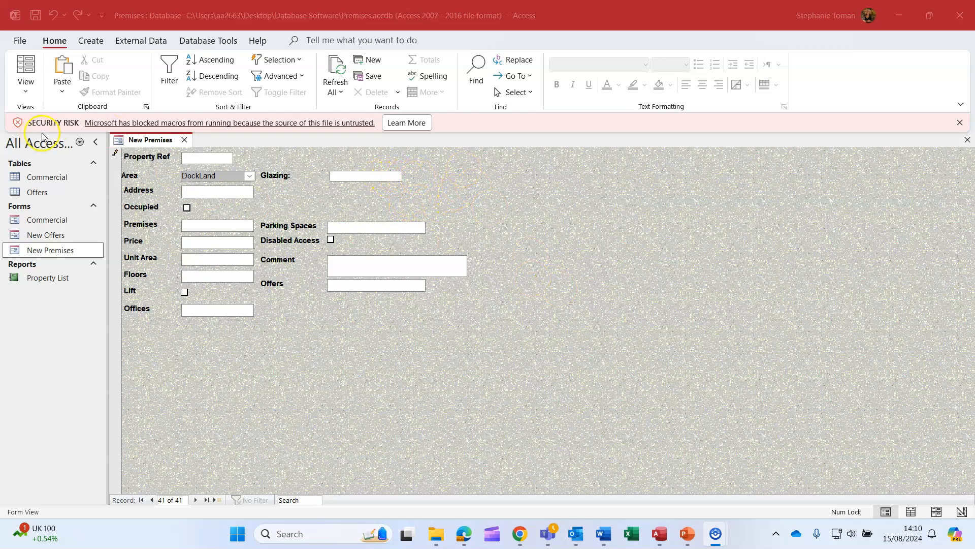
pyautogui.click(24, 91)
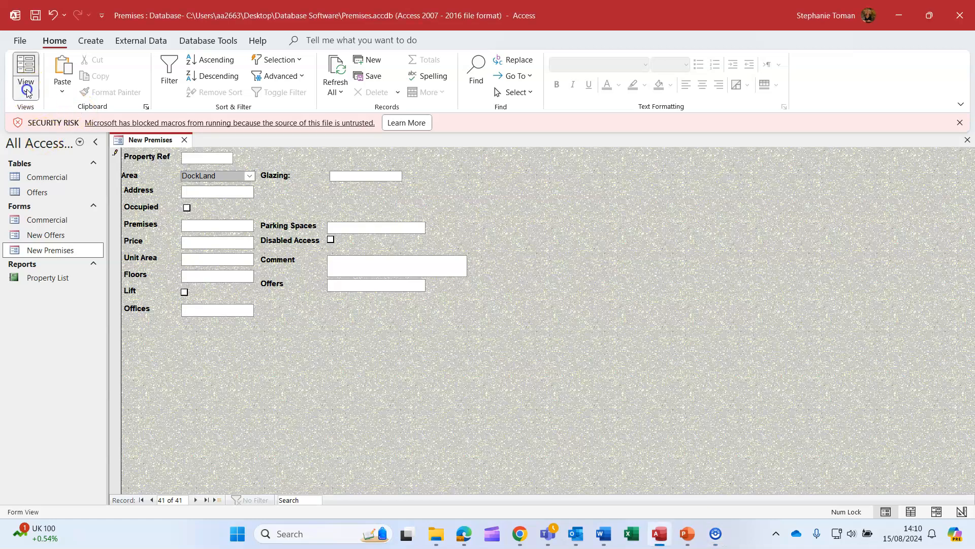
pyautogui.click(24, 92)
pyautogui.click(53, 201)
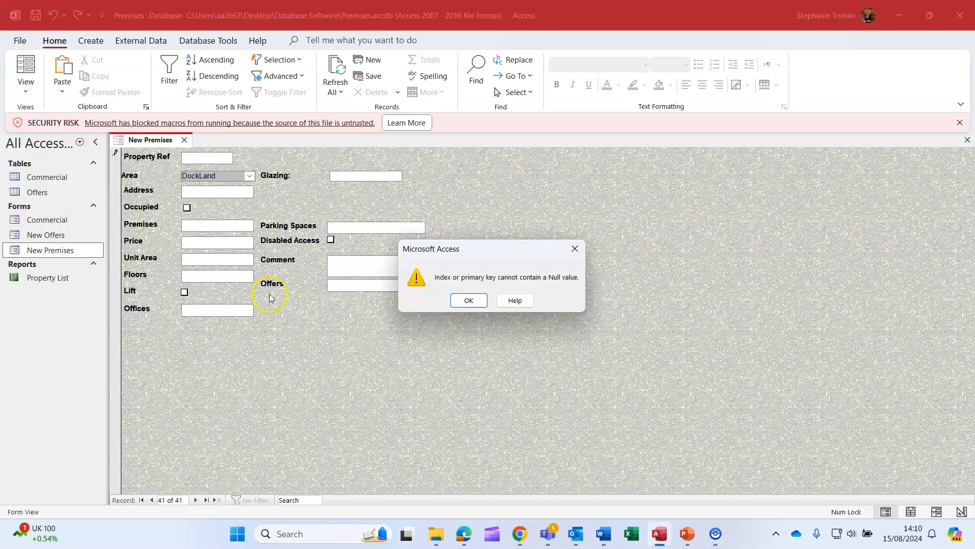
pyautogui.click(467, 301)
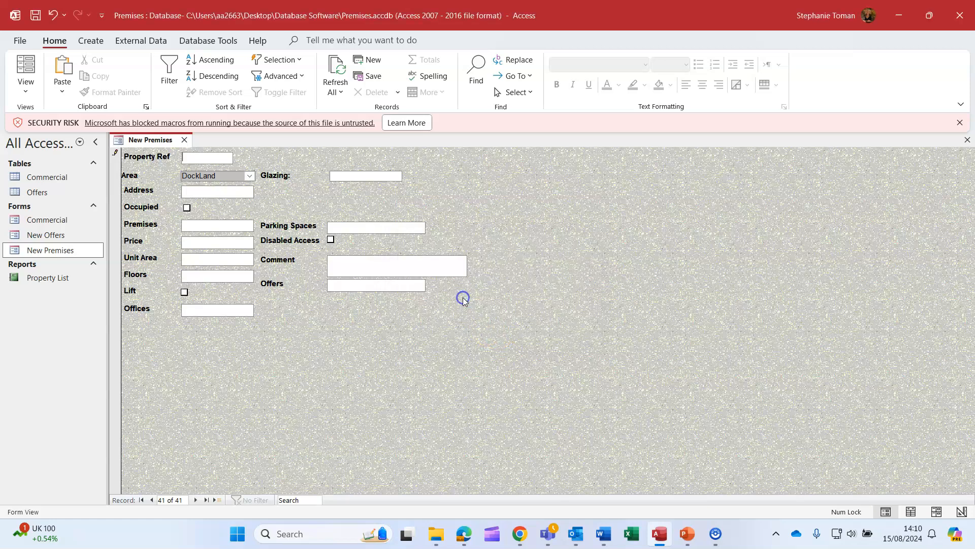
pyautogui.press('Escape')
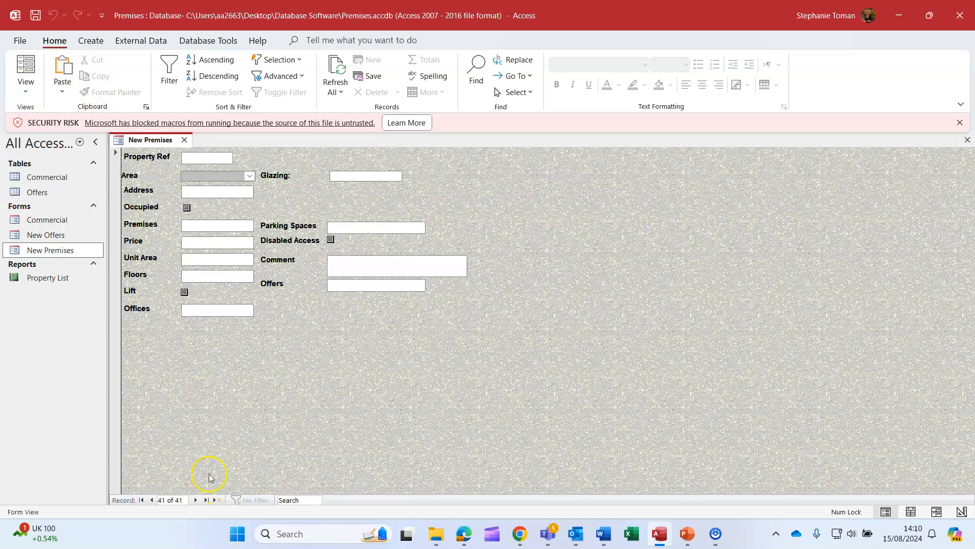
pyautogui.click(206, 500)
pyautogui.click(25, 89)
pyautogui.click(58, 195)
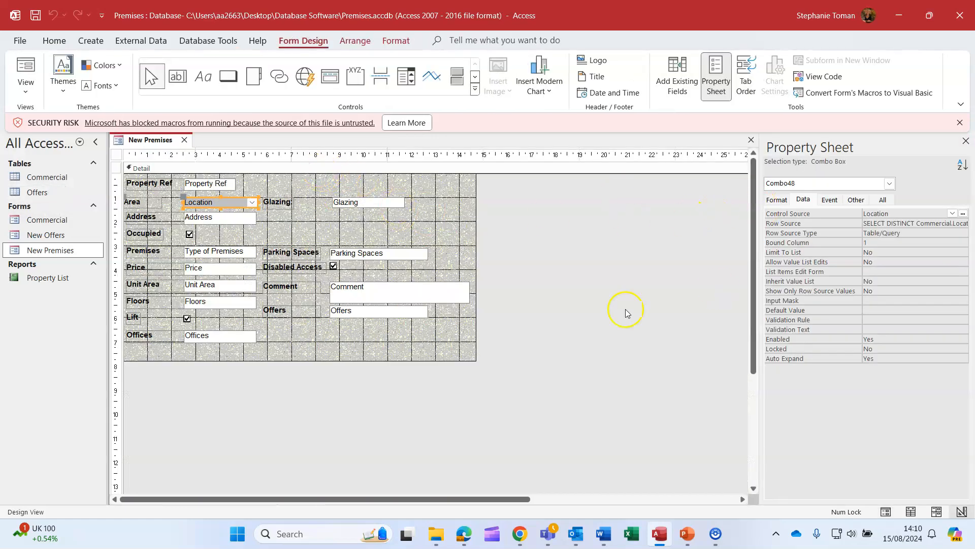
pyautogui.click(25, 92)
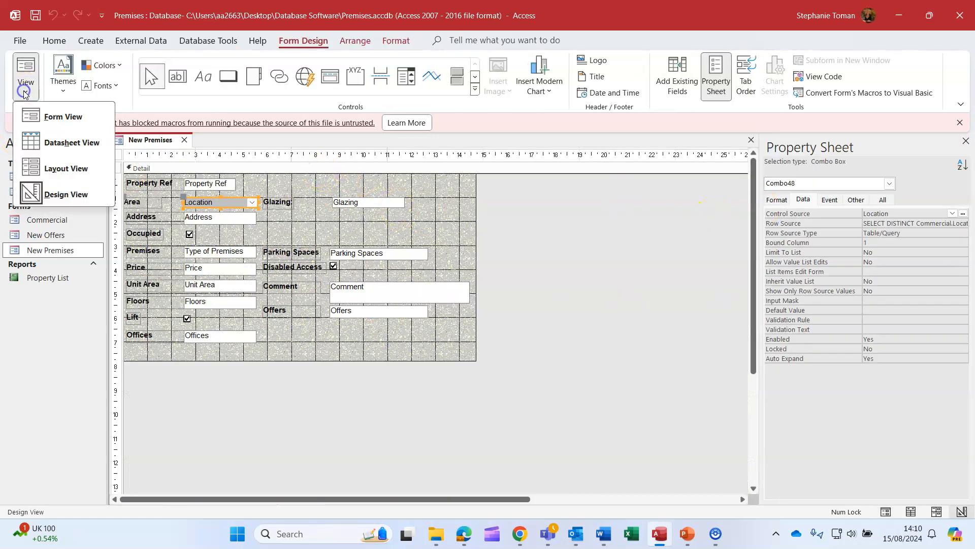
pyautogui.click(49, 193)
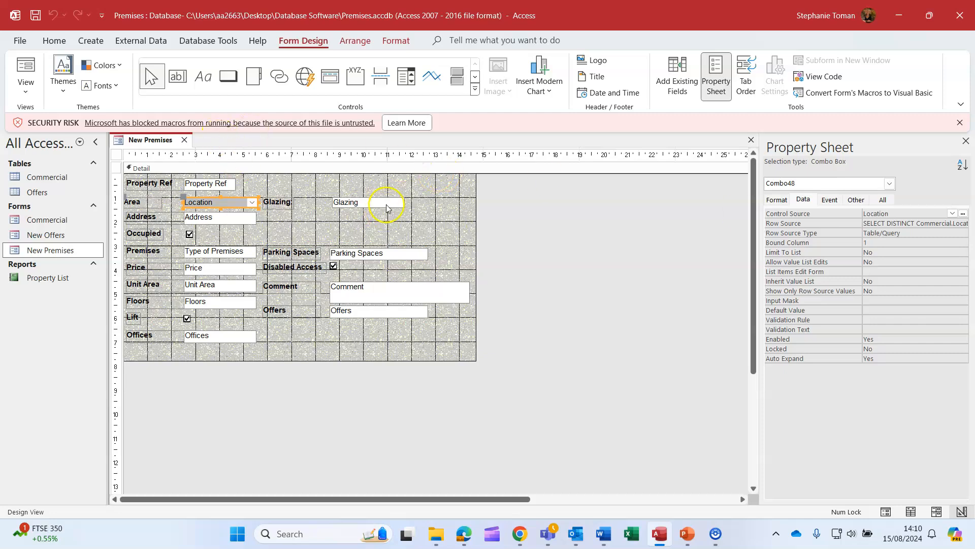
# Turn on the Use Control Wizards option for adding form controls.
pyautogui.click(301, 208)
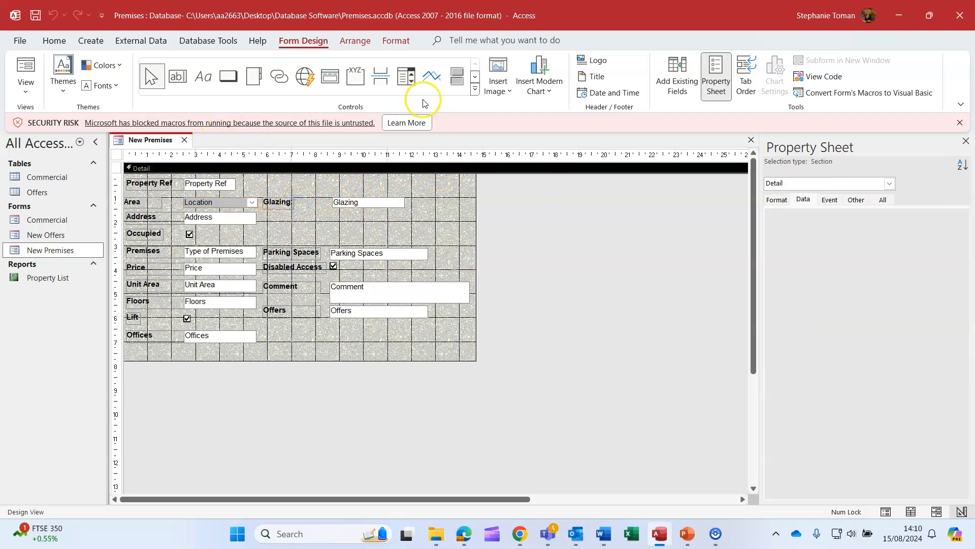
pyautogui.click(475, 90)
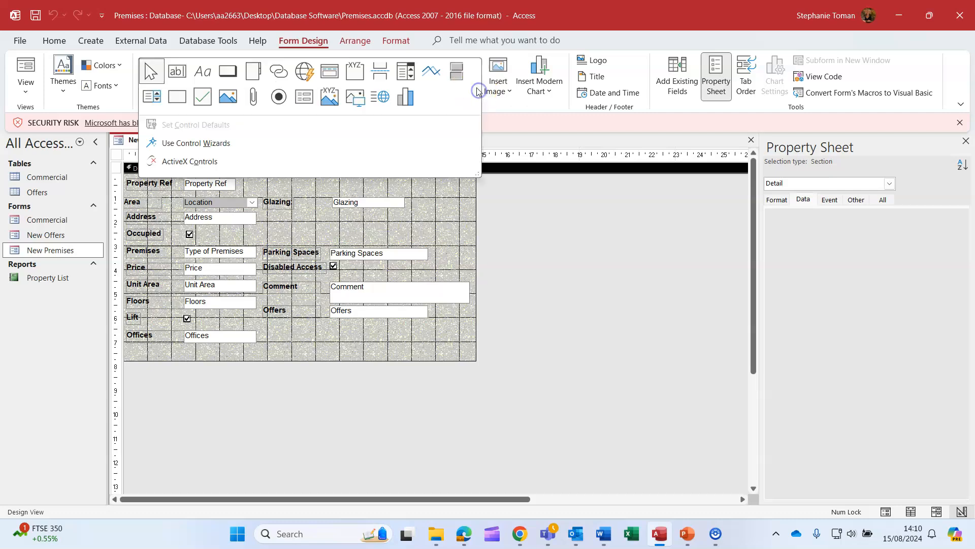
pyautogui.click(184, 146)
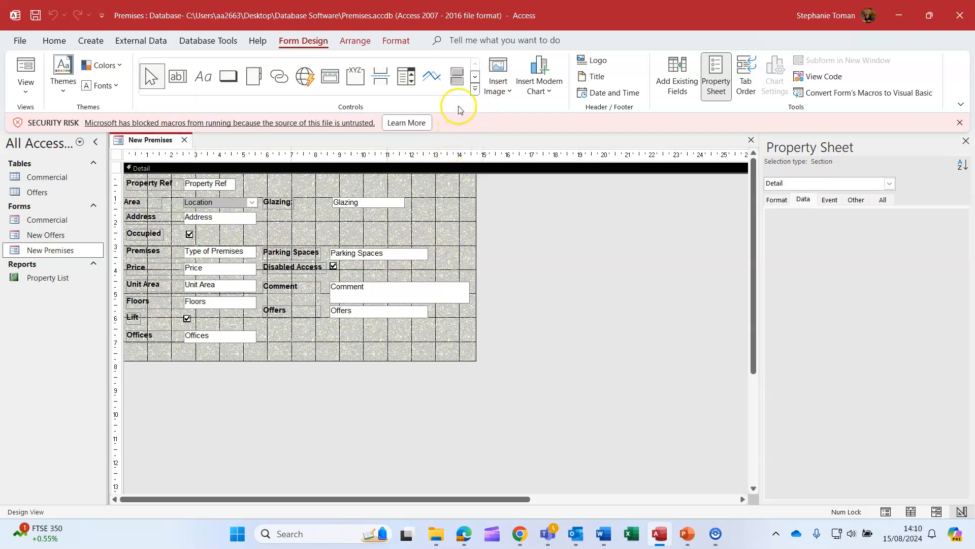
pyautogui.click(475, 94)
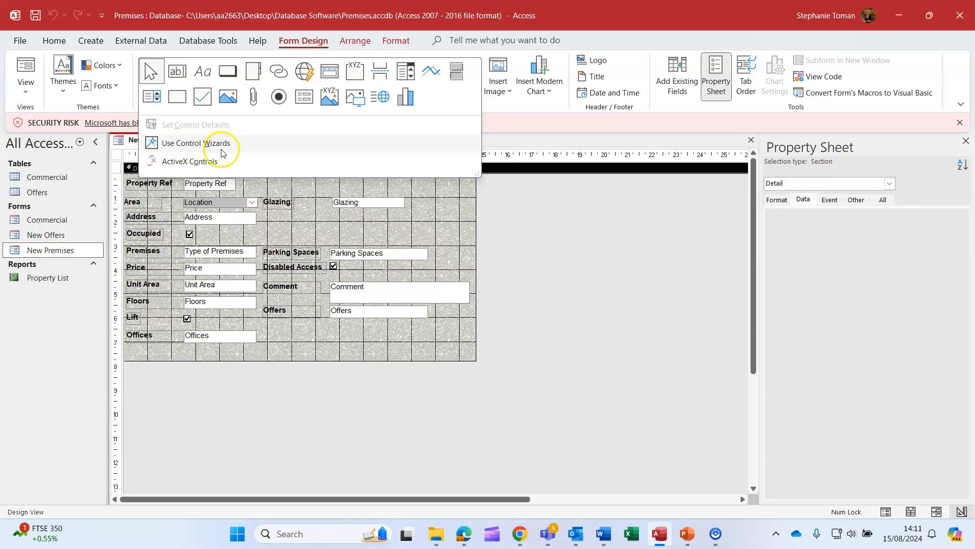
pyautogui.click(568, 299)
# Delete the Glazing label and its text box from the form.
pyautogui.click(279, 202)
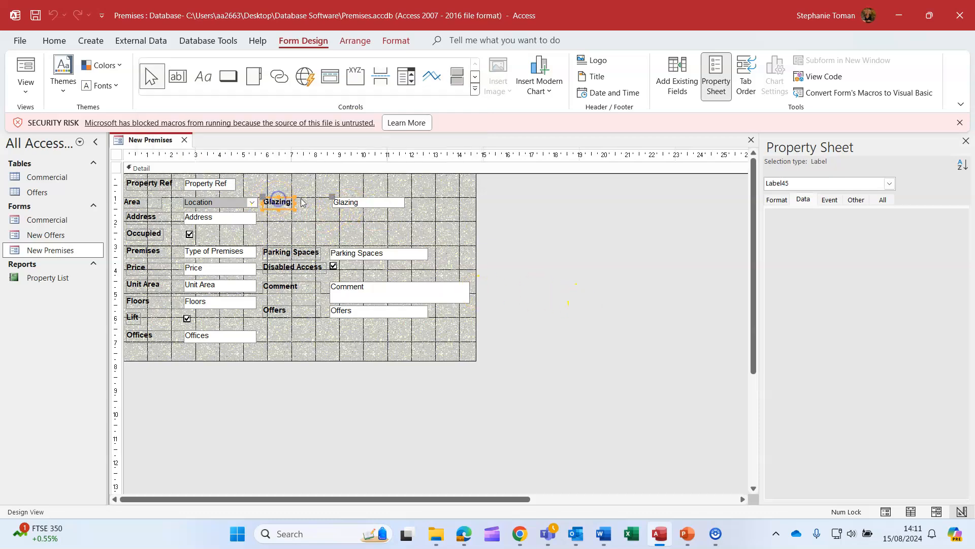
pyautogui.click(345, 198)
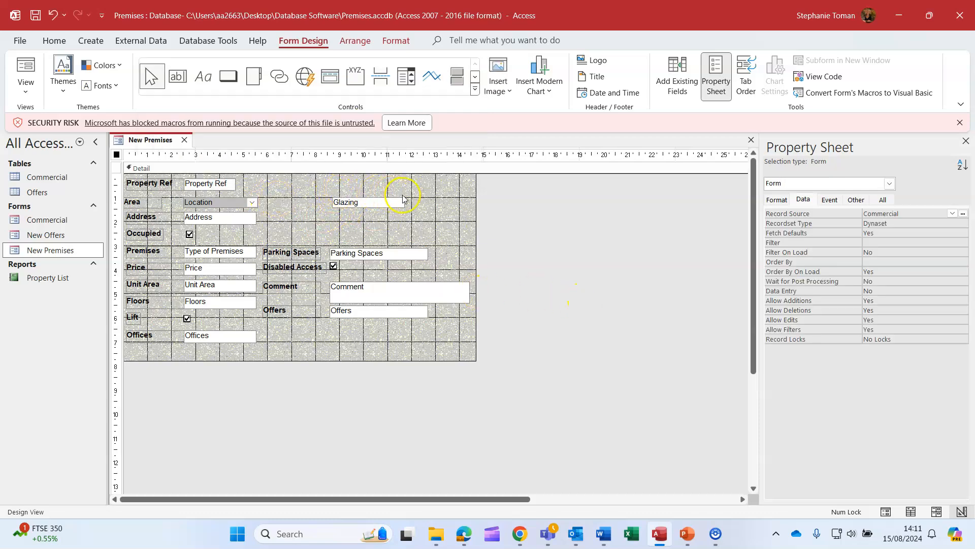
pyautogui.press('Delete')
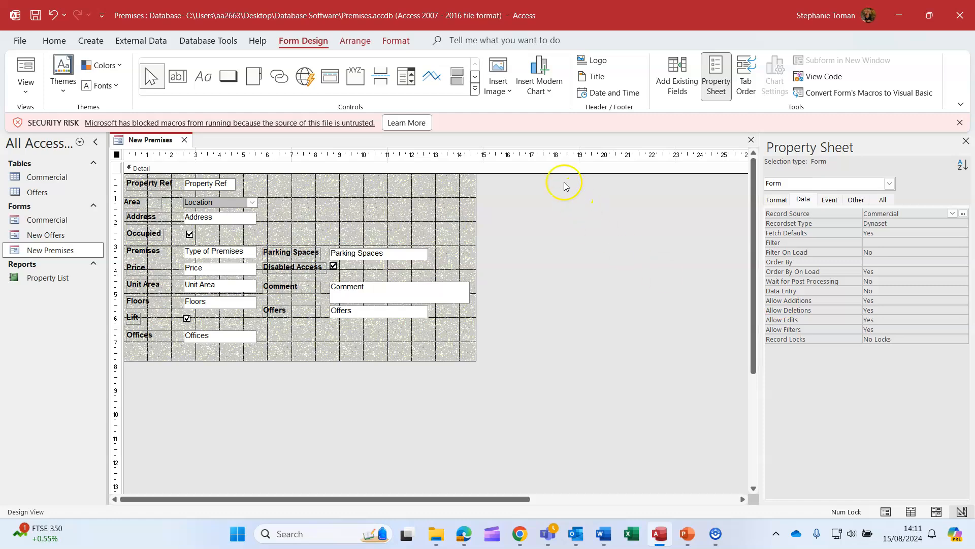
# Place a list box where the Glazing field was, and choose in its wizard to type in the values.
pyautogui.click(475, 89)
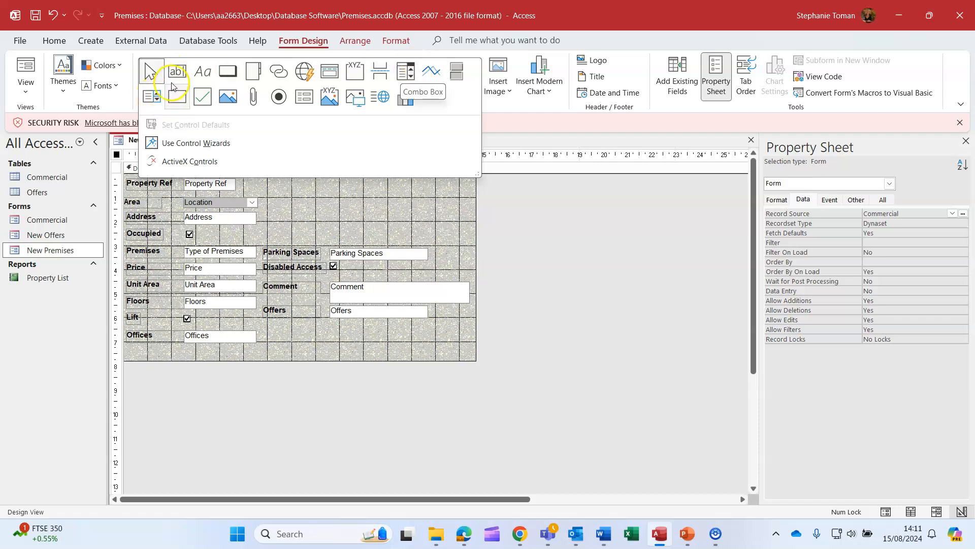
pyautogui.click(152, 96)
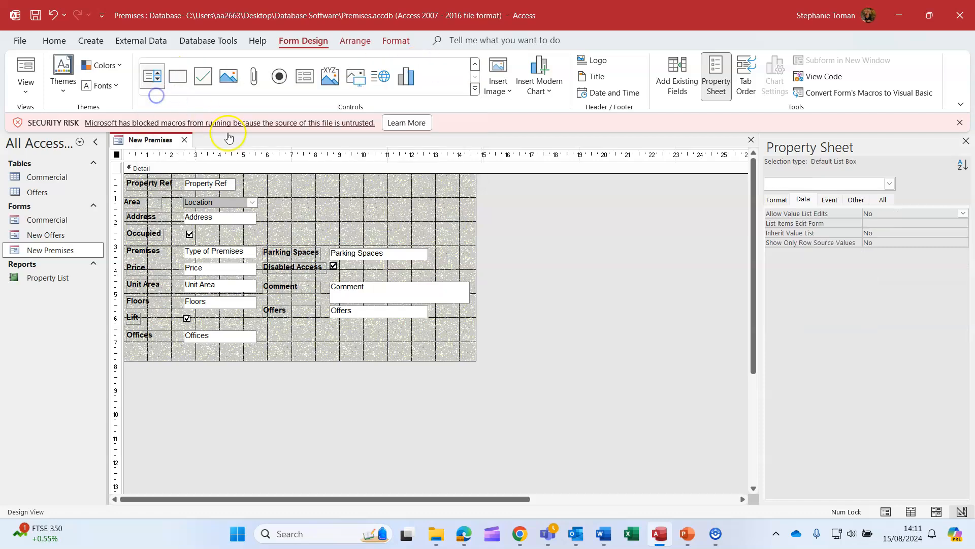
pyautogui.click(290, 197)
pyautogui.moveTo(562, 114); pyautogui.dragTo(667, 139)
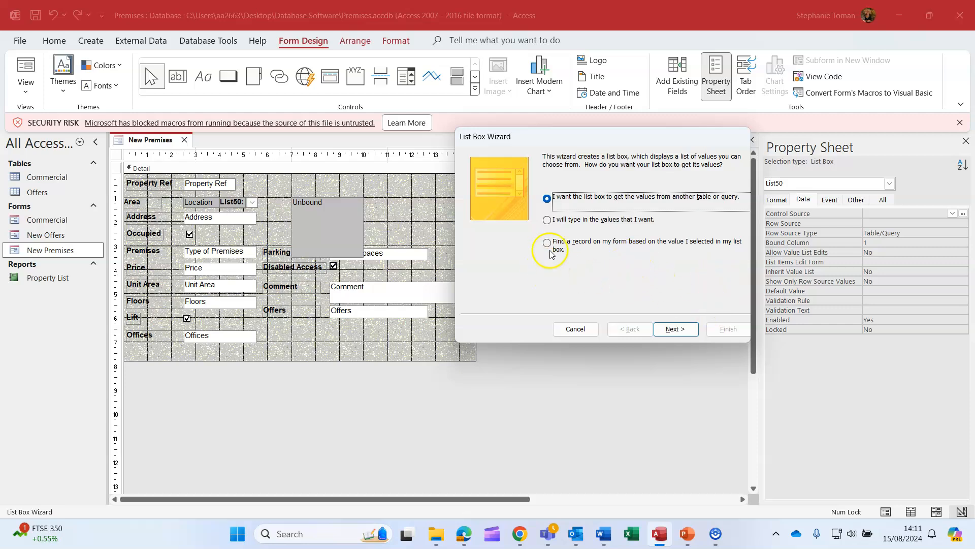
pyautogui.click(546, 220)
pyautogui.click(671, 329)
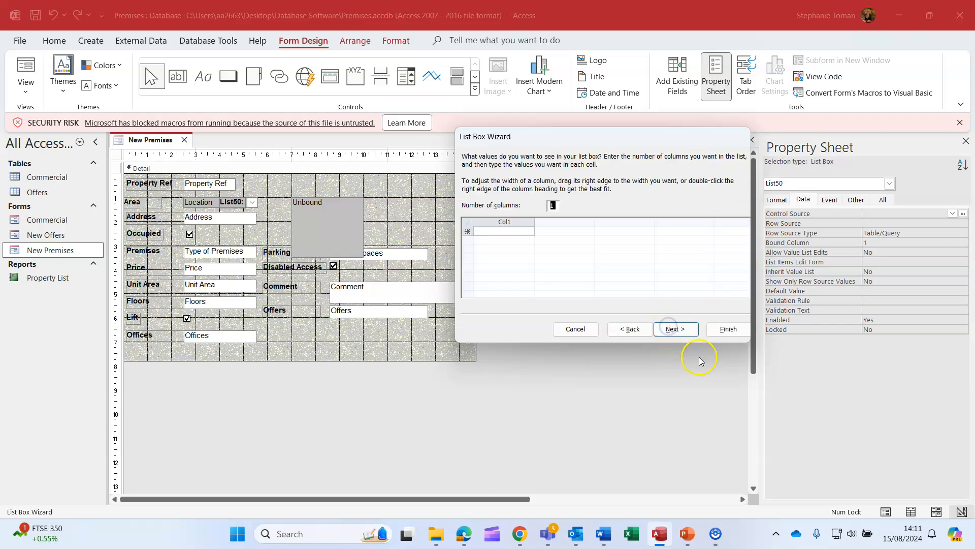
# Enter None, Standard and Tinted as the list box values in the wizard's single column.
pyautogui.click(485, 232)
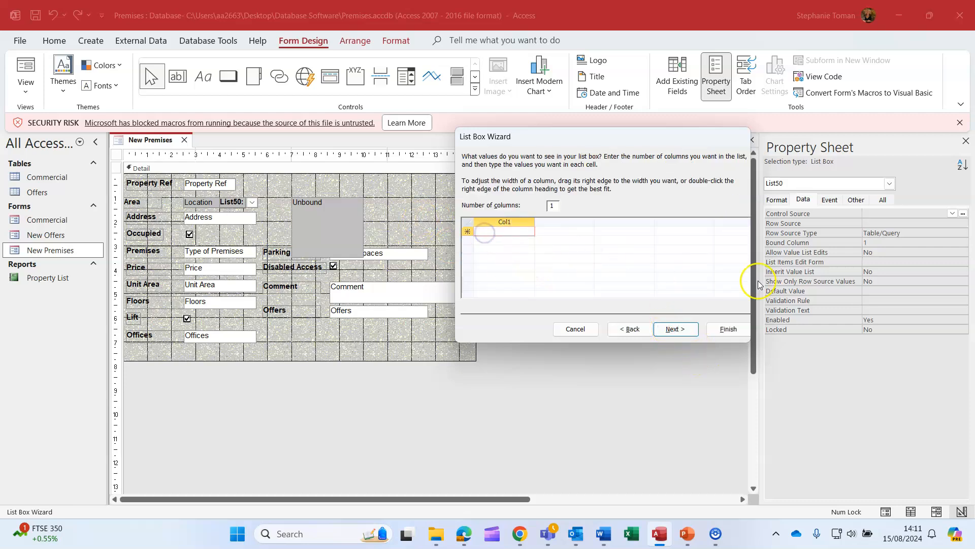
pyautogui.write('None')
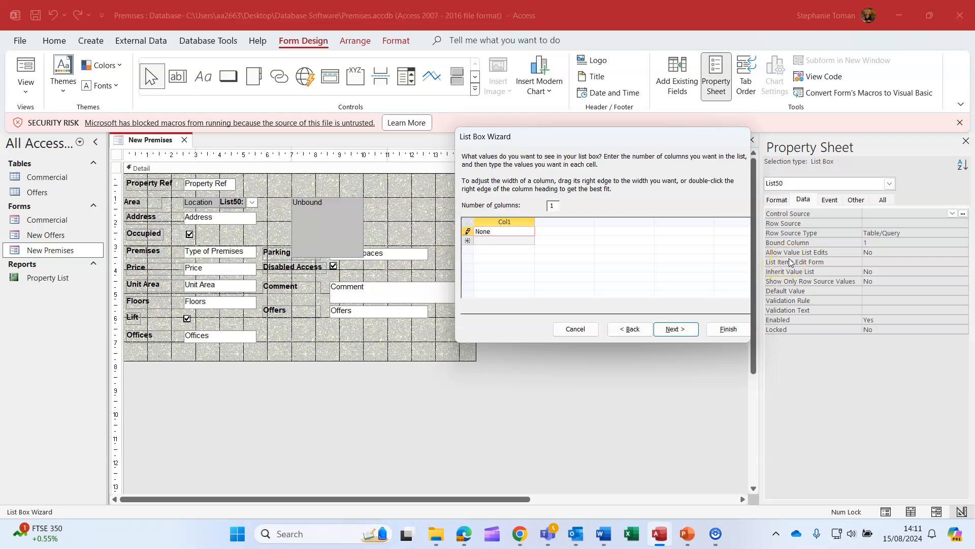
pyautogui.press('Return')
pyautogui.write('Standard')
pyautogui.press('Return')
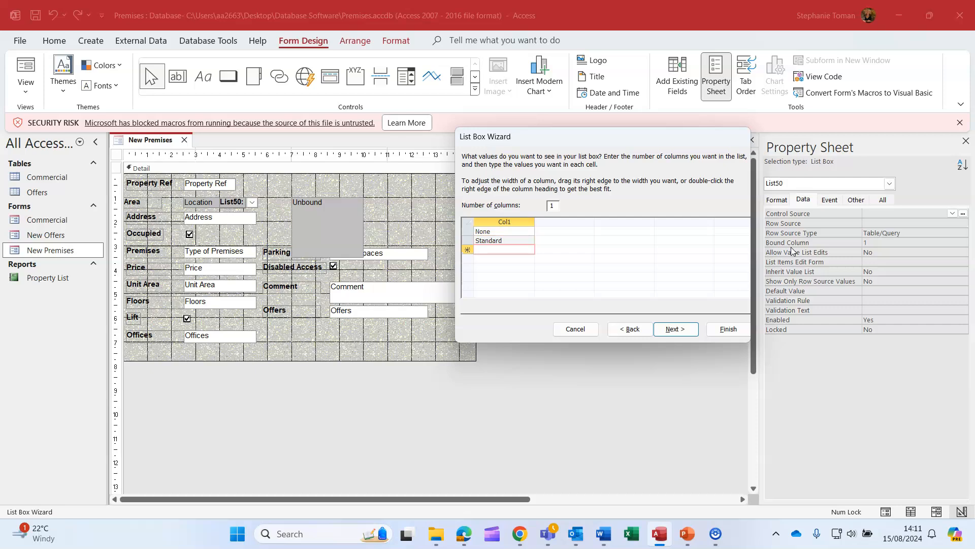
pyautogui.write('Tinted')
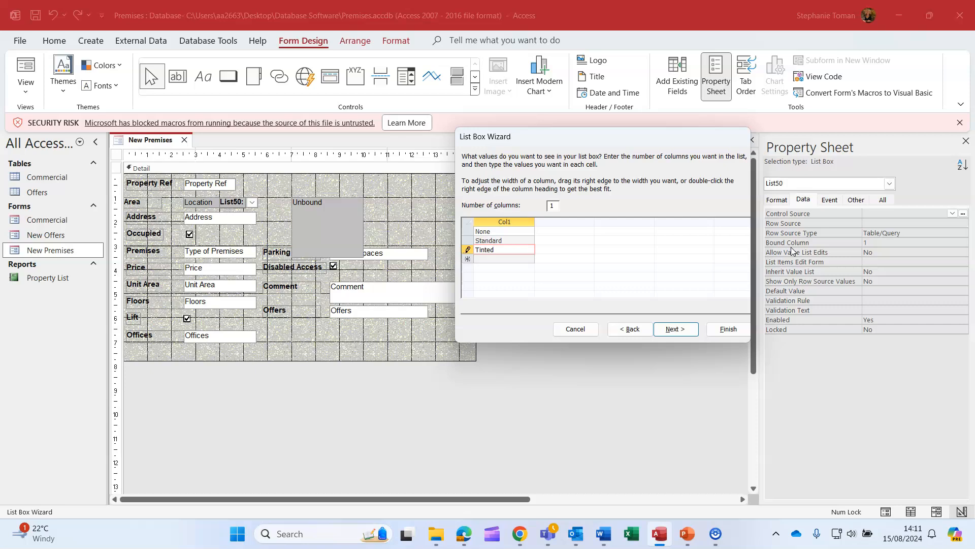
# Add Double as the fourth list box value and choose to store the selected value in the Glazing field.
pyautogui.press('Return')
pyautogui.write('Double')
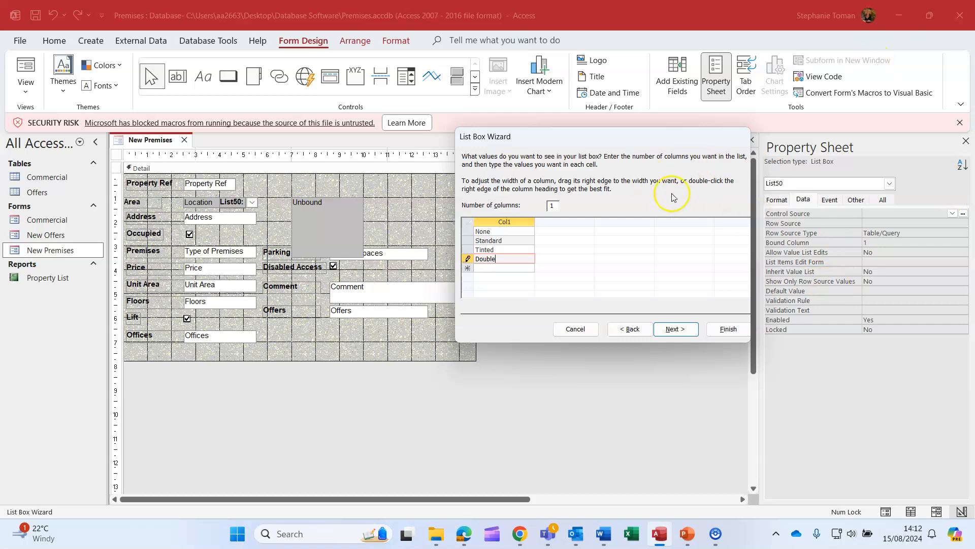
pyautogui.click(676, 329)
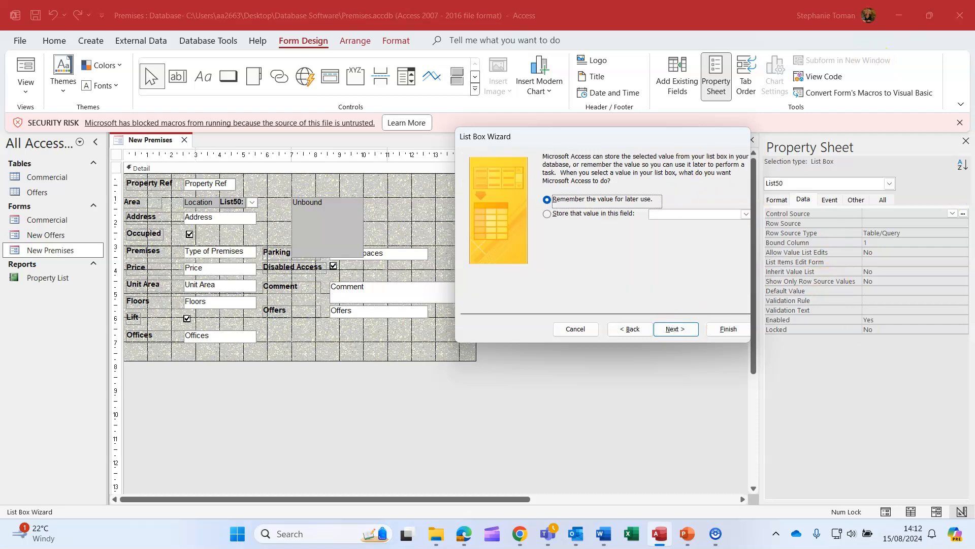
pyautogui.click(546, 214)
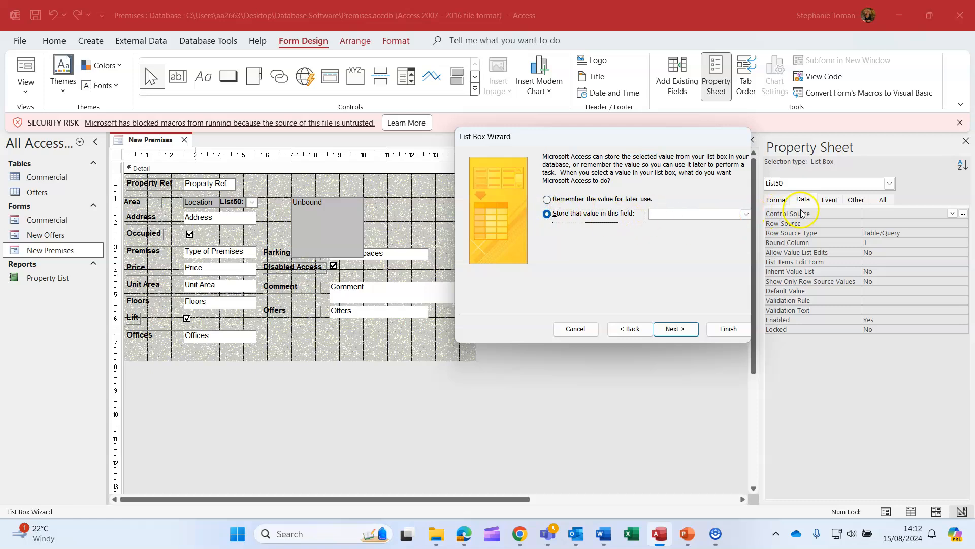
pyautogui.click(746, 214)
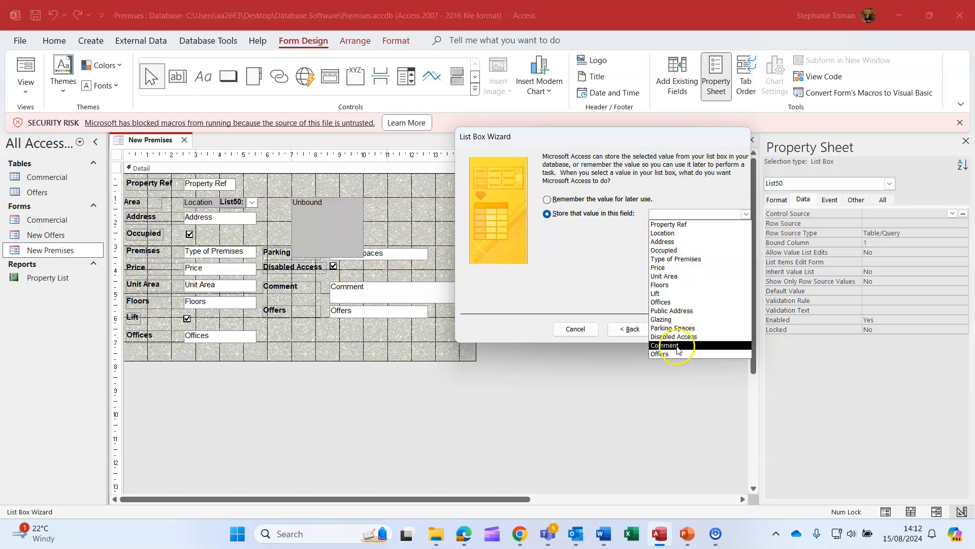
pyautogui.click(669, 319)
pyautogui.click(687, 329)
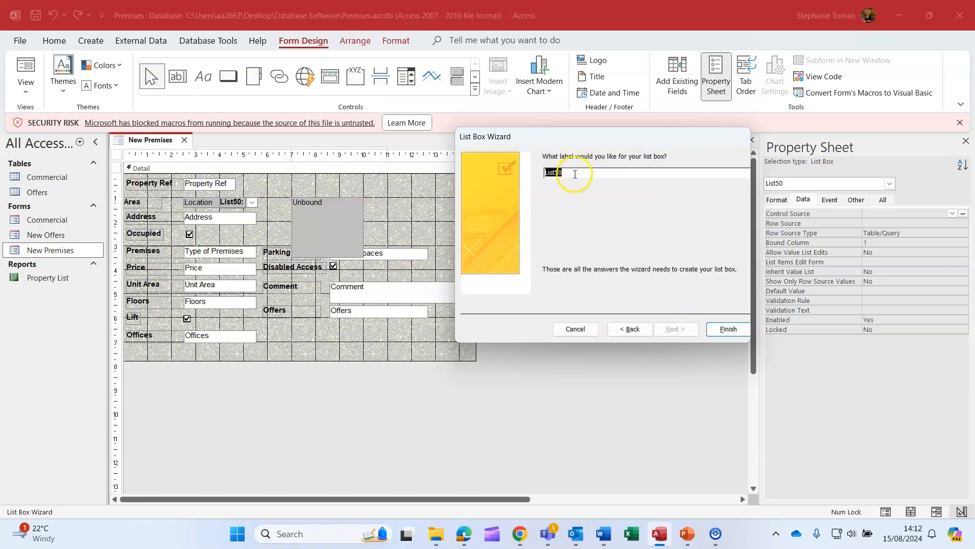
# Label the list box Glazing and finish the wizard.
pyautogui.write('Glazing')
pyautogui.click(719, 328)
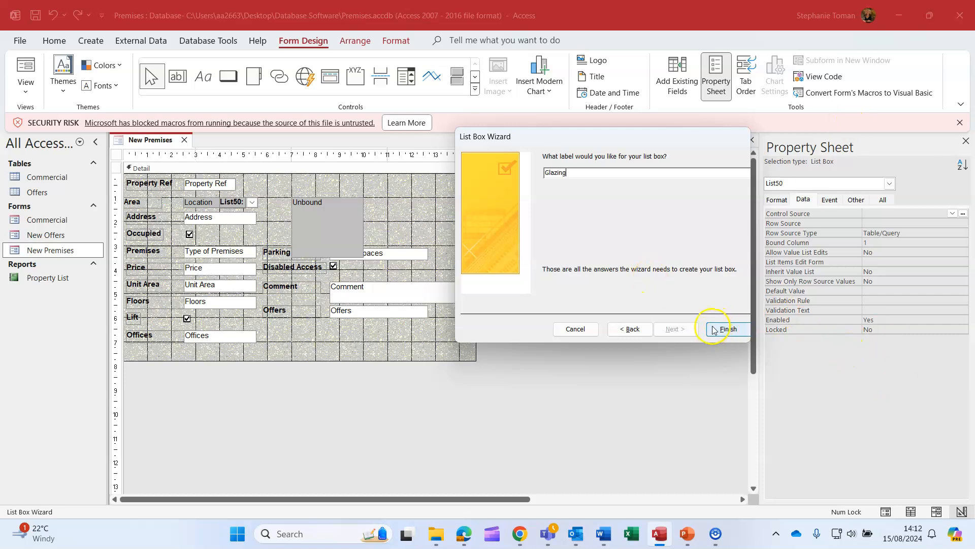
pyautogui.click(713, 331)
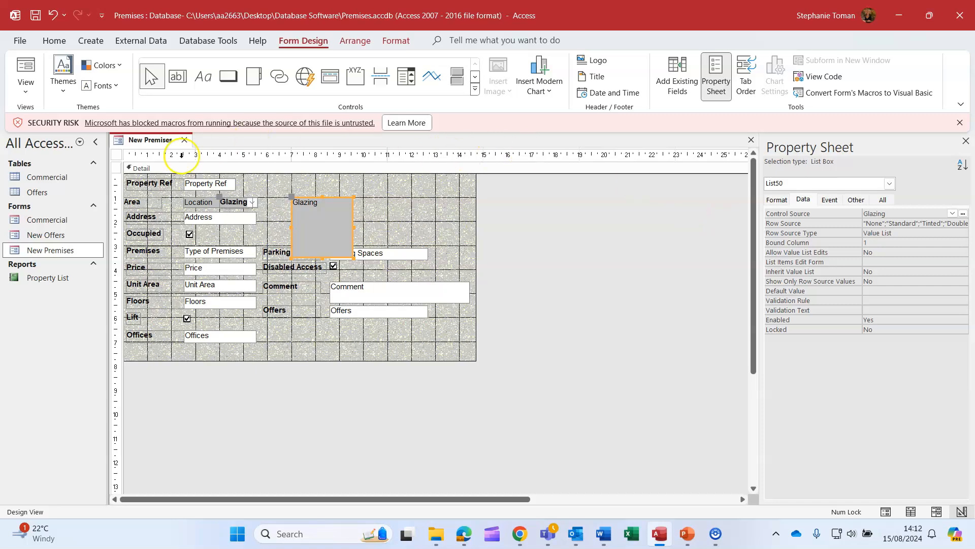
# Move the Area label and its combo box slightly to the right on the form.
pyautogui.click(147, 196)
pyautogui.moveTo(150, 197); pyautogui.dragTo(156, 195)
pyautogui.click(156, 208)
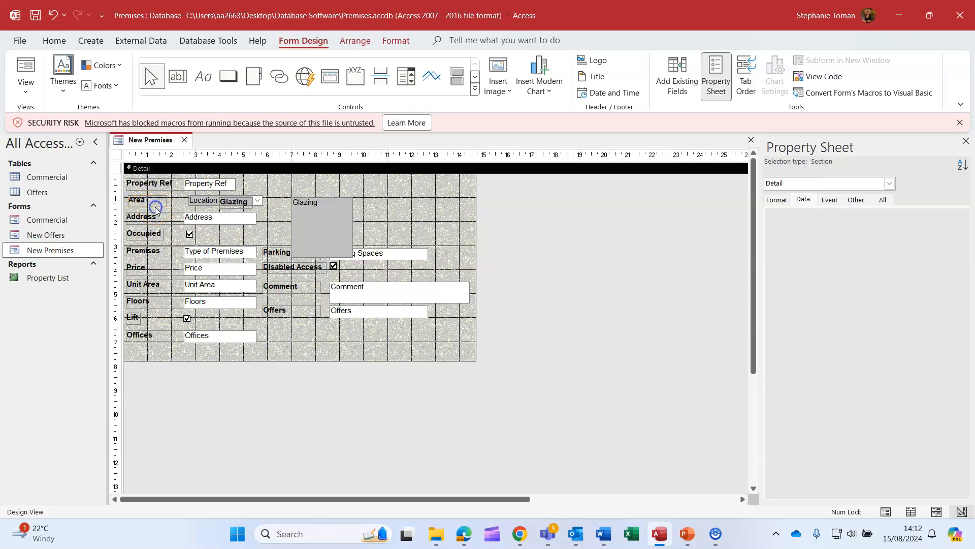
# Show the form in Form View and set Glazing to Double for the first and the last record.
pyautogui.click(314, 202)
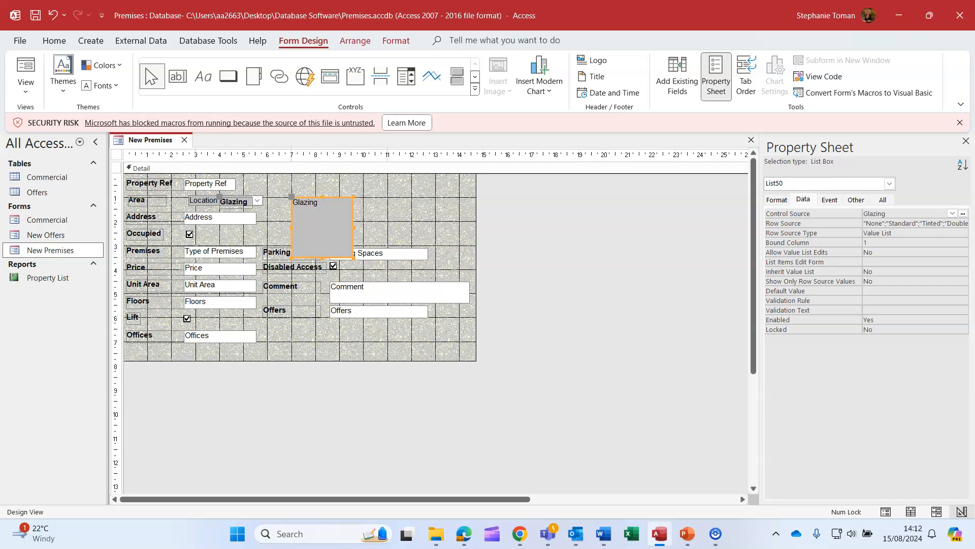
pyautogui.click(35, 92)
pyautogui.click(46, 116)
pyautogui.click(303, 184)
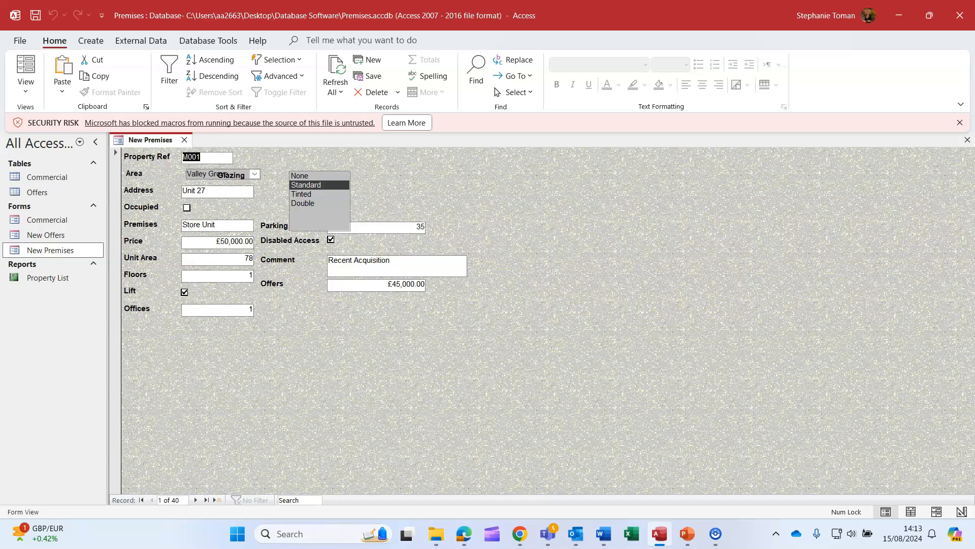
pyautogui.click(301, 204)
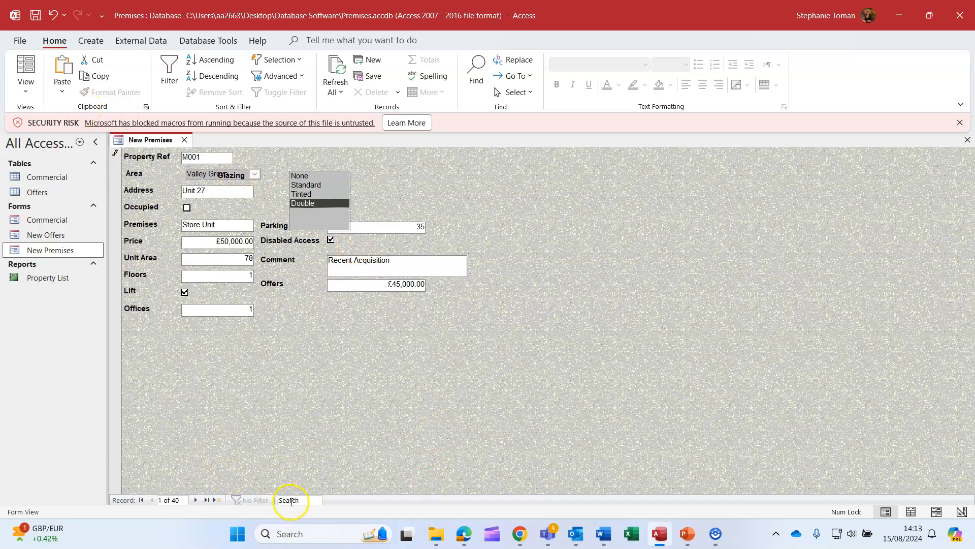
pyautogui.click(208, 501)
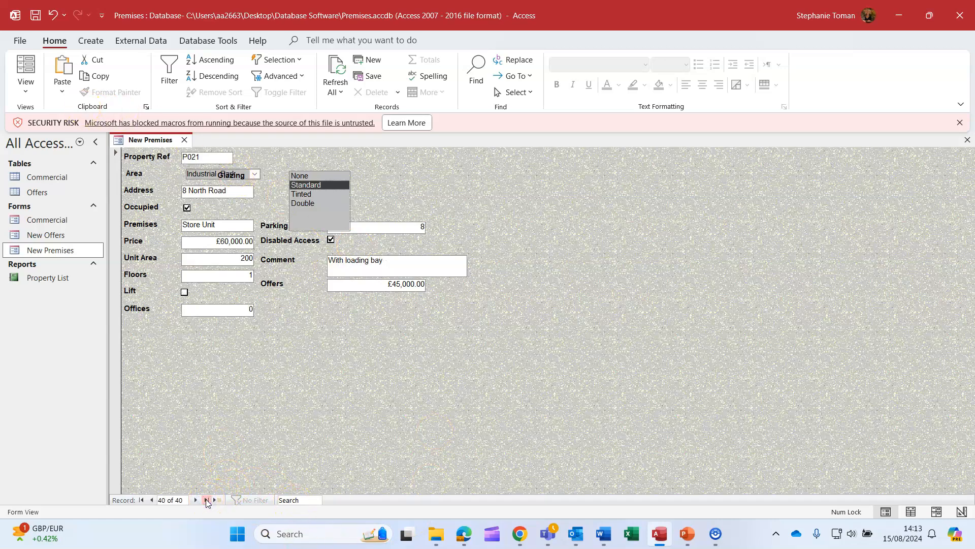
pyautogui.click(310, 204)
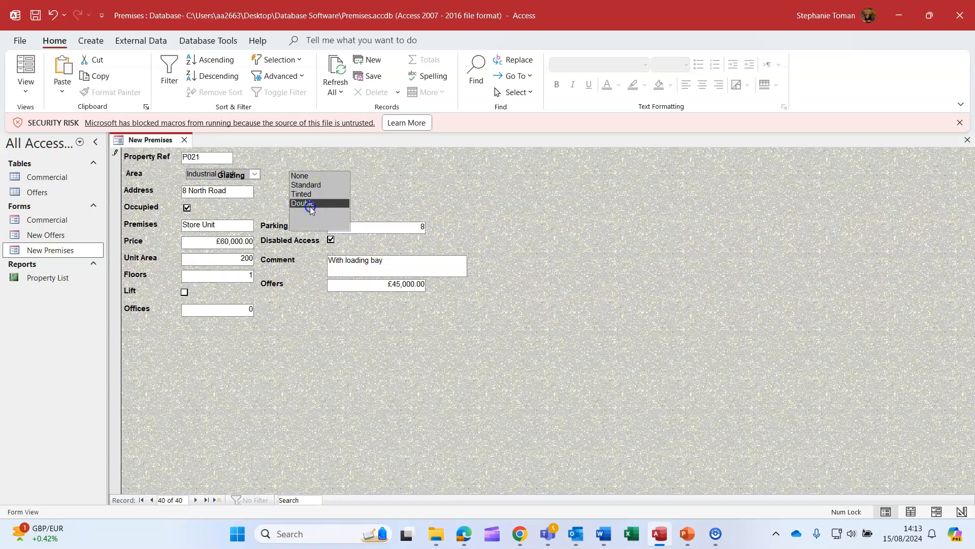
pyautogui.click(218, 501)
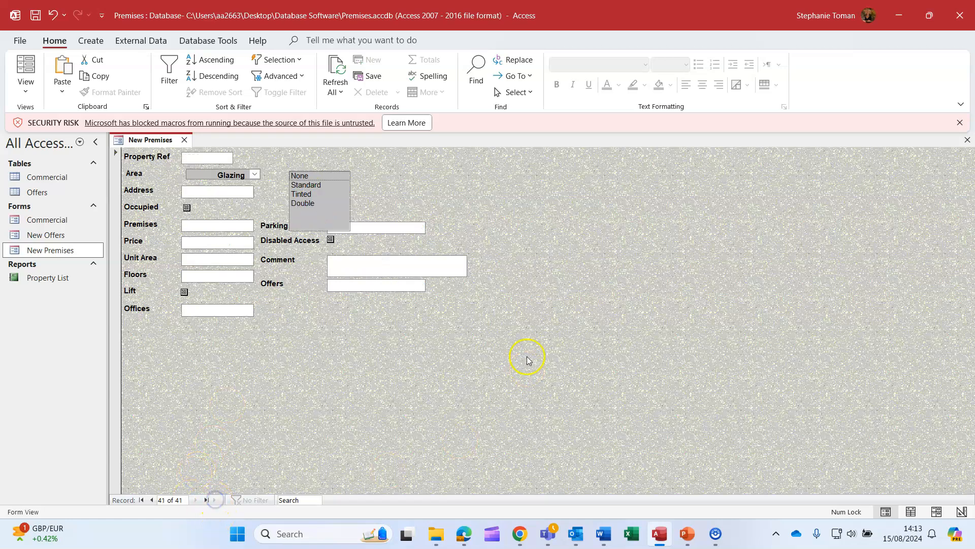
pyautogui.click(196, 155)
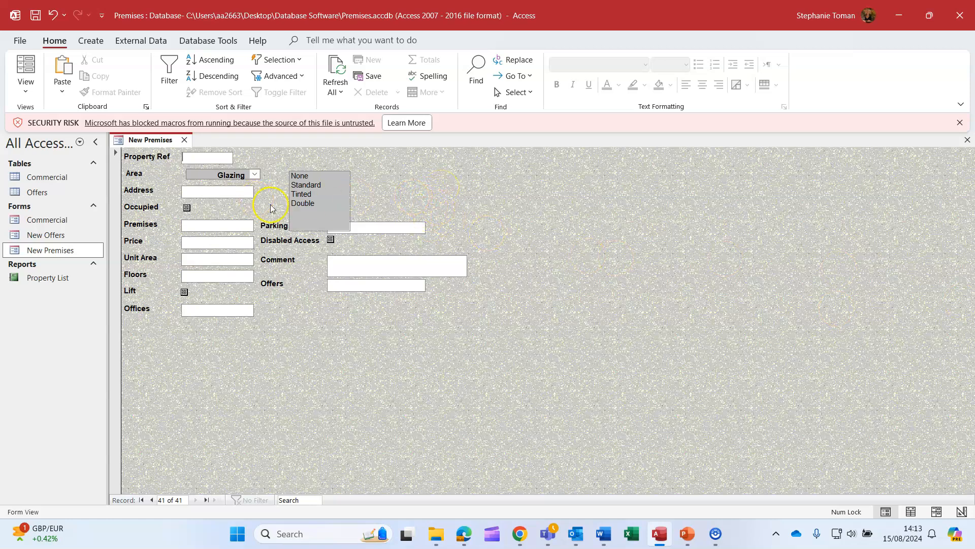
pyautogui.click(310, 184)
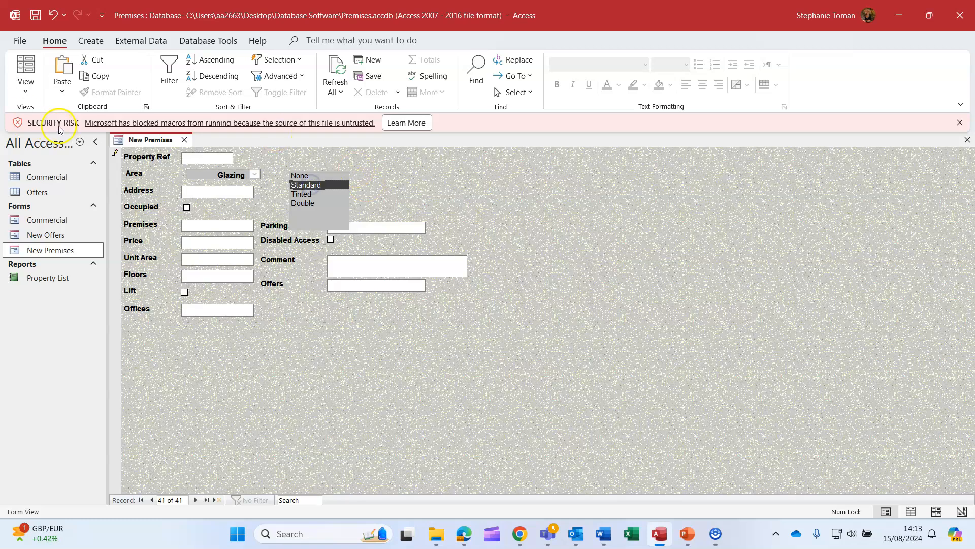
pyautogui.click(26, 92)
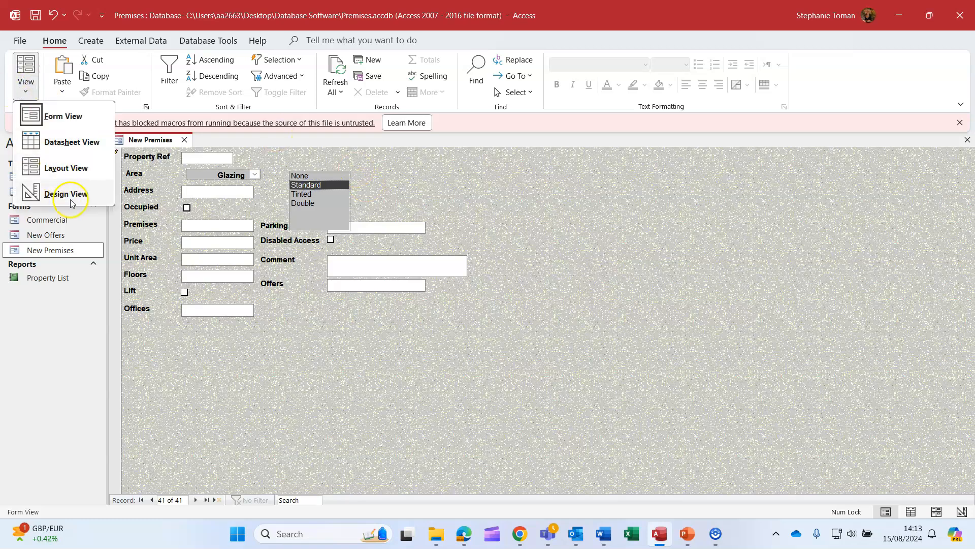
pyautogui.click(56, 193)
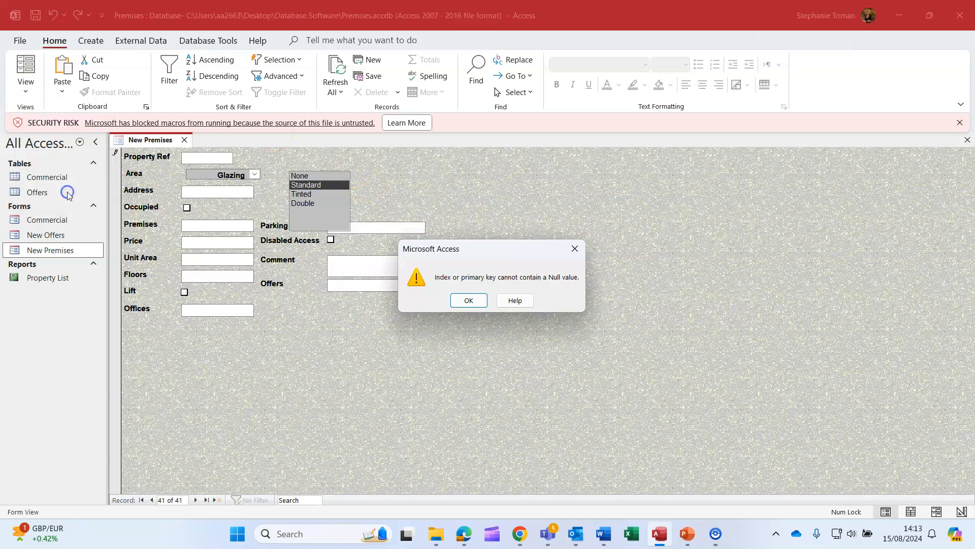
pyautogui.click(469, 301)
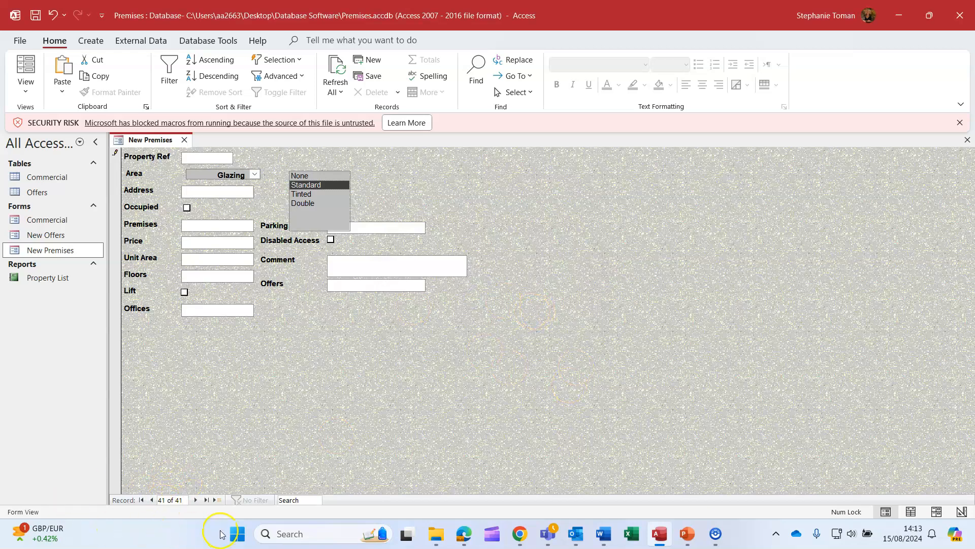
pyautogui.press('Escape')
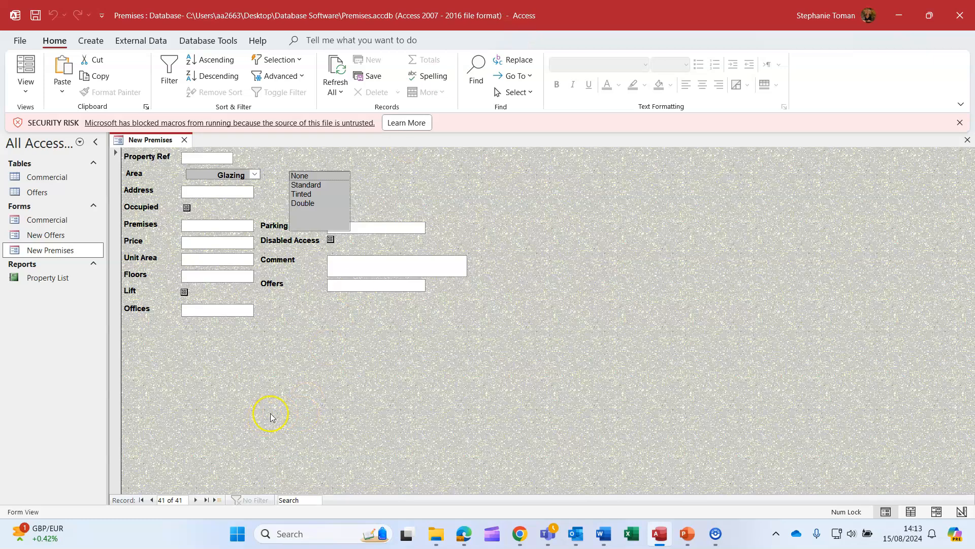
# Go back to the last existing record and set its Glazing value to Standard.
pyautogui.click(153, 500)
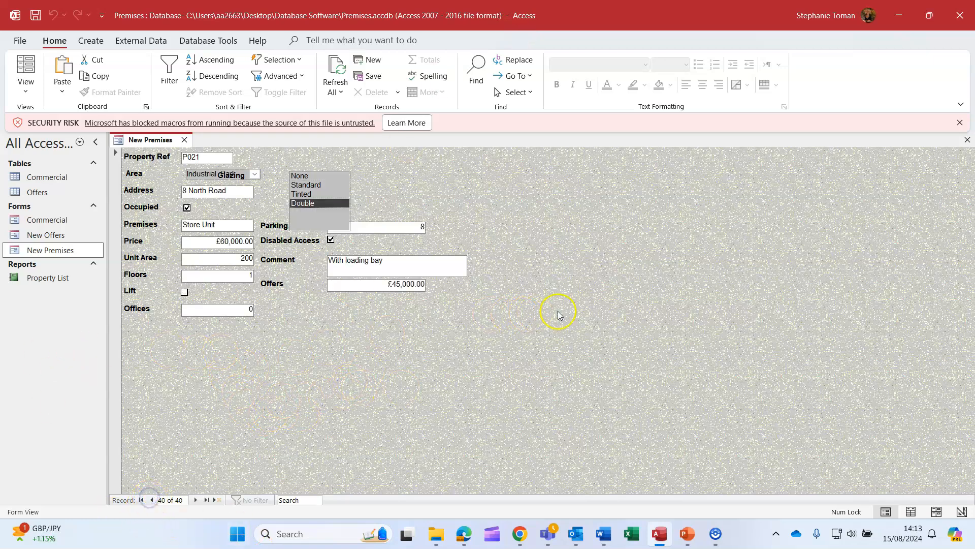
pyautogui.click(325, 185)
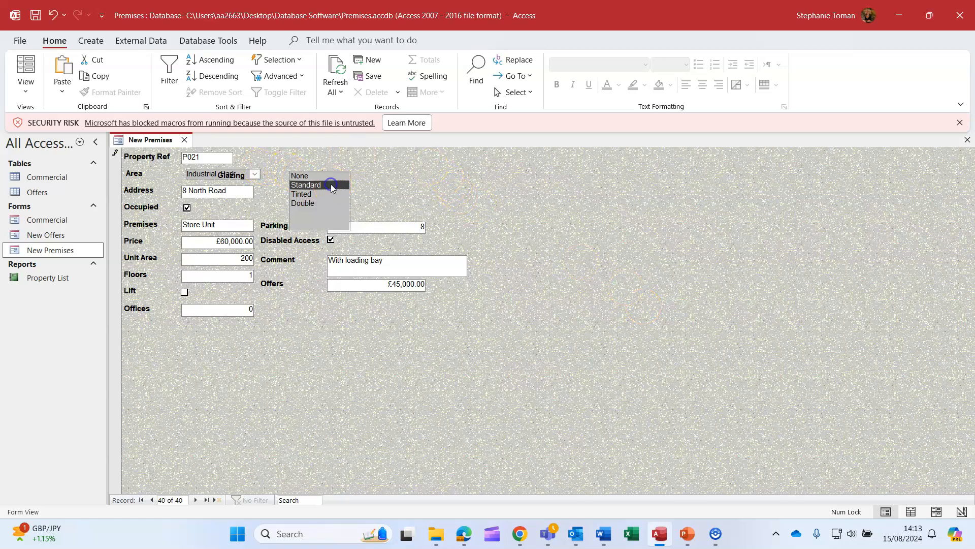
# Switch to Layout View and set the Glazing list box's default value to Standard.
pyautogui.click(25, 68)
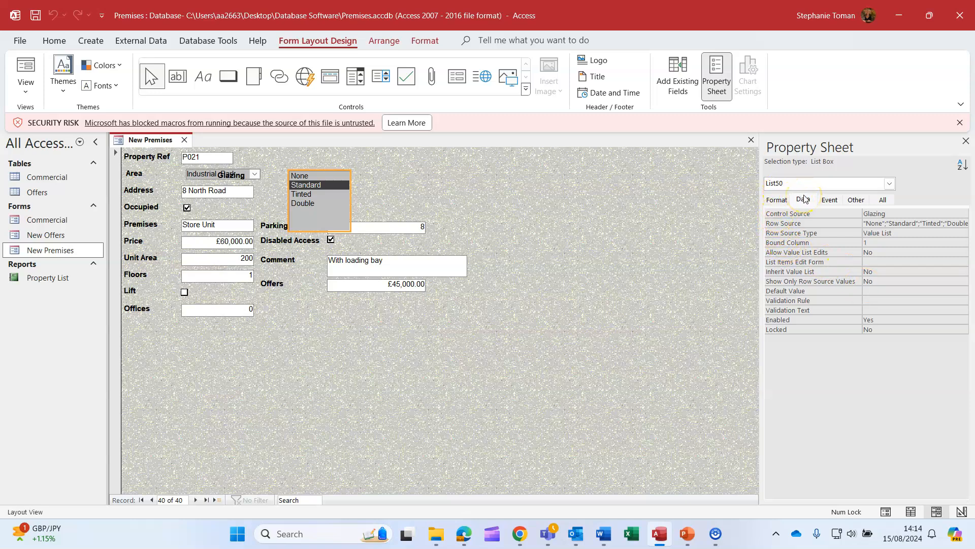
pyautogui.click(871, 290)
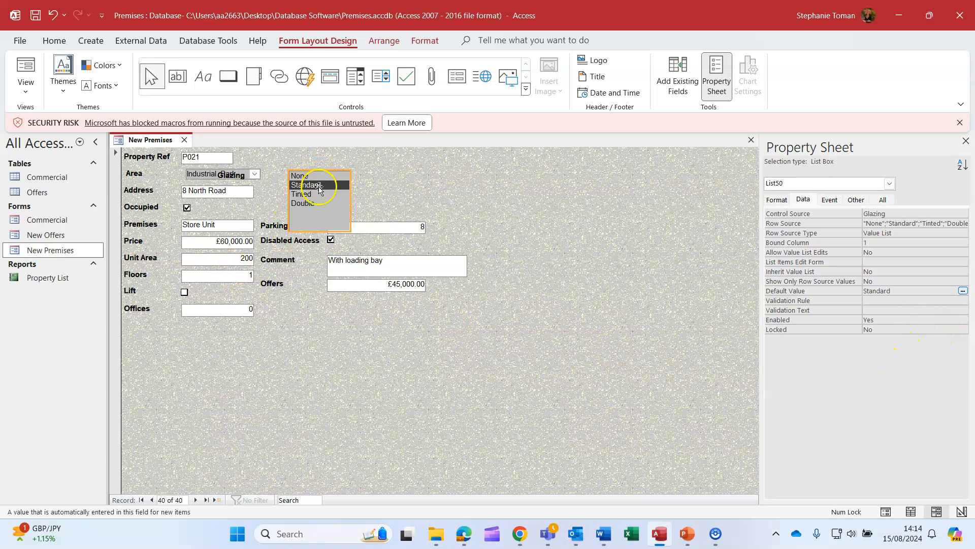
pyautogui.click(475, 206)
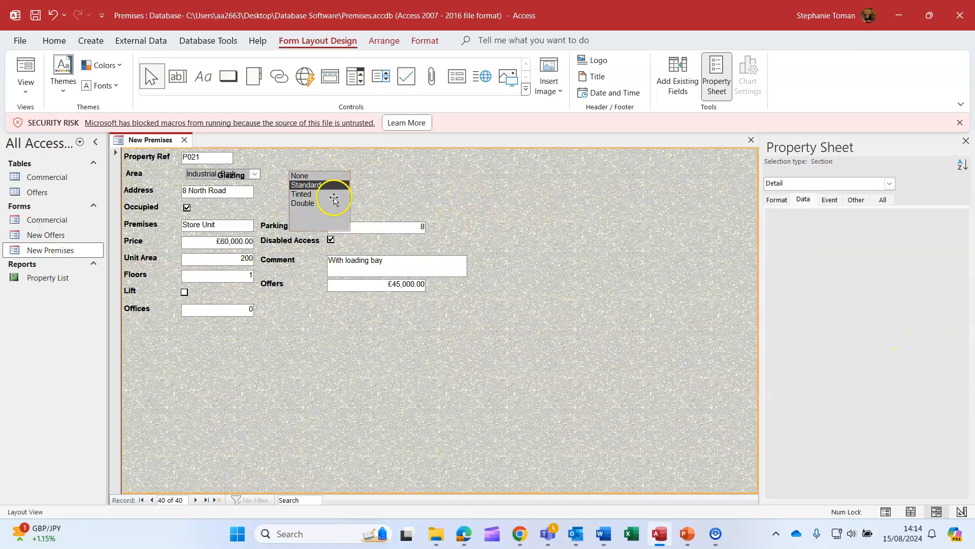
# Resize the Glazing list box in Design View to about 2.5 cm wide and 0.7 cm high.
pyautogui.click(25, 86)
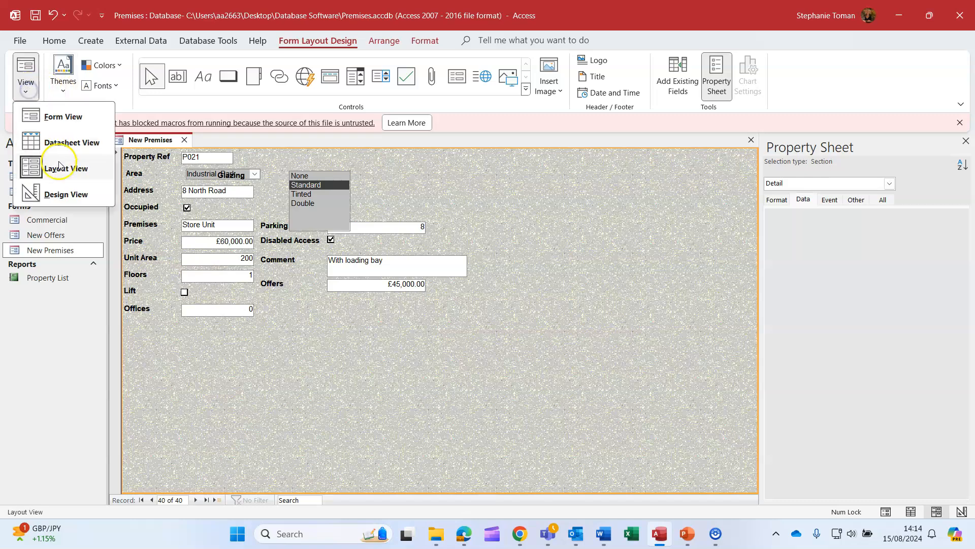
pyautogui.click(52, 198)
pyautogui.moveTo(351, 255); pyautogui.dragTo(349, 226)
pyautogui.click(416, 210)
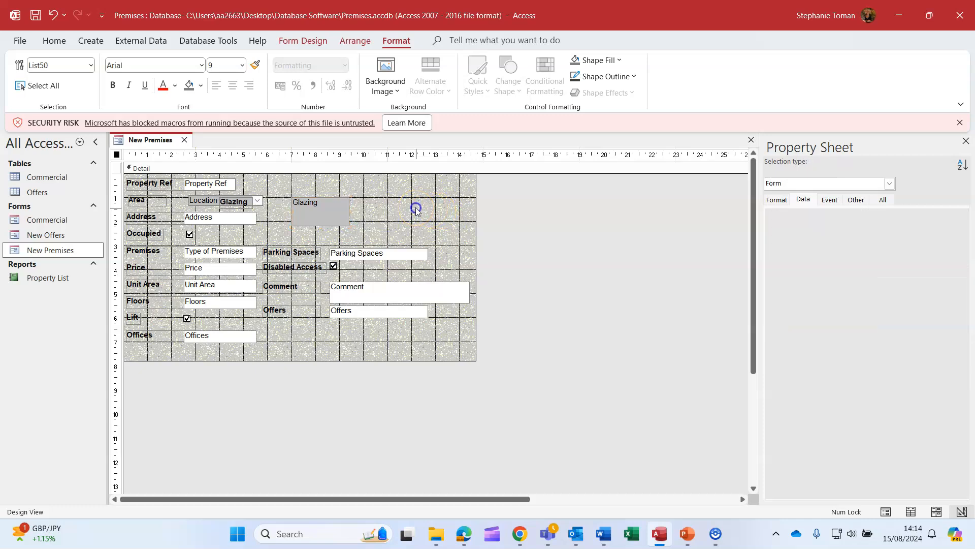
pyautogui.click(303, 41)
pyautogui.click(26, 84)
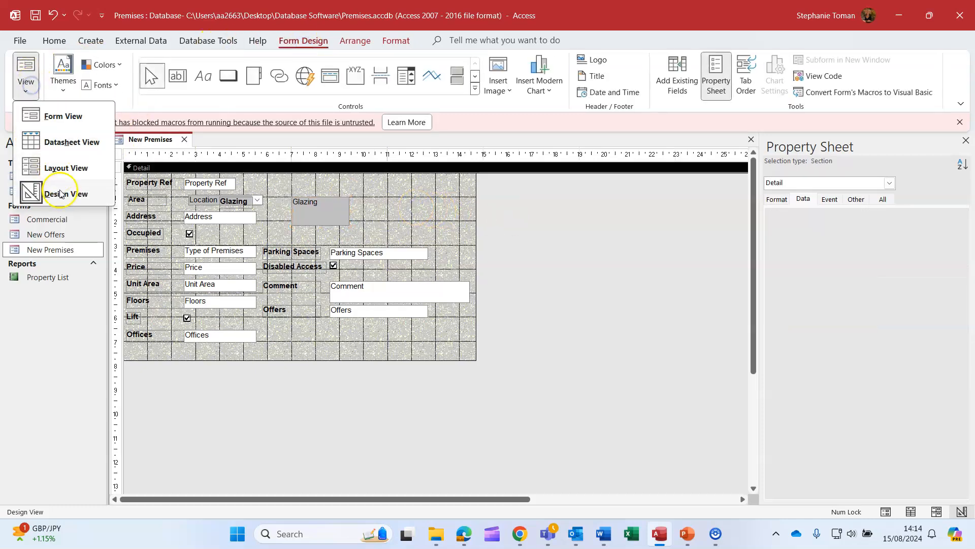
pyautogui.click(60, 194)
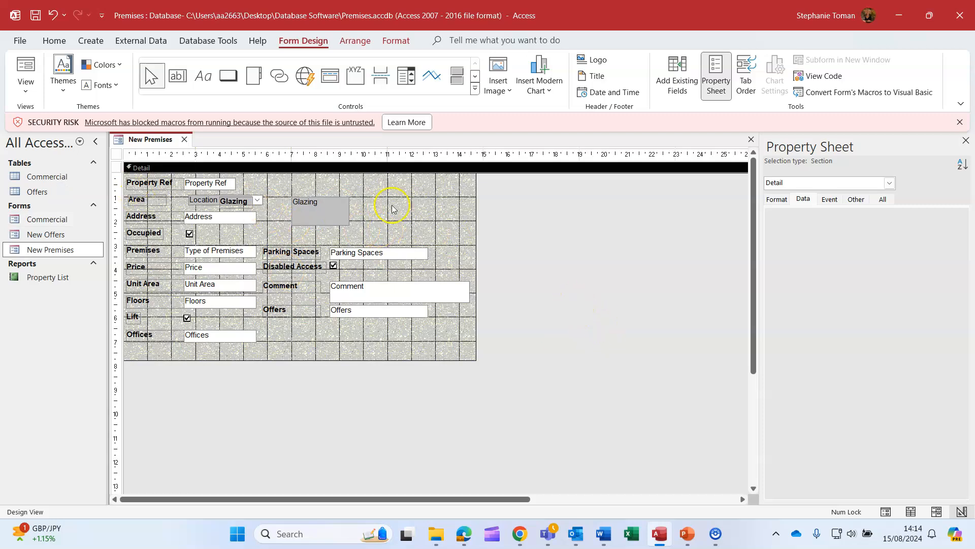
pyautogui.click(331, 210)
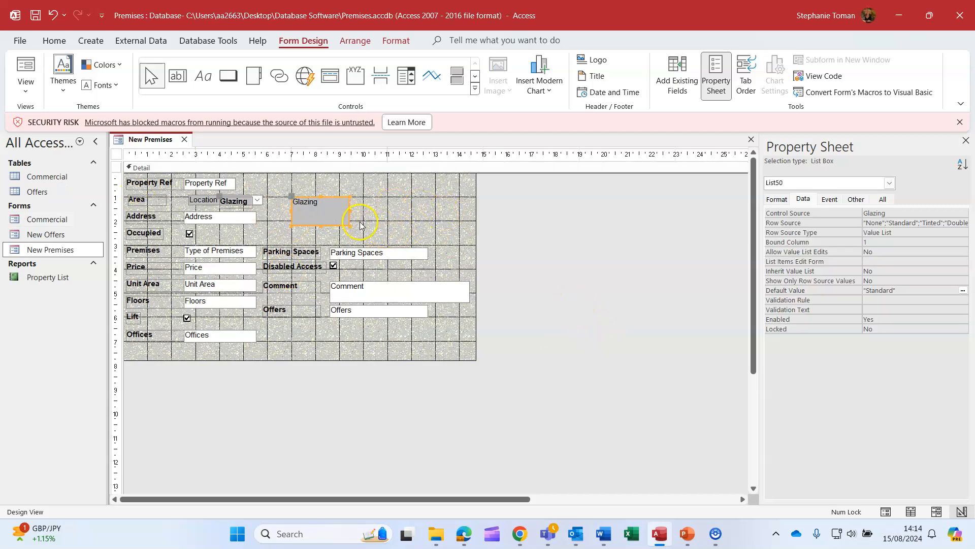
pyautogui.moveTo(350, 225); pyautogui.dragTo(352, 213)
pyautogui.click(398, 210)
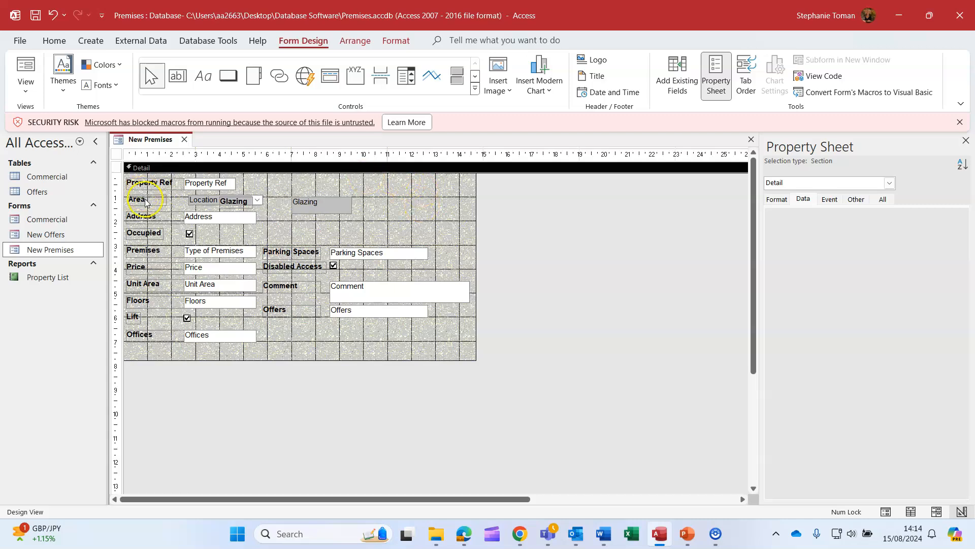
# Delete the Glazing label that overlaps the Area combo box.
pyautogui.click(235, 201)
pyautogui.press('Delete')
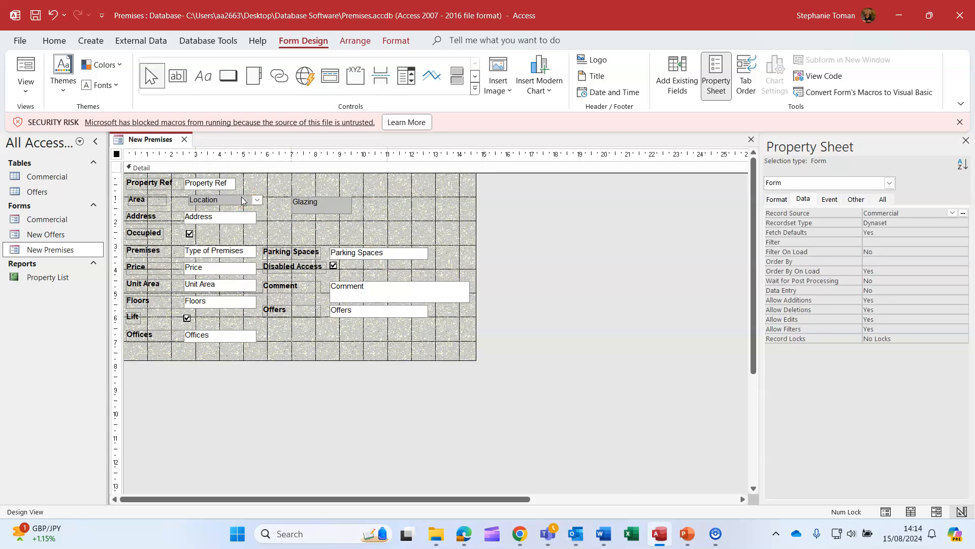
# Show the form in Form View and go to a new record to check the Glazing list box's default value.
pyautogui.click(336, 208)
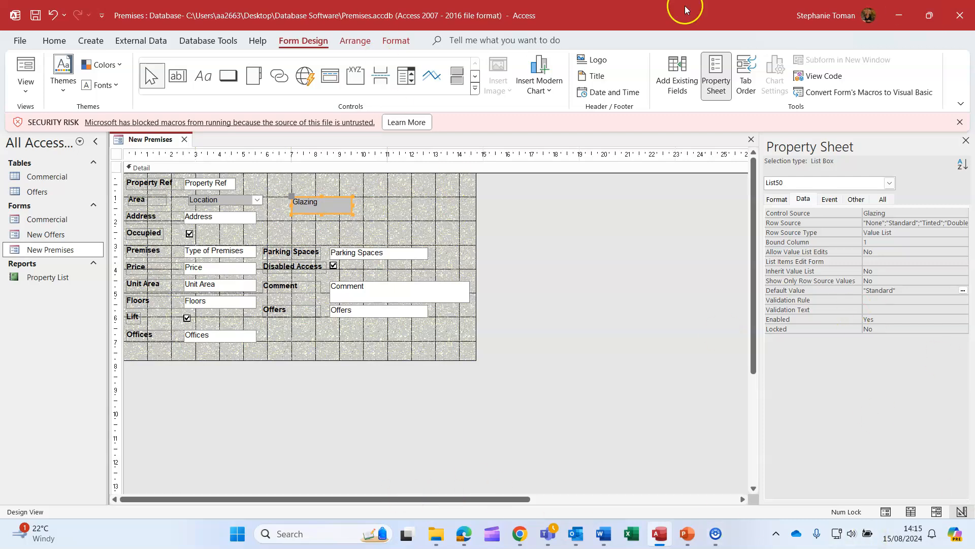
pyautogui.click(25, 69)
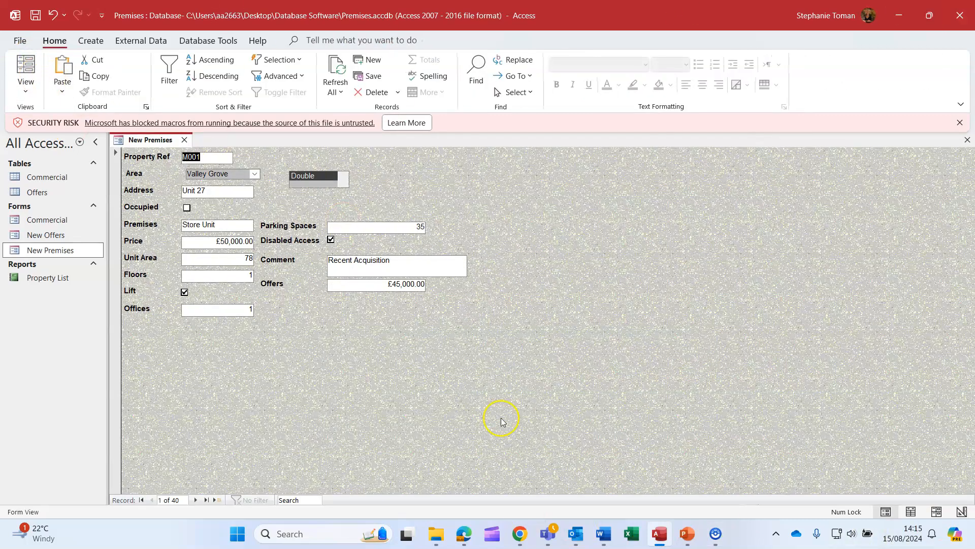
pyautogui.click(218, 500)
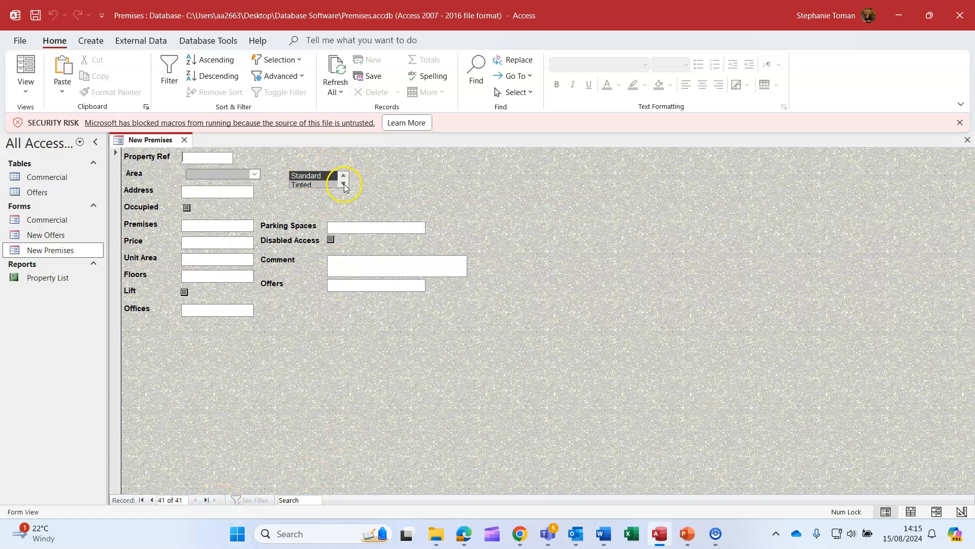
# Look through the options offered in the Glazing list box on the new record.
pyautogui.click(344, 184)
pyautogui.click(344, 184)
pyautogui.click(343, 175)
pyautogui.click(344, 175)
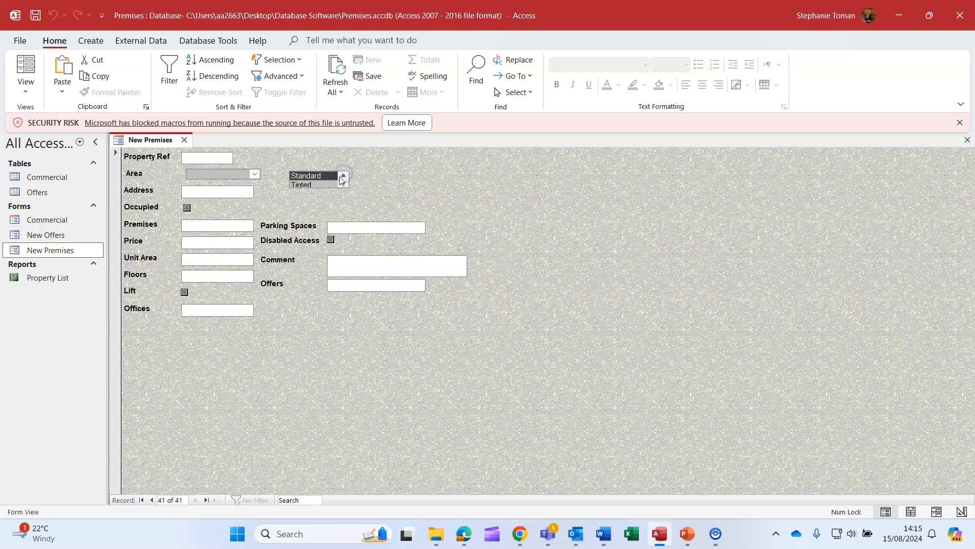
pyautogui.click(344, 184)
pyautogui.click(344, 185)
pyautogui.click(343, 175)
pyautogui.click(344, 175)
pyautogui.click(658, 353)
pyautogui.click(508, 95)
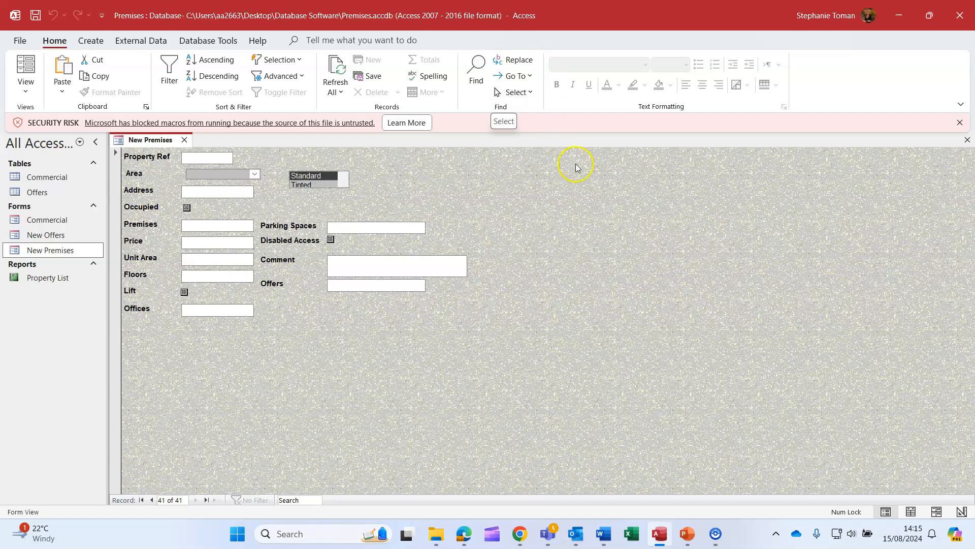
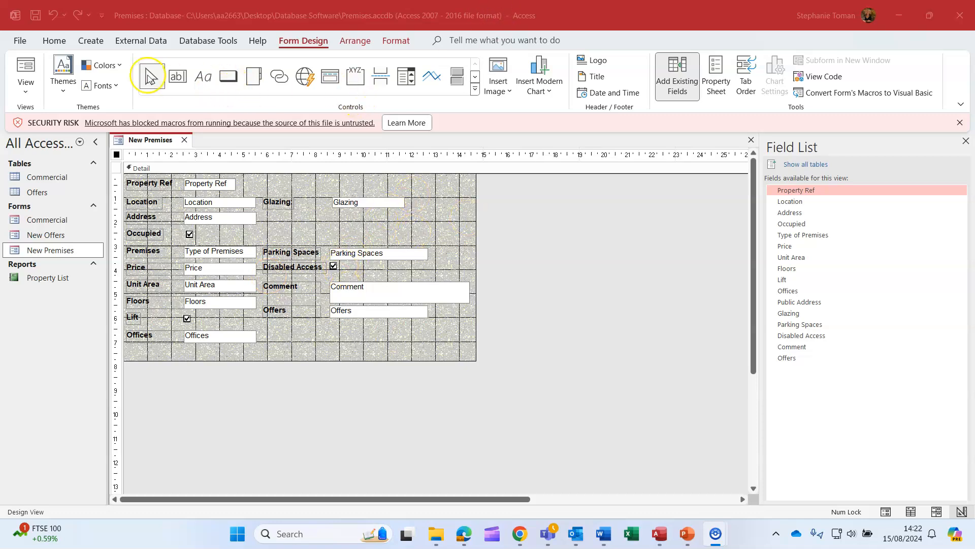
# Place an unbound check box below the Offers field and move its label away from the box.
pyautogui.click(482, 97)
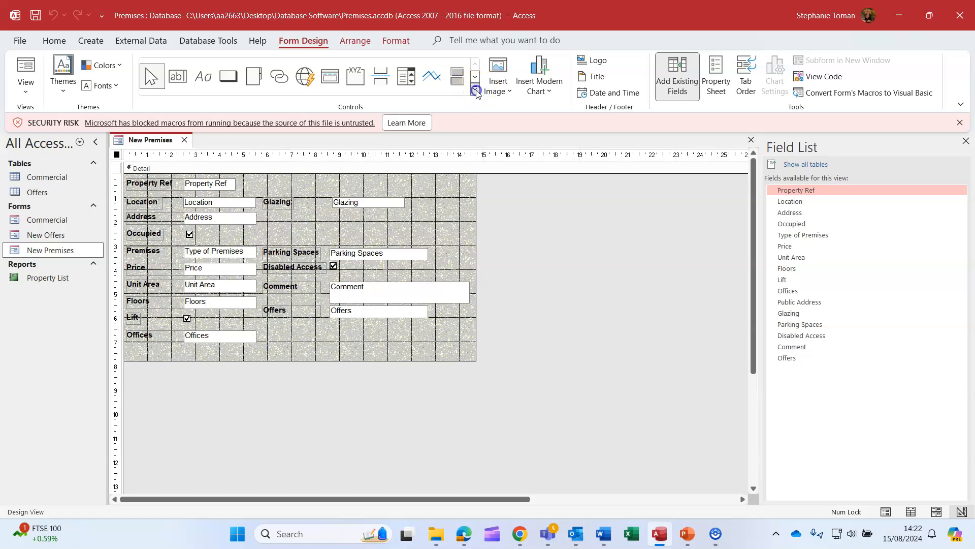
pyautogui.click(475, 89)
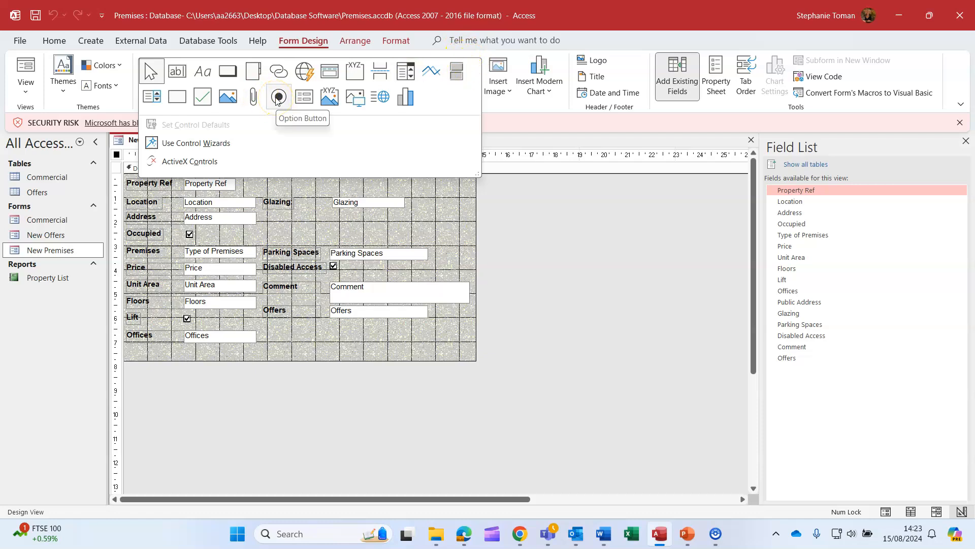
pyautogui.click(202, 102)
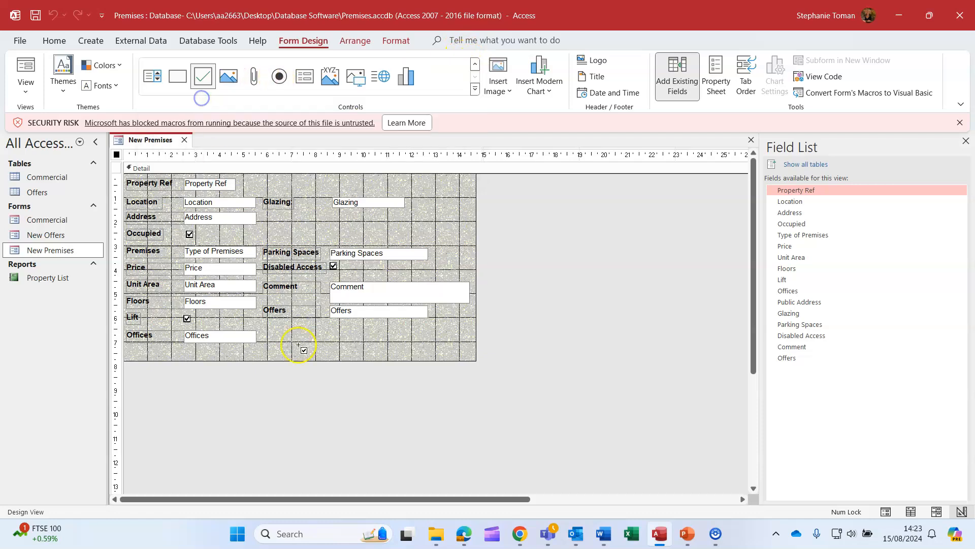
pyautogui.click(295, 329)
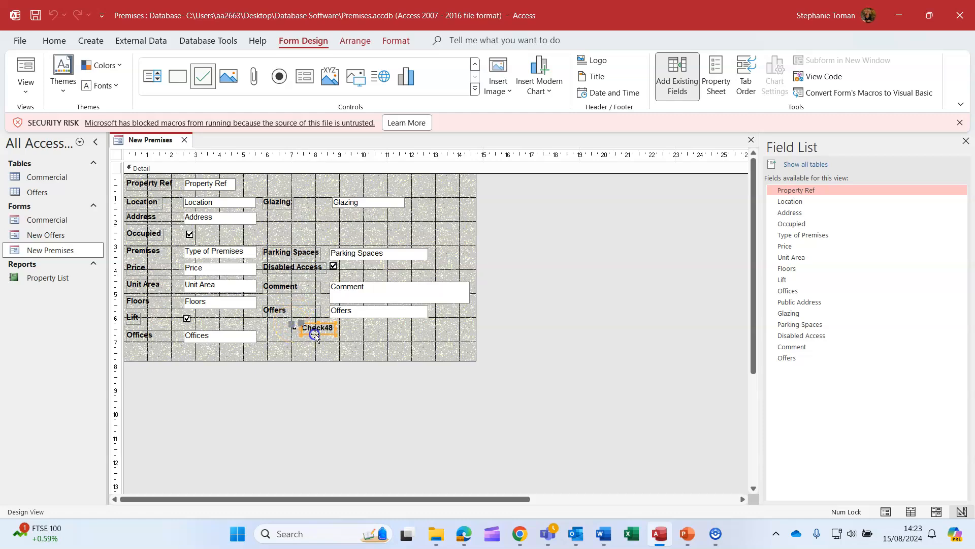
pyautogui.moveTo(297, 329); pyautogui.dragTo(320, 335)
pyautogui.click(393, 334)
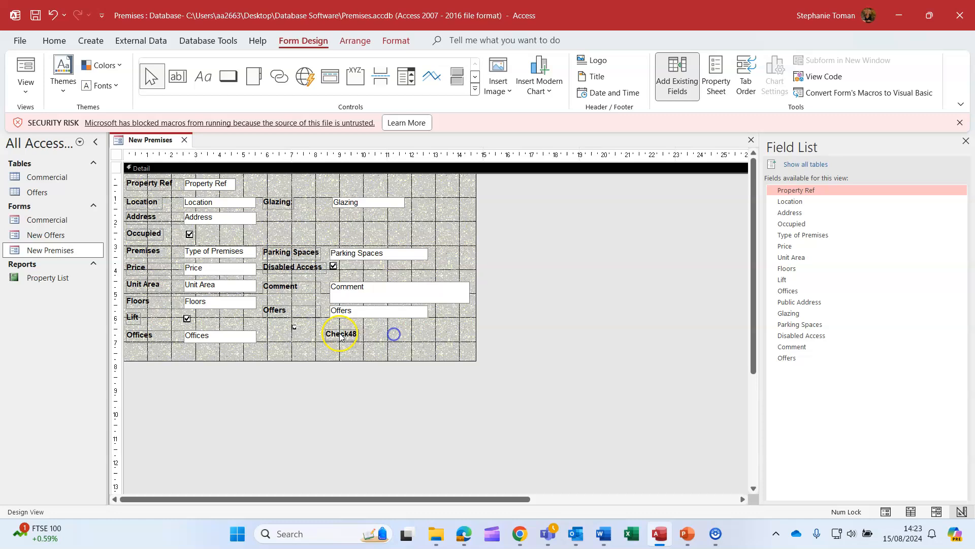
# Delete the unbound check box and its label from below the Offers field.
pyautogui.click(294, 327)
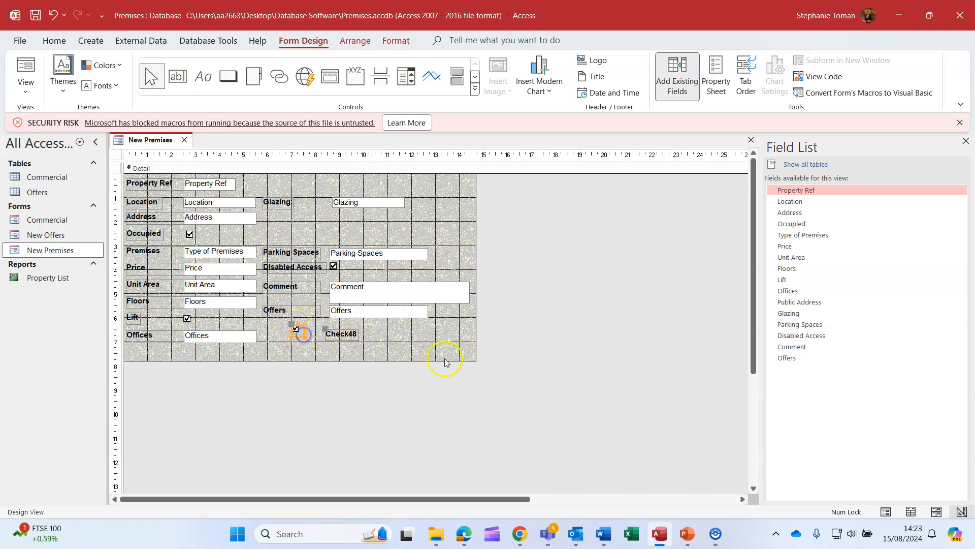
pyautogui.click(432, 351)
pyautogui.click(299, 328)
pyautogui.press('Delete')
pyautogui.click(381, 341)
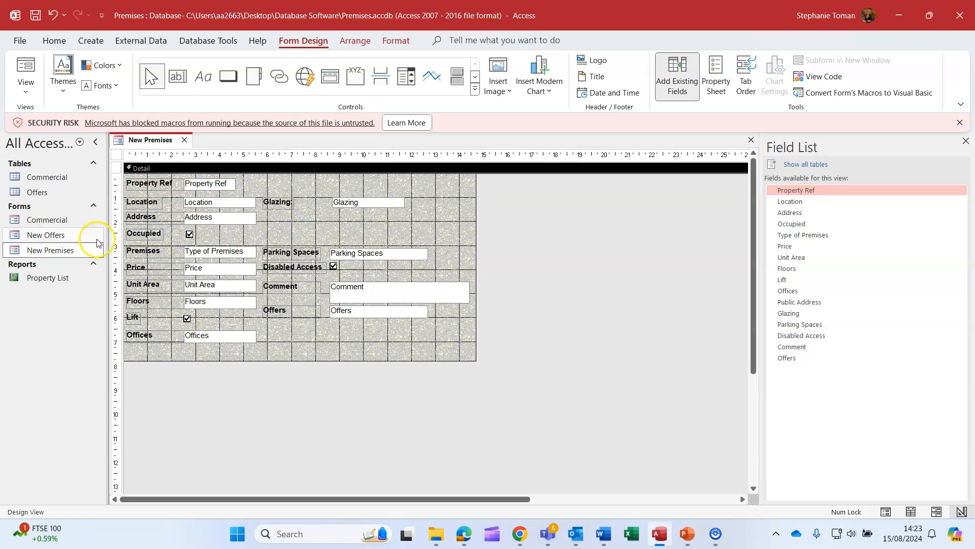
# Open the Commercial table in Design View and set the Occupied field's display control to Check Box.
pyautogui.doubleClick(60, 178)
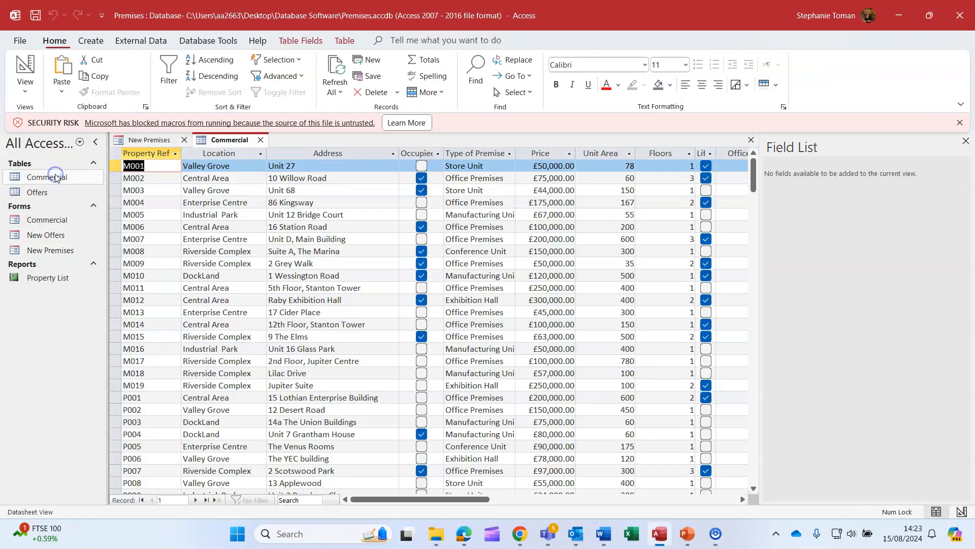
pyautogui.click(27, 91)
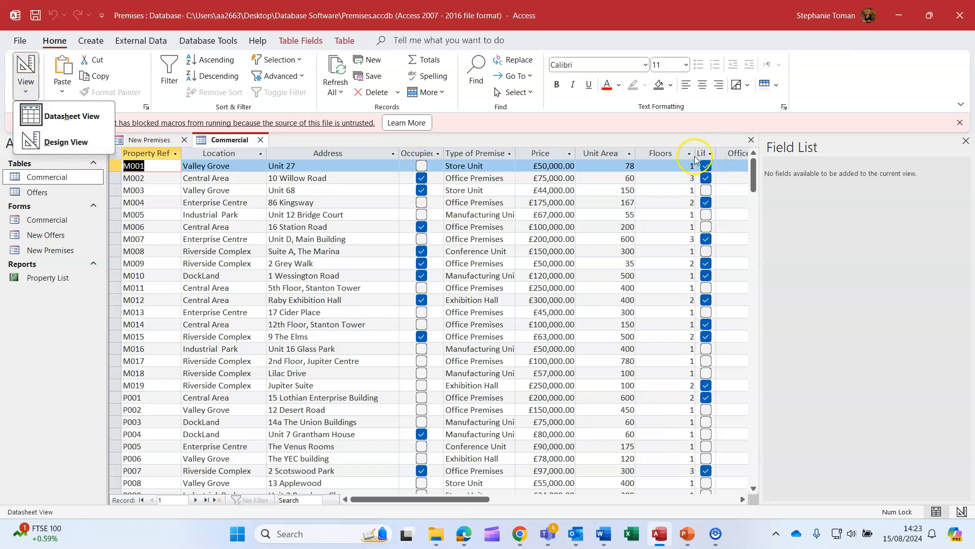
pyautogui.click(29, 139)
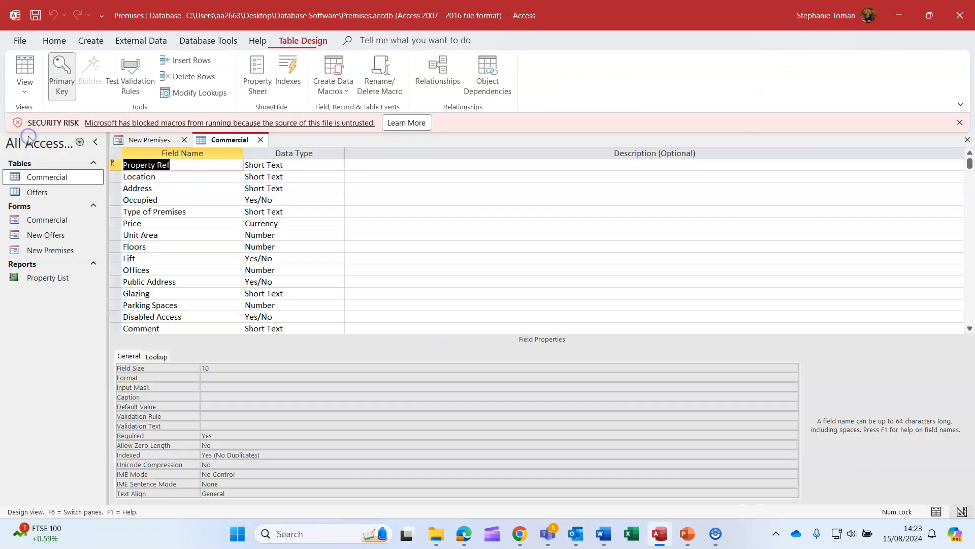
pyautogui.click(313, 199)
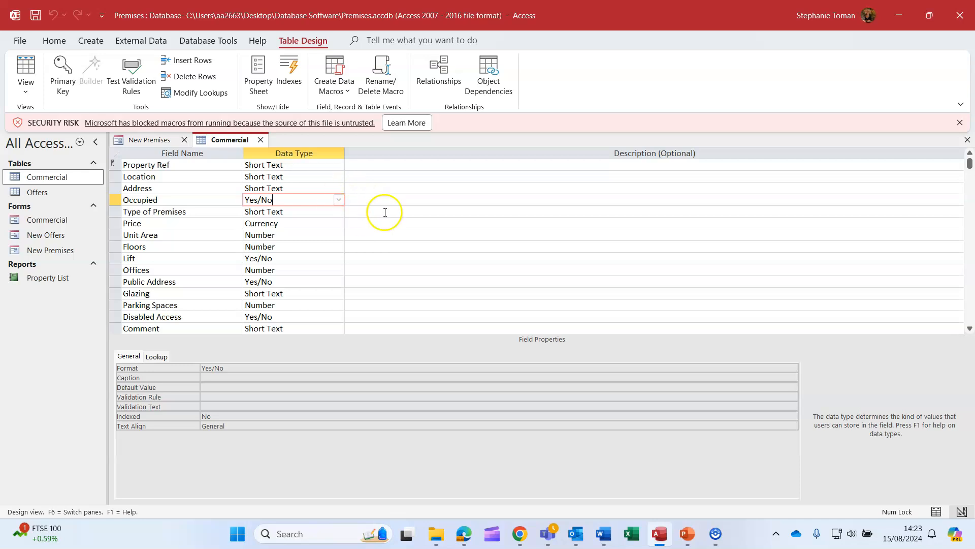
pyautogui.click(156, 357)
pyautogui.click(248, 371)
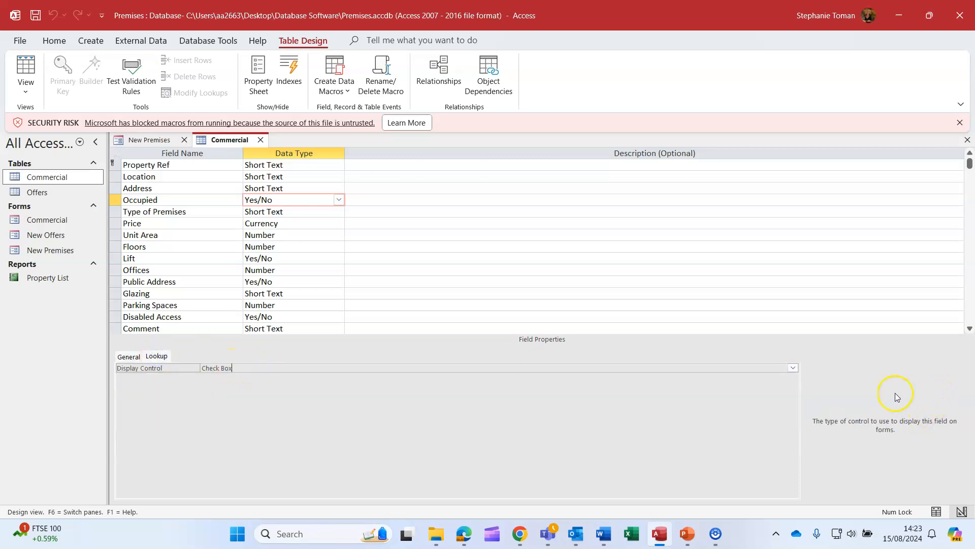
pyautogui.click(793, 367)
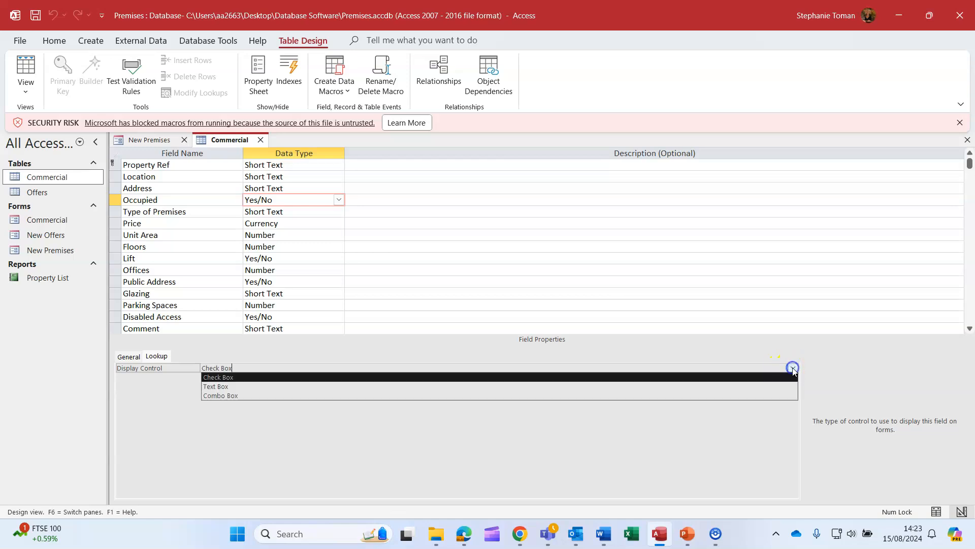
pyautogui.click(241, 379)
# Save the Commercial table's design and close the table.
pyautogui.click(26, 76)
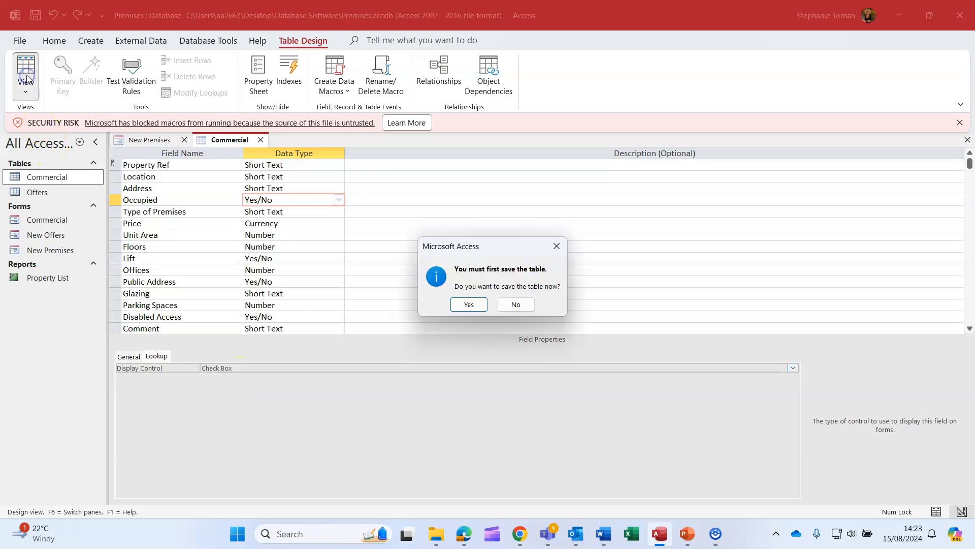
pyautogui.click(468, 303)
pyautogui.click(260, 140)
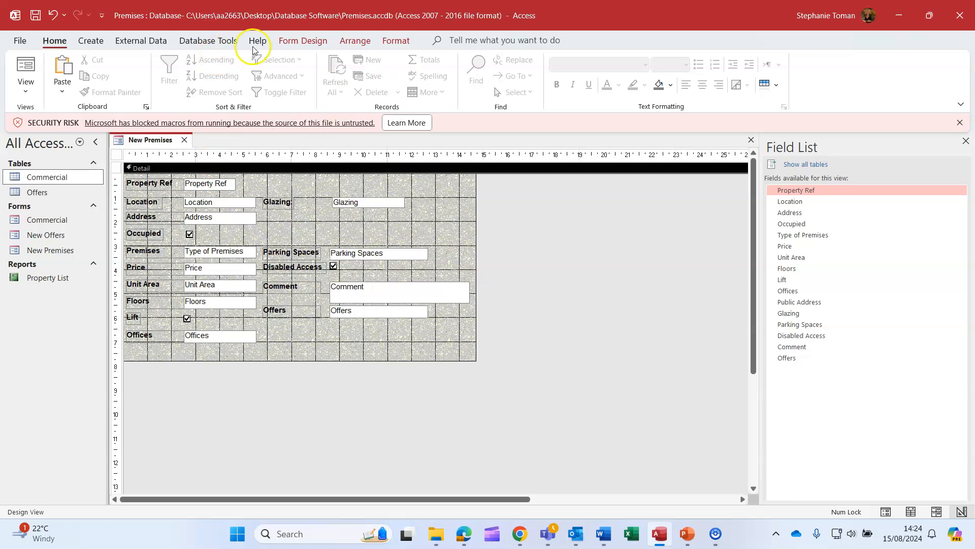
pyautogui.click(25, 95)
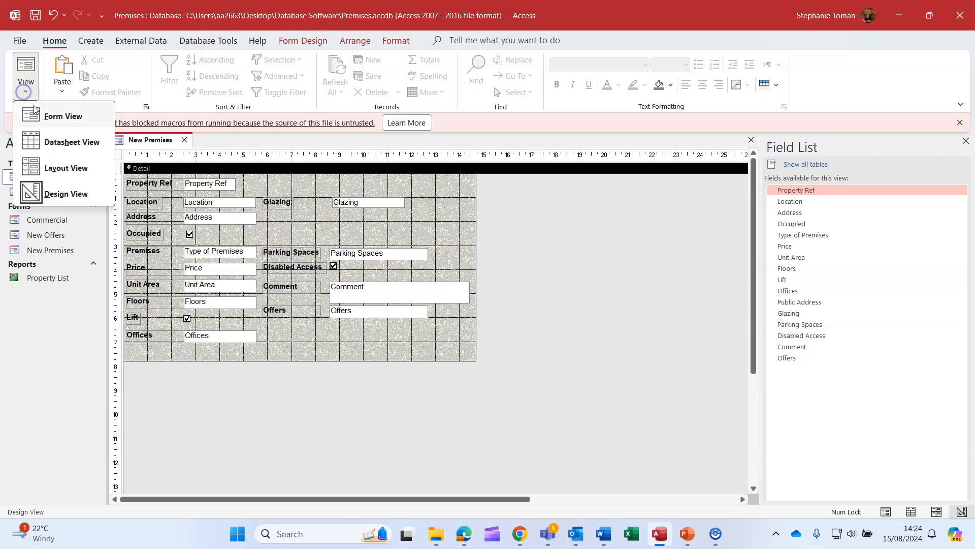
pyautogui.click(50, 195)
pyautogui.click(300, 40)
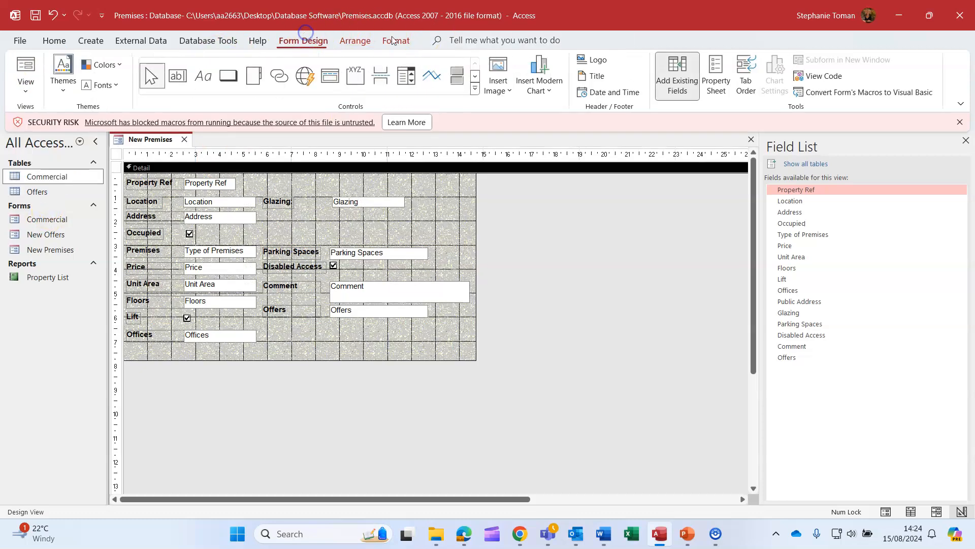
pyautogui.click(474, 91)
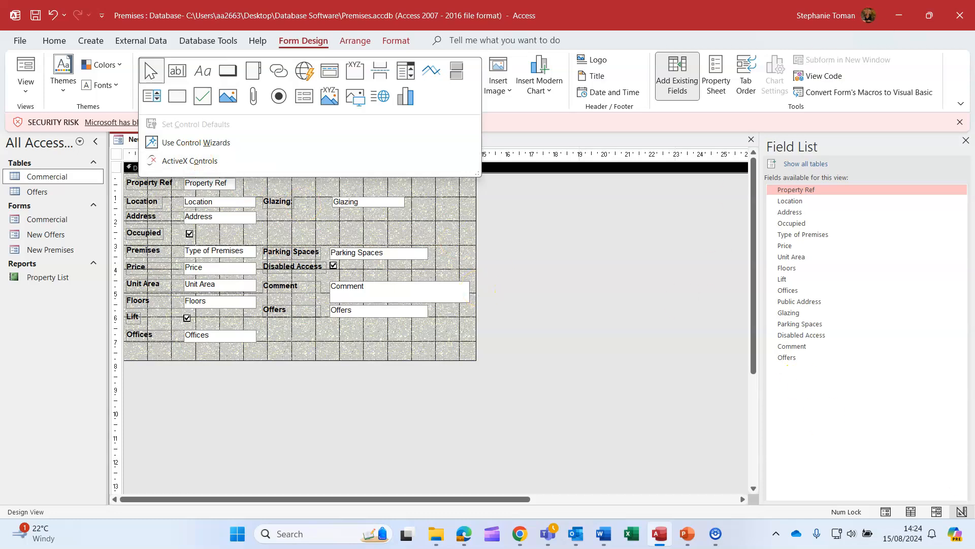
pyautogui.click(497, 329)
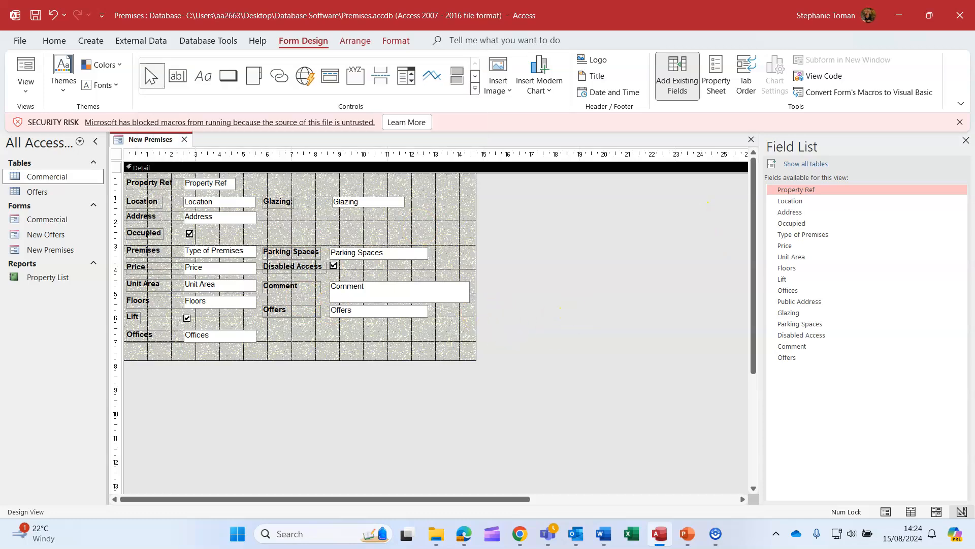
# Reopen the field list and add the Public Address field as a check box below the Offers field.
pyautogui.click(965, 140)
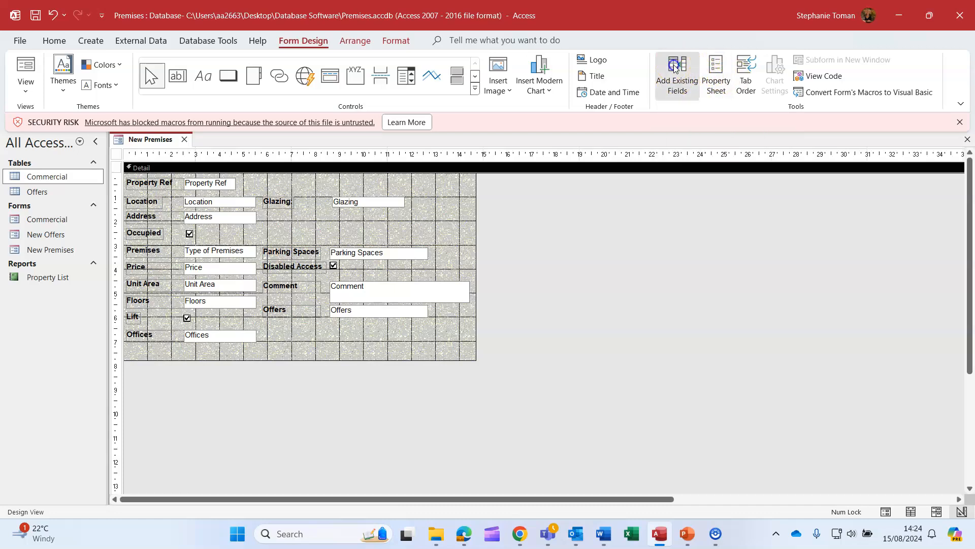
pyautogui.click(674, 66)
pyautogui.click(673, 66)
pyautogui.click(673, 66)
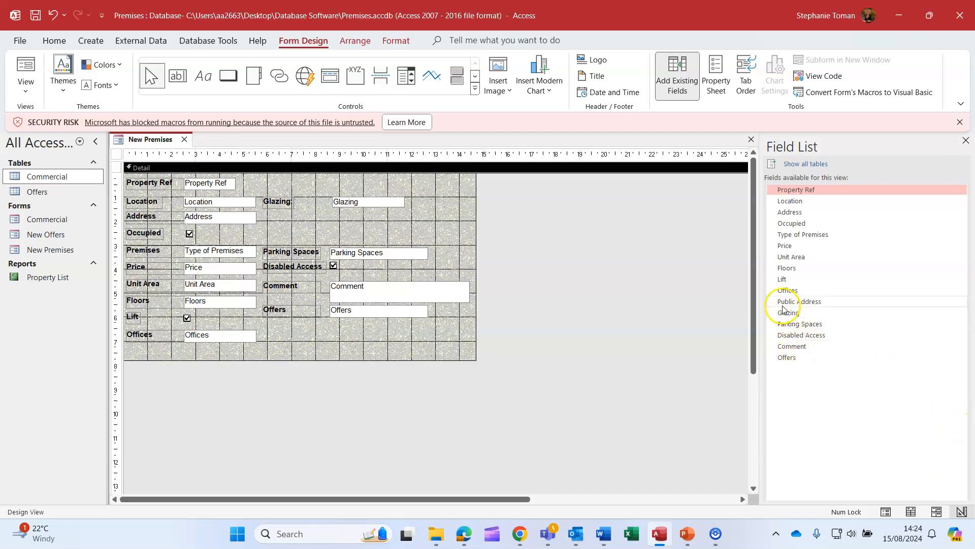
pyautogui.moveTo(785, 302); pyautogui.dragTo(330, 331)
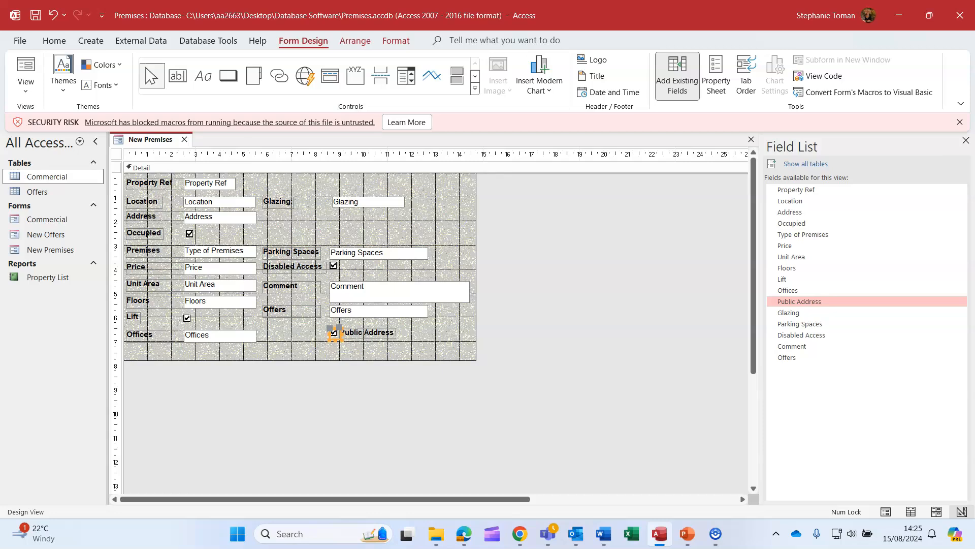
# Move the Public Address label away from its check box, further to the right on the form.
pyautogui.click(367, 336)
pyautogui.moveTo(380, 342); pyautogui.dragTo(328, 331)
pyautogui.click(362, 327)
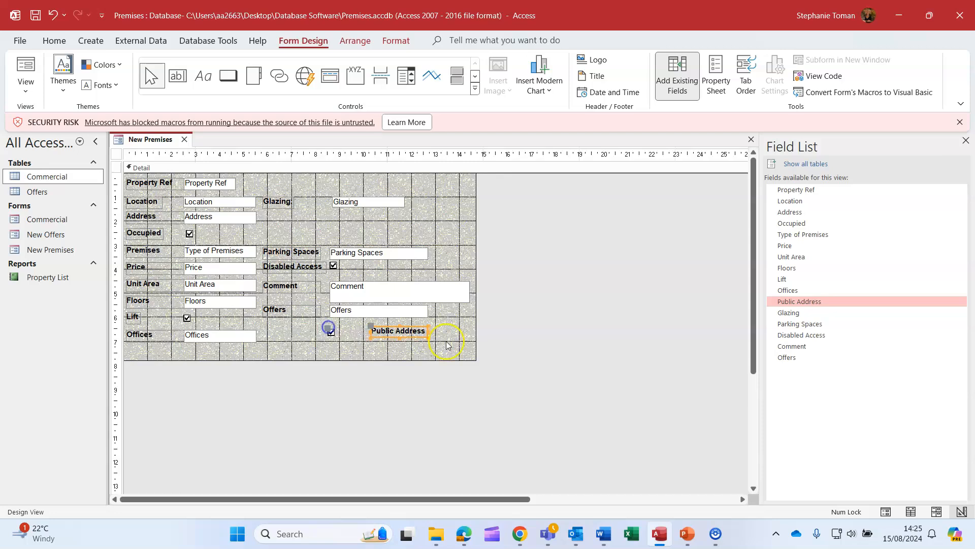
pyautogui.click(399, 331)
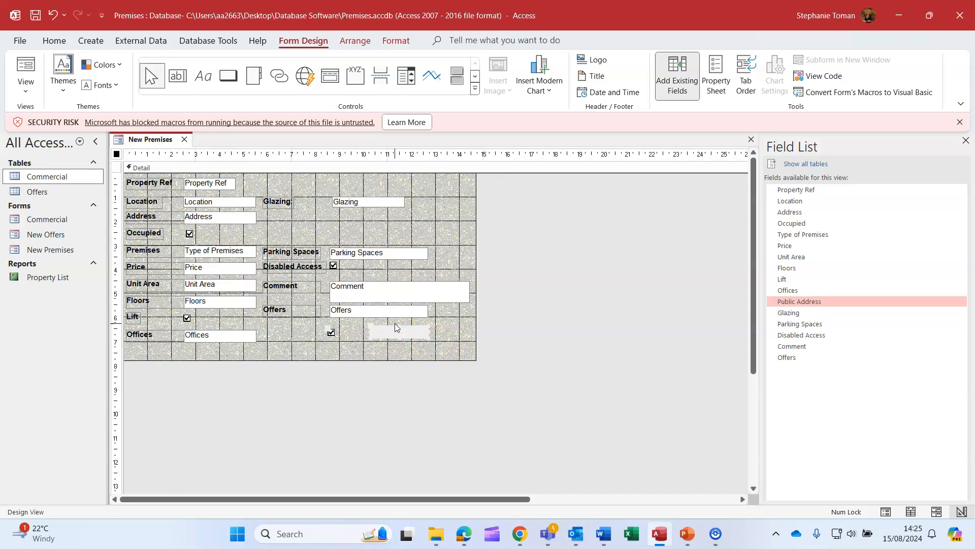
pyautogui.click(397, 321)
# Copy the Disabled Access label's formatting onto the Public Address label with Format Painter.
pyautogui.click(263, 265)
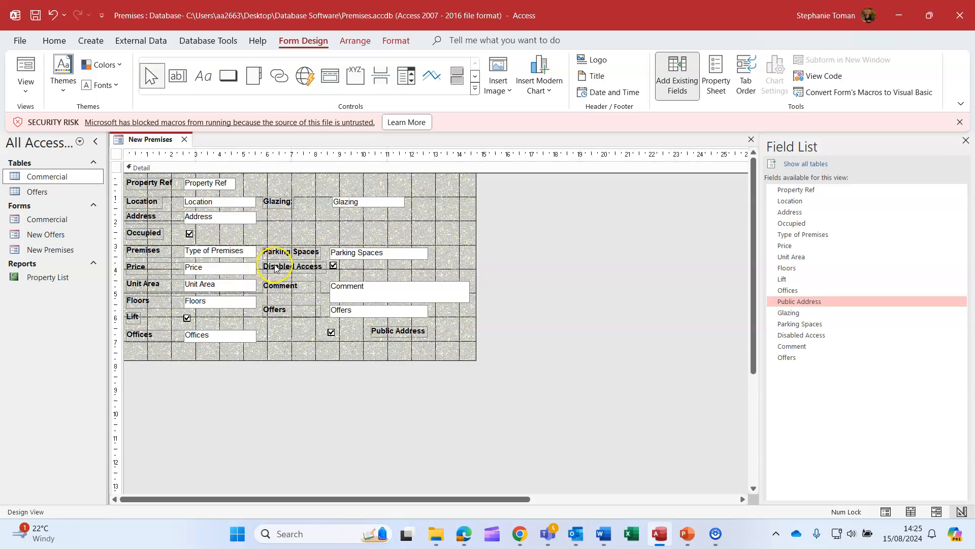
pyautogui.click(53, 41)
pyautogui.click(96, 94)
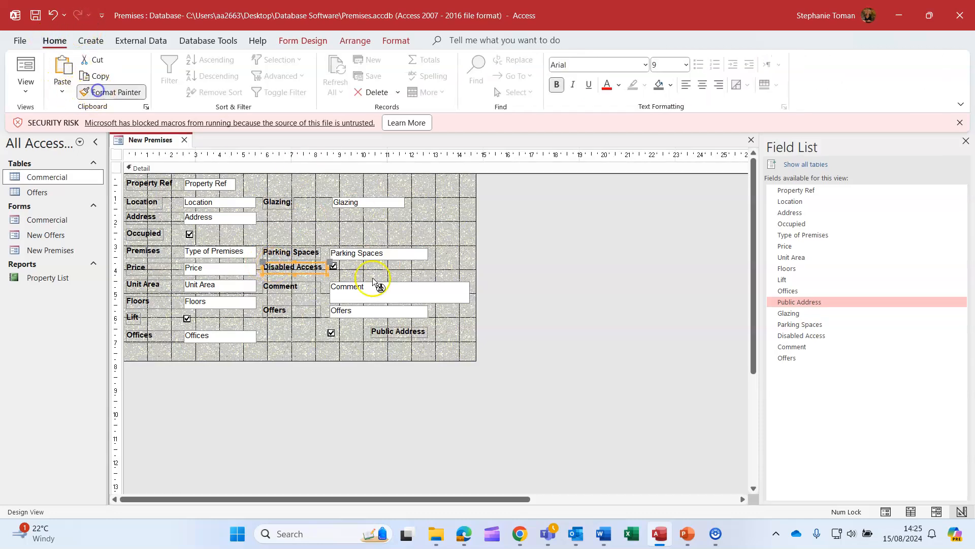
pyautogui.click(397, 333)
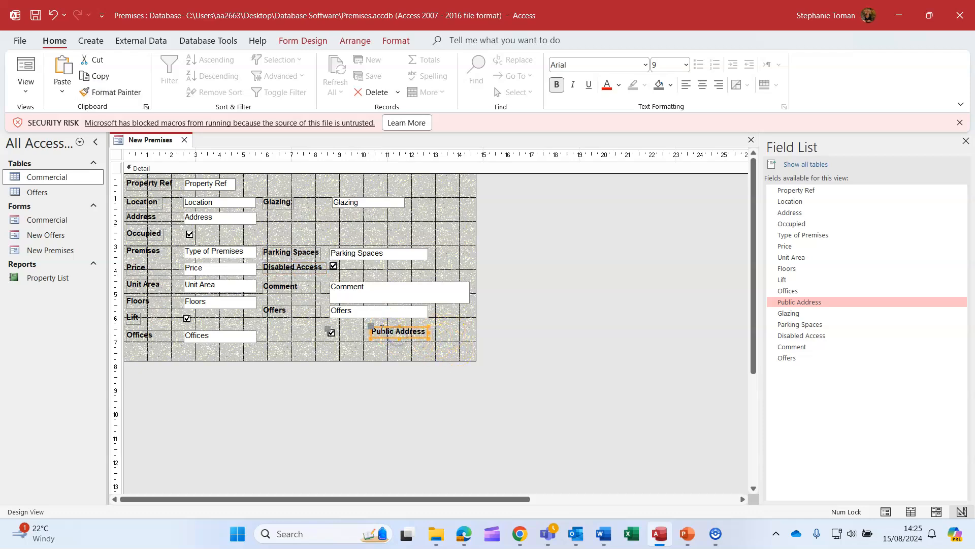
# Reposition the Public Address check box and its label close together below the Offers field.
pyautogui.moveTo(387, 328); pyautogui.dragTo(376, 329)
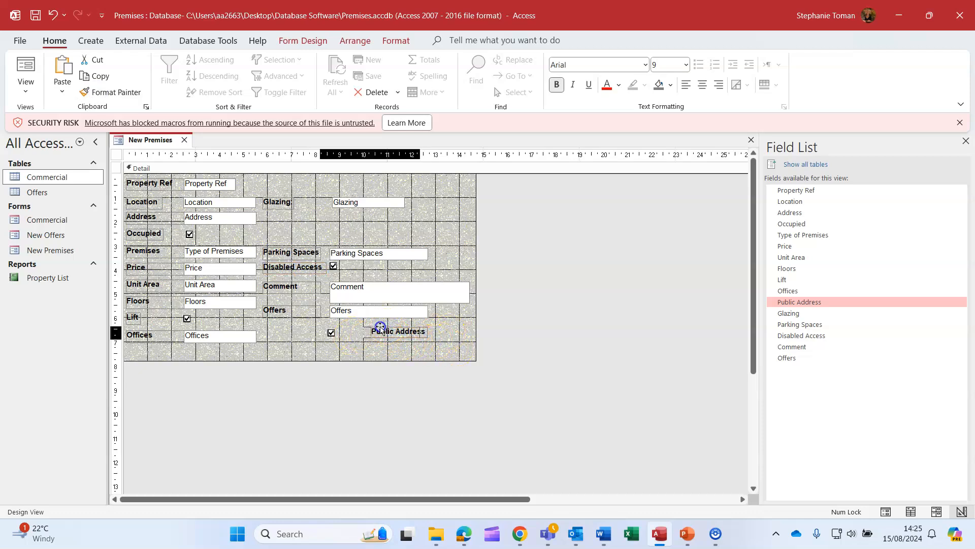
pyautogui.moveTo(376, 329); pyautogui.dragTo(365, 330)
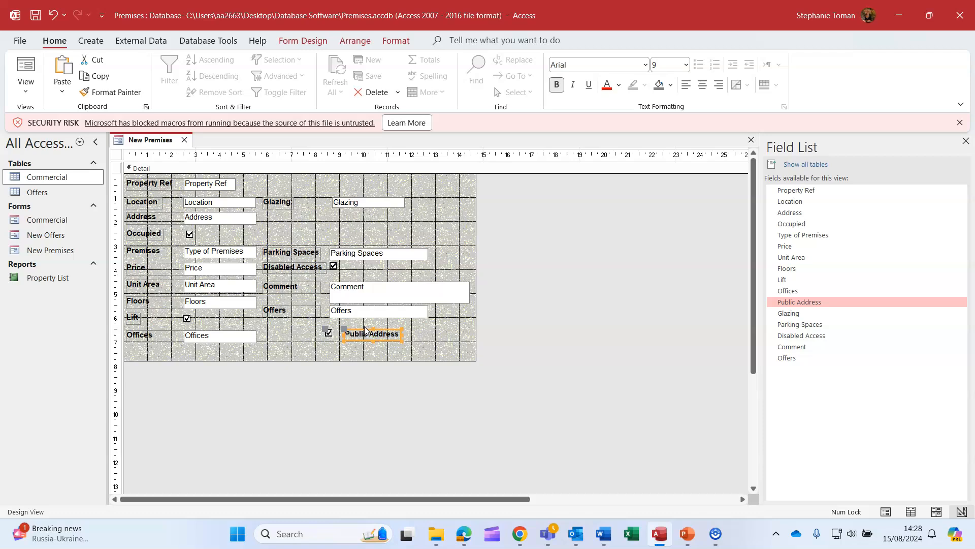
pyautogui.click(327, 331)
pyautogui.moveTo(327, 329); pyautogui.dragTo(331, 320)
pyautogui.click(354, 335)
pyautogui.click(357, 327)
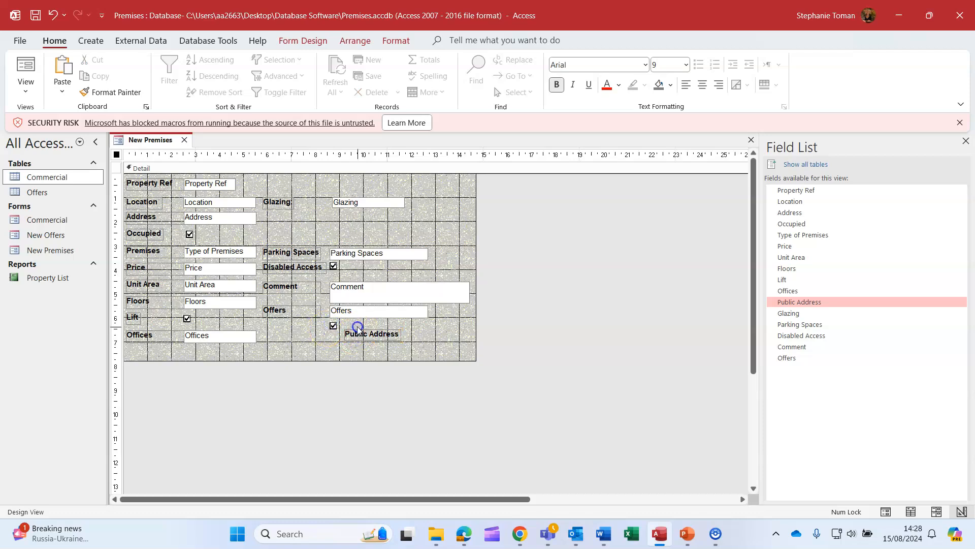
pyautogui.click(358, 330)
pyautogui.moveTo(333, 336)
pyautogui.mouseDown()
pyautogui.moveTo(389, 338)
pyautogui.moveTo(366, 328)
pyautogui.moveTo(350, 338)
pyautogui.mouseUp()
# Examine the full property list of the Public Address check box, including its Control Source.
pyautogui.click(366, 332)
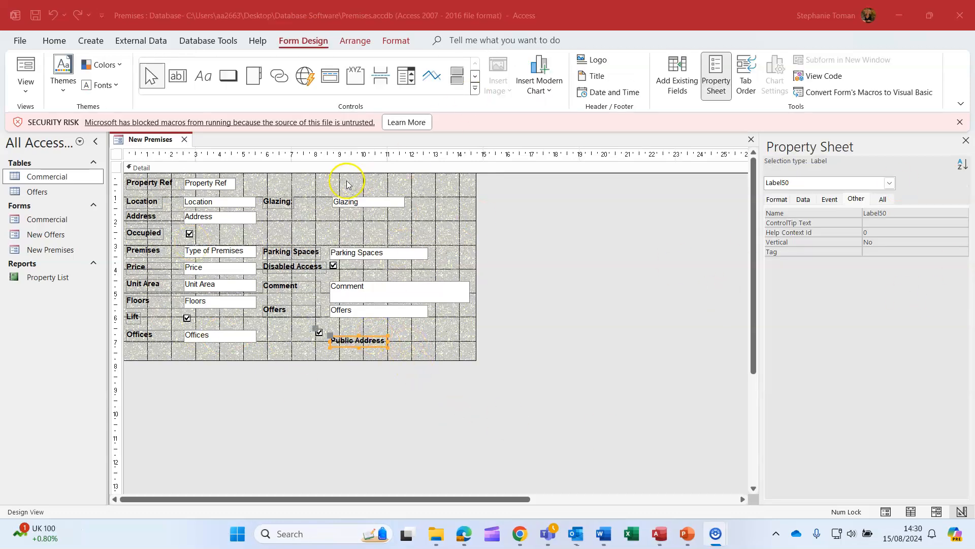
pyautogui.click(320, 332)
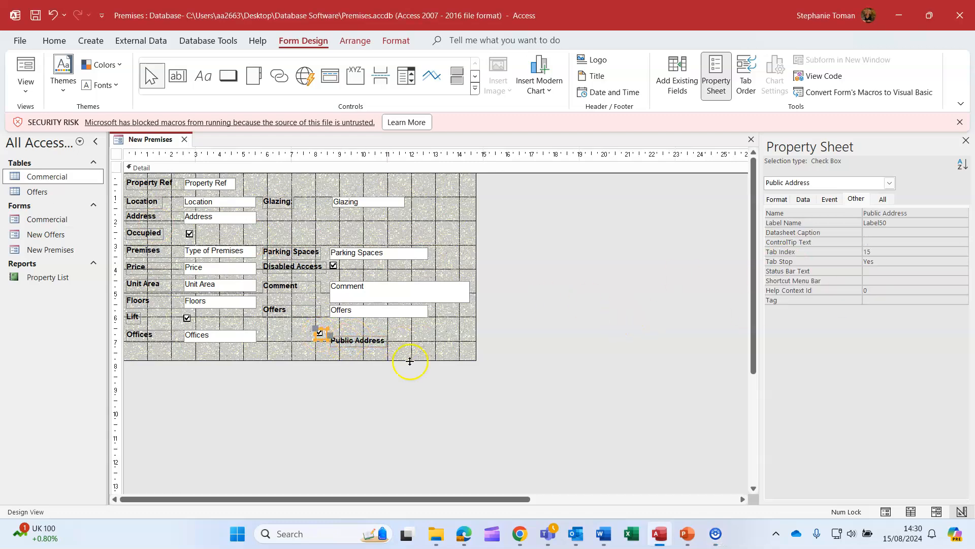
pyautogui.click(720, 73)
pyautogui.click(721, 72)
pyautogui.click(884, 200)
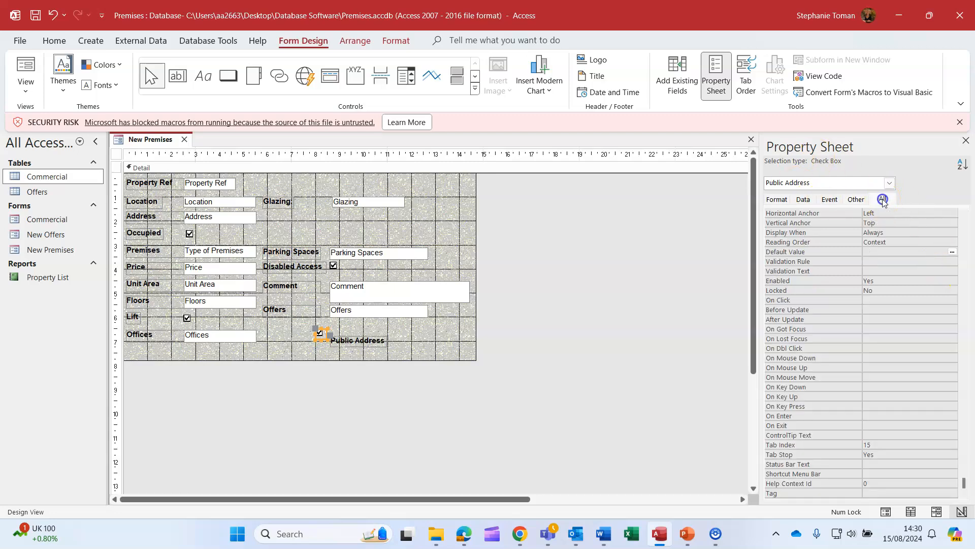
pyautogui.scroll(9, 910, 260)
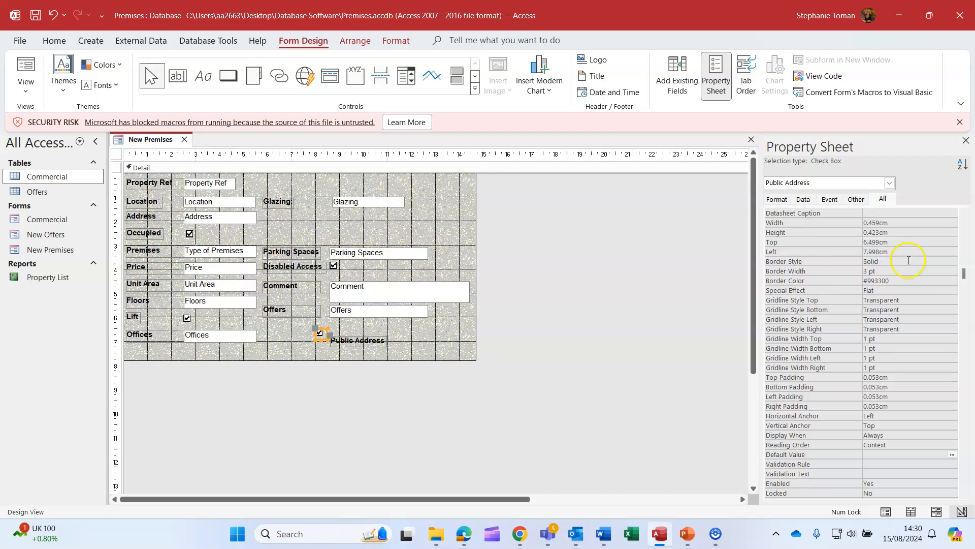
pyautogui.moveTo(964, 223); pyautogui.dragTo(964, 213)
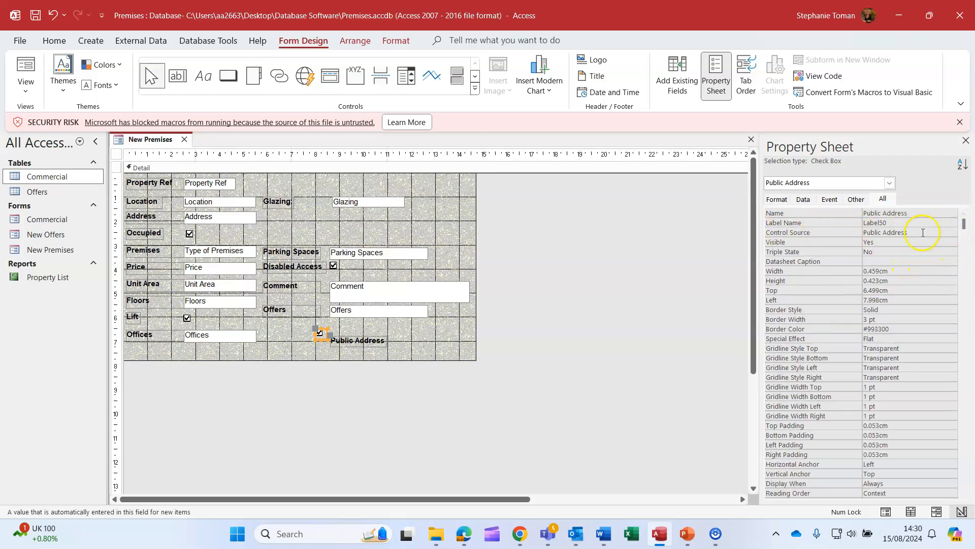
pyautogui.click(936, 233)
pyautogui.click(942, 233)
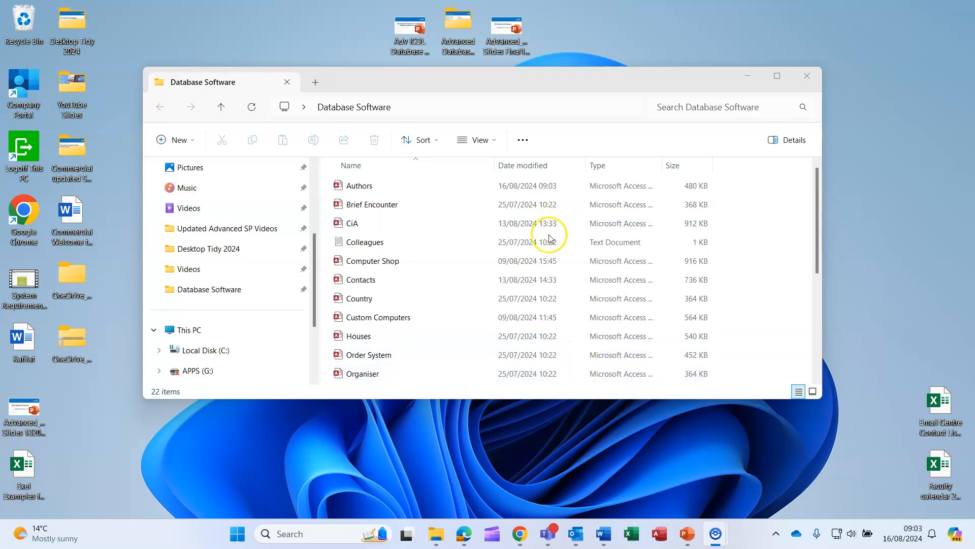
# Open the English Literature form of the Authors database in Design view, maximized and without the Property Sheet.
pyautogui.doubleClick(374, 186)
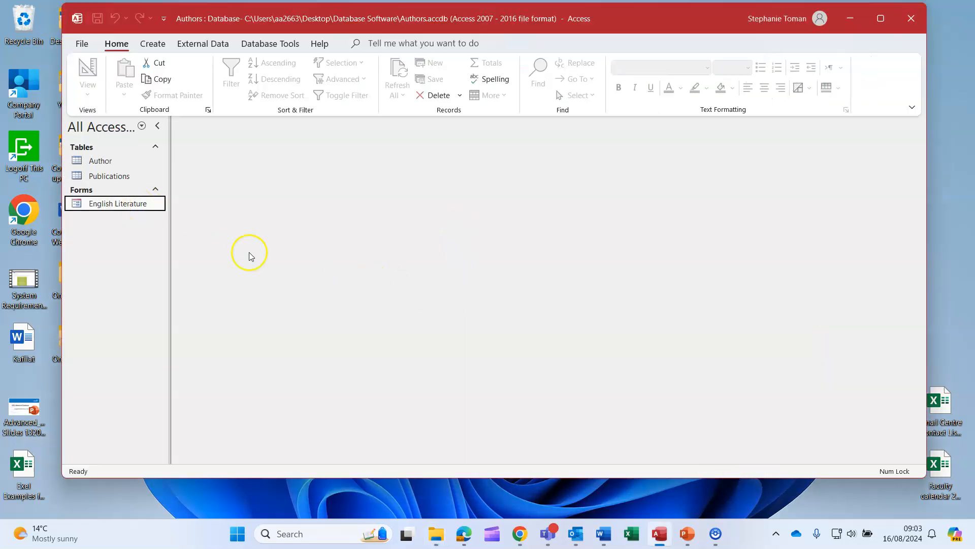
pyautogui.rightClick(101, 204)
pyautogui.click(153, 249)
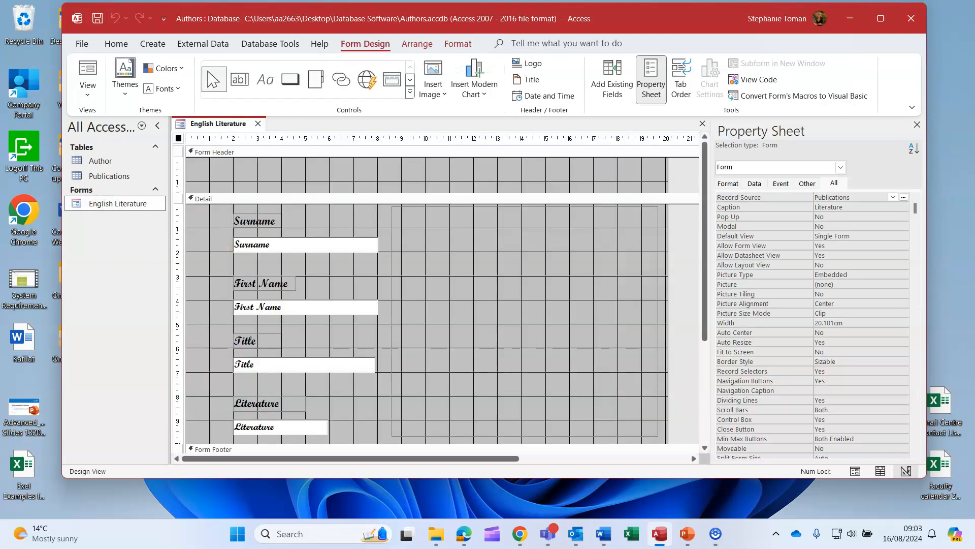
pyautogui.click(917, 126)
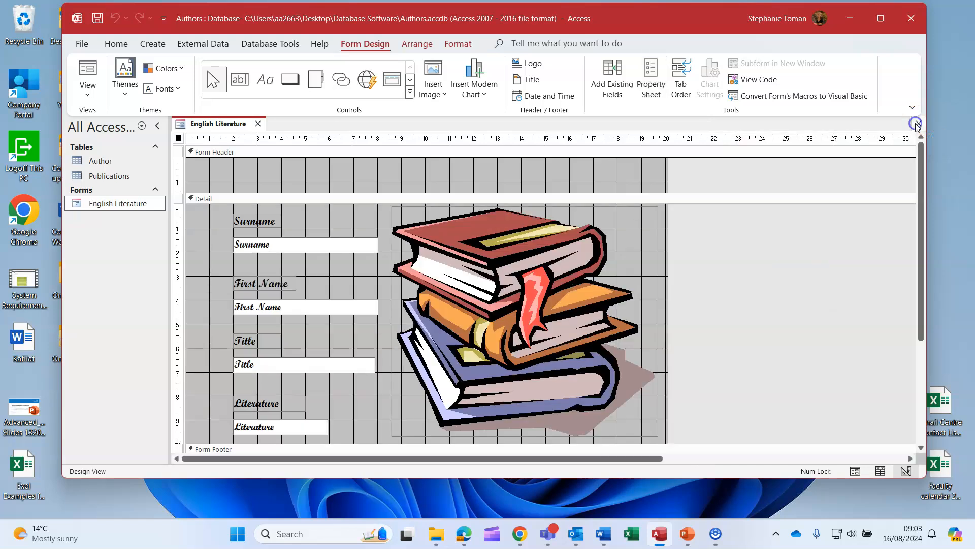
pyautogui.doubleClick(677, 9)
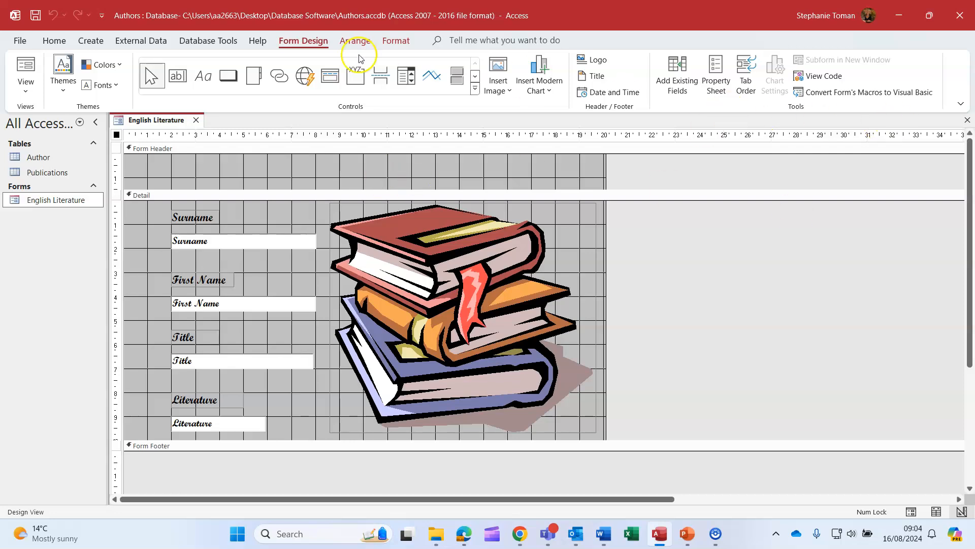
# Delete the Literature label and its text box from the form's Detail section.
pyautogui.click(475, 91)
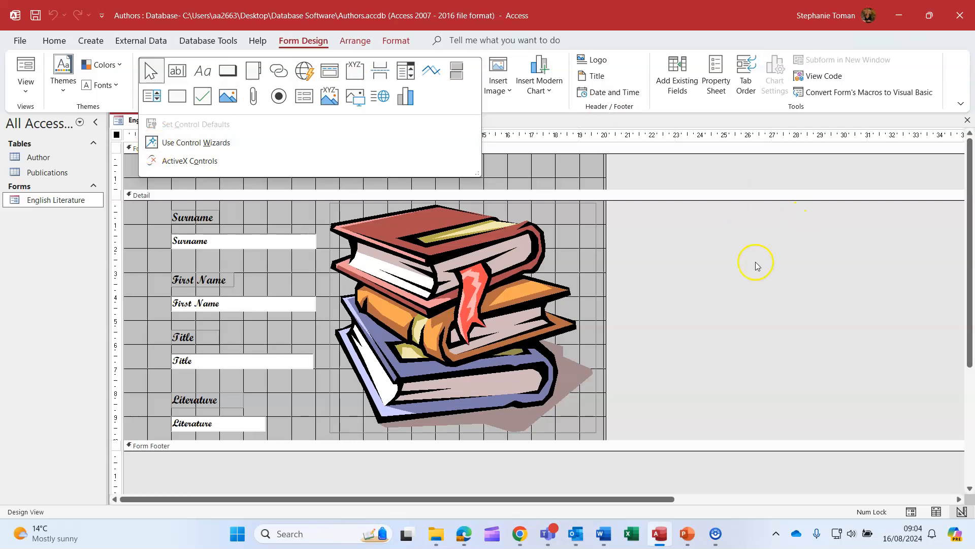
pyautogui.click(173, 397)
pyautogui.click(193, 400)
pyautogui.press('Delete')
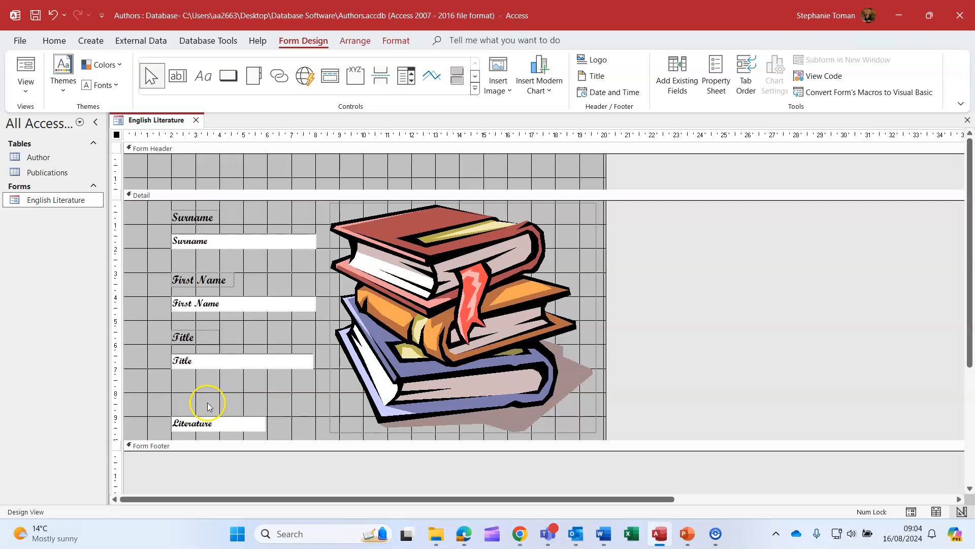
pyautogui.click(217, 419)
pyautogui.press('Delete')
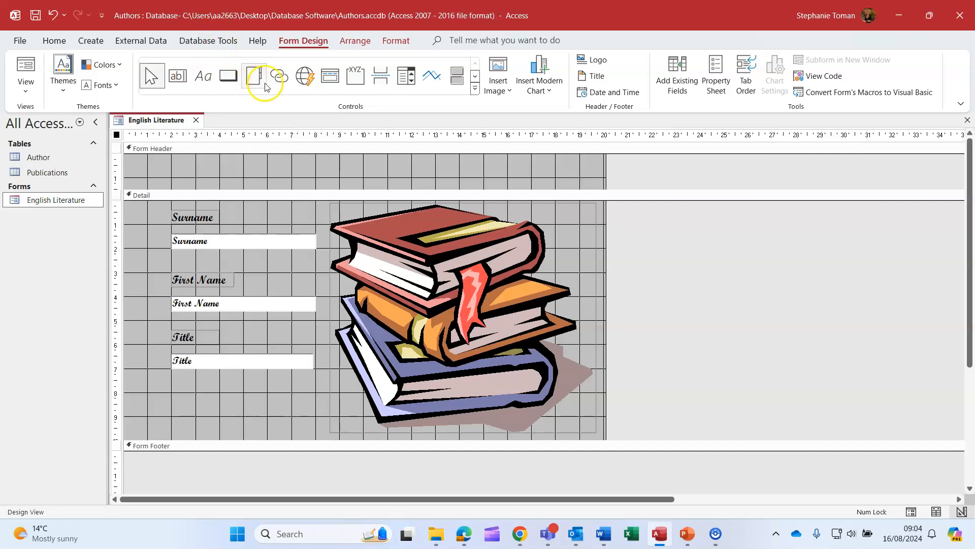
# Insert an option group below the Title field with the option labels Drama, Prose and Poetry.
pyautogui.click(351, 78)
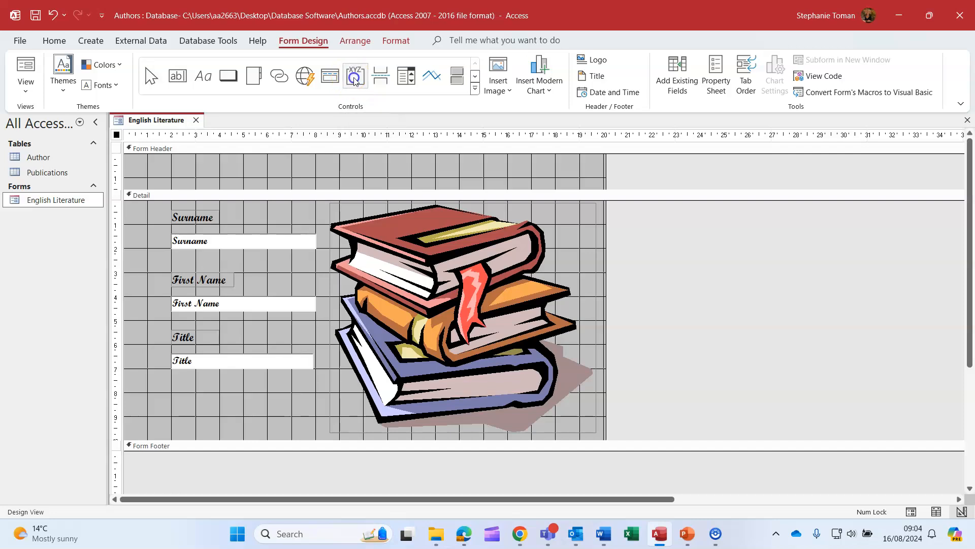
pyautogui.click(172, 392)
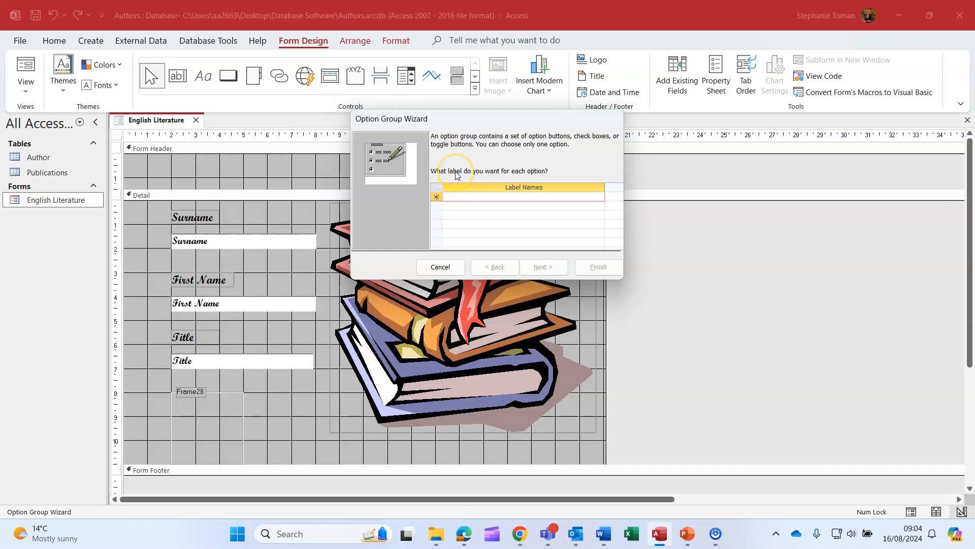
pyautogui.write('Drama')
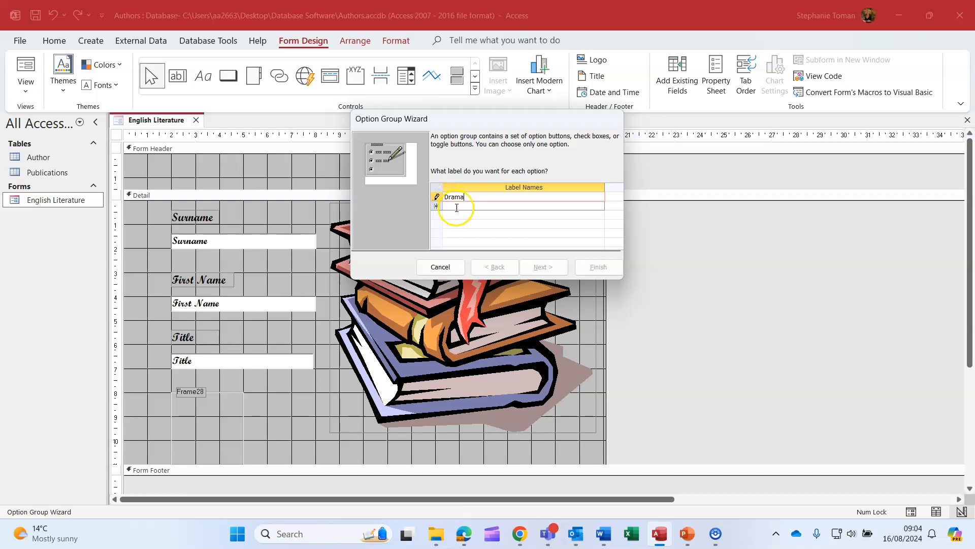
pyautogui.click(456, 207)
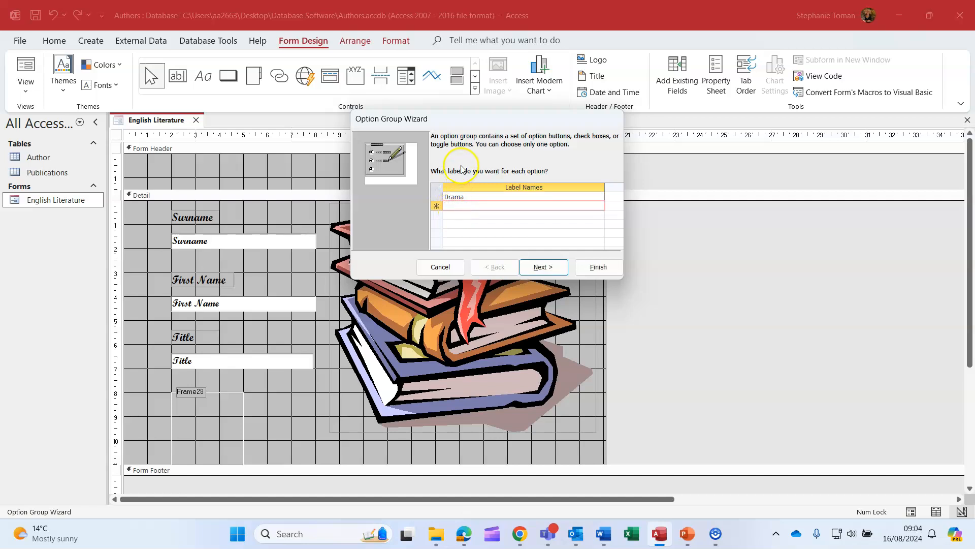
pyautogui.write('Prose')
pyautogui.press('Tab')
pyautogui.write('P')
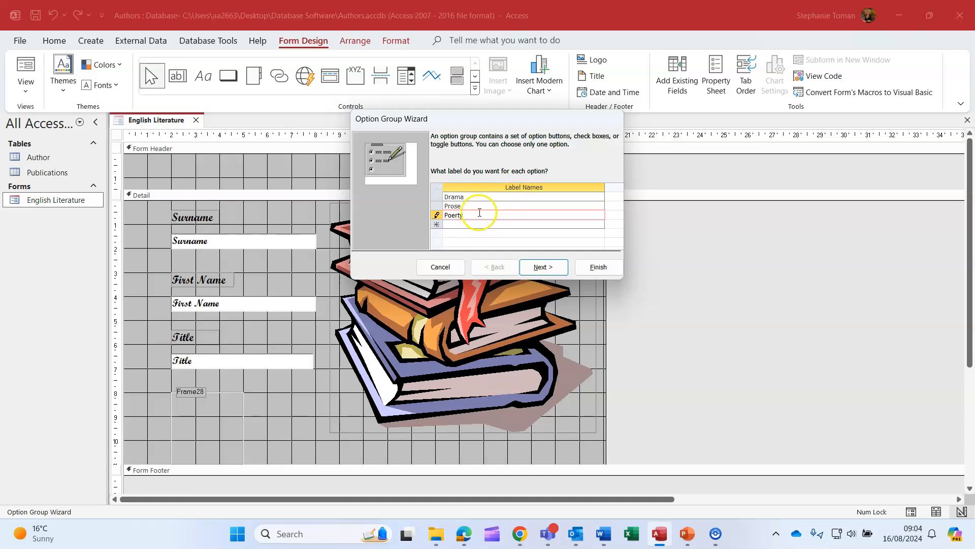
pyautogui.click(456, 215)
pyautogui.press('BackSpace')
pyautogui.click(539, 267)
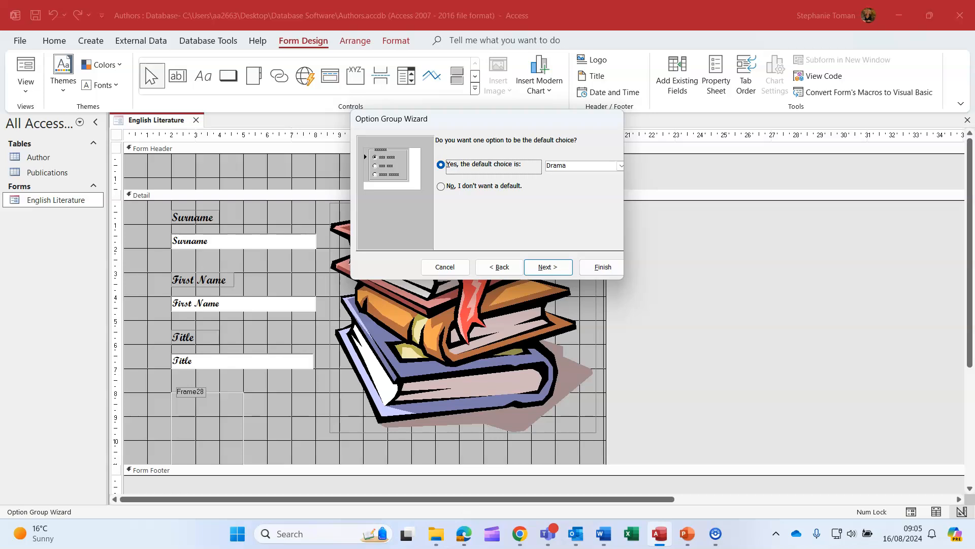
# Choose no default option for the group and accept the values 1, 2 and 3 for Drama, Prose and Poetry.
pyautogui.click(440, 190)
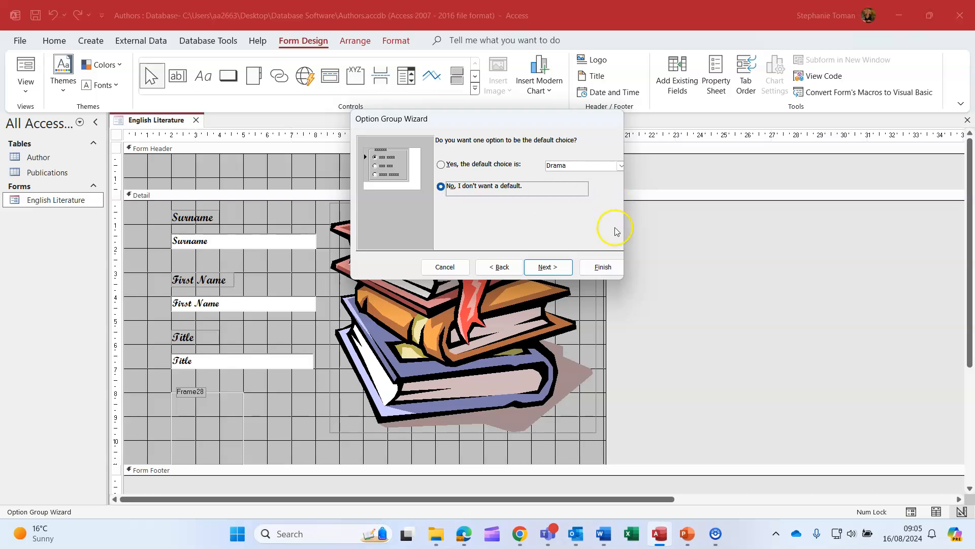
pyautogui.click(551, 266)
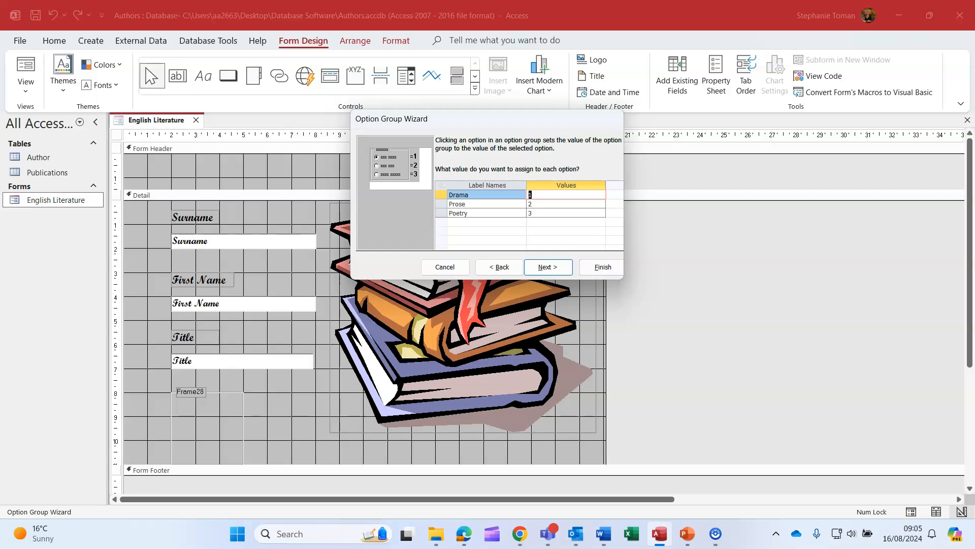
pyautogui.click(557, 269)
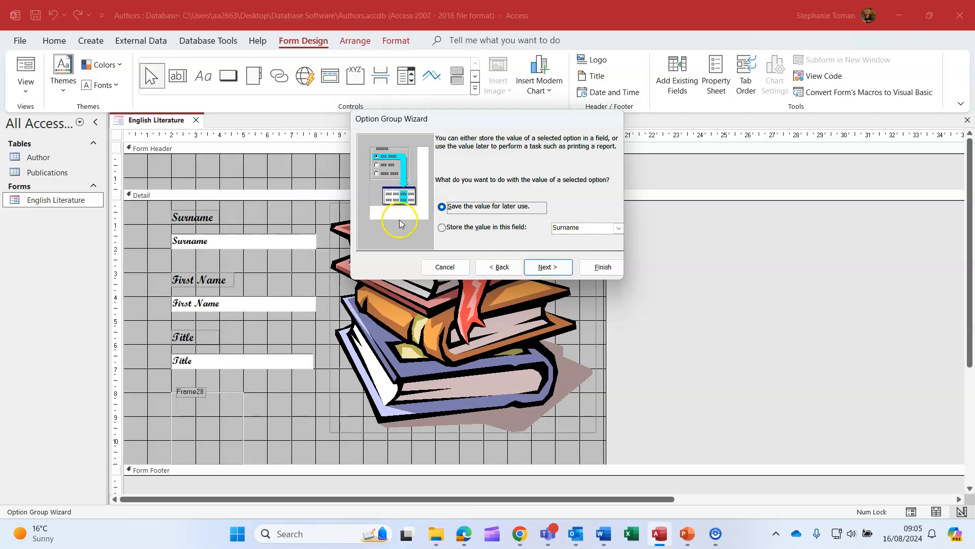
# Have the option group store its selected value in the Literature field.
pyautogui.click(441, 227)
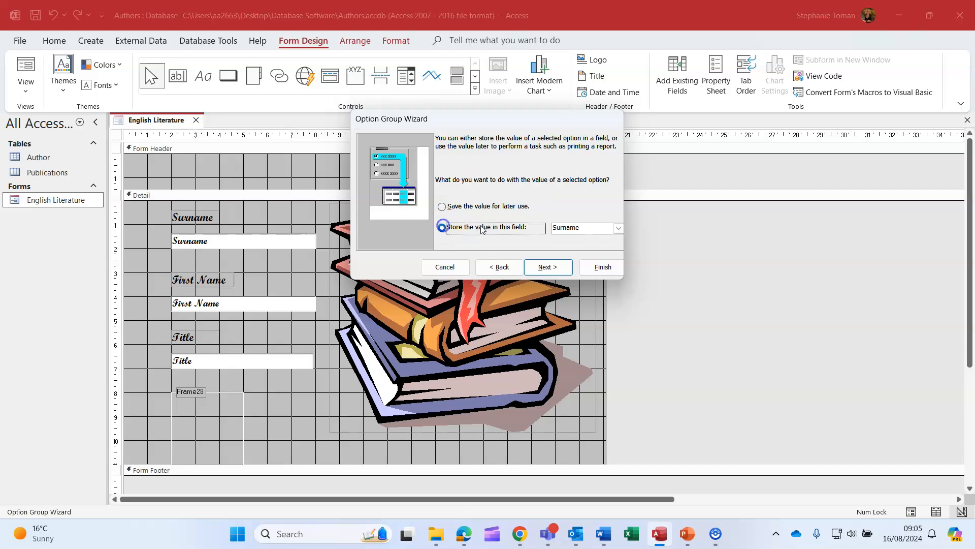
pyautogui.click(619, 228)
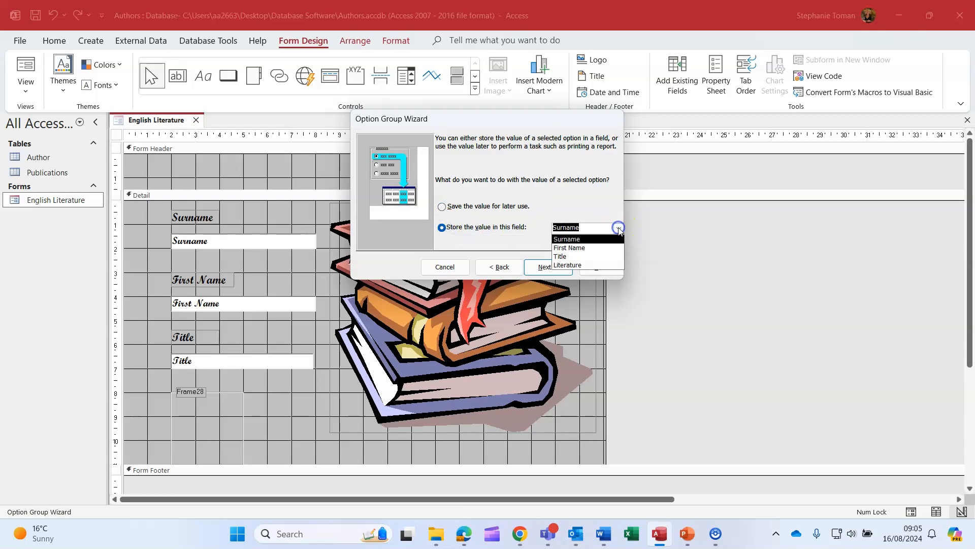
pyautogui.click(576, 262)
pyautogui.click(561, 275)
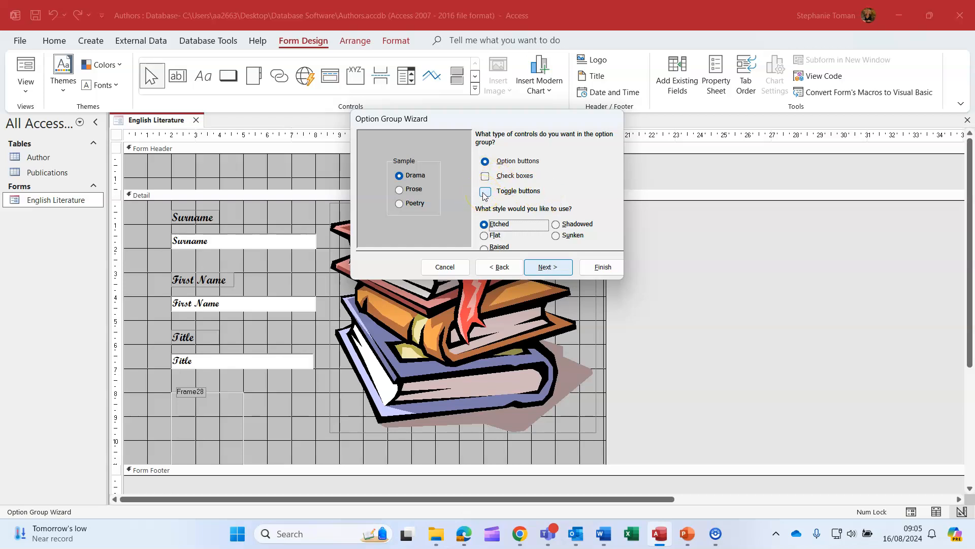
# Preview the option group styles and choose Shadowed, keeping option buttons as the control type.
pyautogui.click(555, 224)
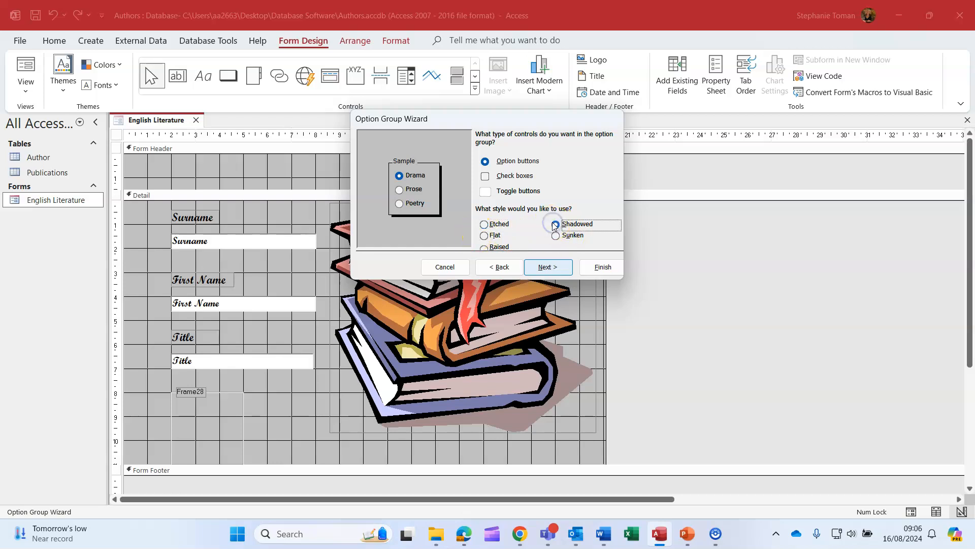
pyautogui.click(484, 224)
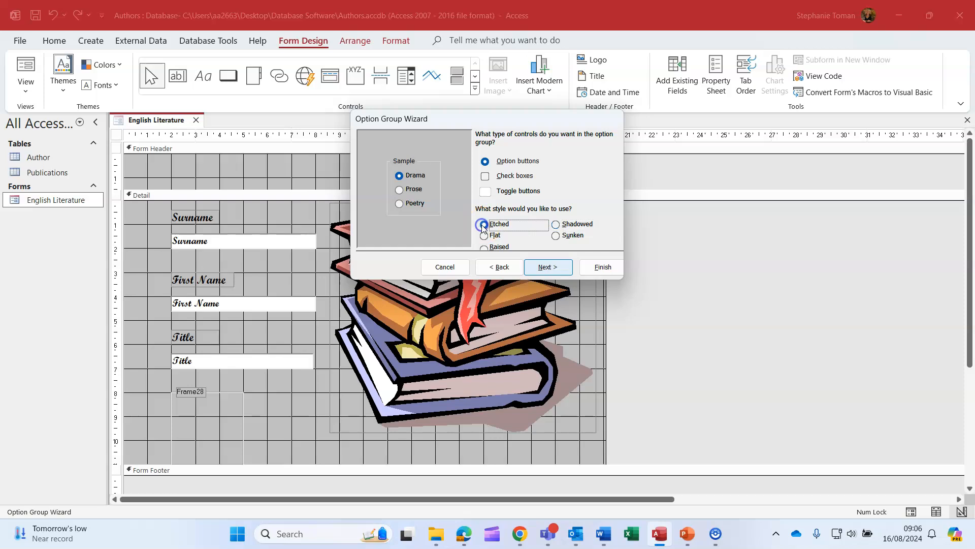
pyautogui.click(484, 236)
pyautogui.click(484, 247)
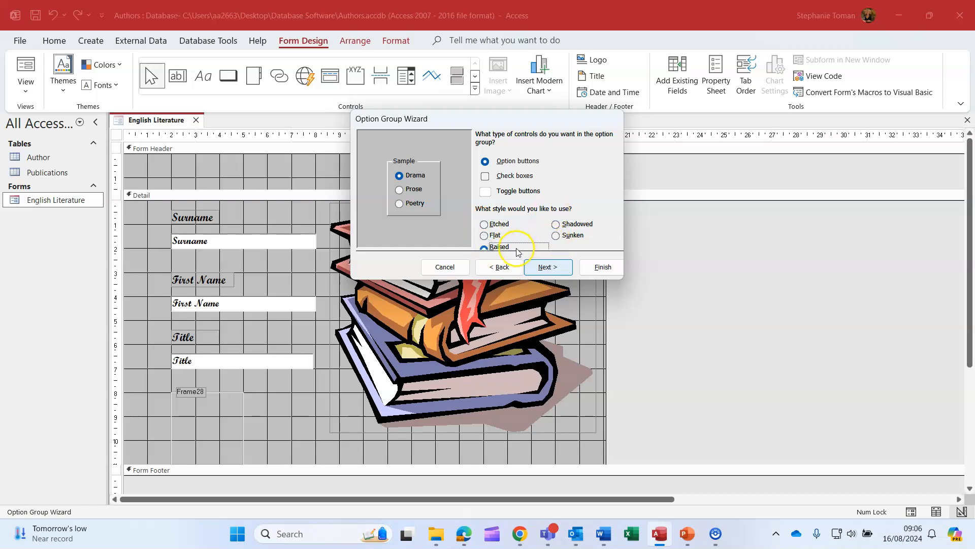
pyautogui.click(555, 236)
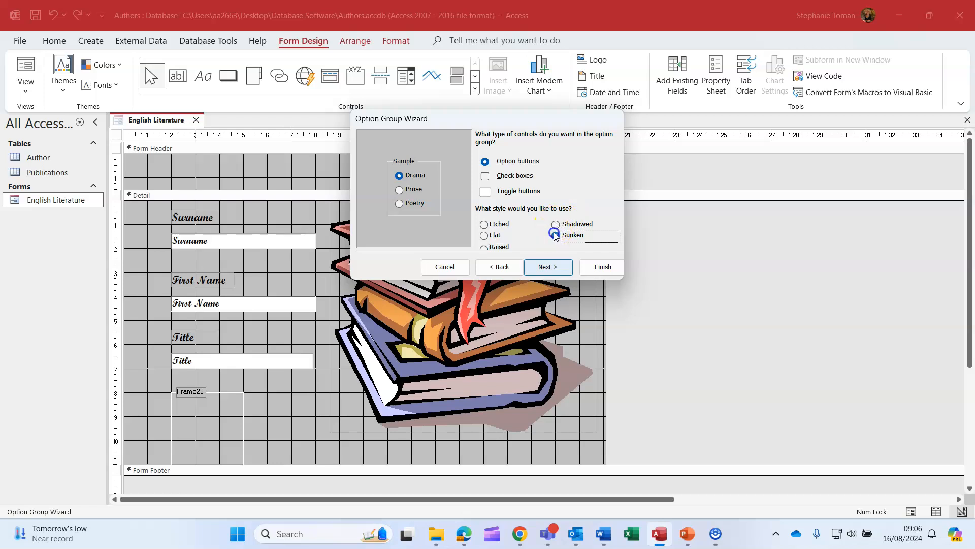
pyautogui.click(555, 224)
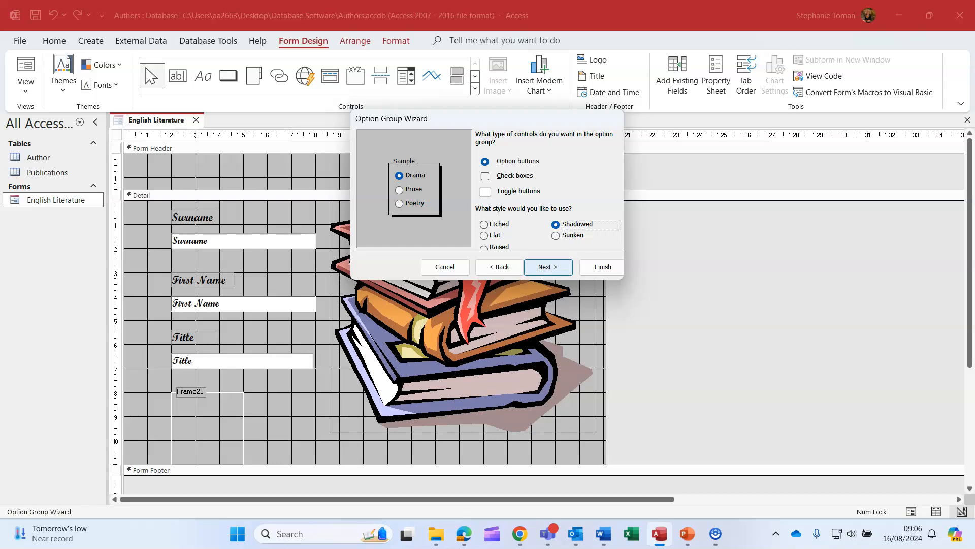
pyautogui.click(548, 266)
# Caption the option group Classification and finish creating it.
pyautogui.moveTo(480, 166); pyautogui.dragTo(427, 159)
pyautogui.write('Classification')
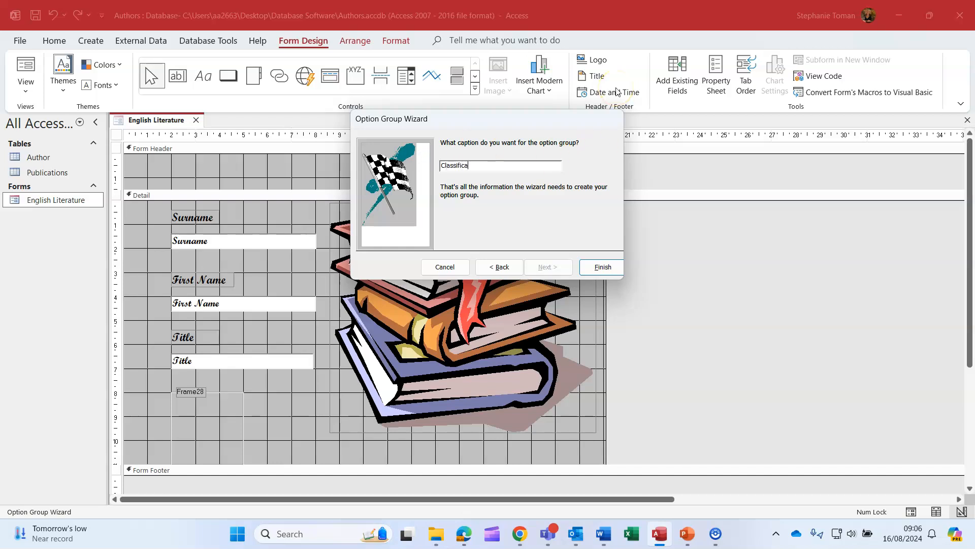
pyautogui.click(614, 266)
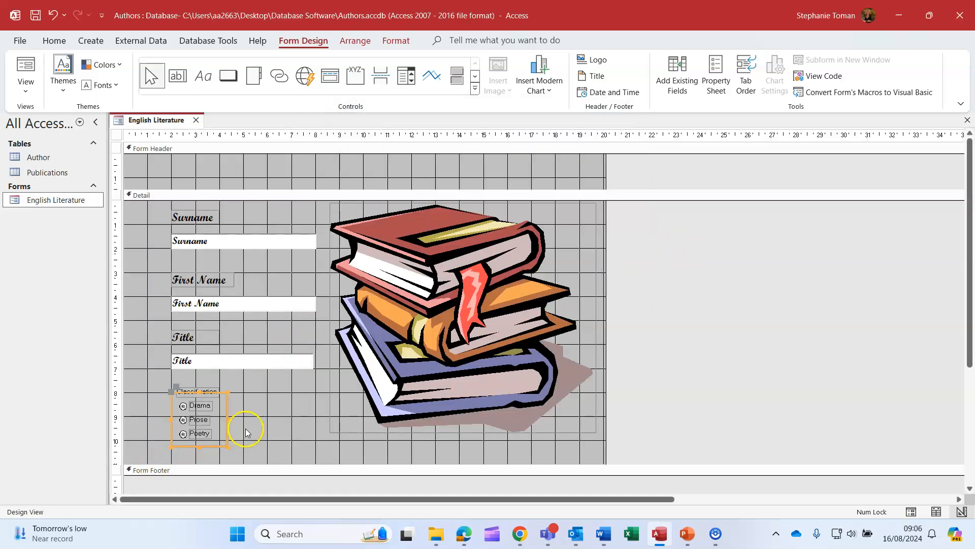
# Switch the English Literature form to Form view to check the Classification option group.
pyautogui.scroll(-1, 278, 413)
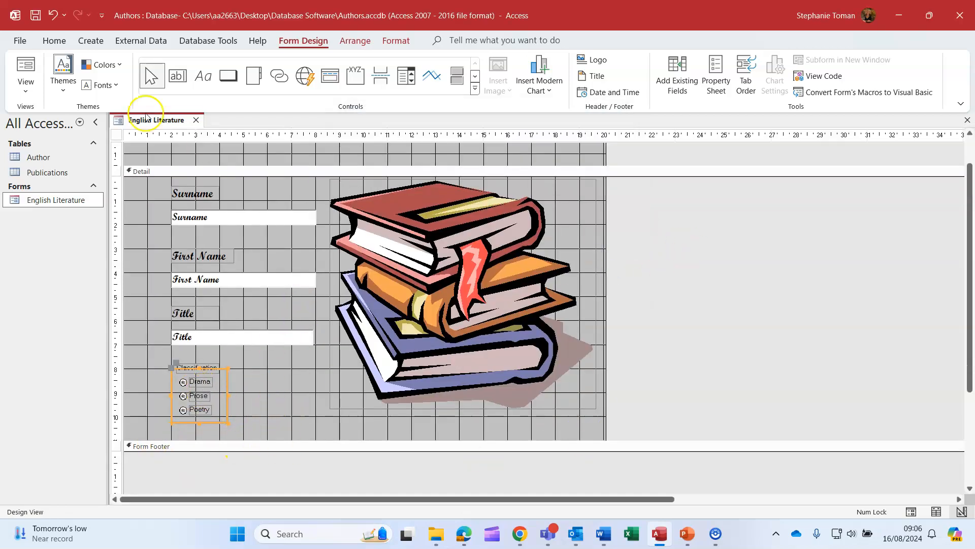
pyautogui.click(26, 70)
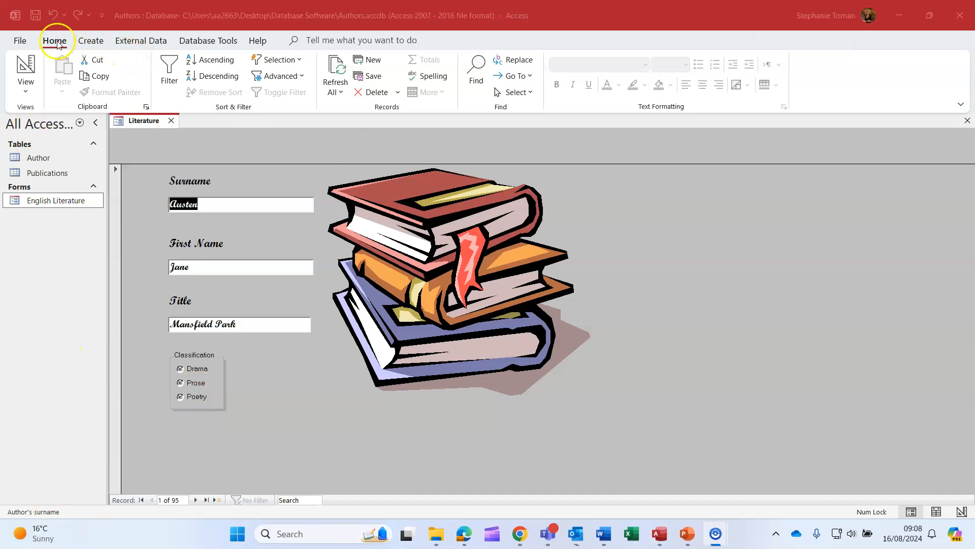
pyautogui.click(51, 42)
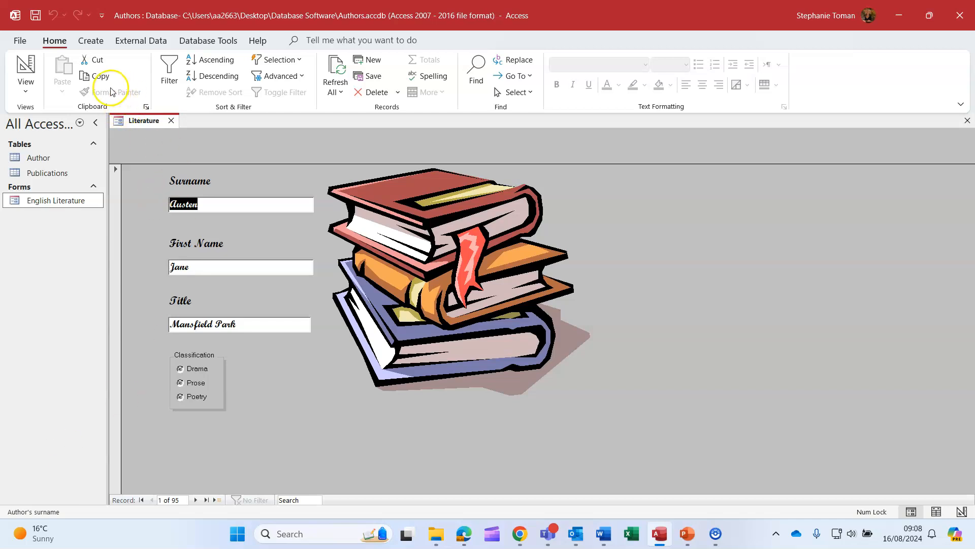
# Choose Drama for the first record and, in Design view, copy the Surname label's formatting onto the Classification caption.
pyautogui.click(192, 368)
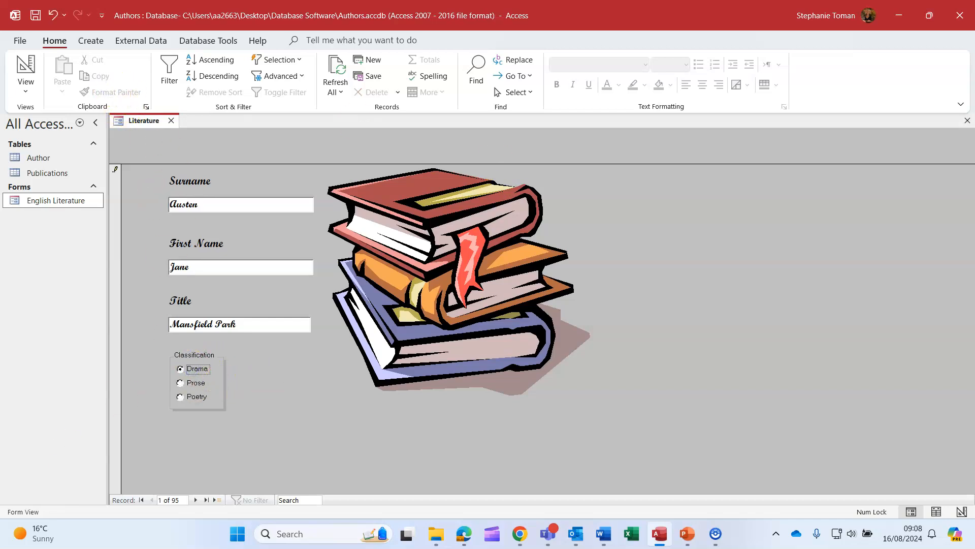
pyautogui.click(25, 87)
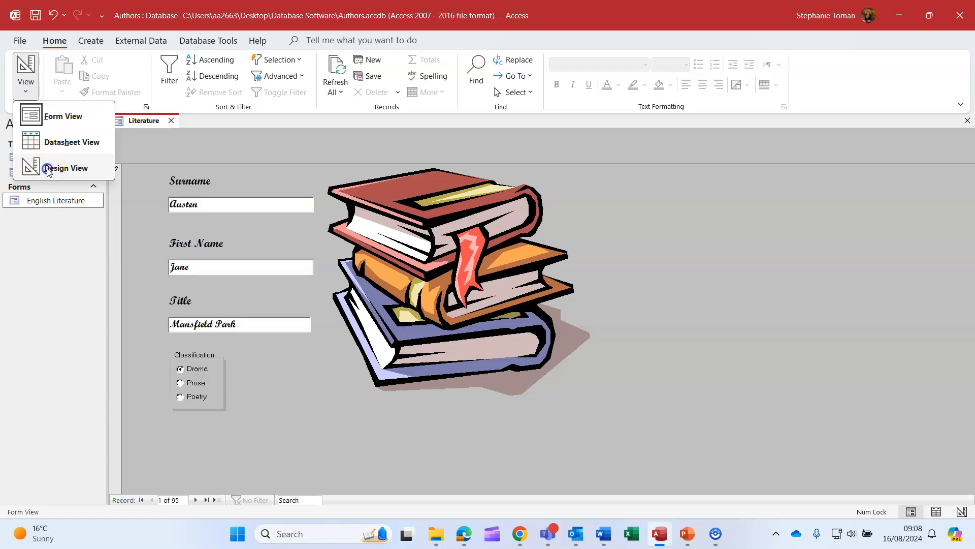
pyautogui.click(48, 170)
pyautogui.click(201, 219)
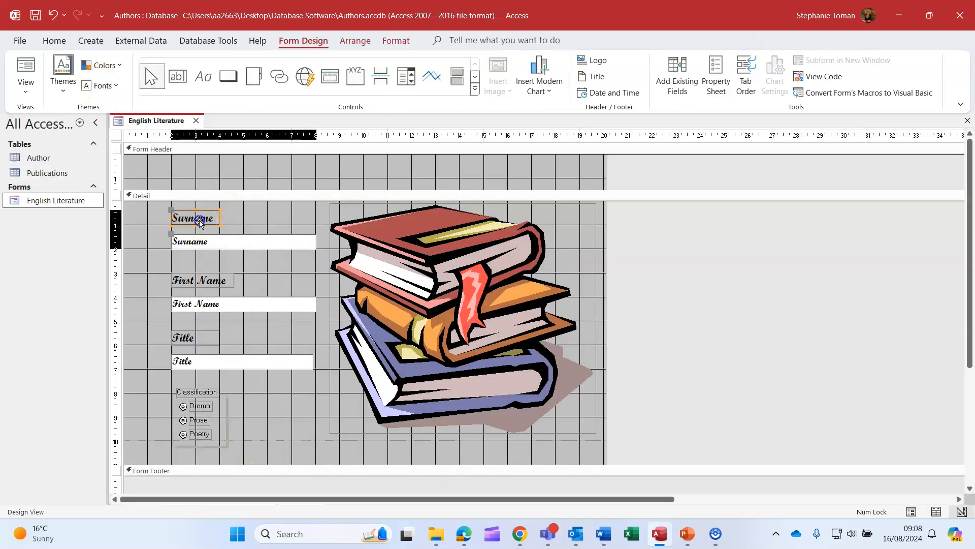
pyautogui.click(65, 41)
pyautogui.click(91, 92)
pyautogui.click(188, 393)
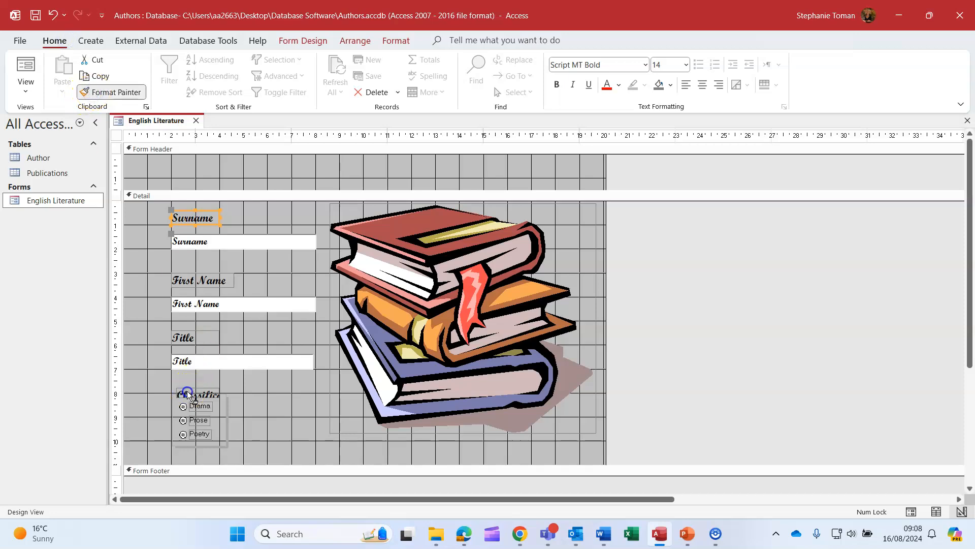
# Copy the Script MT Bold 12-point formatting of the name text boxes onto the Poetry, Prose and Drama option labels.
pyautogui.click(186, 311)
pyautogui.click(81, 92)
pyautogui.click(201, 434)
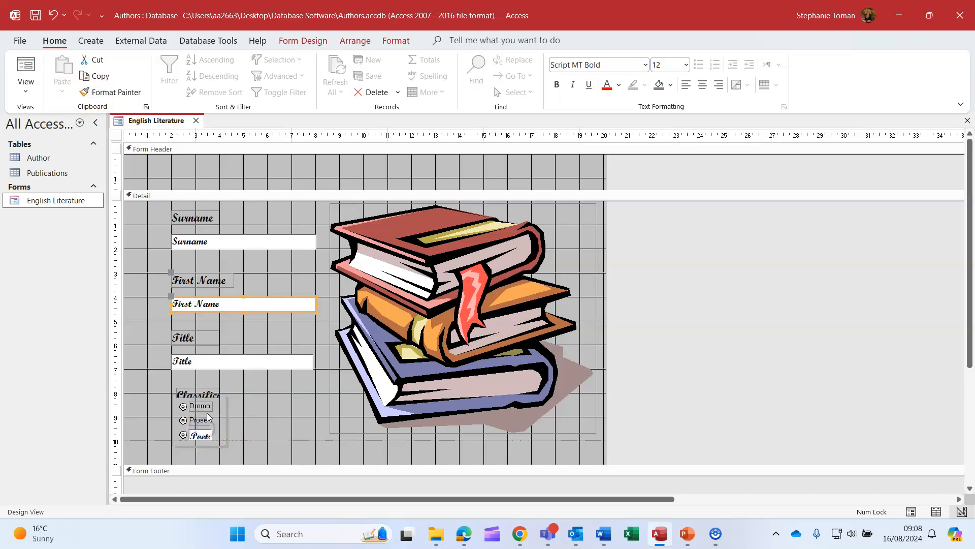
pyautogui.click(199, 420)
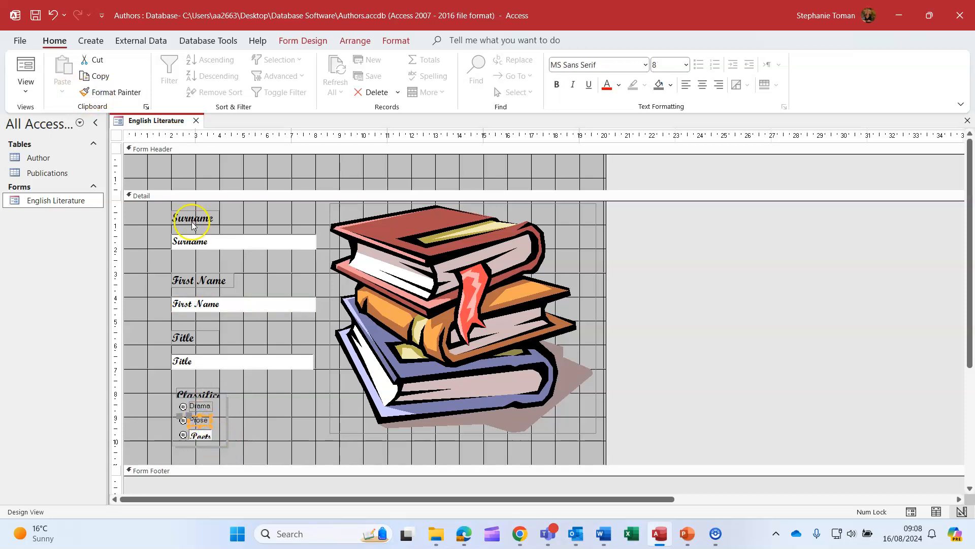
pyautogui.click(192, 243)
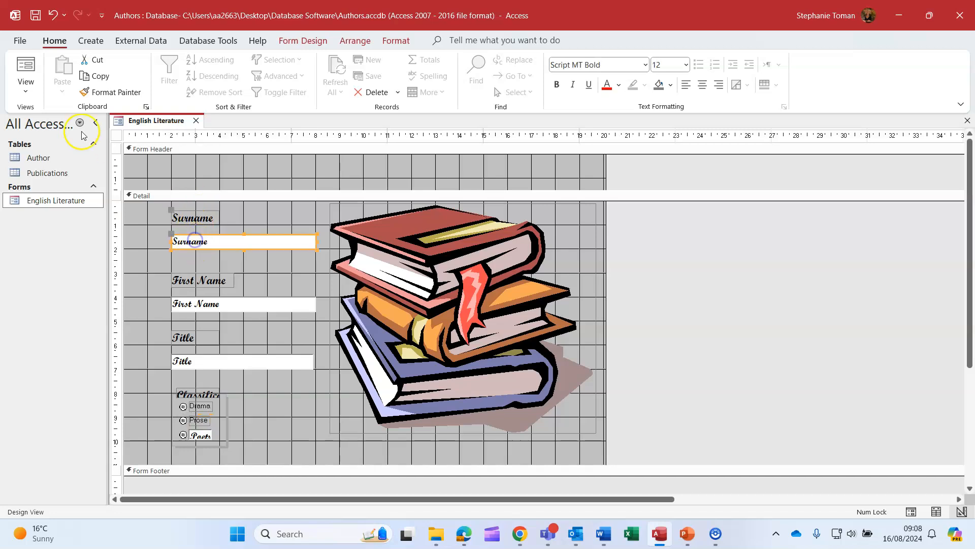
pyautogui.click(82, 92)
pyautogui.click(192, 417)
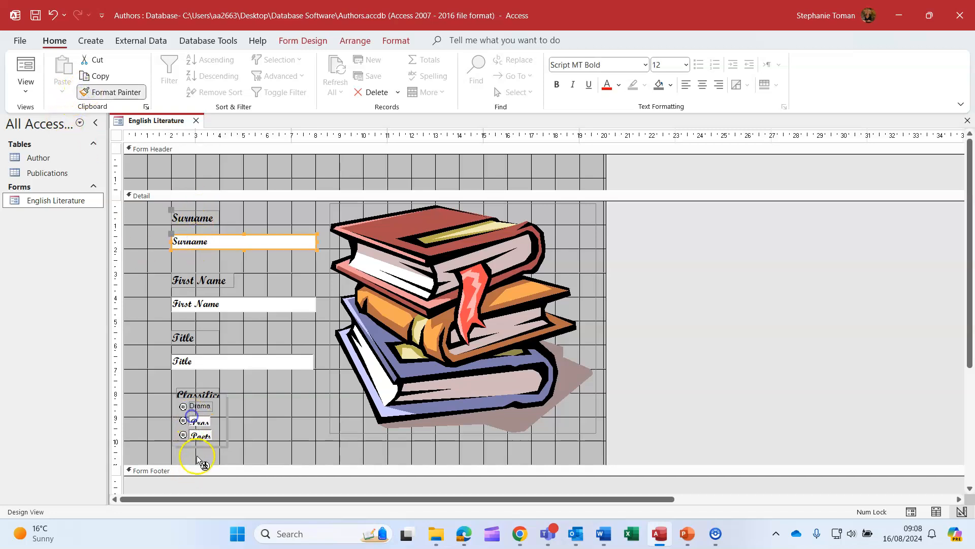
pyautogui.click(199, 406)
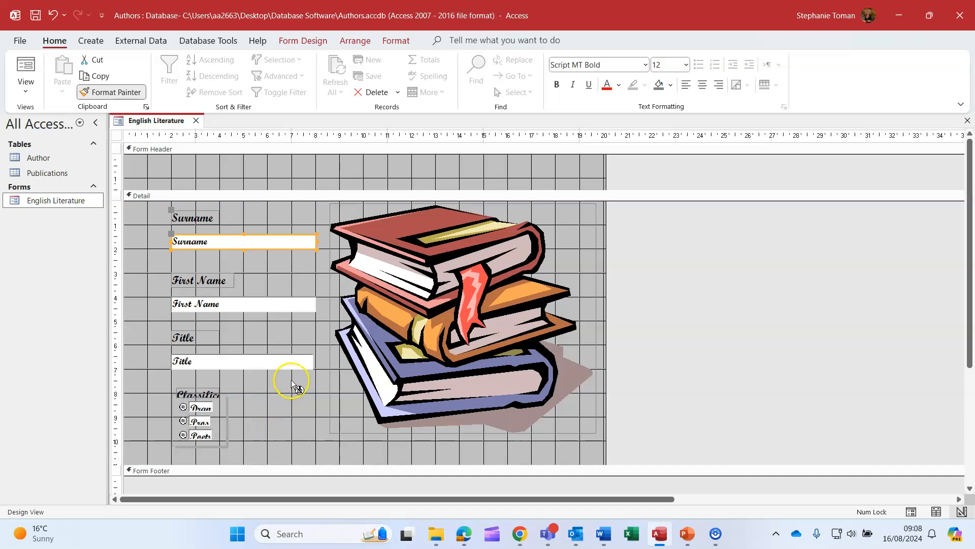
pyautogui.click(113, 93)
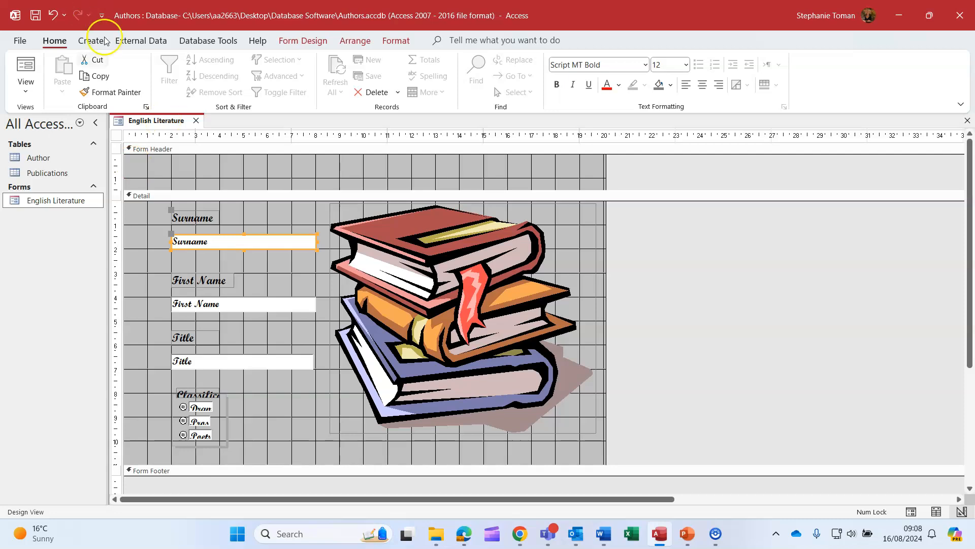
# In Form view, classify Mansfield Park as Poetry and the second and third records as Prose.
pyautogui.click(26, 68)
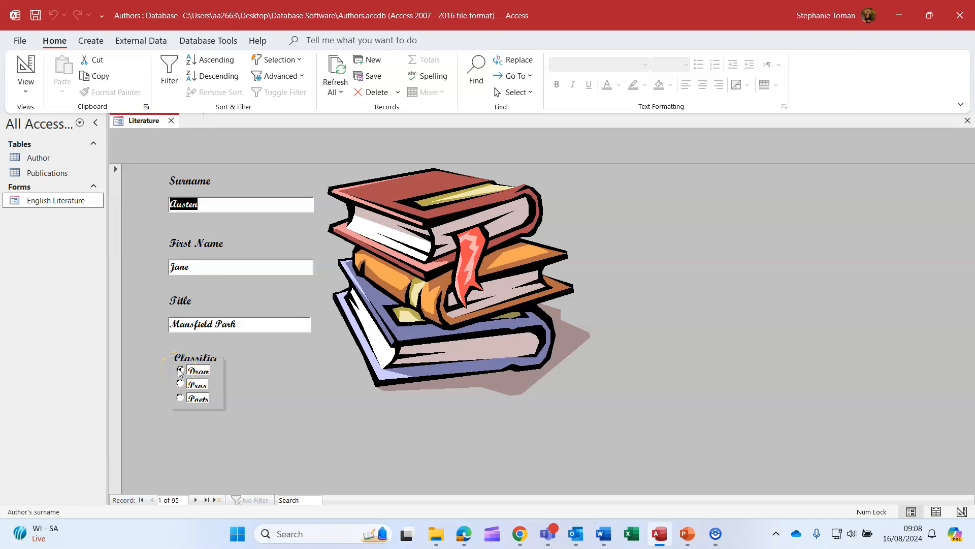
pyautogui.click(180, 398)
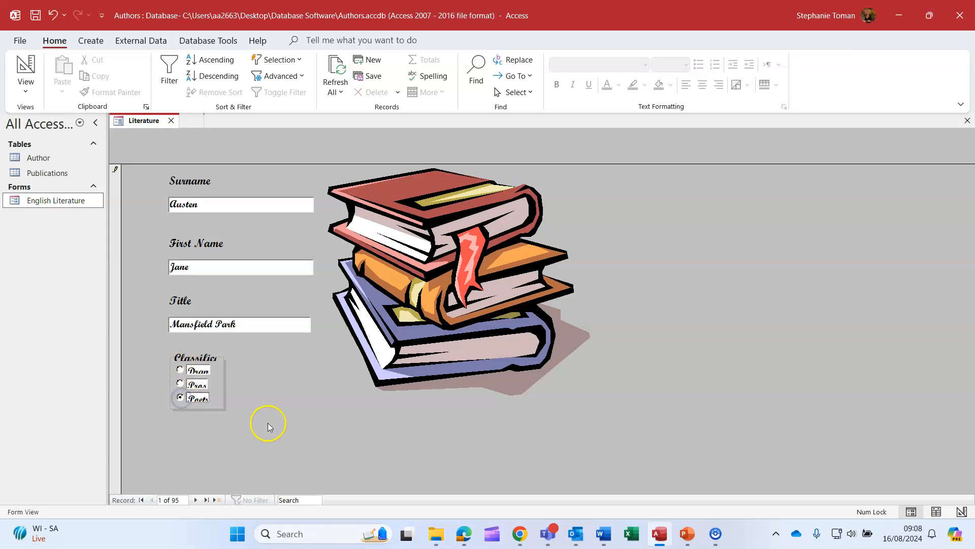
pyautogui.click(195, 500)
pyautogui.click(180, 383)
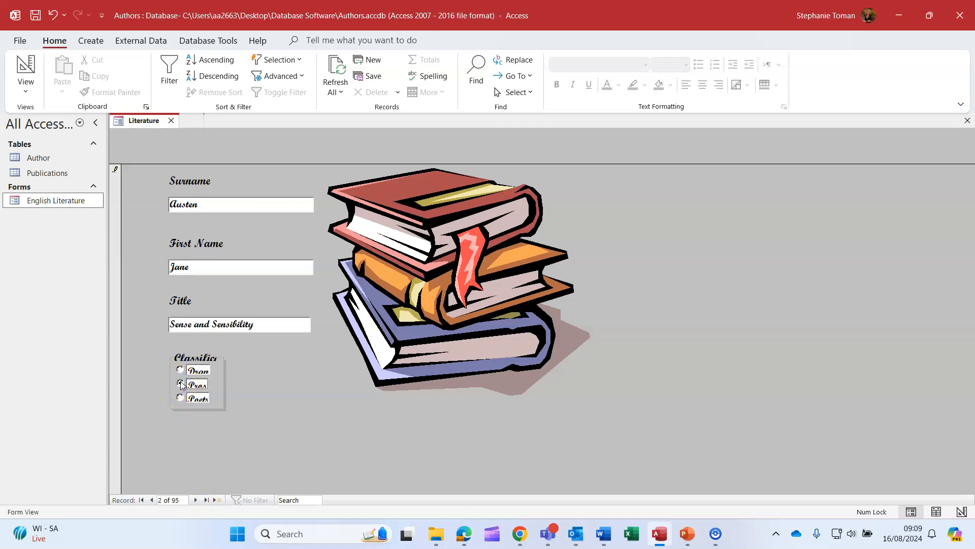
pyautogui.click(196, 500)
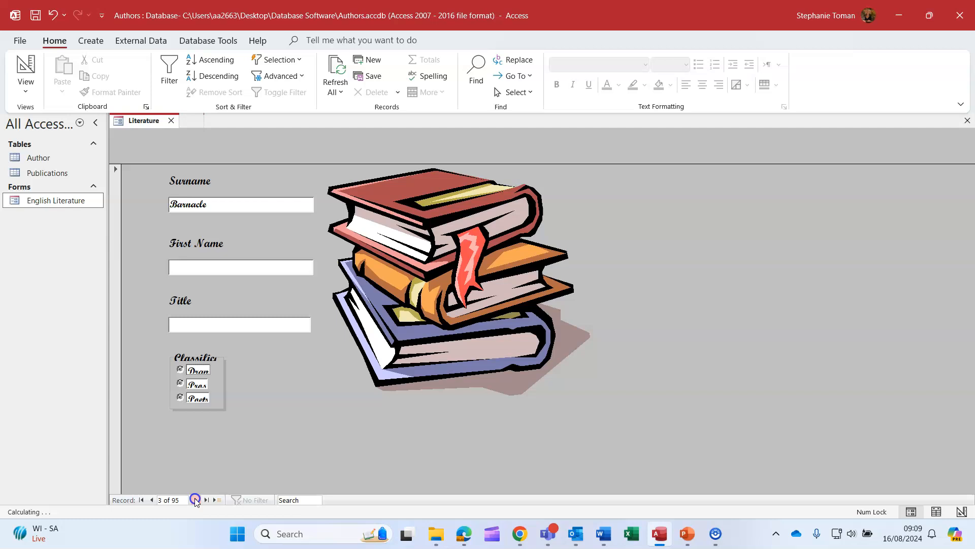
pyautogui.click(179, 384)
# Return the form to Design view and widen the Classification option group frame to about 3.8 cm.
pyautogui.click(27, 65)
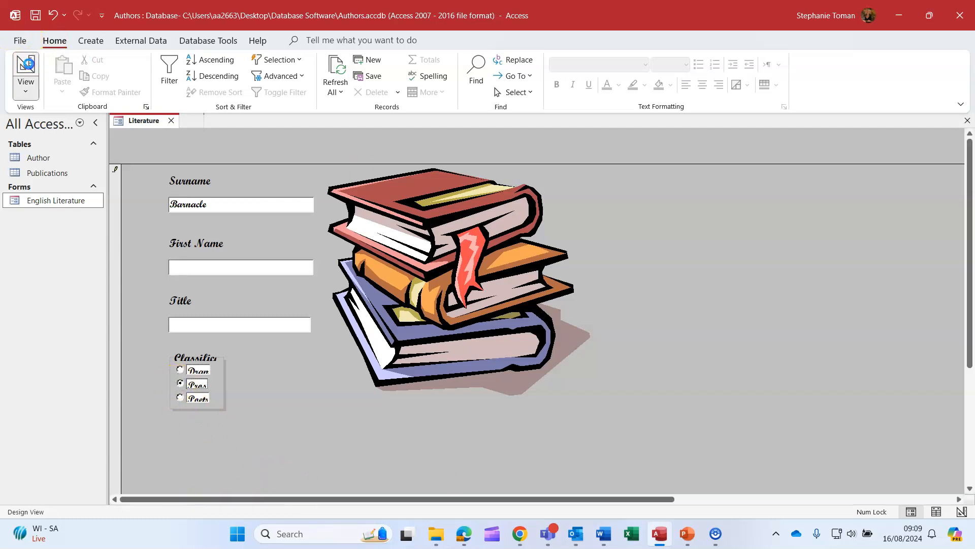
pyautogui.click(198, 421)
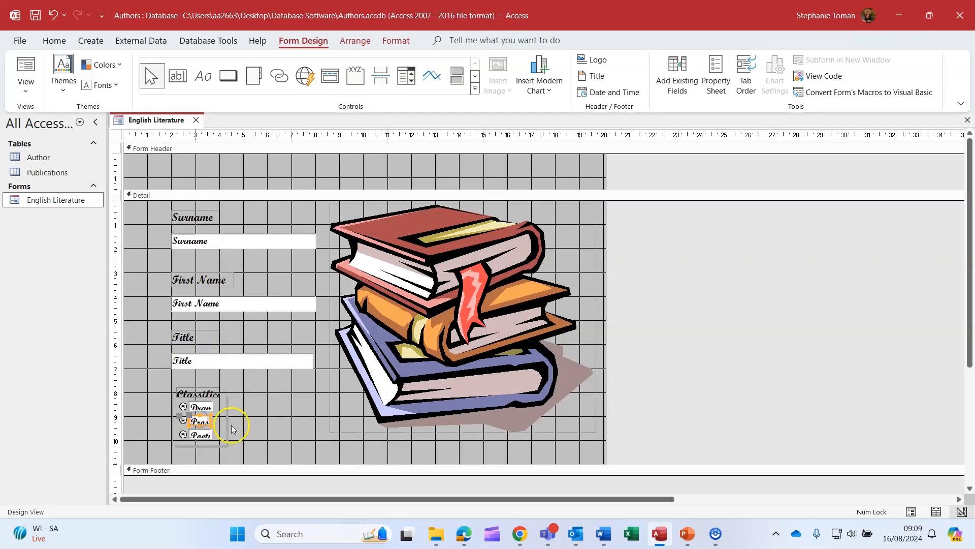
pyautogui.click(228, 420)
pyautogui.moveTo(227, 418); pyautogui.dragTo(262, 414)
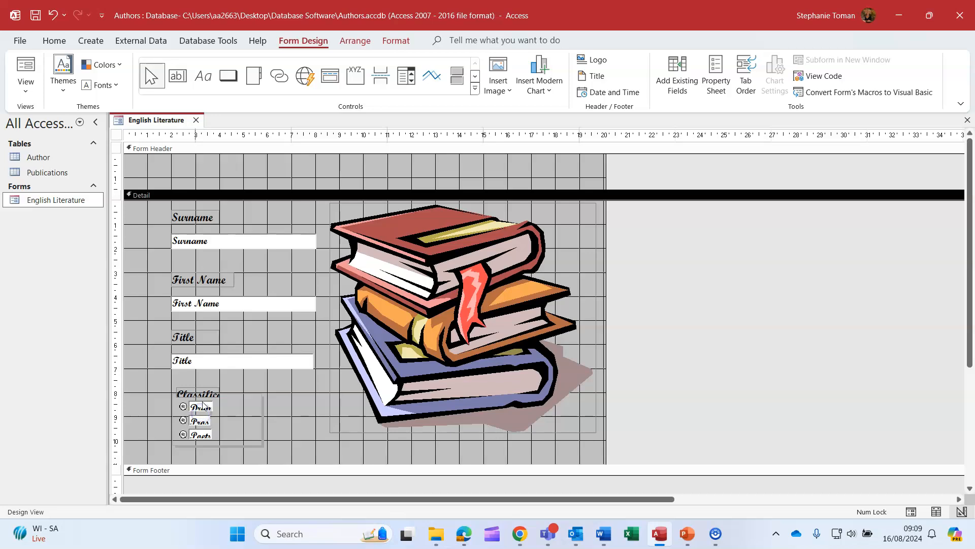
# Widen the Drama, Prose and Poetry option labels together so their full text fits inside the frame.
pyautogui.click(203, 406)
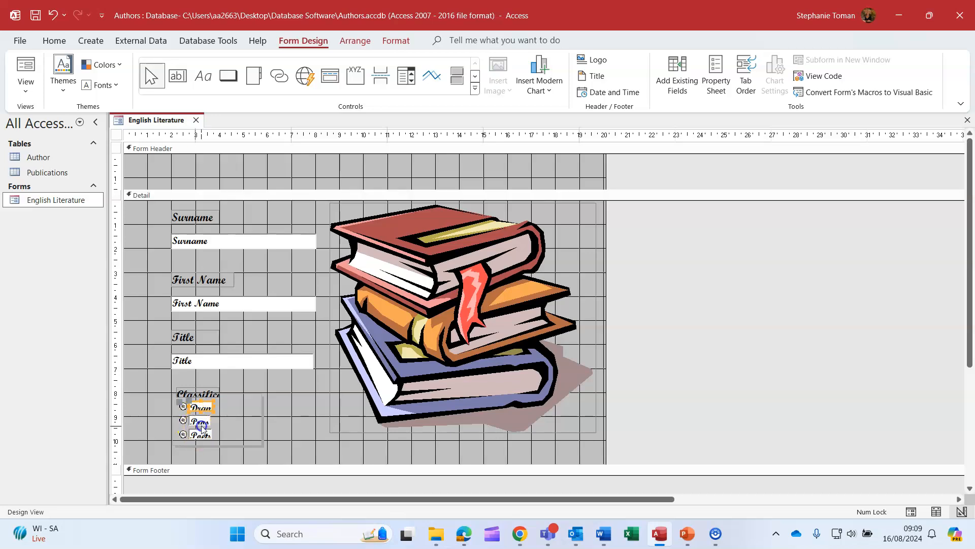
pyautogui.keyDown('shift'); pyautogui.click(201, 422); pyautogui.keyUp('shift')
pyautogui.keyDown('shift'); pyautogui.click(207, 435); pyautogui.keyUp('shift')
pyautogui.click(212, 422)
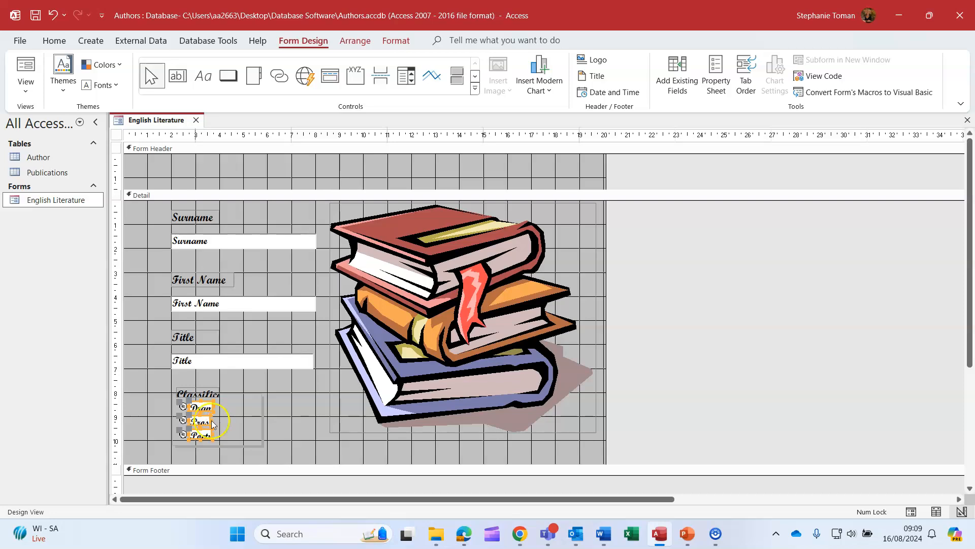
pyautogui.moveTo(212, 421); pyautogui.dragTo(237, 445)
pyautogui.click(320, 443)
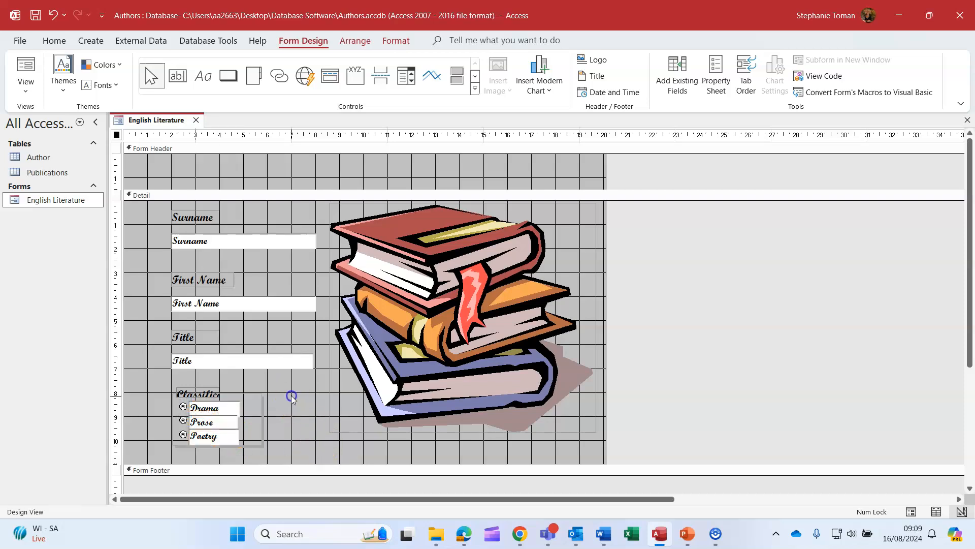
# Check the resized group in Form view and examine the Literature values of the first three records in the Publications table.
pyautogui.click(26, 71)
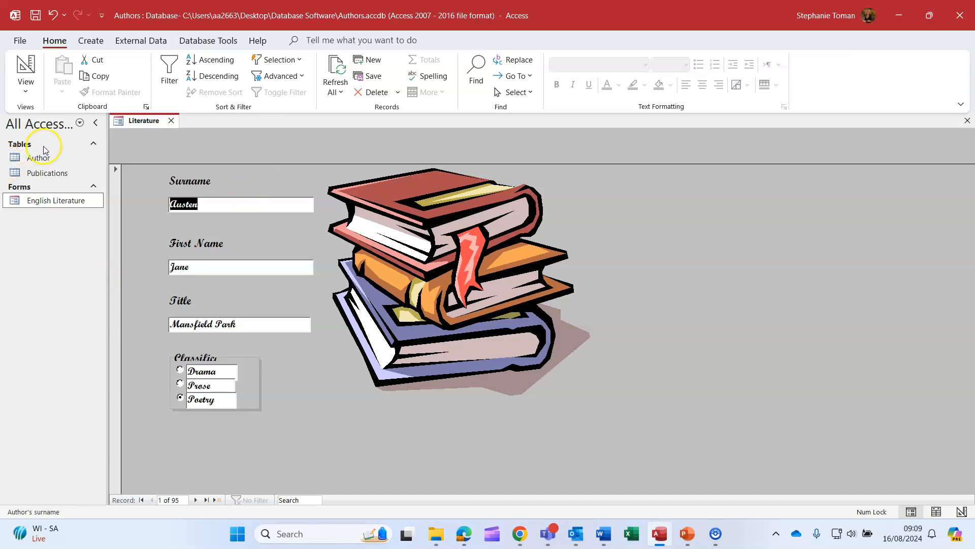
pyautogui.click(37, 175)
pyautogui.doubleClick(36, 175)
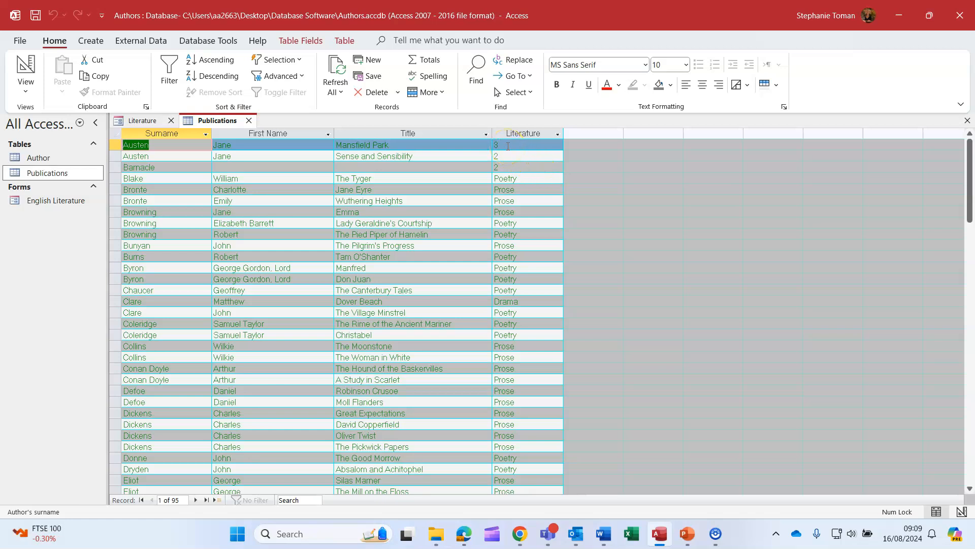
pyautogui.click(509, 145)
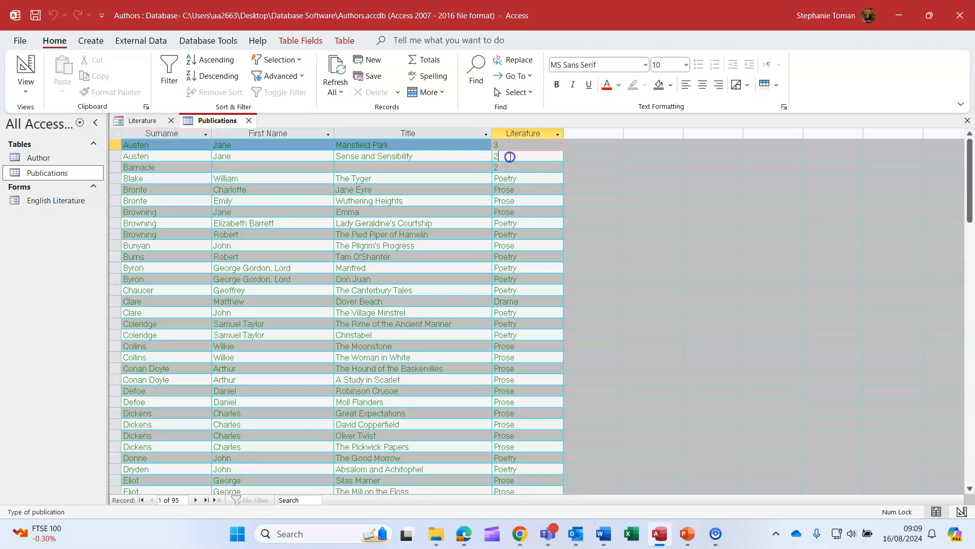
pyautogui.click(510, 157)
pyautogui.click(507, 167)
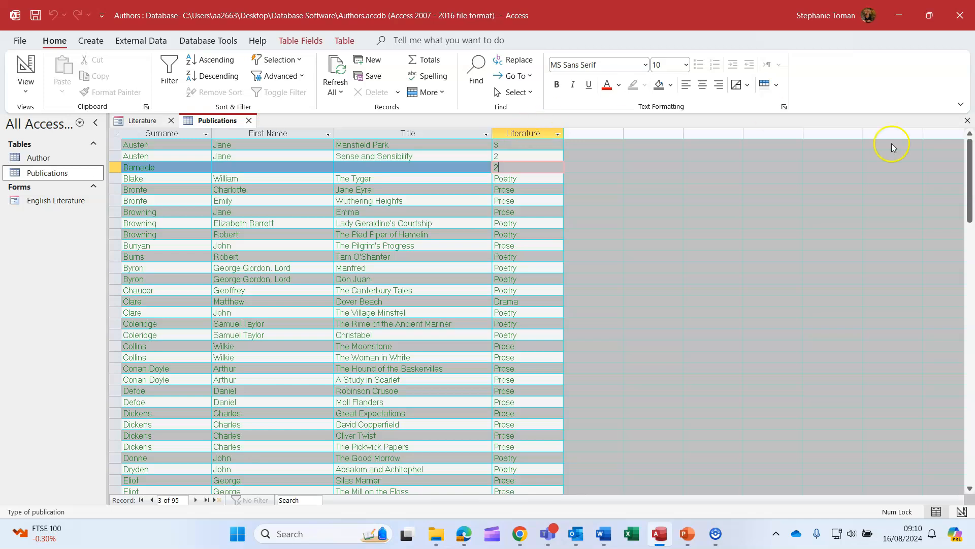
pyautogui.click(249, 120)
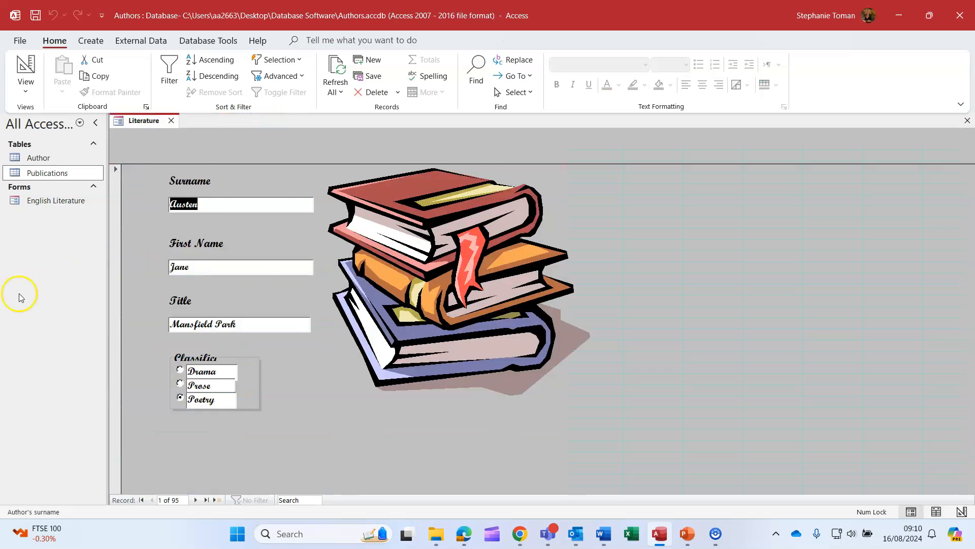
# In Design view, review the option group's format and data properties and the form's list of controls in the Property Sheet.
pyautogui.click(26, 87)
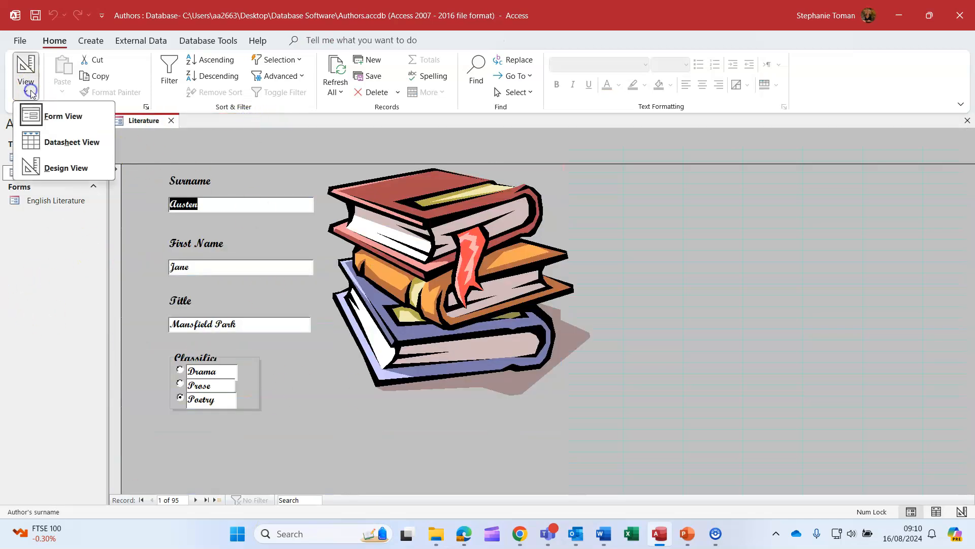
pyautogui.click(50, 165)
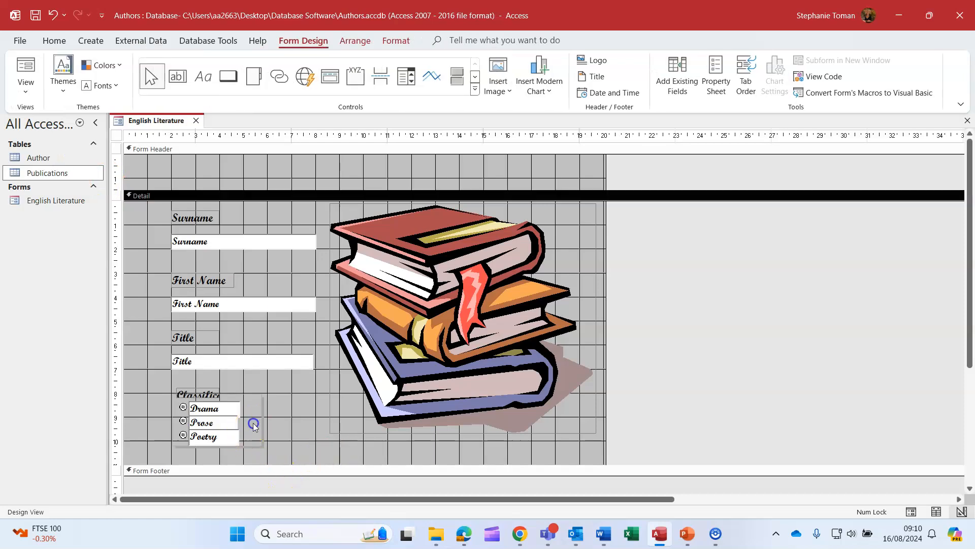
pyautogui.click(260, 426)
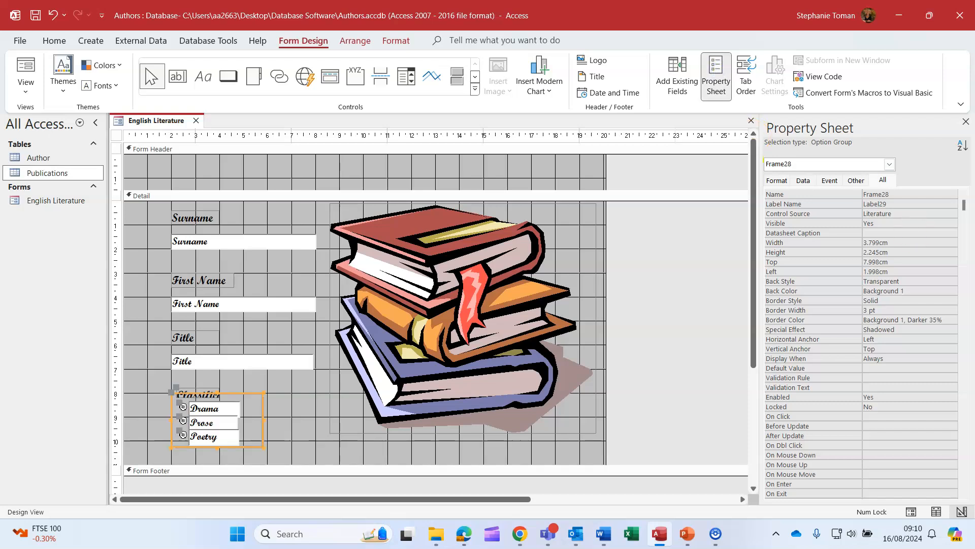
pyautogui.click(774, 179)
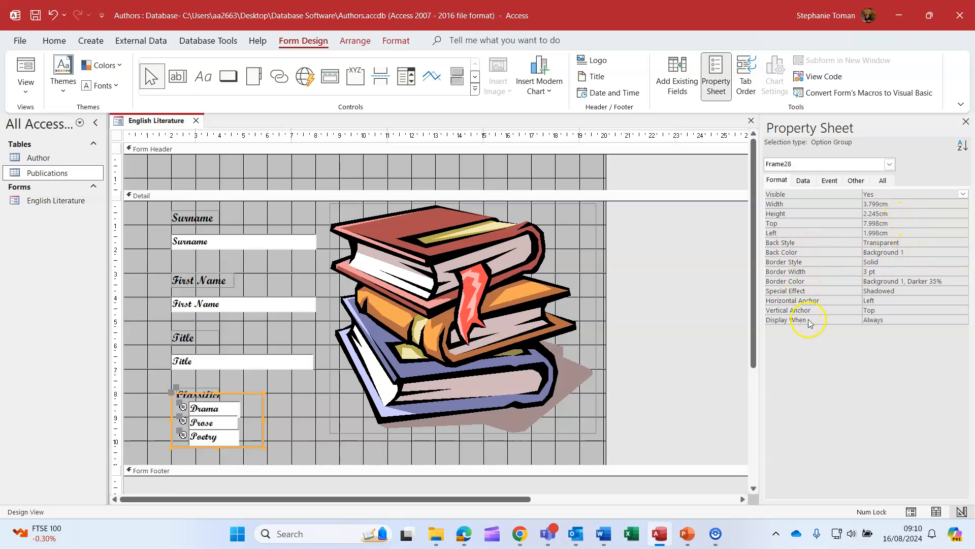
pyautogui.click(800, 182)
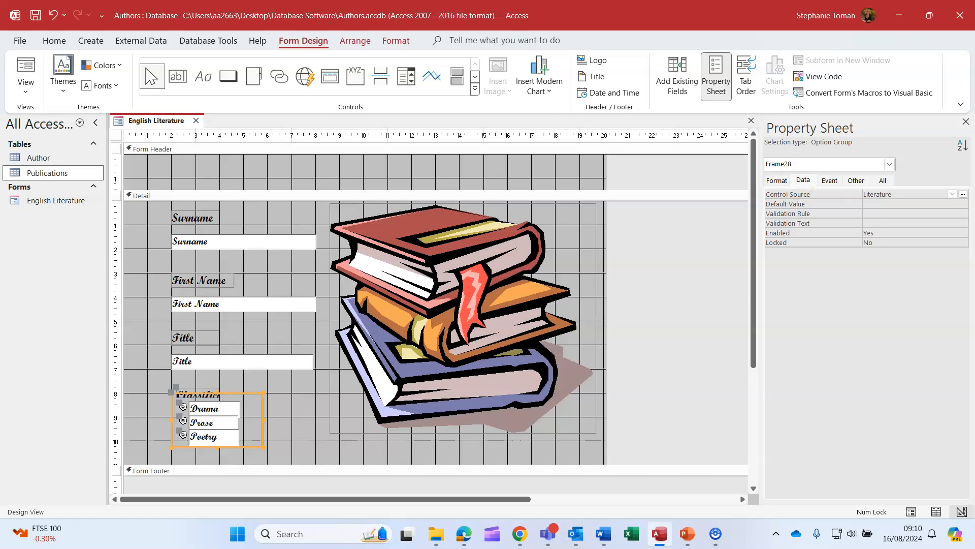
pyautogui.click(799, 164)
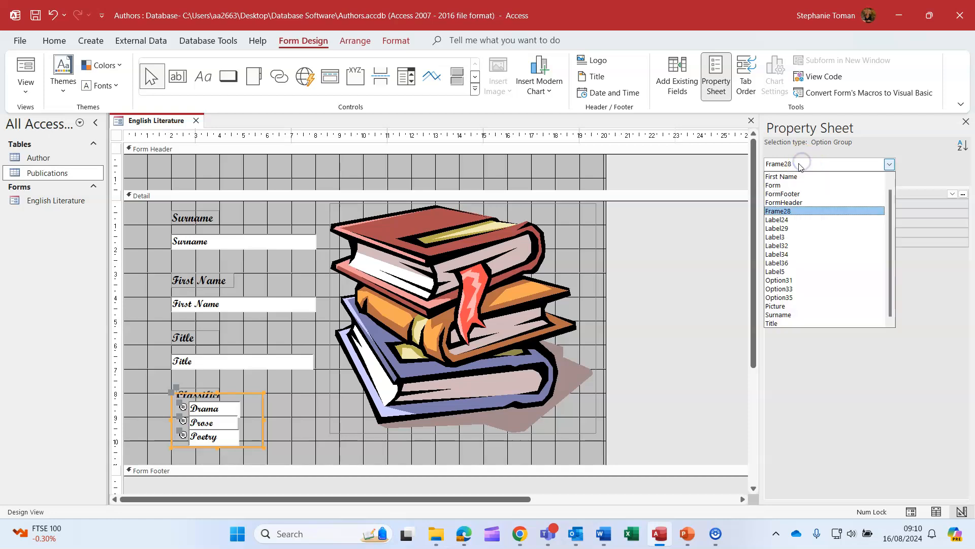
pyautogui.click(799, 164)
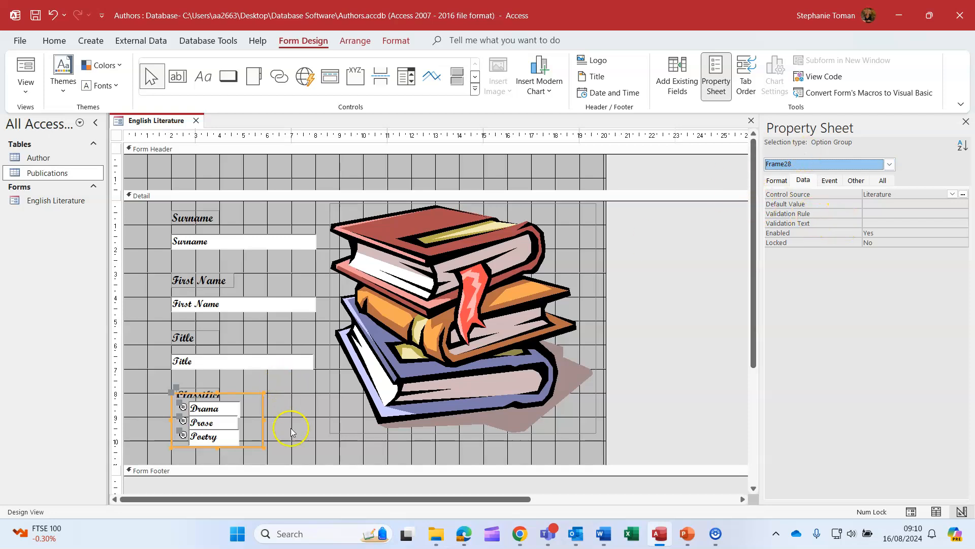
pyautogui.click(966, 122)
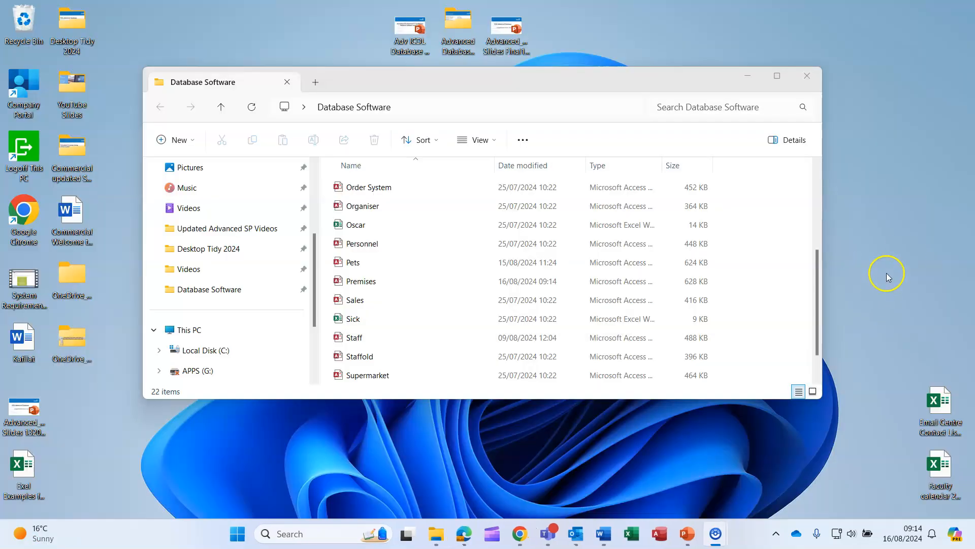
# Open the Premises database and show its New Premises form in Design view.
pyautogui.doubleClick(372, 283)
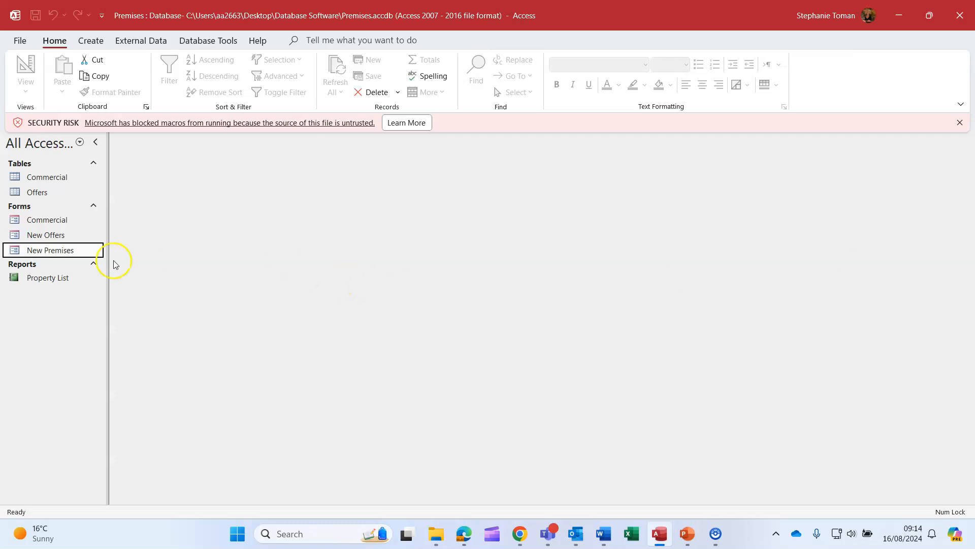
pyautogui.click(68, 251)
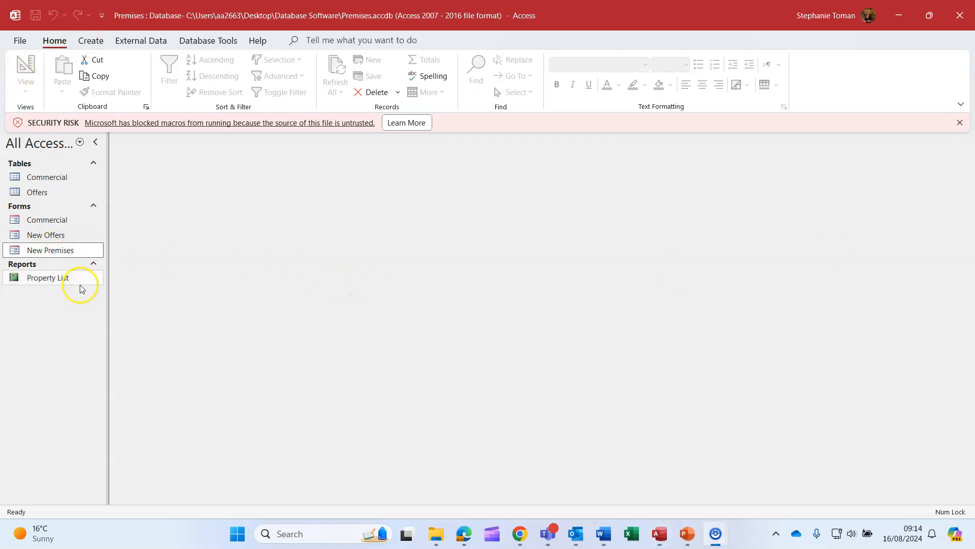
pyautogui.click(73, 255)
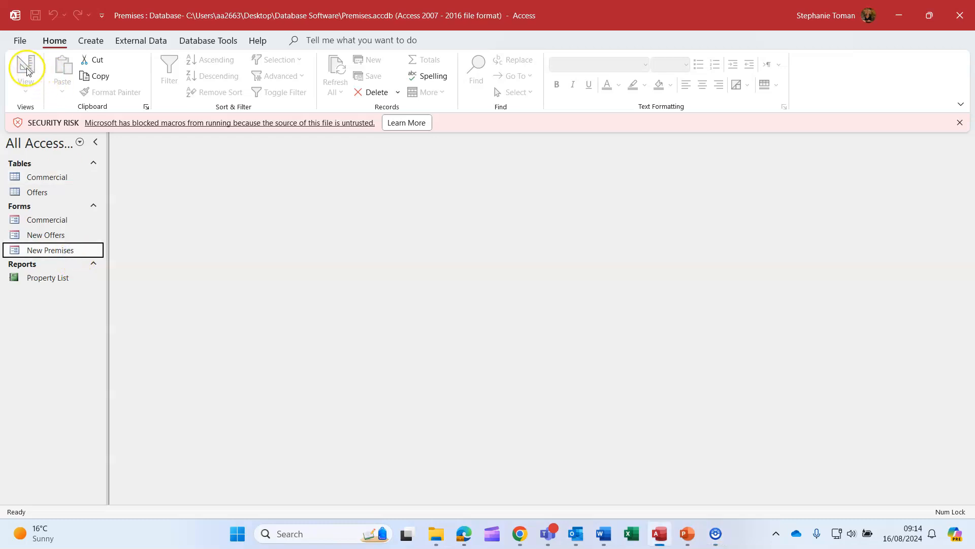
pyautogui.doubleClick(65, 254)
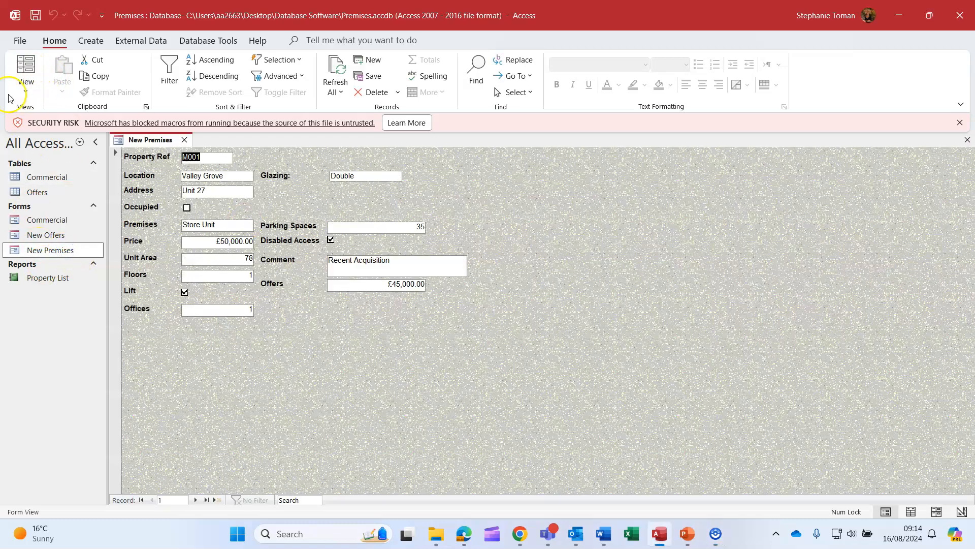
pyautogui.click(29, 96)
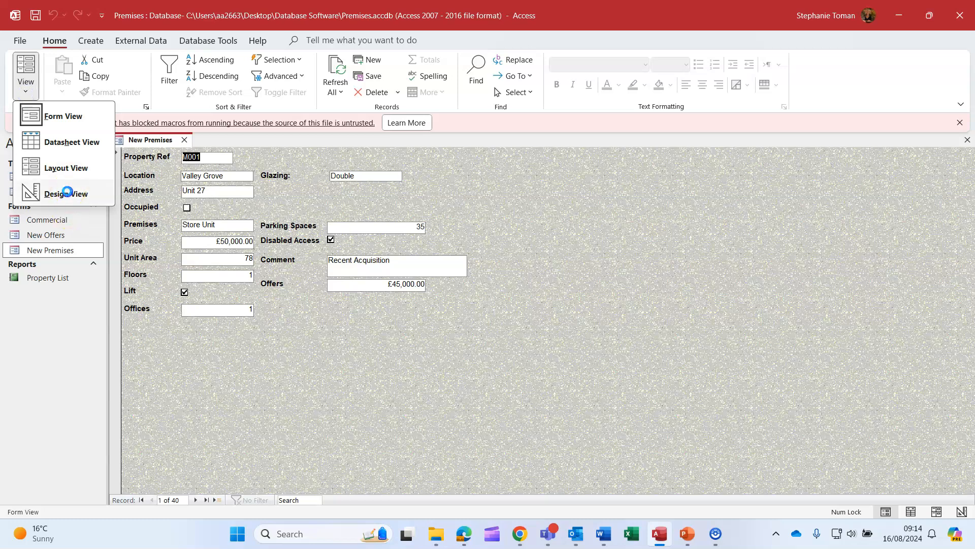
pyautogui.click(70, 194)
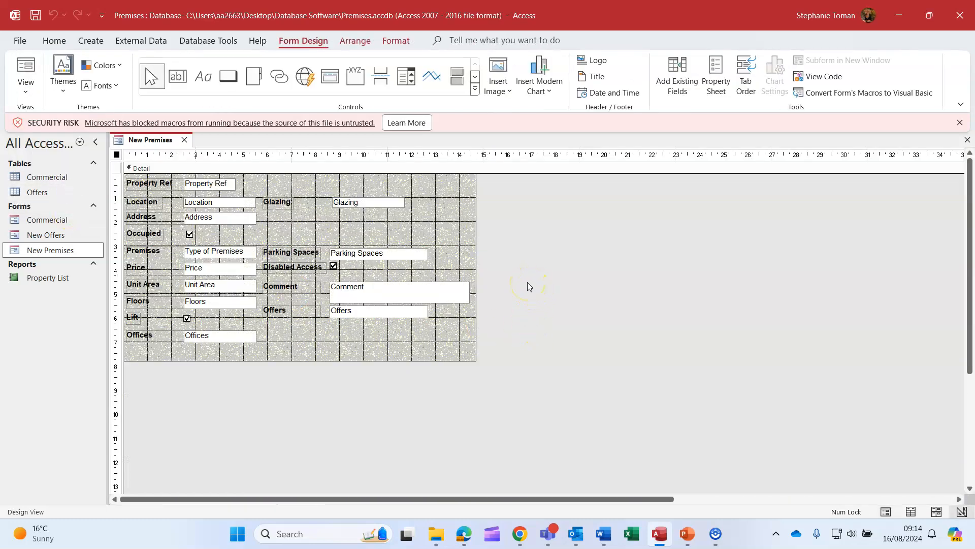
# Add the form header and footer sections to New Premises and place the Address field in the form header.
pyautogui.rightClick(400, 341)
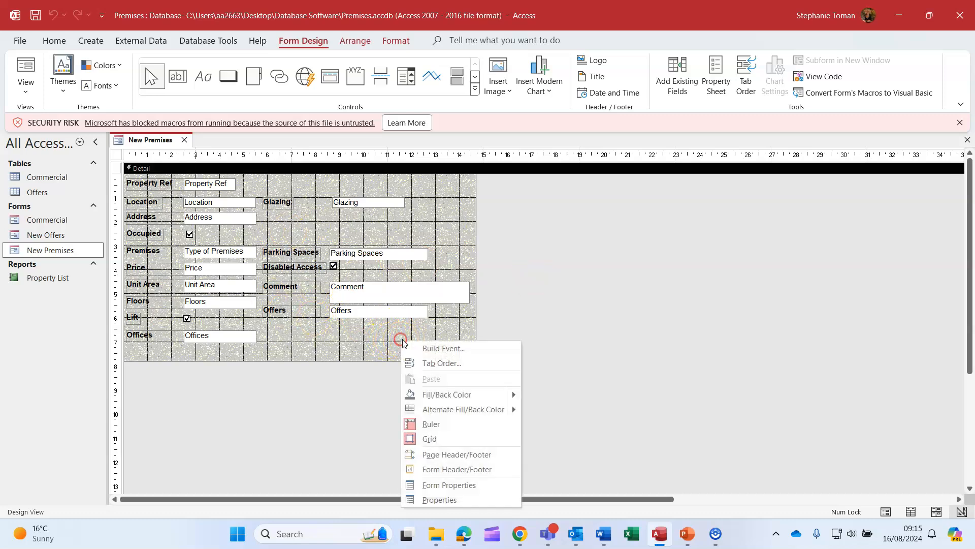
pyautogui.click(484, 468)
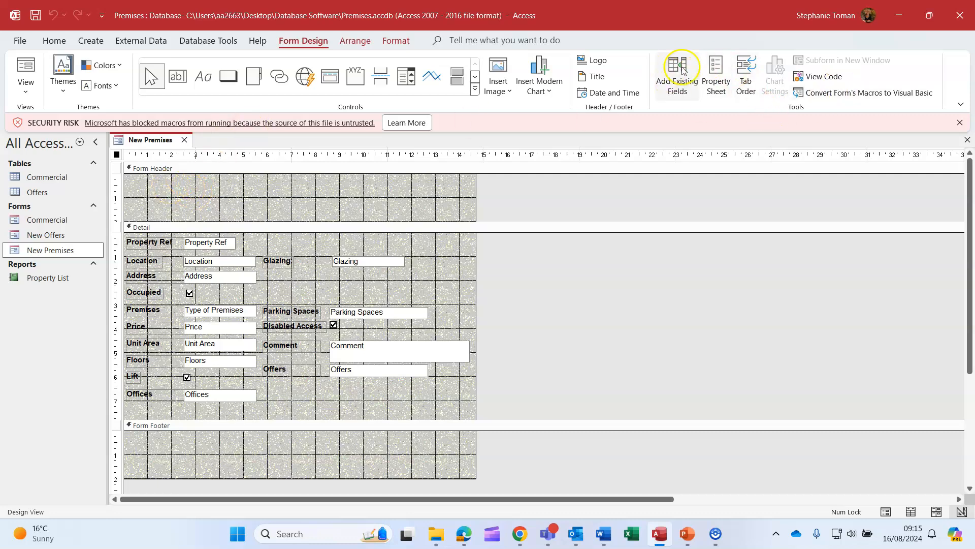
pyautogui.click(676, 92)
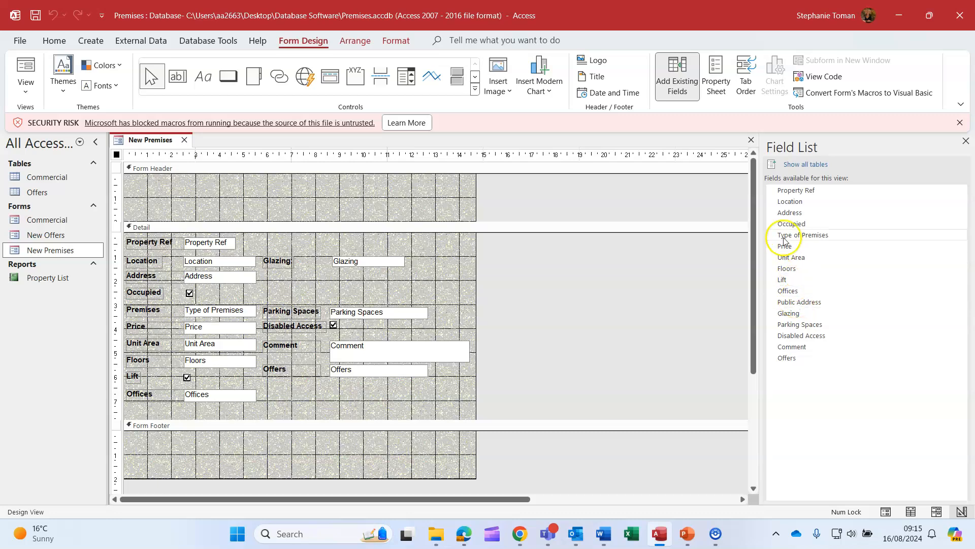
pyautogui.moveTo(791, 214); pyautogui.dragTo(239, 190)
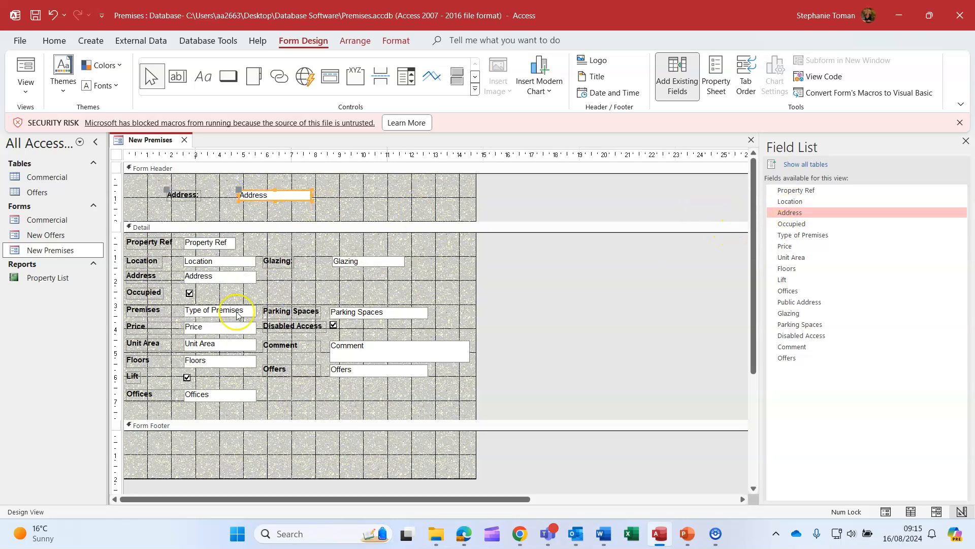
# Change the header label beside the Address field to "Property:" and widen it to fit the full text.
pyautogui.click(177, 194)
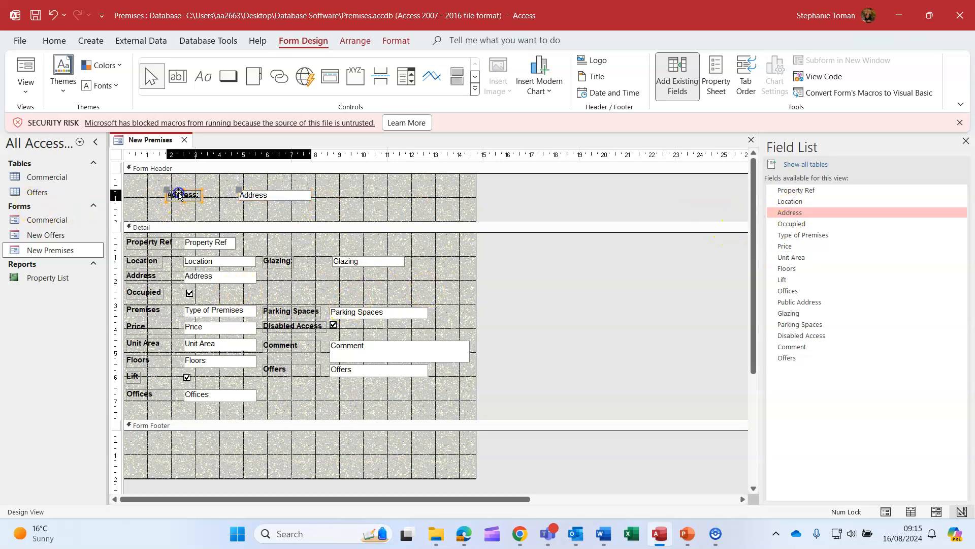
pyautogui.click(186, 193)
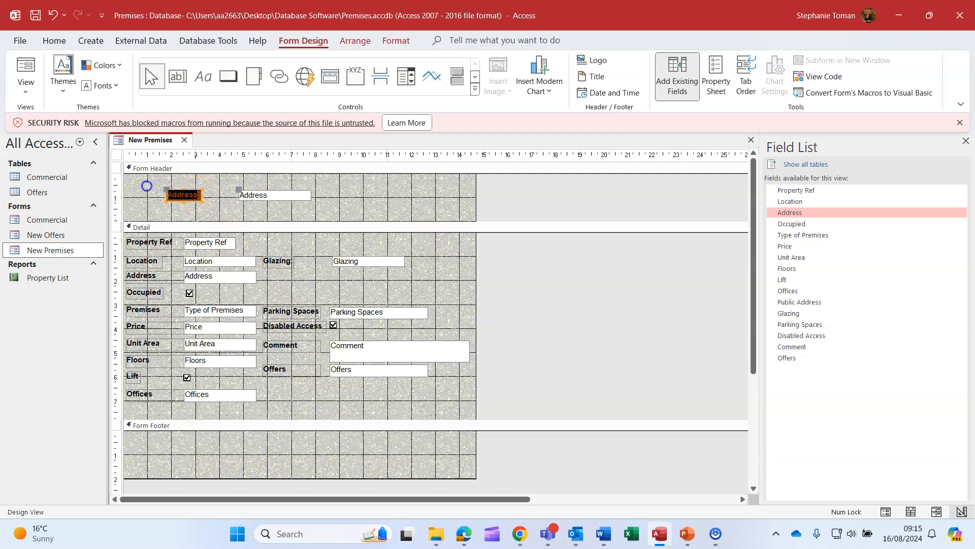
pyautogui.click(389, 215)
pyautogui.write('Property:')
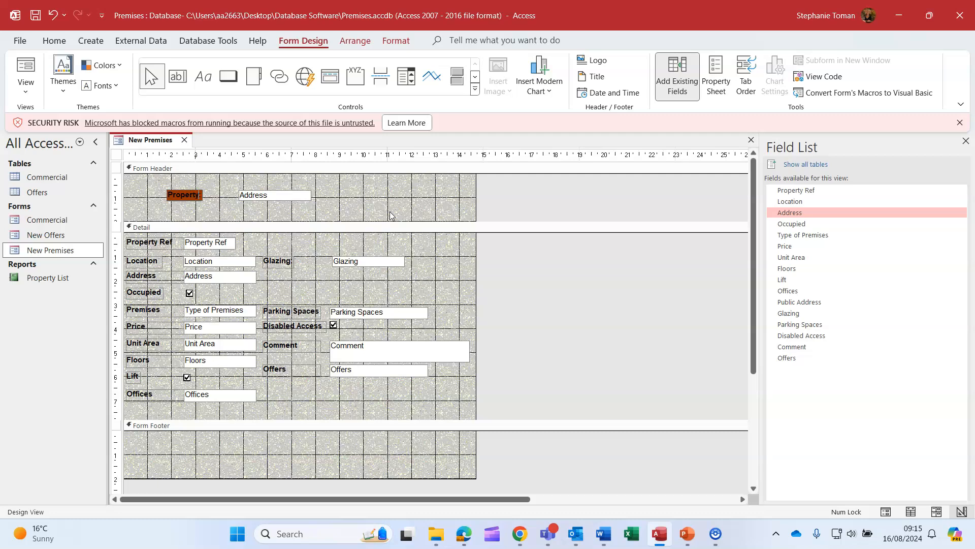
pyautogui.click(418, 195)
pyautogui.press('Return')
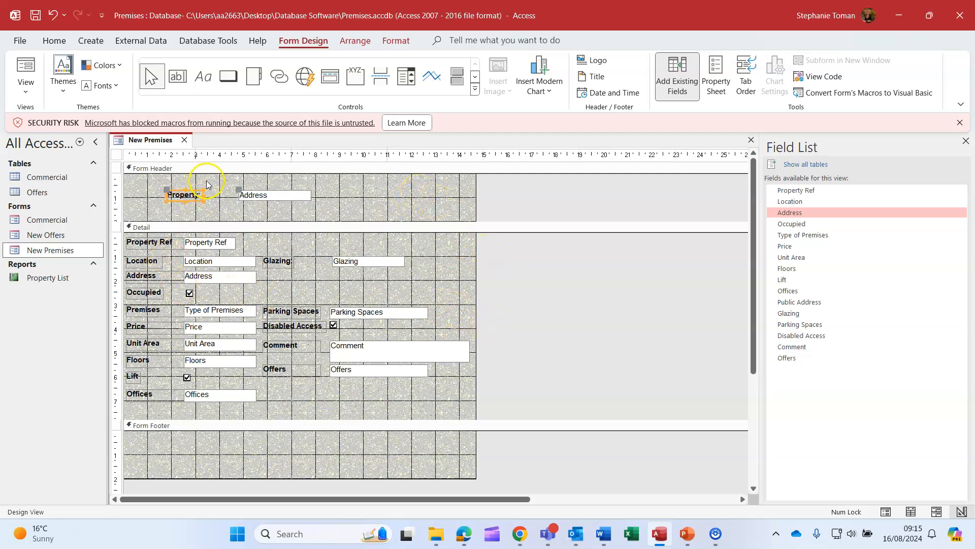
pyautogui.moveTo(204, 195); pyautogui.dragTo(225, 198)
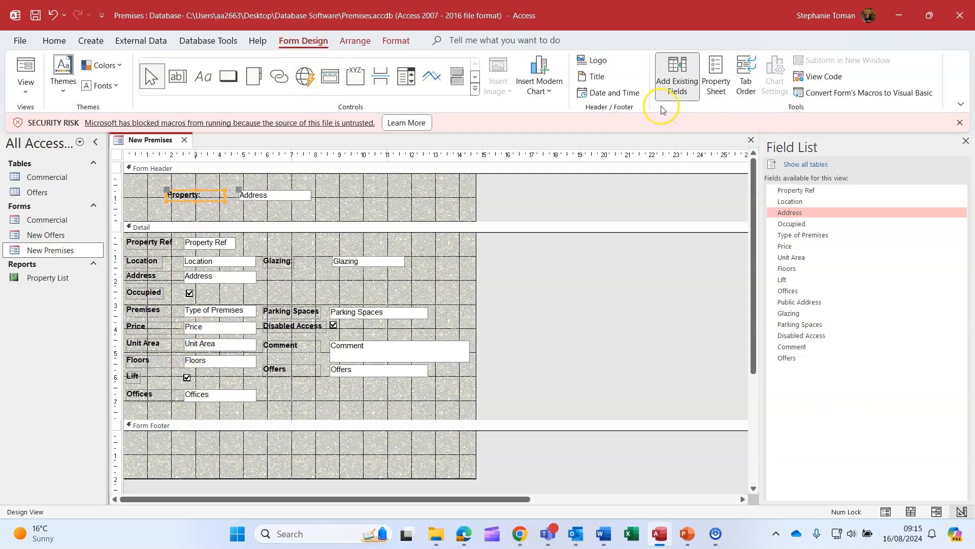
# Insert the current date in the form header in the 16 August 2024 format, without the time.
pyautogui.click(607, 93)
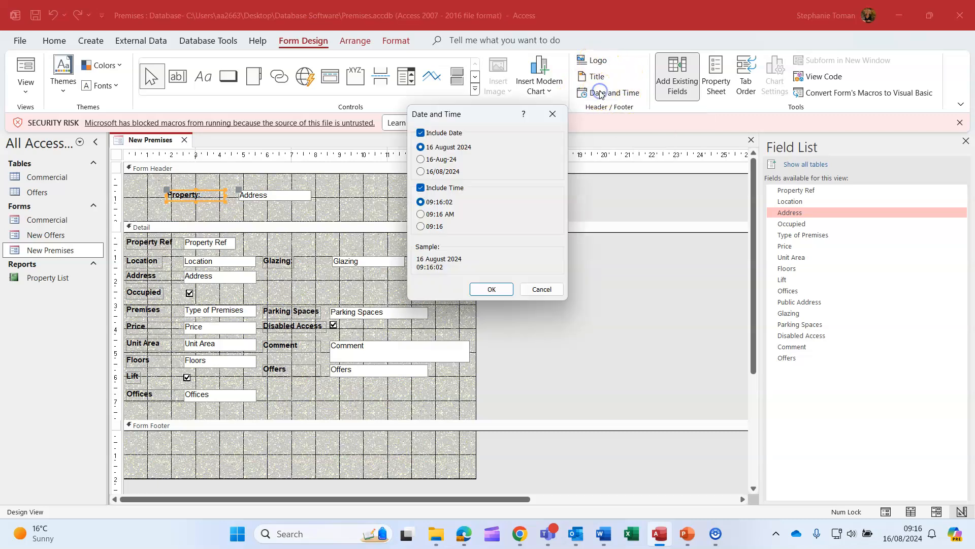
pyautogui.click(421, 189)
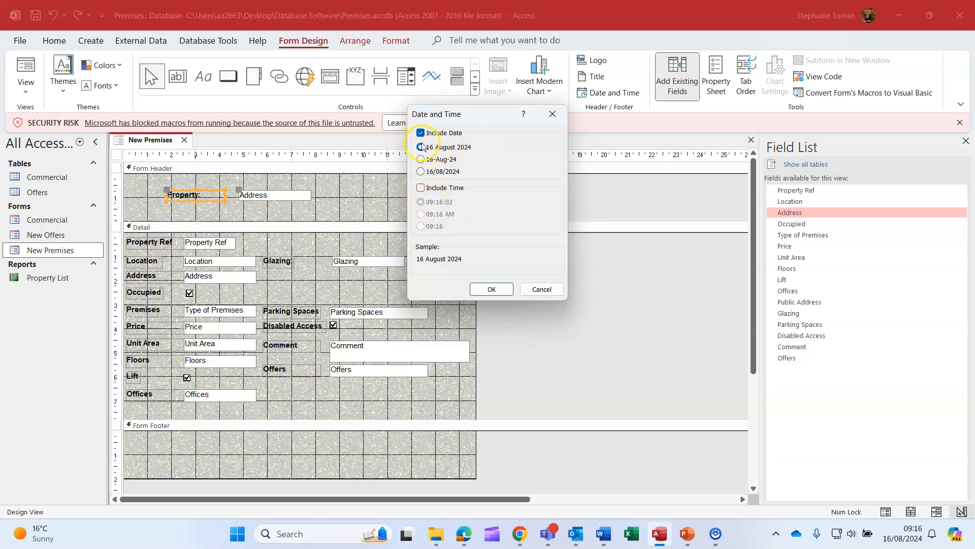
pyautogui.click(492, 289)
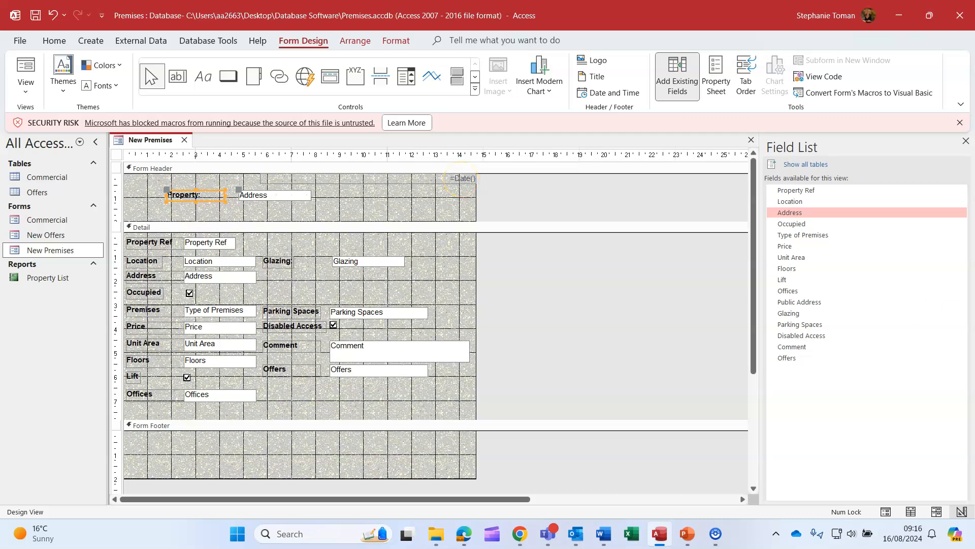
# Check the New Premises header with its property address and date in Form view and in Print Preview.
pyautogui.click(19, 66)
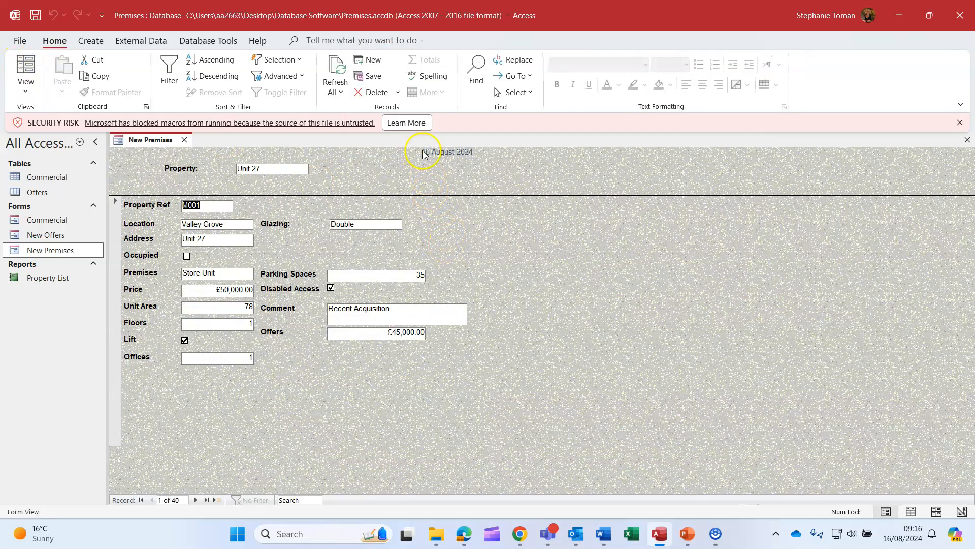
pyautogui.click(280, 169)
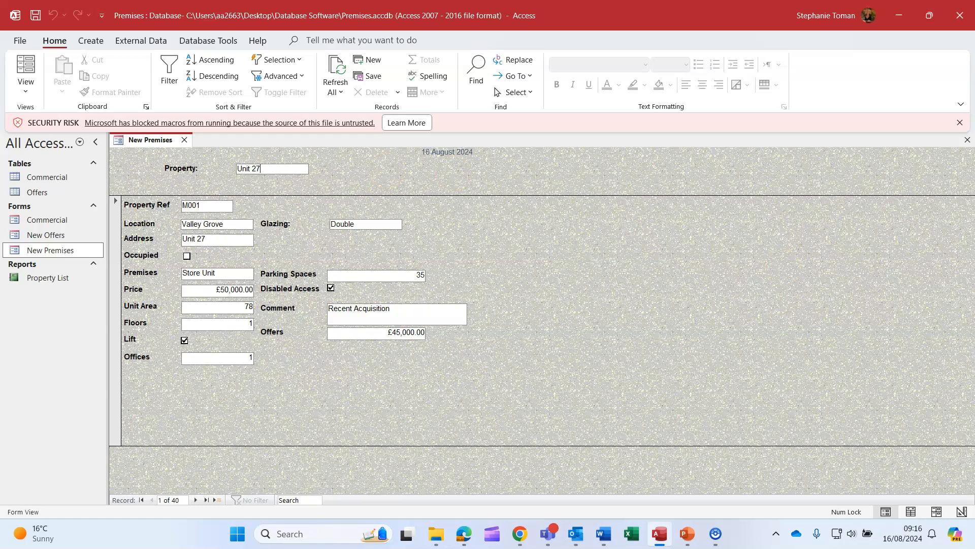
pyautogui.click(21, 40)
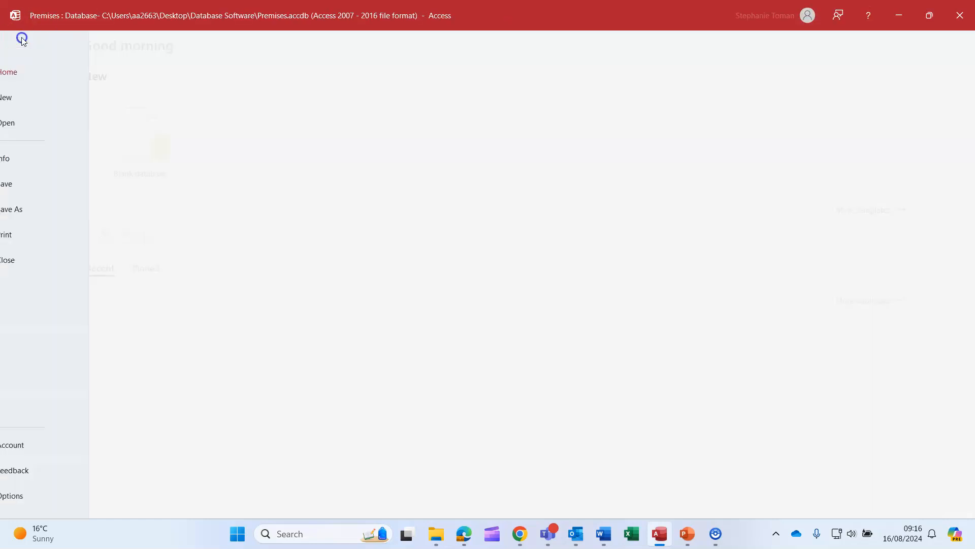
pyautogui.click(50, 240)
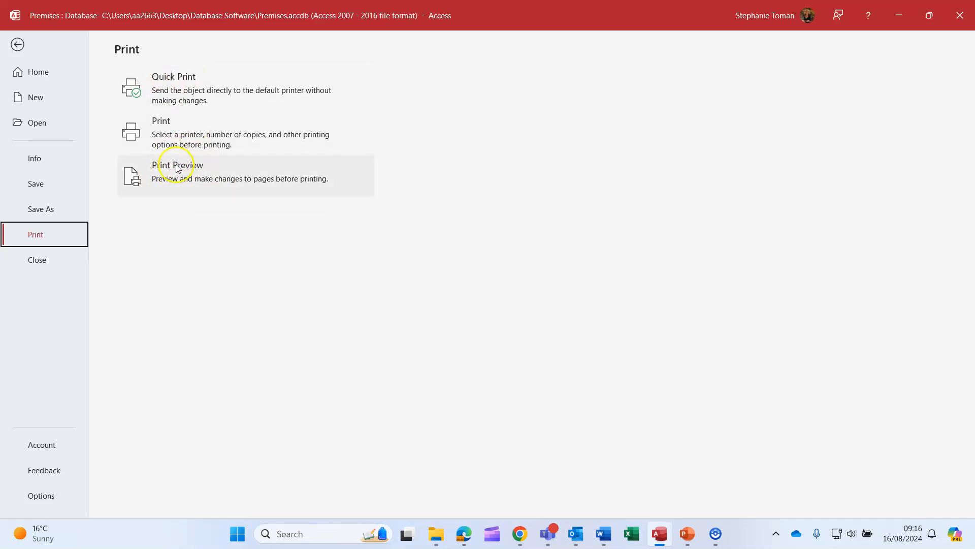
pyautogui.click(184, 181)
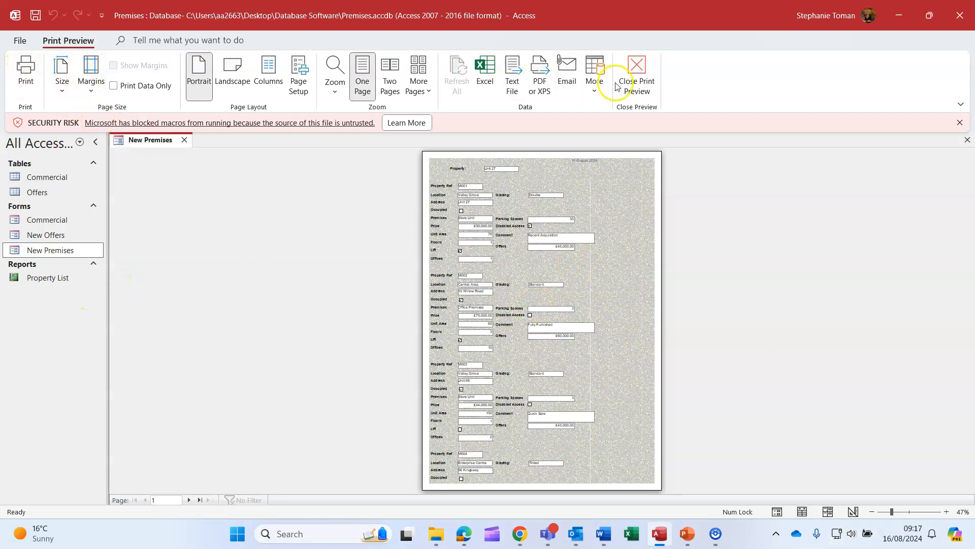
pyautogui.click(634, 78)
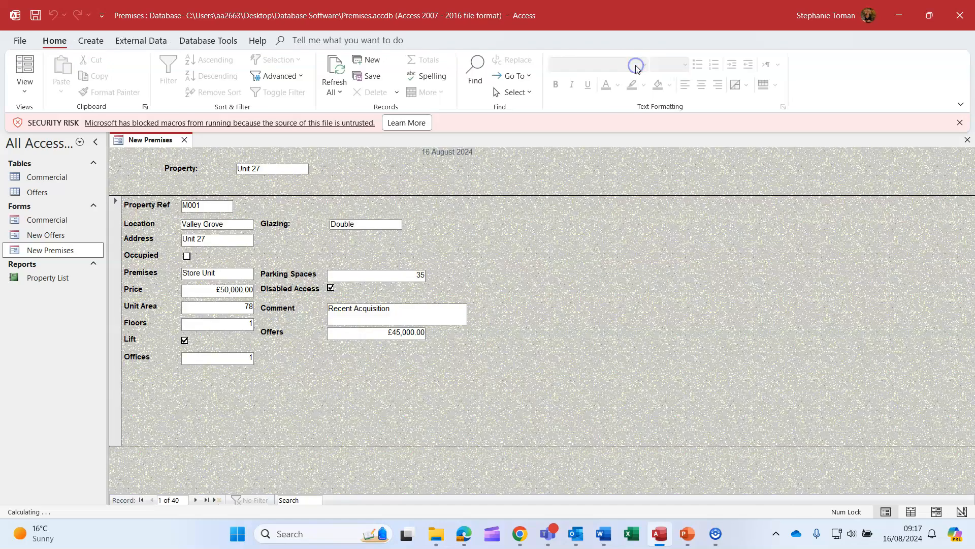
pyautogui.click(112, 291)
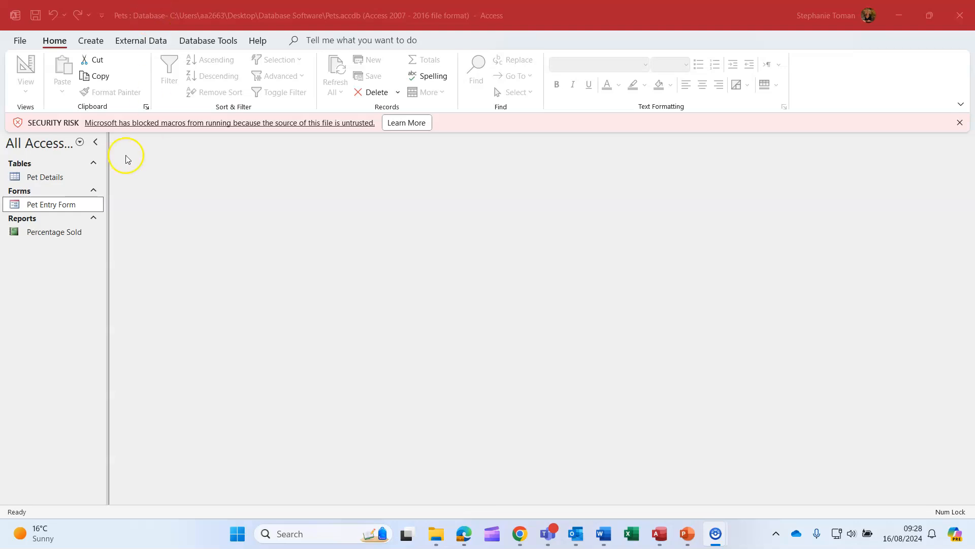
# Open the Pet Entry Form of the Pets database in Design view and check the Use Control Wizards option for form controls.
pyautogui.rightClick(62, 204)
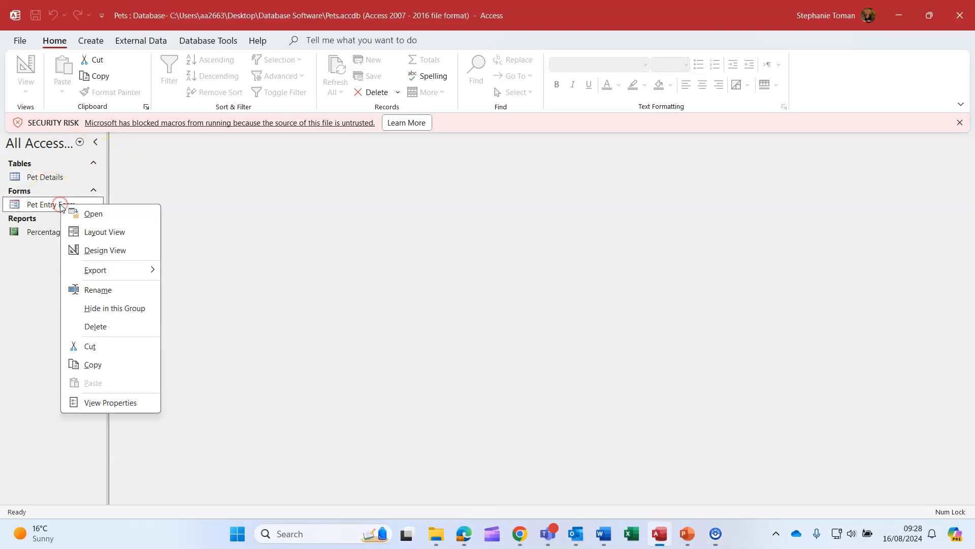
pyautogui.click(106, 250)
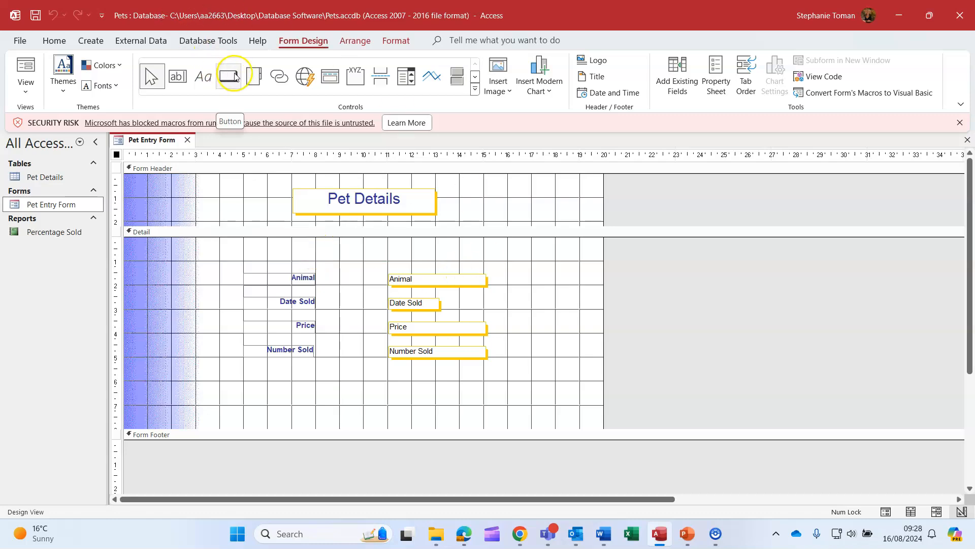
pyautogui.click(475, 89)
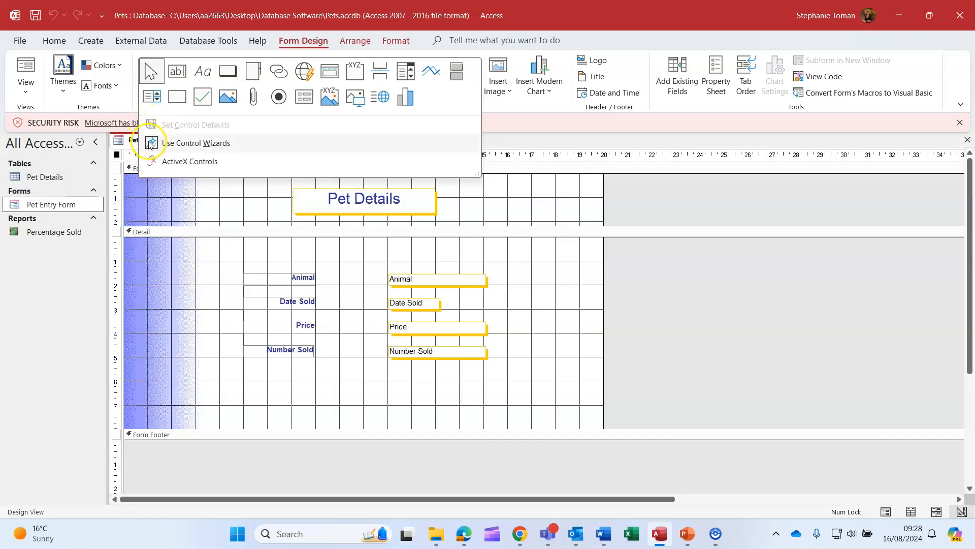
pyautogui.click(539, 282)
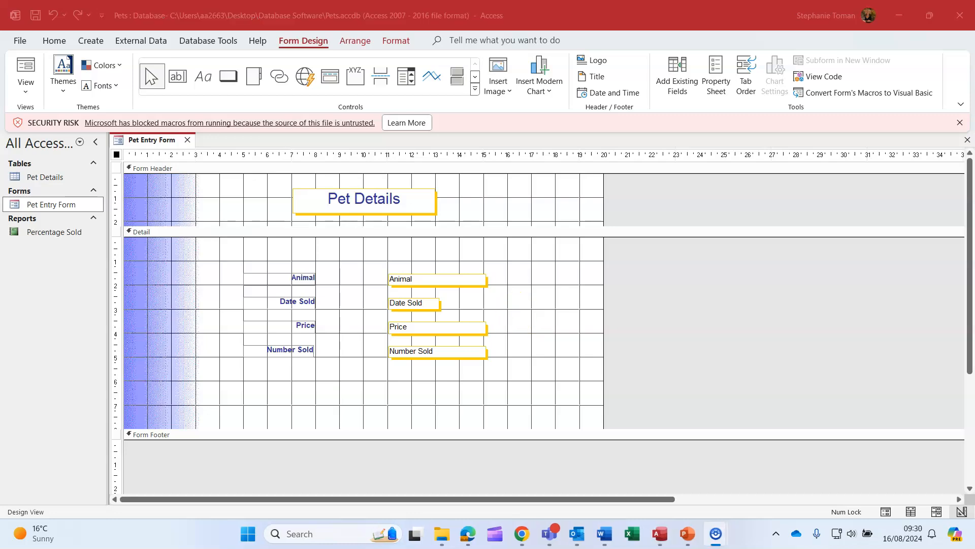